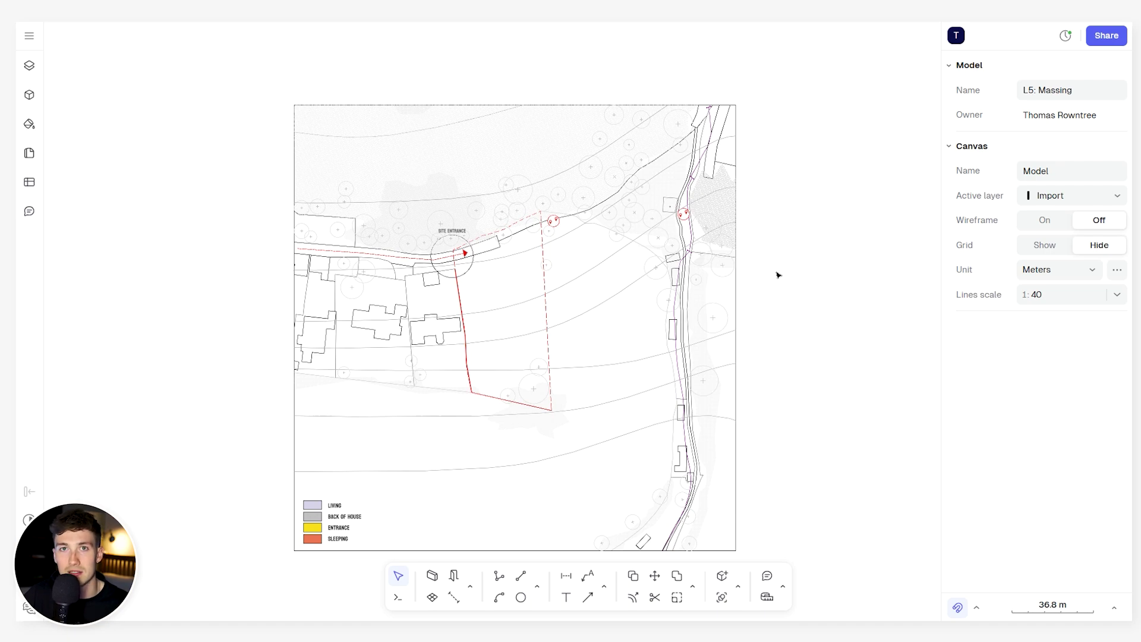
{"action": "scroll", "coordinate": [507, 298], "scroll_direction": "up", "scroll_amount": 1}
{"action": "left_click", "coordinate": [515, 257]}
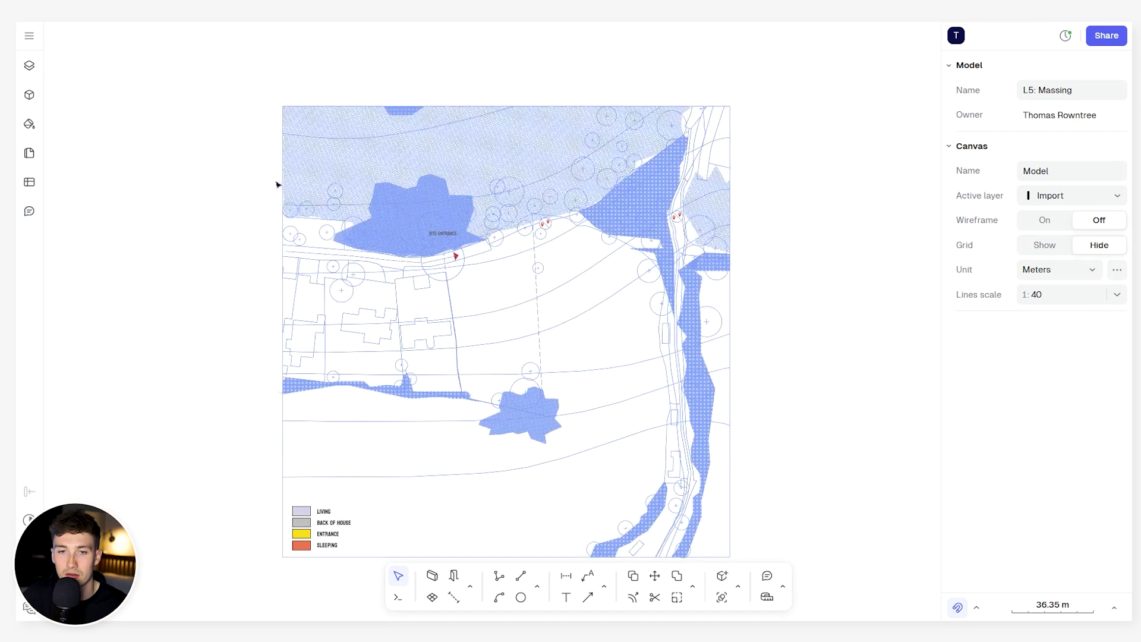
{"action": "left_click", "coordinate": [232, 239]}
{"action": "left_click", "coordinate": [616, 433]}
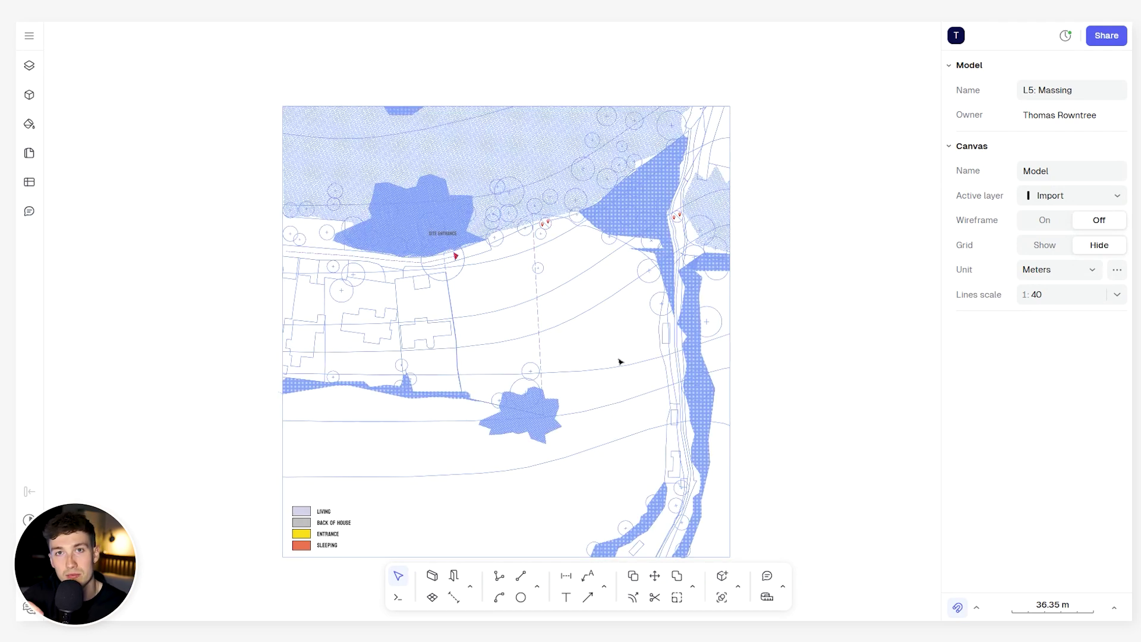
{"action": "left_click", "coordinate": [631, 310]}
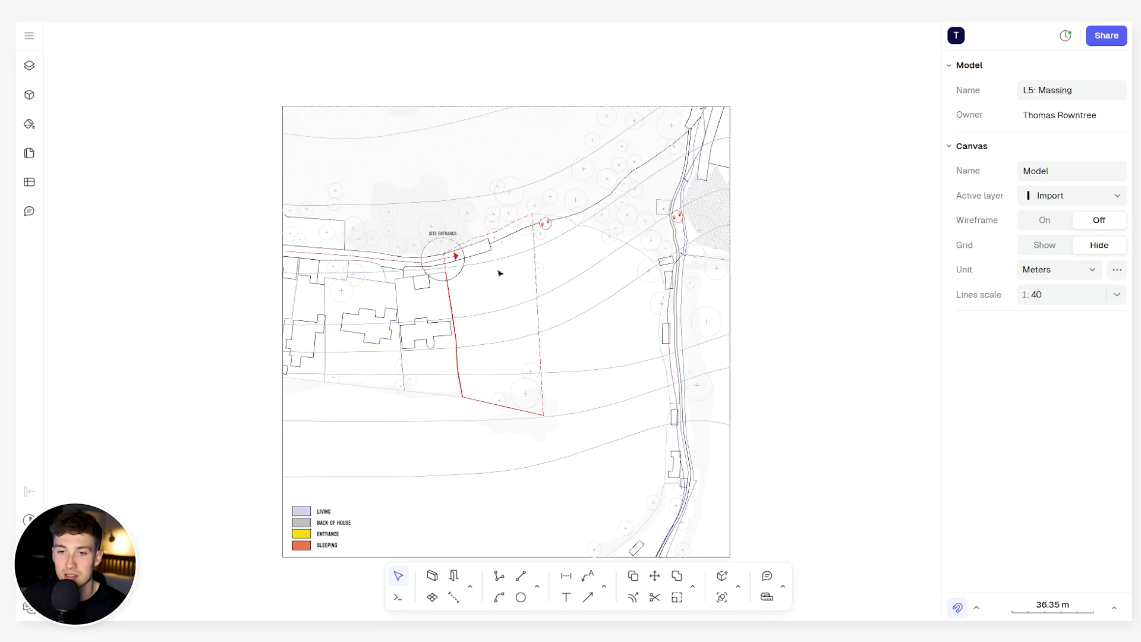
{"action": "left_click", "coordinate": [475, 378]}
{"action": "left_click", "coordinate": [108, 187]}
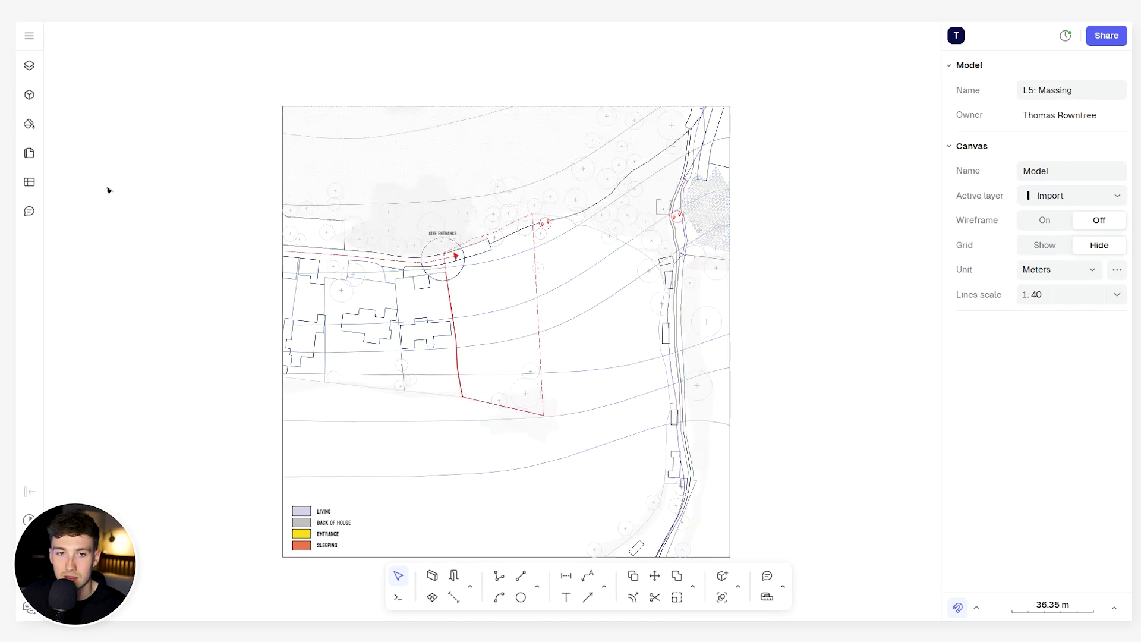
Lock the site plan group on the Site Plan layer.
{"action": "left_click", "coordinate": [29, 65]}
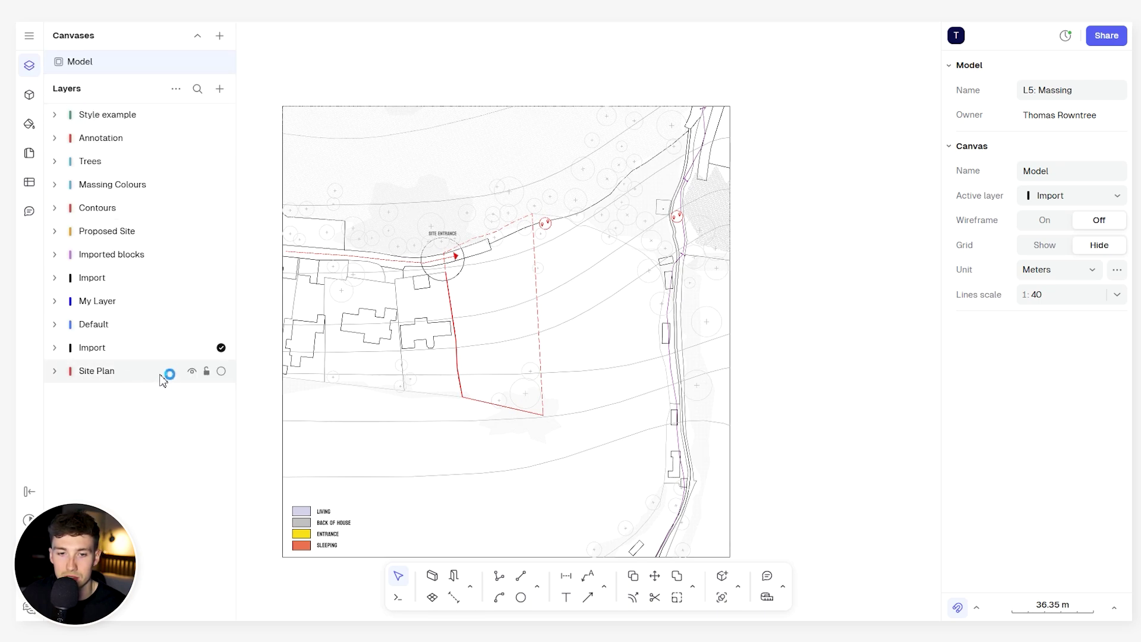
{"action": "left_click", "coordinate": [538, 157]}
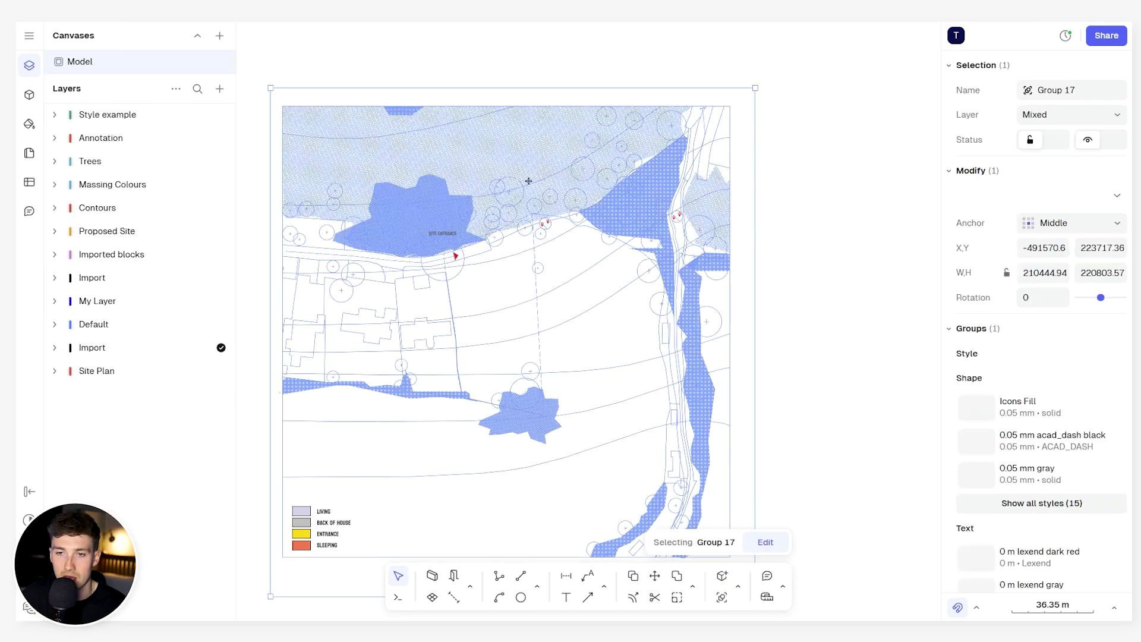
{"action": "right_click", "coordinate": [539, 155]}
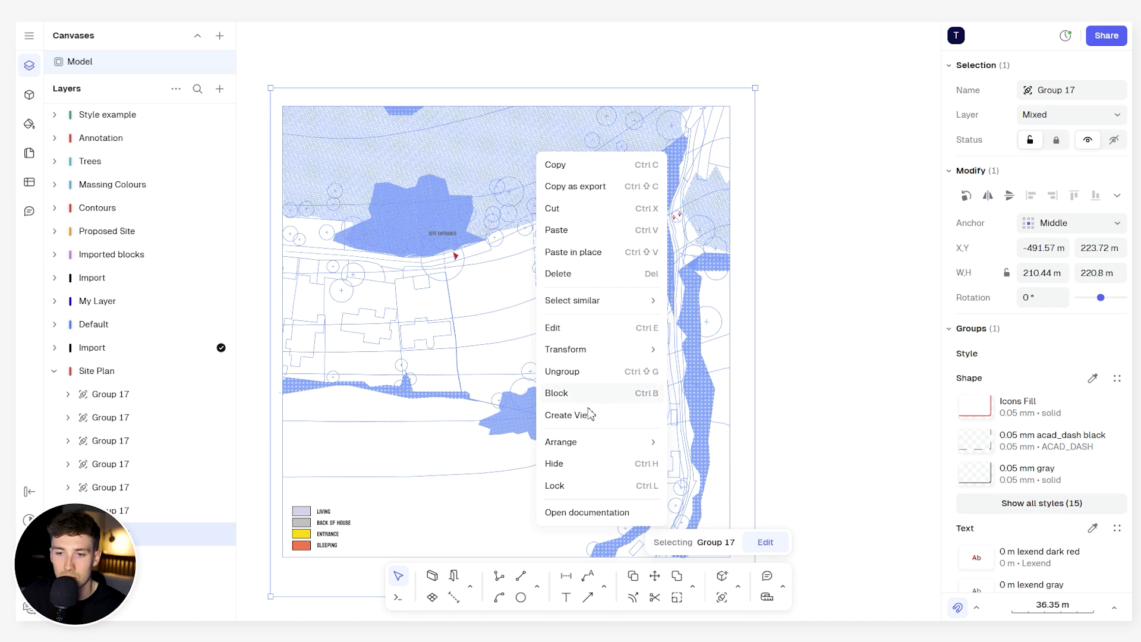
{"action": "left_click", "coordinate": [590, 463]}
{"action": "scroll", "coordinate": [536, 288], "scroll_direction": "up", "scroll_amount": 5}
{"action": "left_click", "coordinate": [350, 125]}
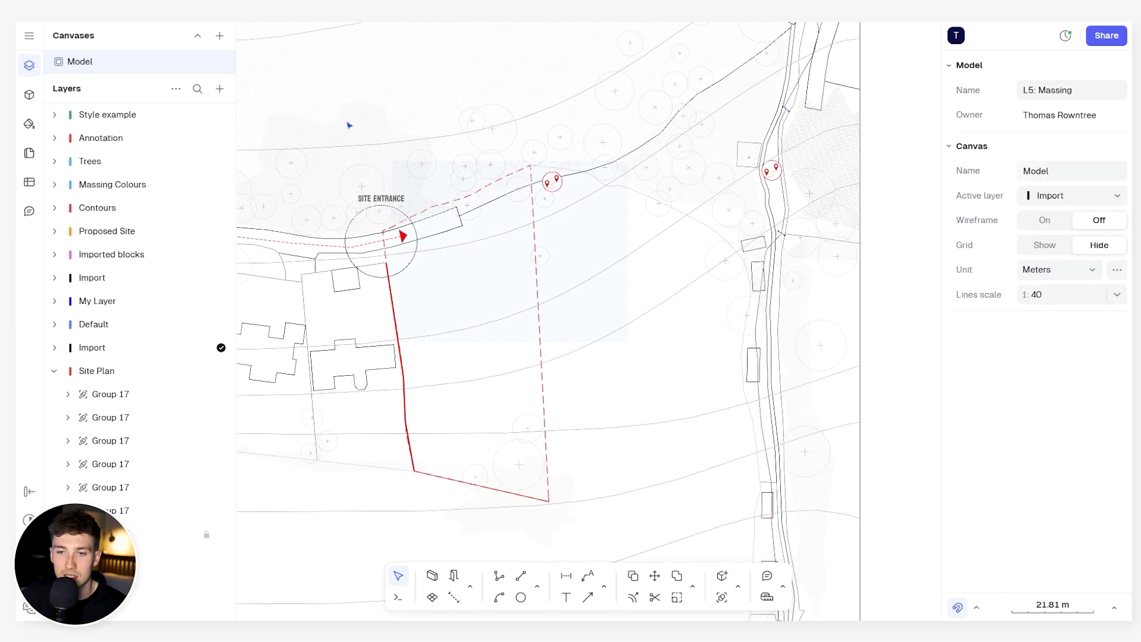
Examine the site boundary and entrance on the plan and the Living, Back of House, Entrance and Sleeping colour legend.
{"action": "scroll", "coordinate": [527, 301], "scroll_direction": "down", "scroll_amount": 5}
{"action": "scroll", "coordinate": [509, 224], "scroll_direction": "up", "scroll_amount": 3}
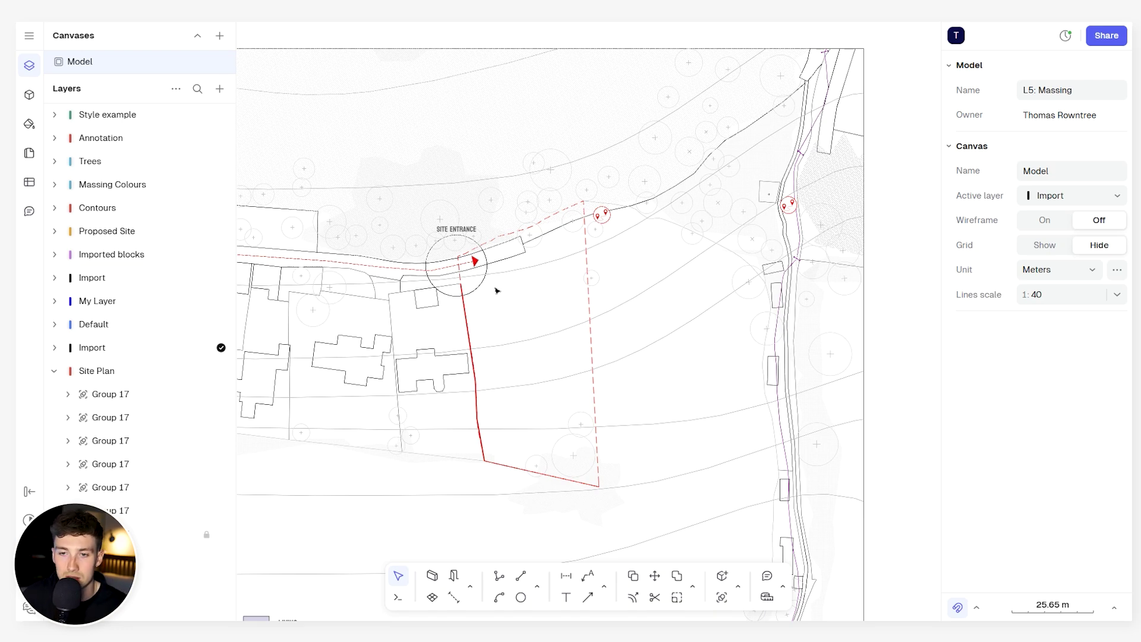
{"action": "scroll", "coordinate": [522, 273], "scroll_direction": "up", "scroll_amount": 4}
{"action": "scroll", "coordinate": [511, 275], "scroll_direction": "down", "scroll_amount": 2}
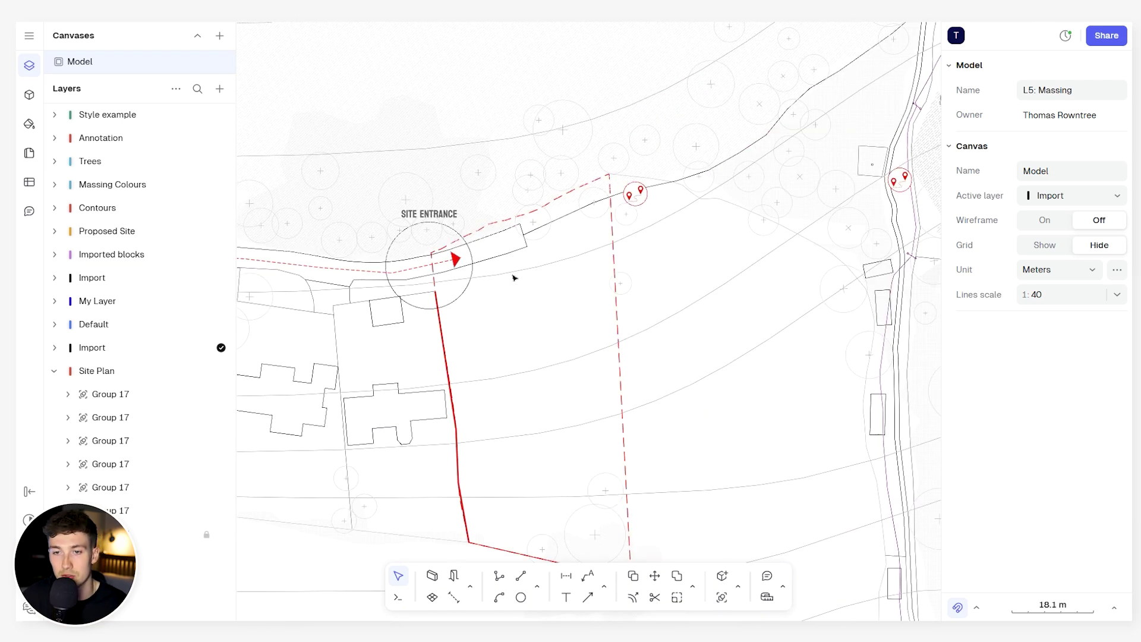
{"action": "key", "text": "shift+1"}
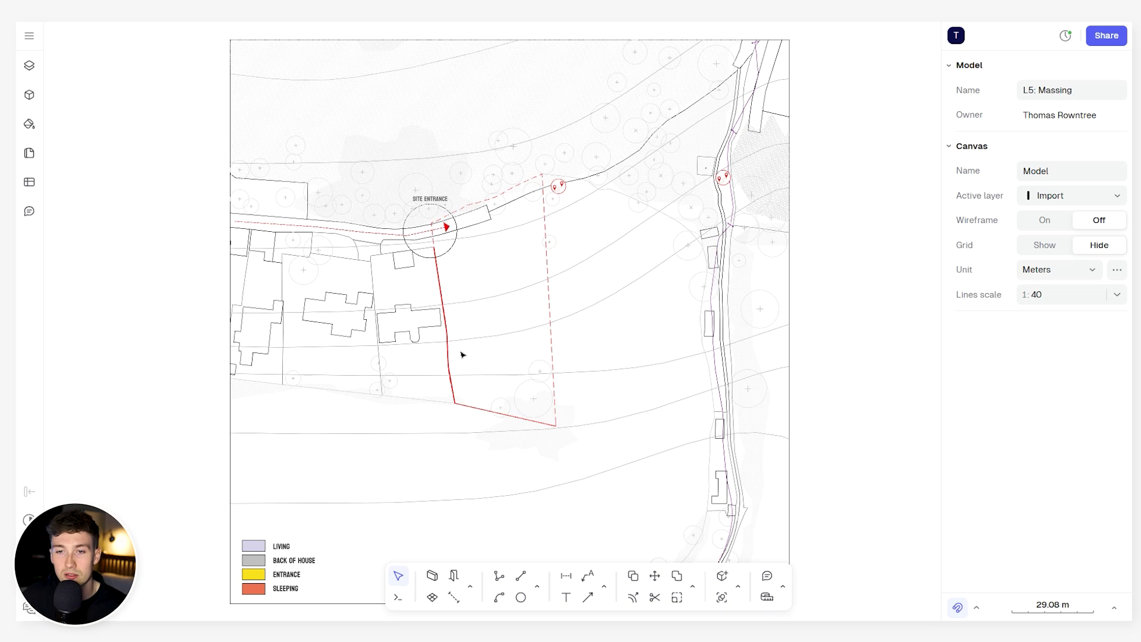
{"action": "middle_click_drag", "start_coordinate": [423, 463], "coordinate": [479, 375]}
{"action": "scroll", "coordinate": [330, 458], "scroll_direction": "up", "scroll_amount": 5}
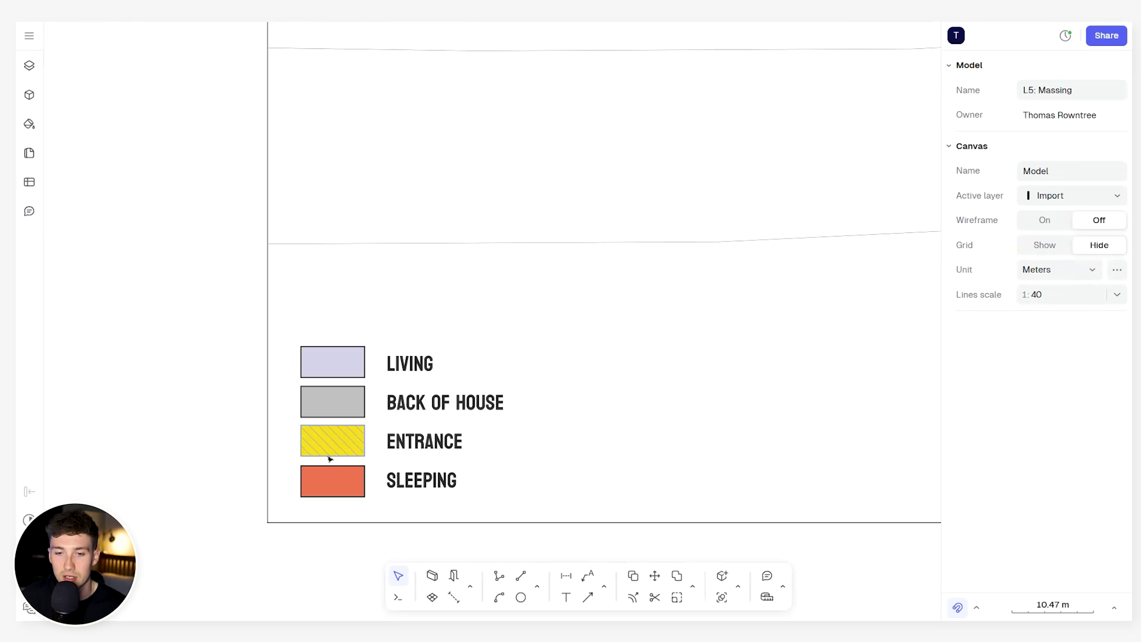
{"action": "middle_click_drag", "start_coordinate": [330, 459], "coordinate": [361, 408]}
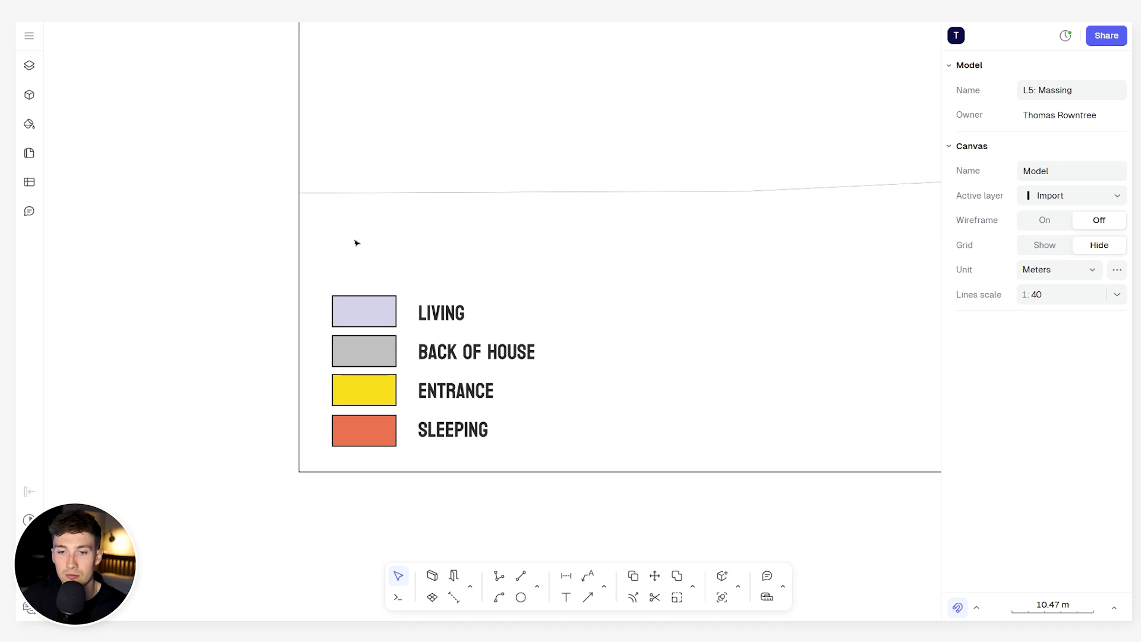
{"action": "scroll", "coordinate": [415, 242], "scroll_direction": "down", "scroll_amount": 5}
{"action": "middle_click_drag", "start_coordinate": [451, 202], "coordinate": [413, 282]}
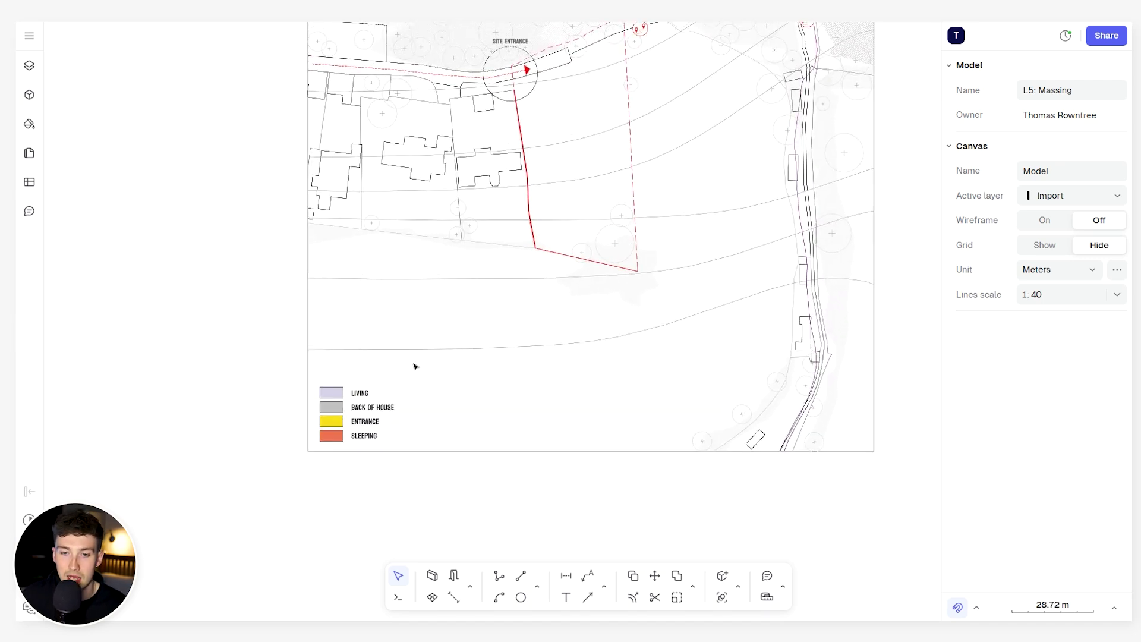
{"action": "scroll", "coordinate": [372, 416], "scroll_direction": "up", "scroll_amount": 5}
{"action": "scroll", "coordinate": [438, 293], "scroll_direction": "down", "scroll_amount": 6}
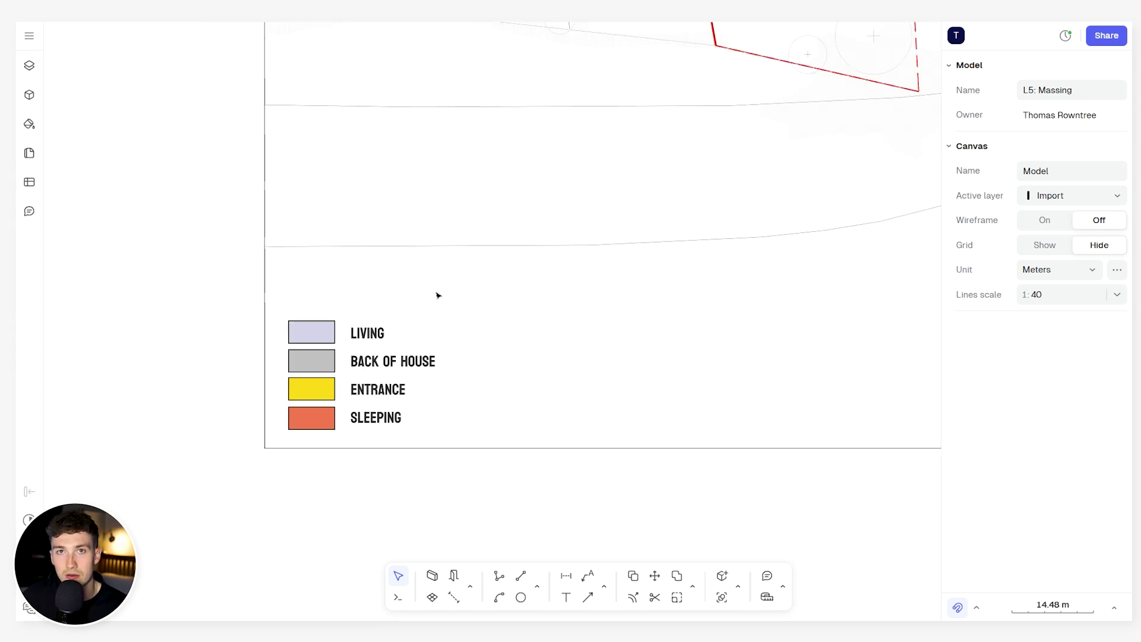
{"action": "scroll", "coordinate": [350, 302], "scroll_direction": "up", "scroll_amount": 5}
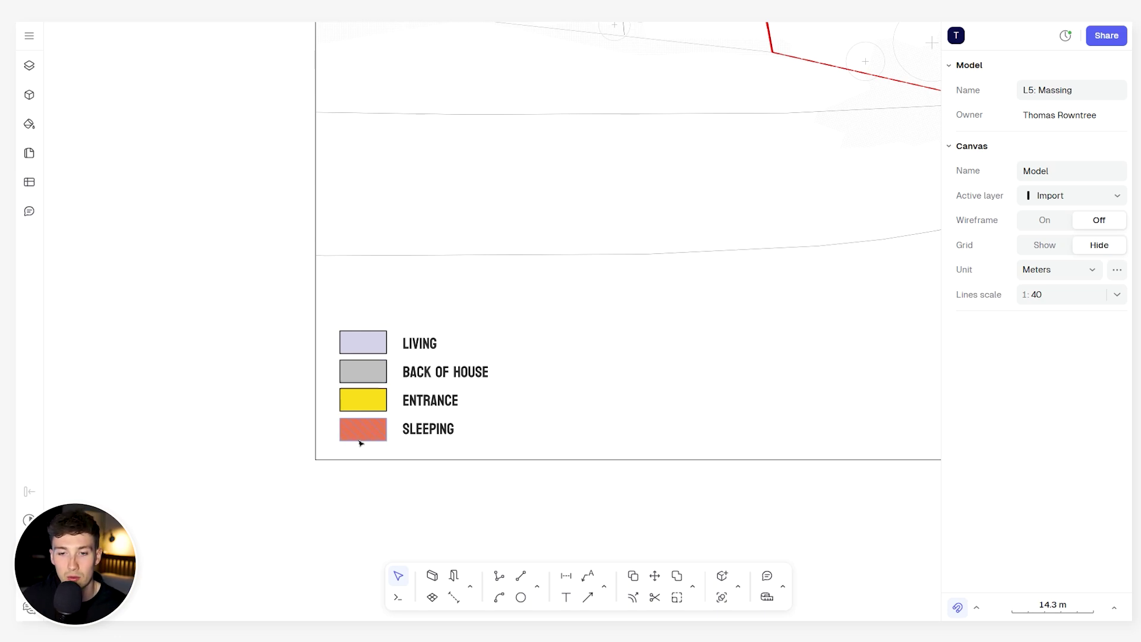
{"action": "scroll", "coordinate": [353, 369], "scroll_direction": "up", "scroll_amount": 3}
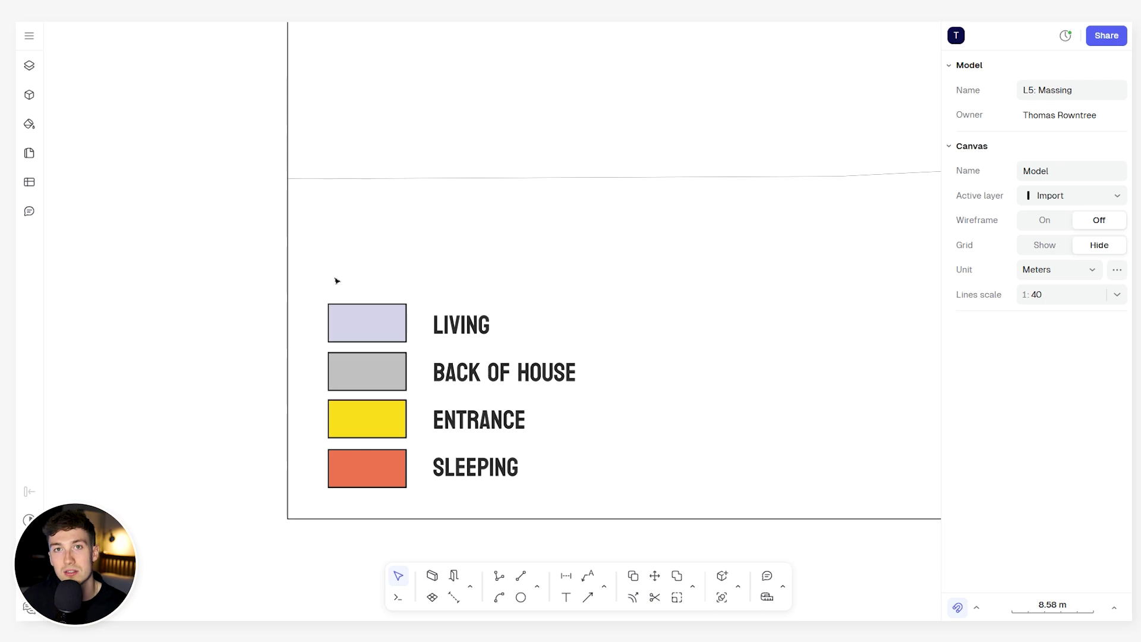
{"action": "scroll", "coordinate": [390, 276], "scroll_direction": "down", "scroll_amount": 5}
{"action": "scroll", "coordinate": [519, 188], "scroll_direction": "down", "scroll_amount": 2}
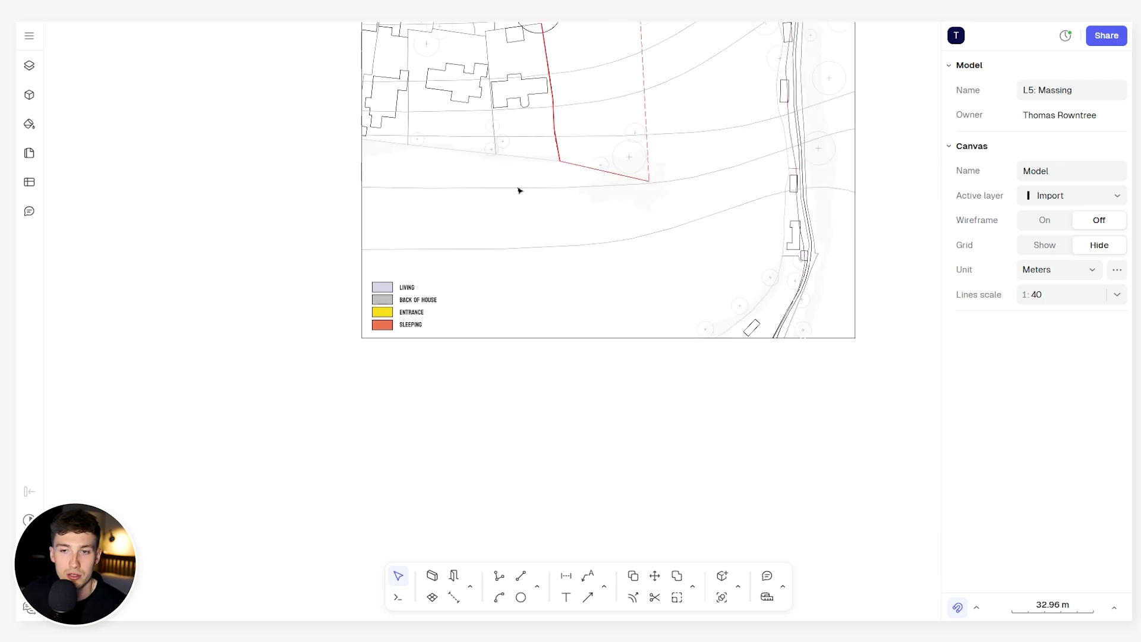
{"action": "middle_click_drag", "start_coordinate": [520, 188], "coordinate": [408, 370]}
{"action": "middle_click_drag", "start_coordinate": [438, 250], "coordinate": [436, 281]}
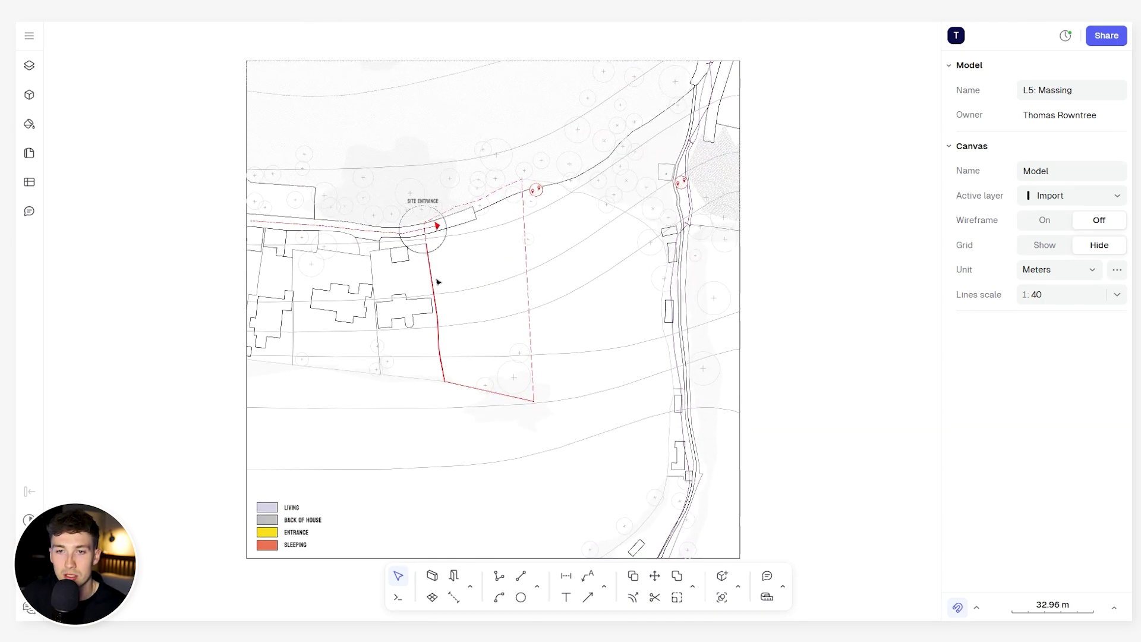
Draw an open three-segment polyline inside the site boundary, about 13.4 m wide and 22.6 m high.
{"action": "scroll", "coordinate": [436, 281], "scroll_direction": "up", "scroll_amount": 3}
{"action": "left_click", "coordinate": [499, 576]}
{"action": "scroll", "coordinate": [466, 306], "scroll_direction": "up", "scroll_amount": 5}
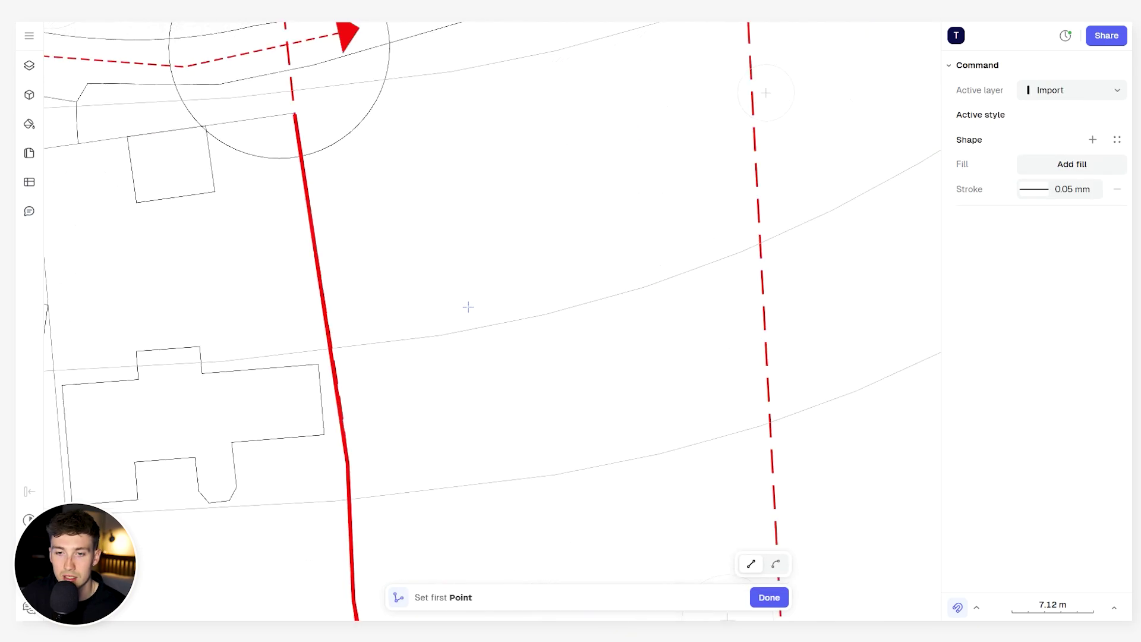
{"action": "left_click", "coordinate": [493, 440]}
{"action": "left_click", "coordinate": [508, 227]}
{"action": "left_click", "coordinate": [650, 227]}
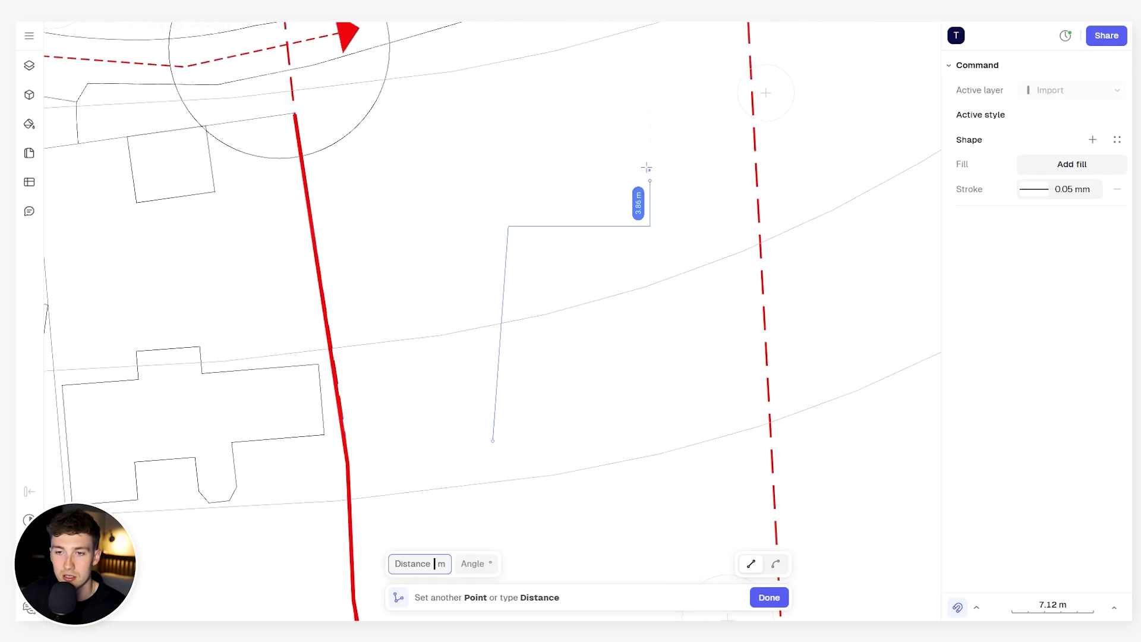
{"action": "double_click", "coordinate": [650, 174]}
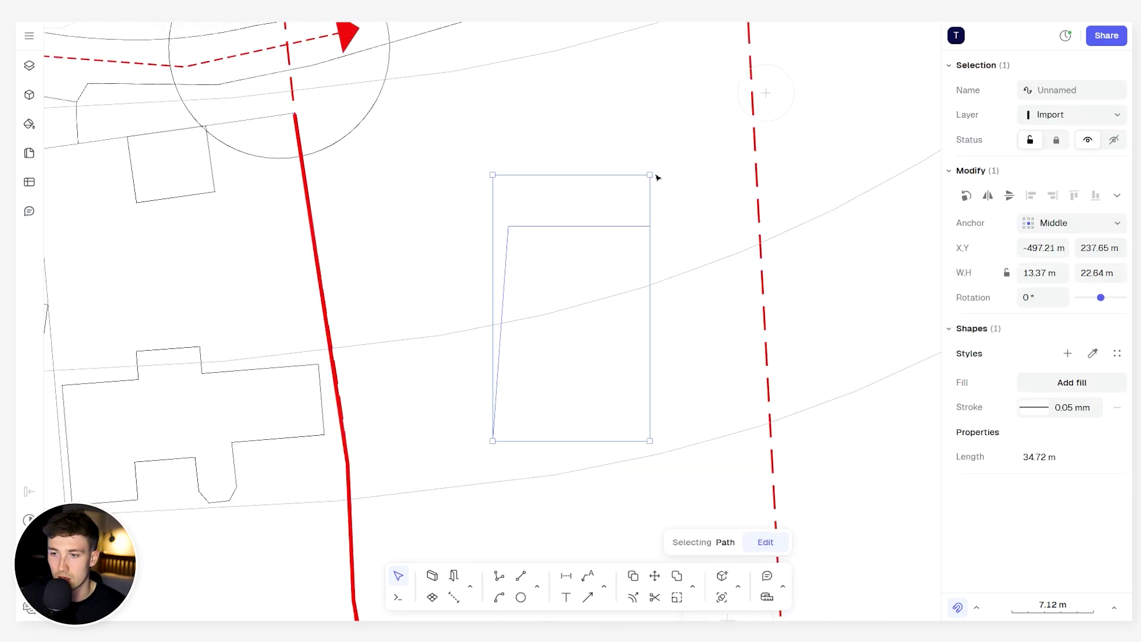
Set the stroke colour of the new polyline to red.
{"action": "left_click", "coordinate": [1034, 408]}
{"action": "left_click", "coordinate": [860, 423]}
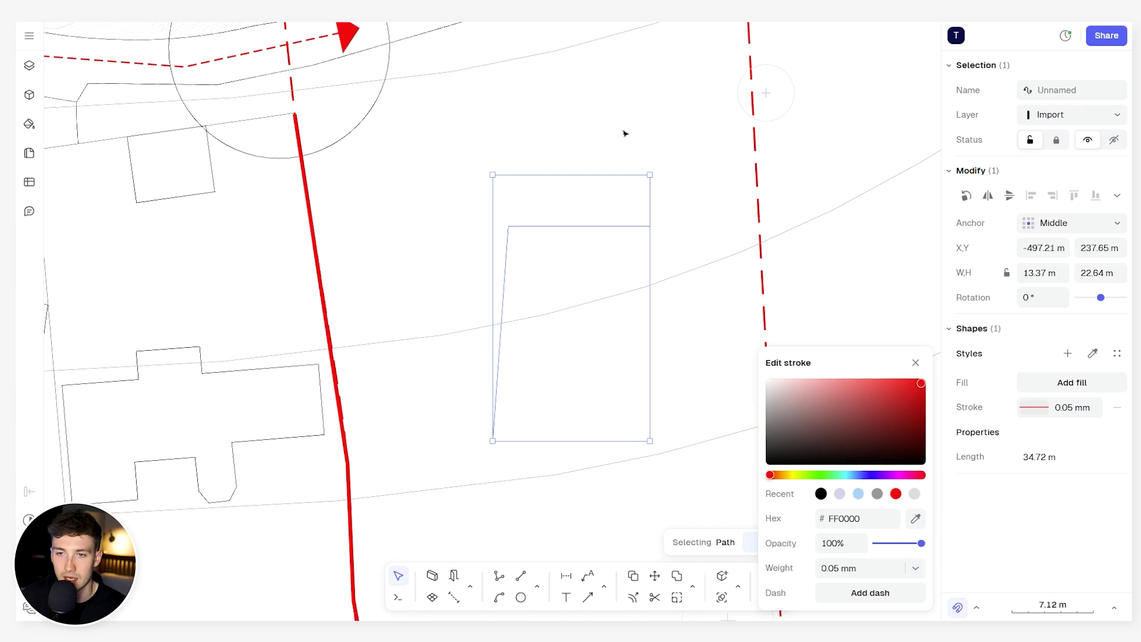
{"action": "left_click", "coordinate": [635, 181]}
{"action": "scroll", "coordinate": [634, 190], "scroll_direction": "up", "scroll_amount": 5}
{"action": "scroll", "coordinate": [660, 285], "scroll_direction": "down", "scroll_amount": 2}
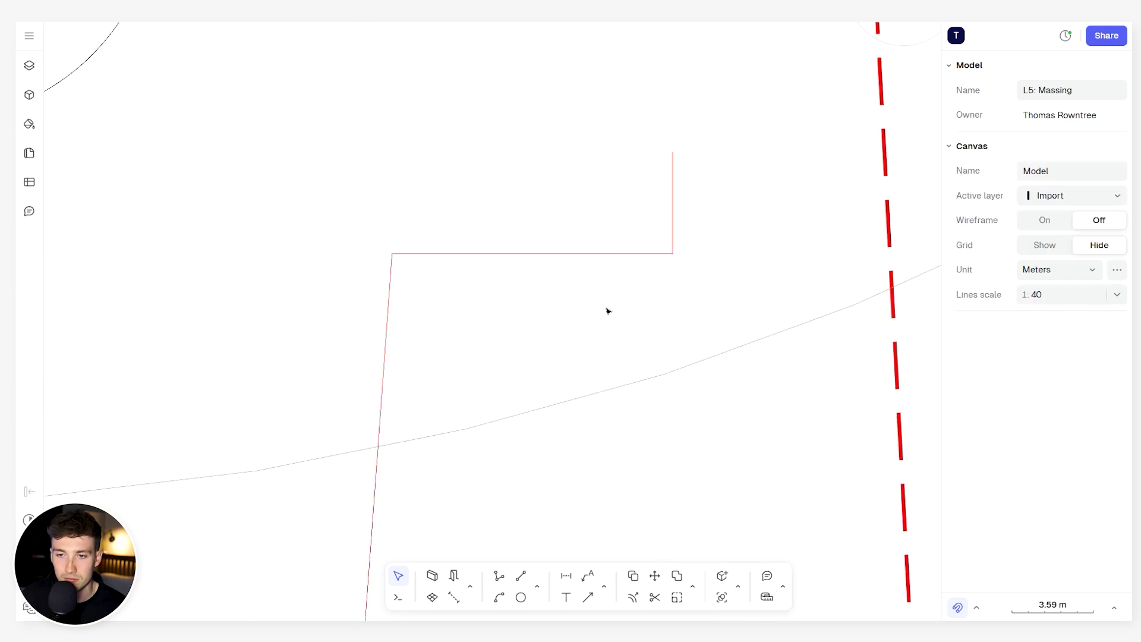
{"action": "left_click", "coordinate": [558, 204]}
{"action": "key", "text": "Escape"}
Save the Living legend swatch's solid light purple fill and 3 mm black stroke as a style named Living.
{"action": "scroll", "coordinate": [557, 214], "scroll_direction": "down", "scroll_amount": 10}
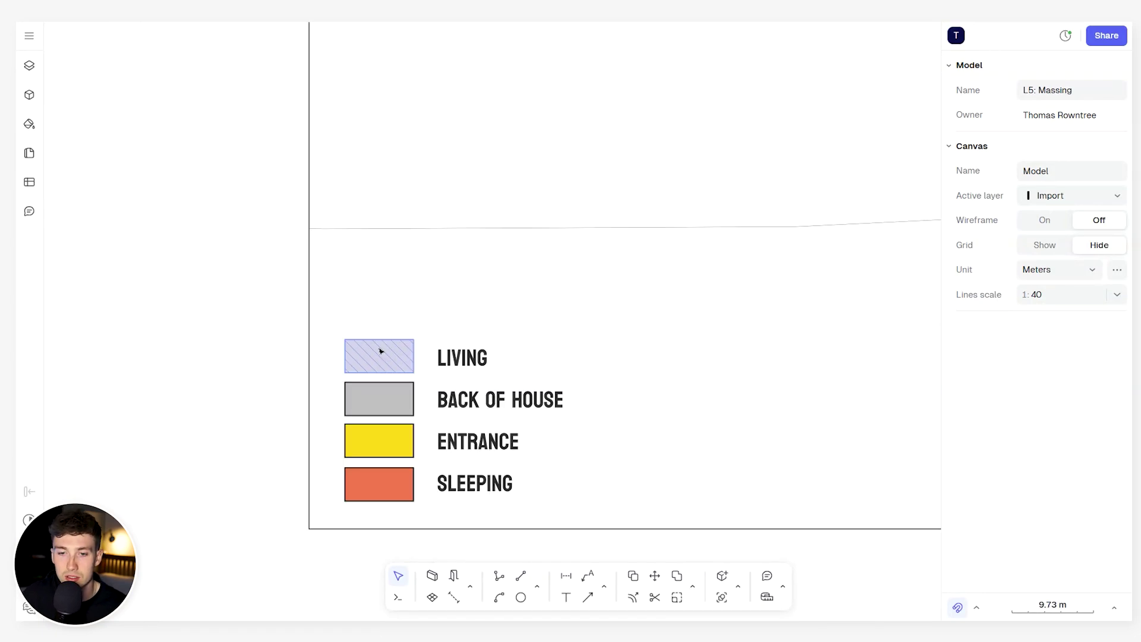
{"action": "scroll", "coordinate": [381, 351], "scroll_direction": "up", "scroll_amount": 5}
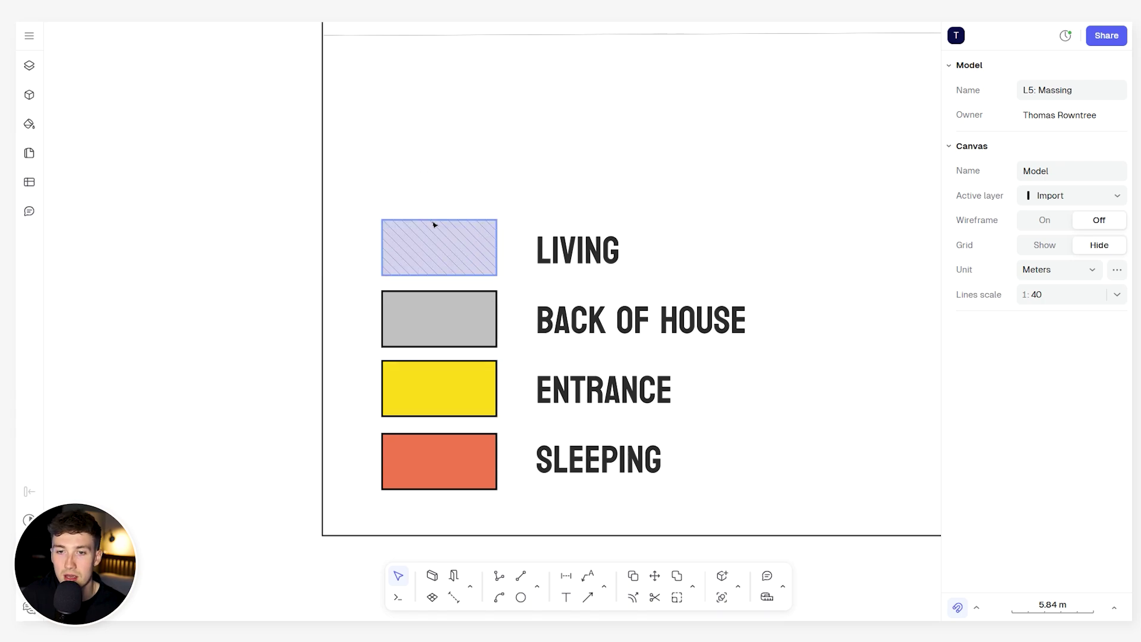
{"action": "left_click", "coordinate": [435, 241]}
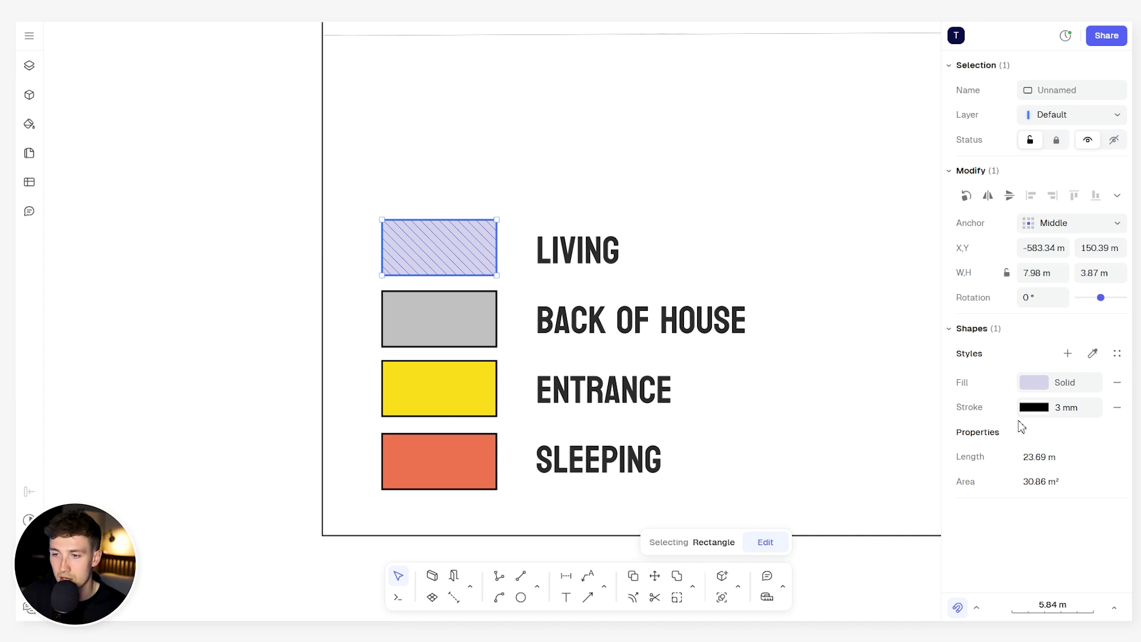
{"action": "left_click", "coordinate": [1037, 385]}
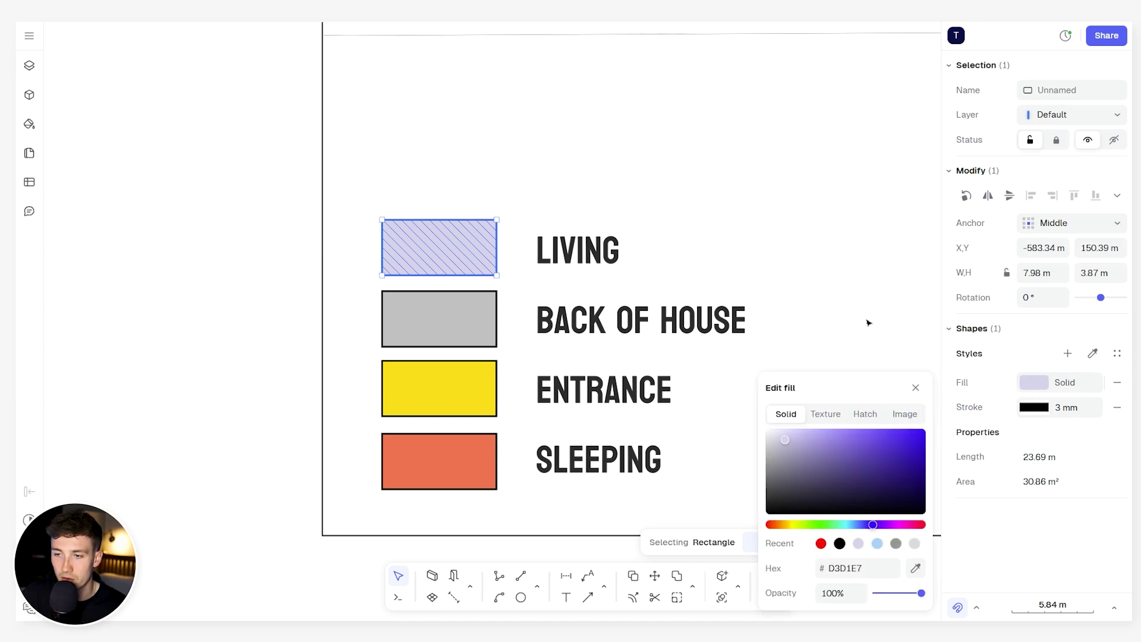
{"action": "left_click", "coordinate": [1034, 408]}
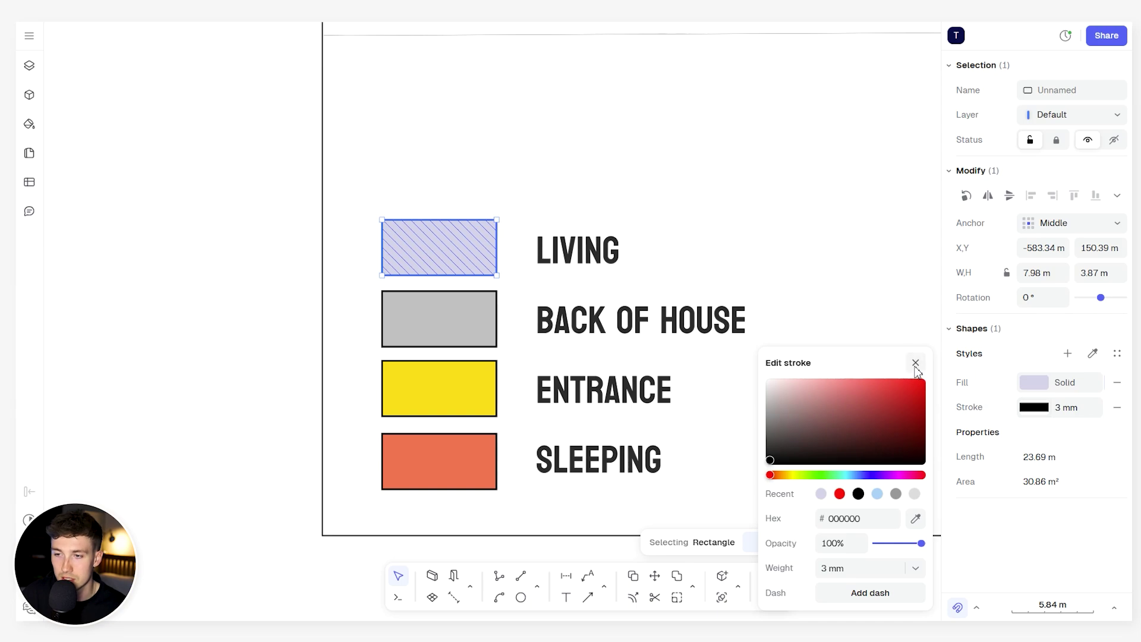
{"action": "left_click", "coordinate": [915, 362]}
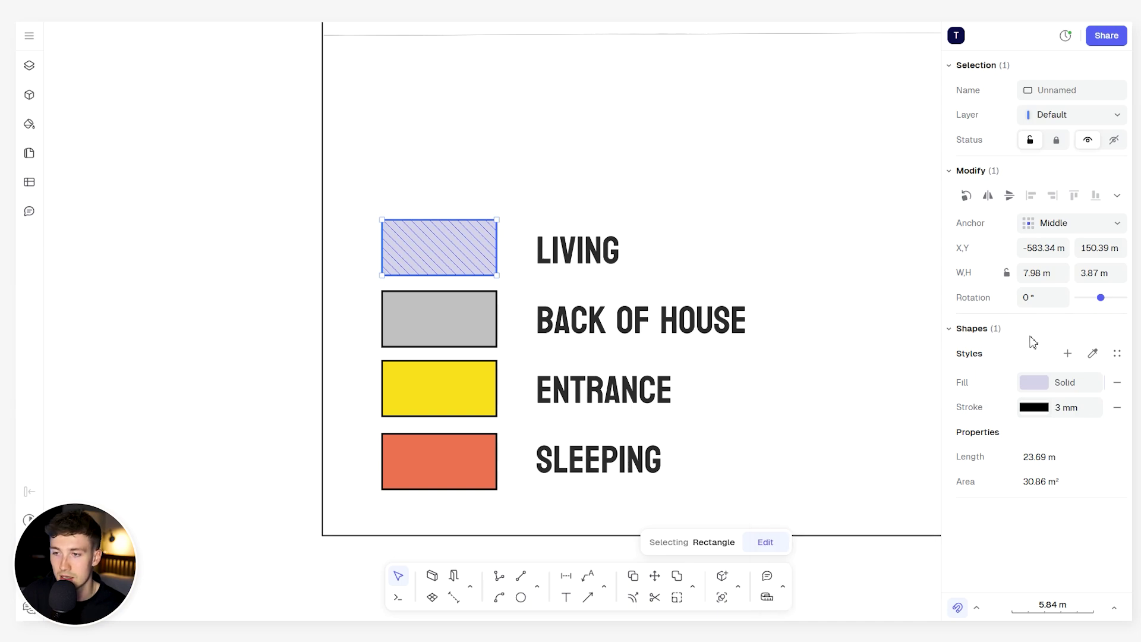
{"action": "left_click", "coordinate": [1069, 356]}
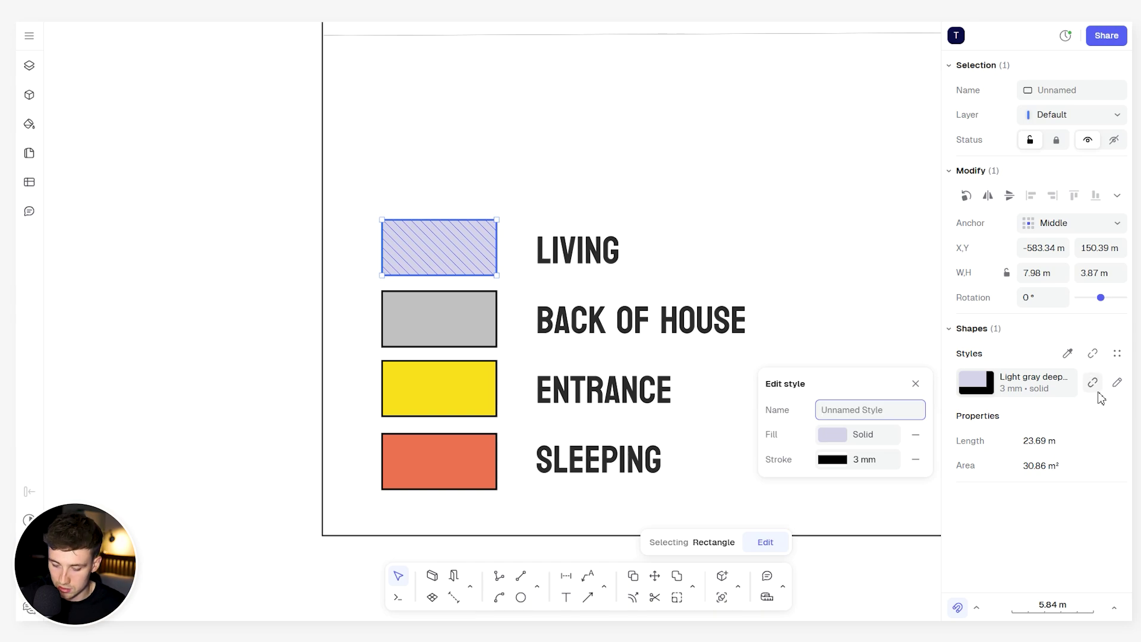
{"action": "type", "text": "Living"}
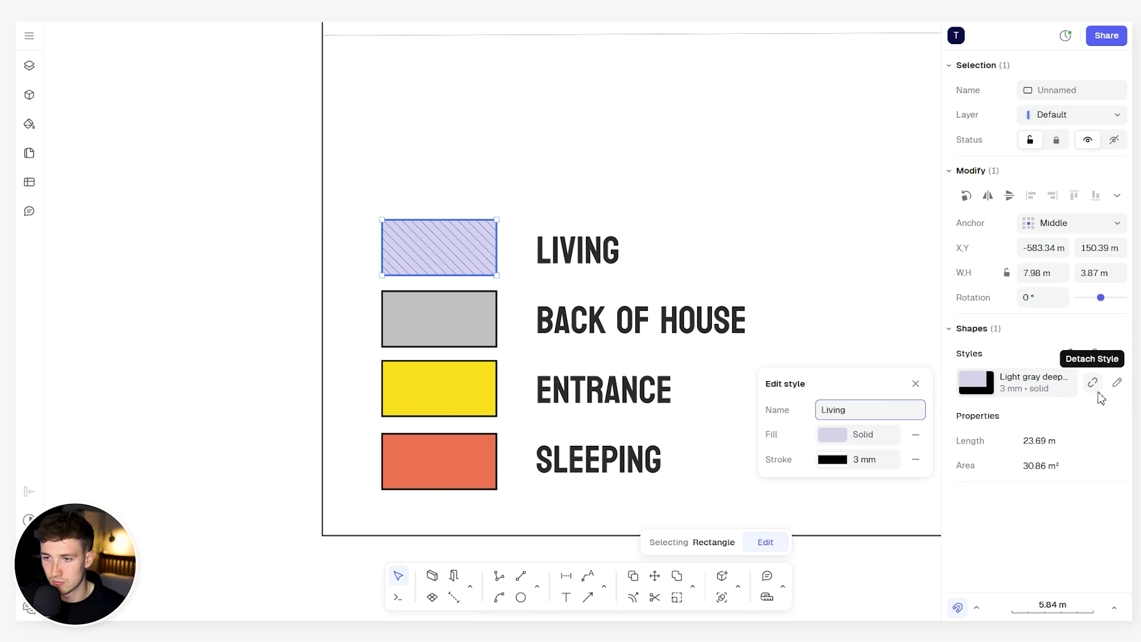
{"action": "left_click", "coordinate": [861, 321]}
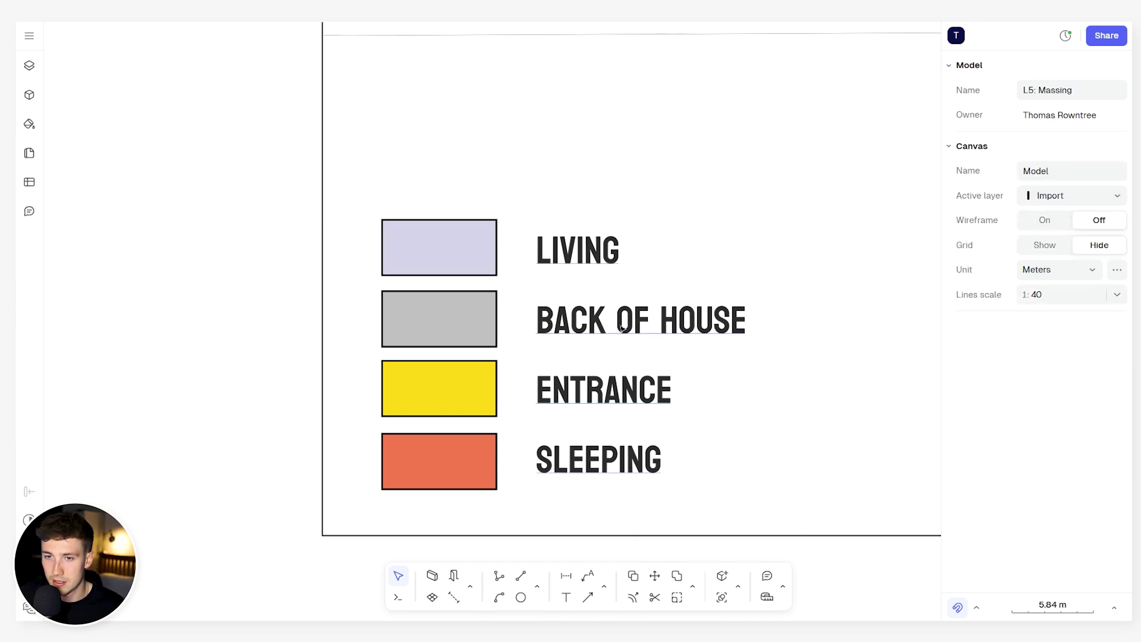
Check the style applied to the Living legend swatch and show the project's saved shape styles.
{"action": "left_click", "coordinate": [466, 262]}
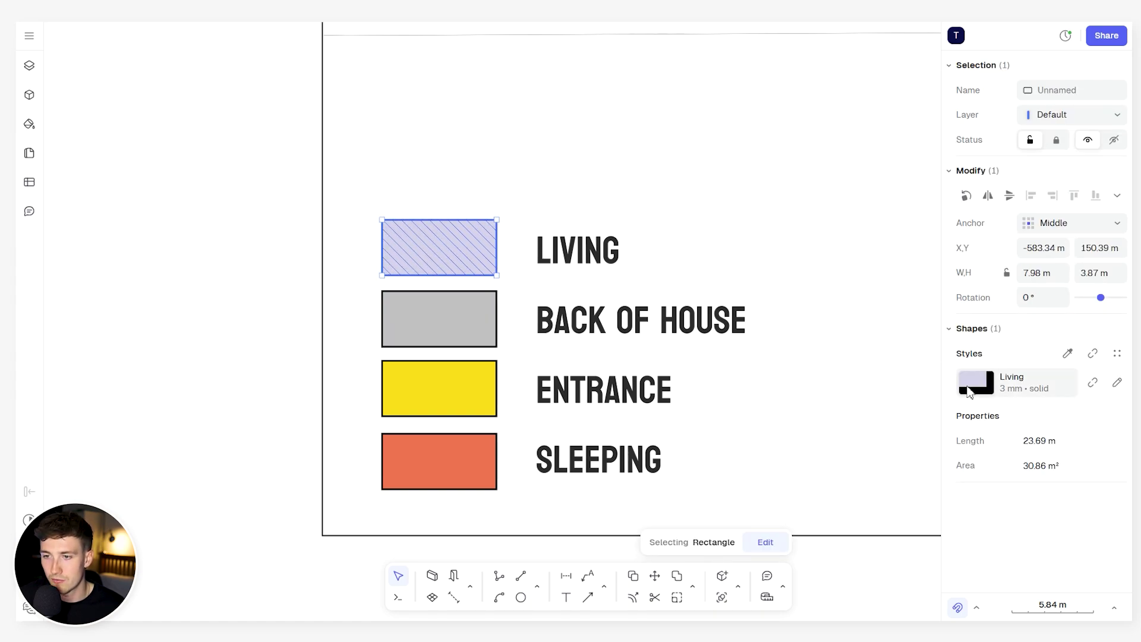
{"action": "left_click", "coordinate": [33, 125]}
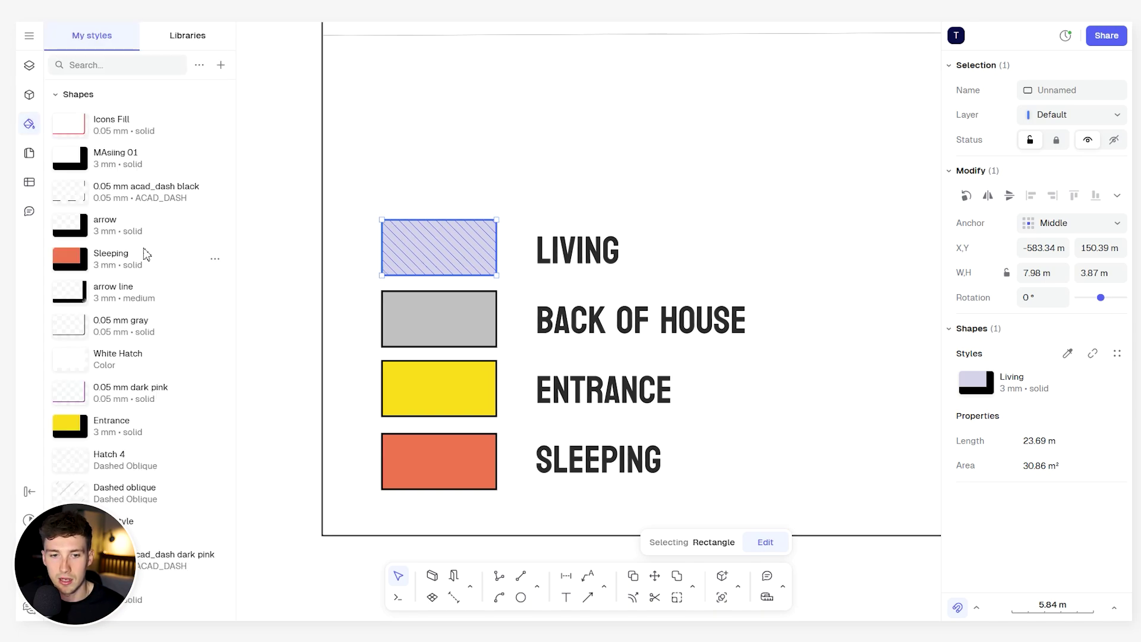
Check the saved styles assigned to the Entrance, Back of House and Sleeping legend swatches.
{"action": "scroll", "coordinate": [182, 385], "scroll_direction": "down", "scroll_amount": 1}
{"action": "scroll", "coordinate": [182, 384], "scroll_direction": "down", "scroll_amount": 3}
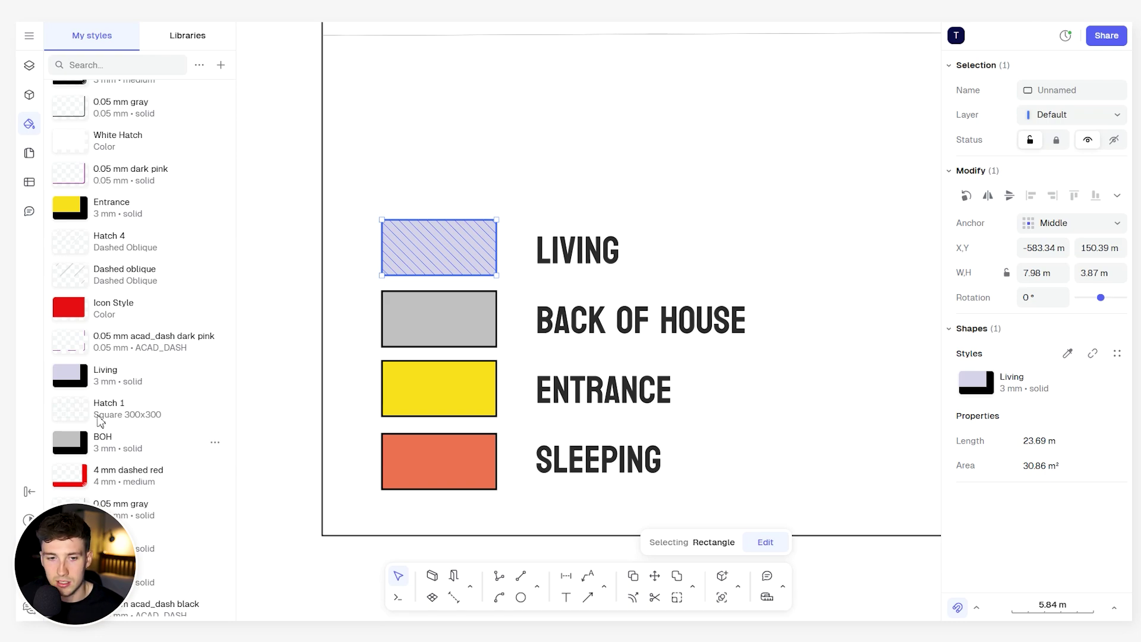
{"action": "left_click", "coordinate": [445, 388]}
{"action": "left_click", "coordinate": [471, 318]}
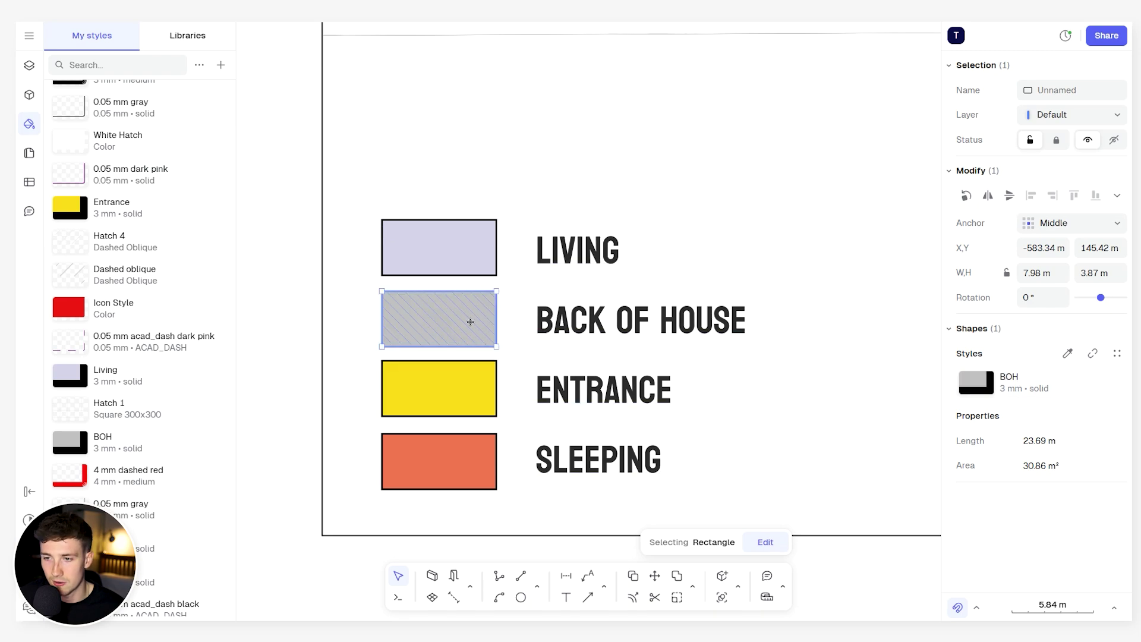
{"action": "left_click", "coordinate": [449, 439]}
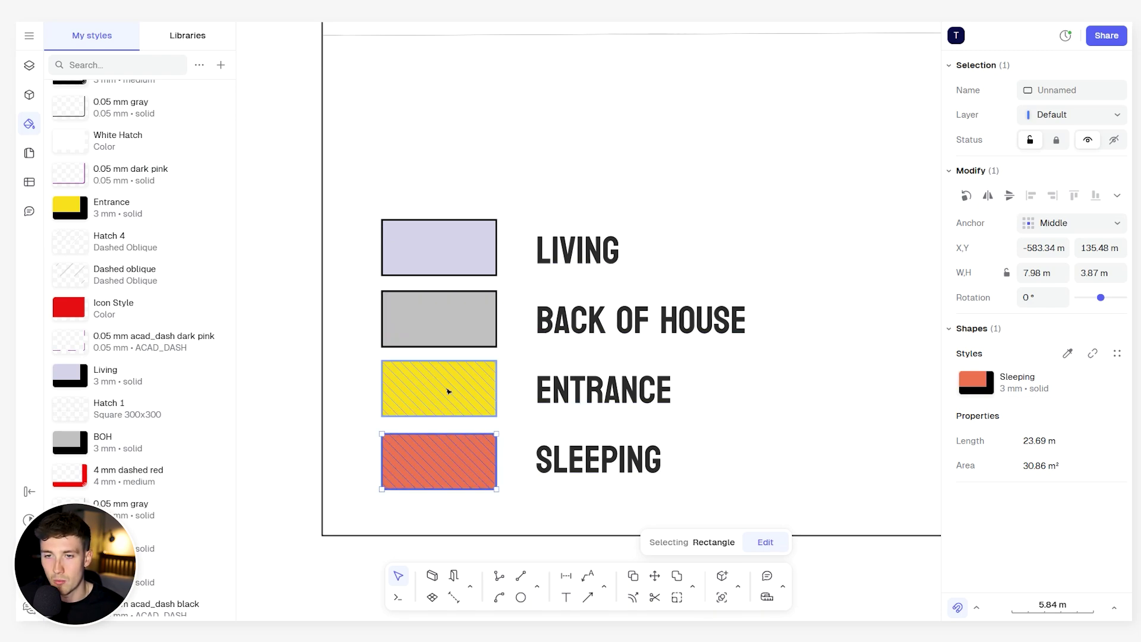
Draw a rectangle about 11.7 m wide and 16.9 m high in the empty area below the site boundary.
{"action": "scroll", "coordinate": [448, 389], "scroll_direction": "down", "scroll_amount": 5}
{"action": "left_click", "coordinate": [726, 255]}
{"action": "scroll", "coordinate": [663, 314], "scroll_direction": "up", "scroll_amount": 2}
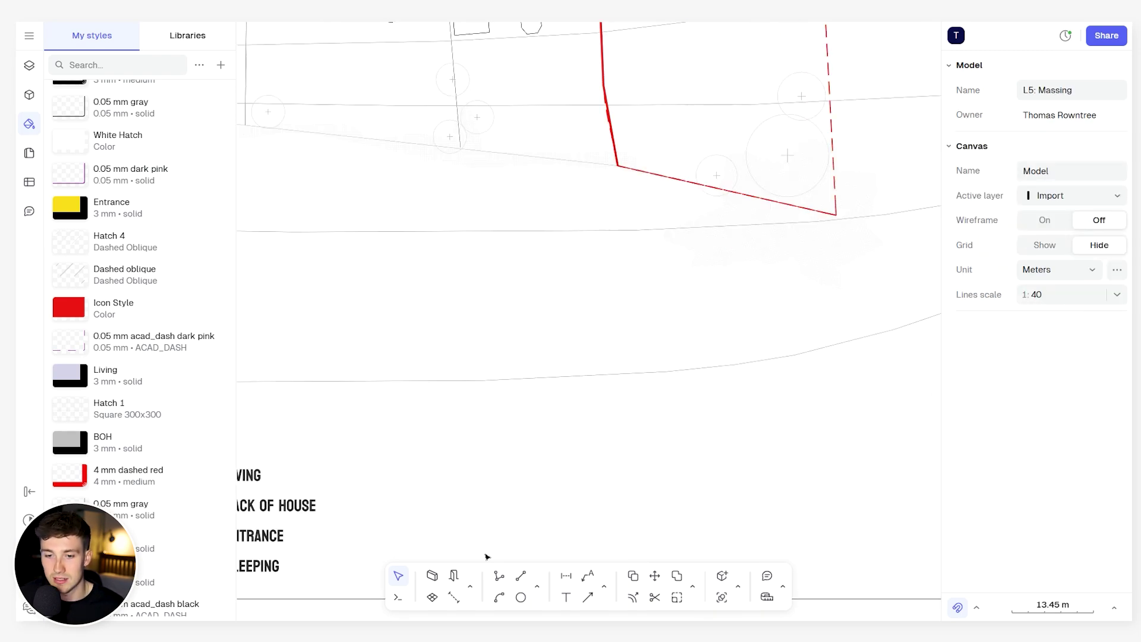
{"action": "left_click", "coordinate": [537, 587]}
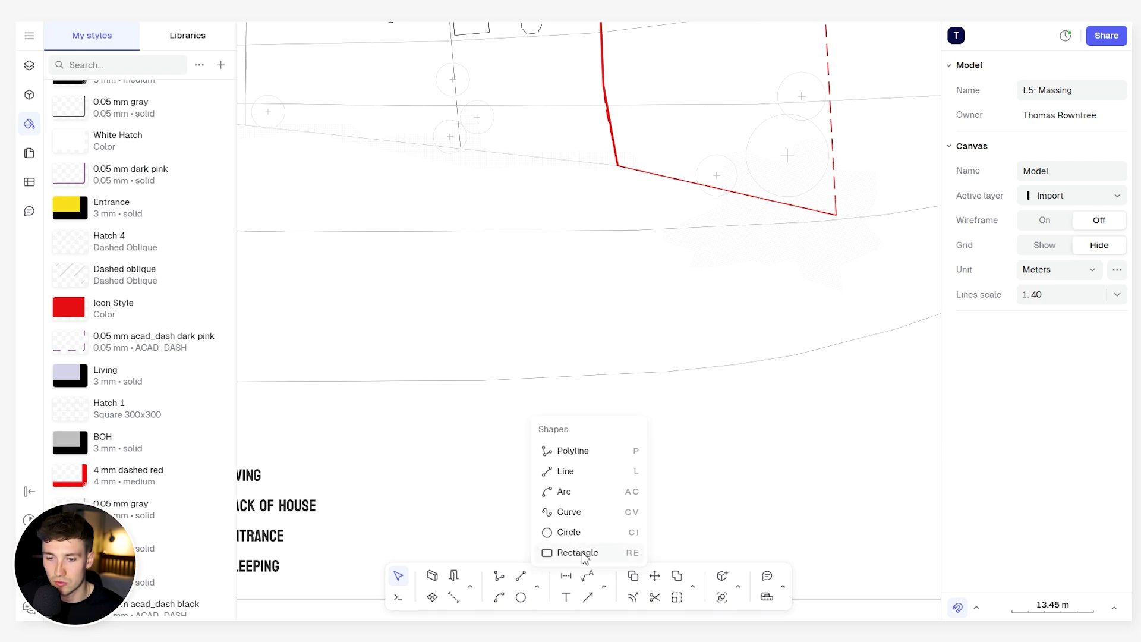
{"action": "left_click", "coordinate": [580, 549]}
{"action": "left_click", "coordinate": [541, 254]}
{"action": "left_click", "coordinate": [604, 349]}
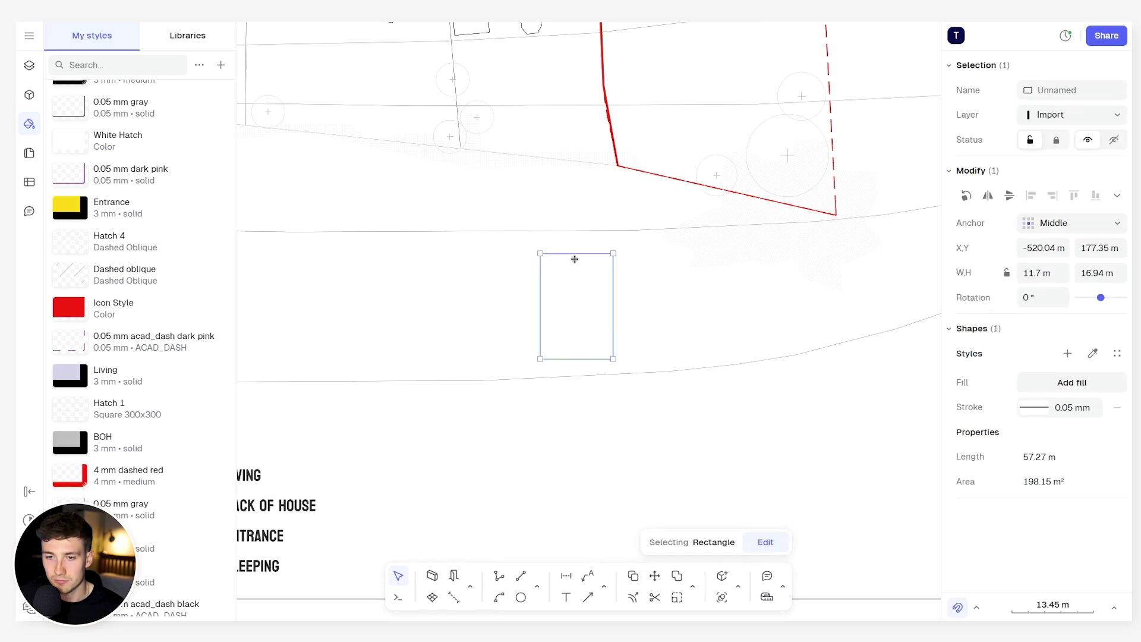
Apply the saved Living style to the new rectangle below the site boundary.
{"action": "scroll", "coordinate": [577, 260], "scroll_direction": "up", "scroll_amount": 2}
{"action": "scroll", "coordinate": [571, 287], "scroll_direction": "up", "scroll_amount": 2}
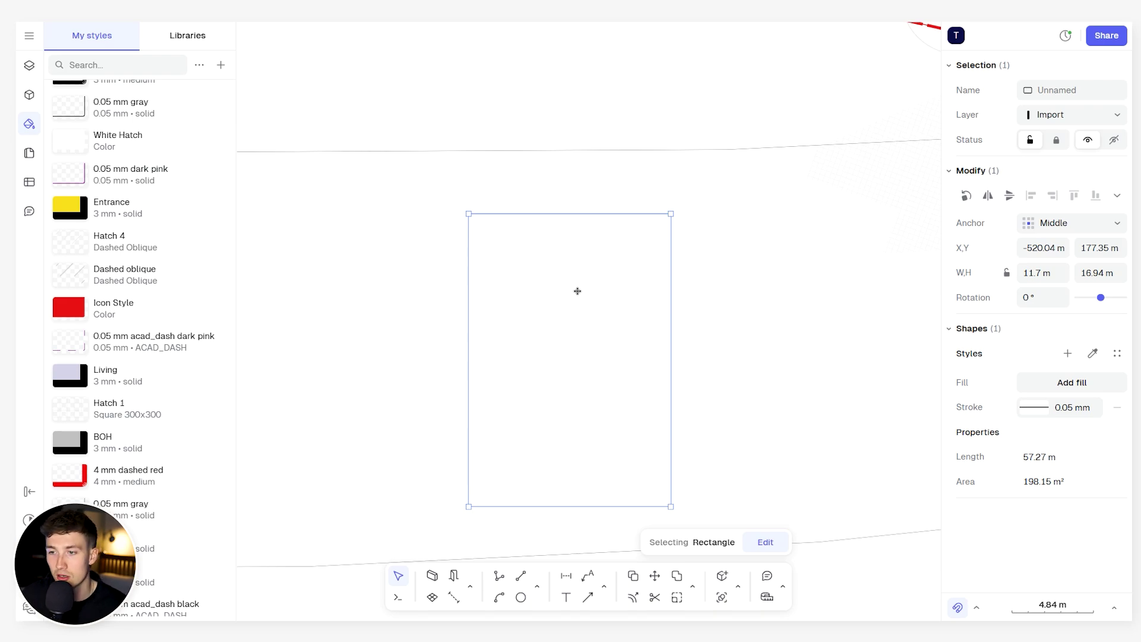
{"action": "left_click", "coordinate": [1117, 354]}
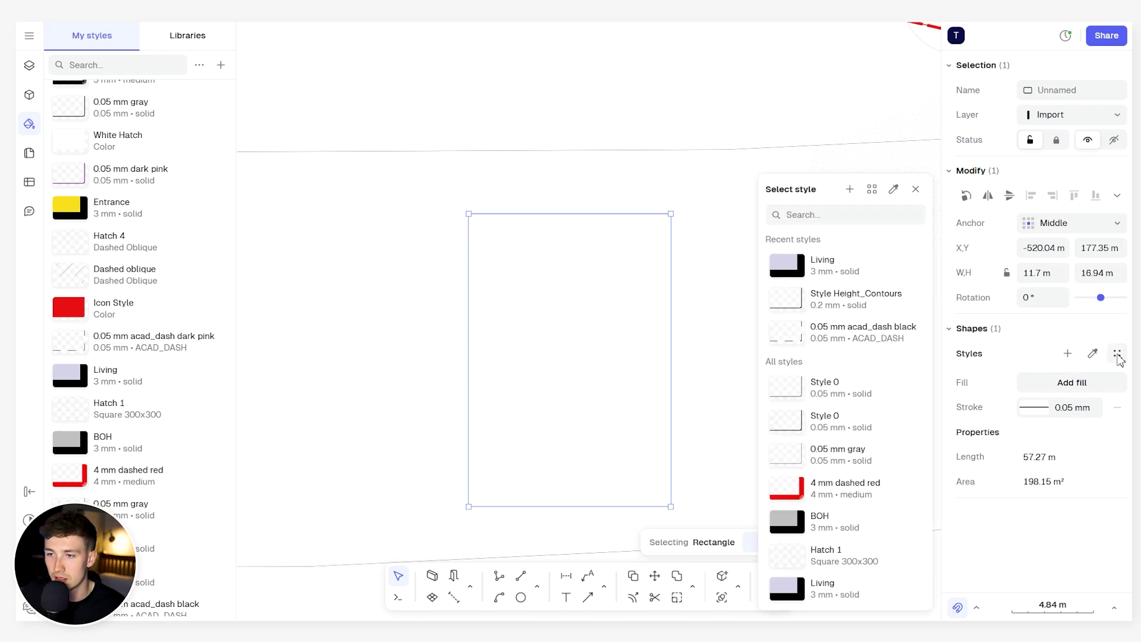
{"action": "left_click", "coordinate": [789, 267]}
{"action": "left_click", "coordinate": [415, 306]}
{"action": "scroll", "coordinate": [511, 335], "scroll_direction": "down", "scroll_amount": 2}
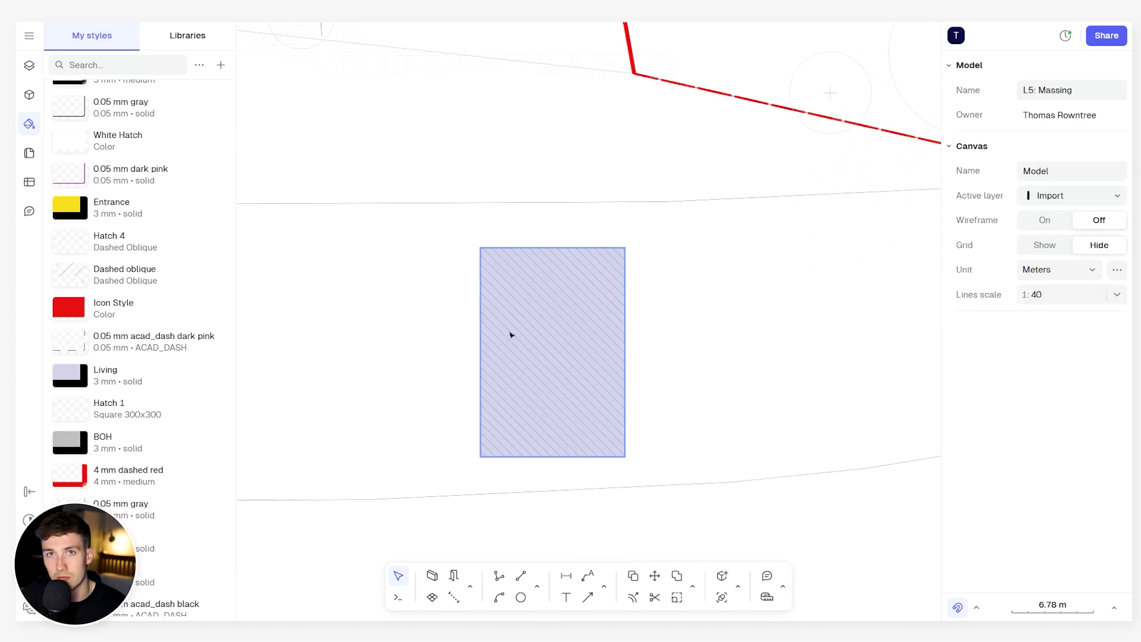
{"action": "scroll", "coordinate": [515, 356], "scroll_direction": "down", "scroll_amount": 2}
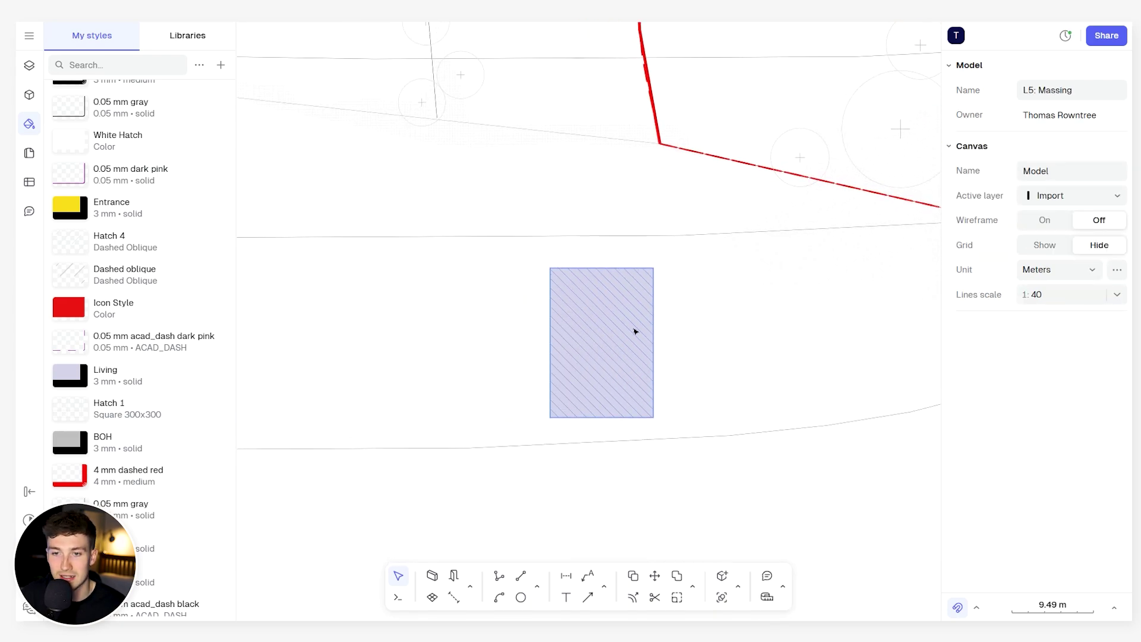
{"action": "scroll", "coordinate": [635, 331], "scroll_direction": "up", "scroll_amount": 3}
{"action": "scroll", "coordinate": [654, 336], "scroll_direction": "right", "scroll_amount": 1}
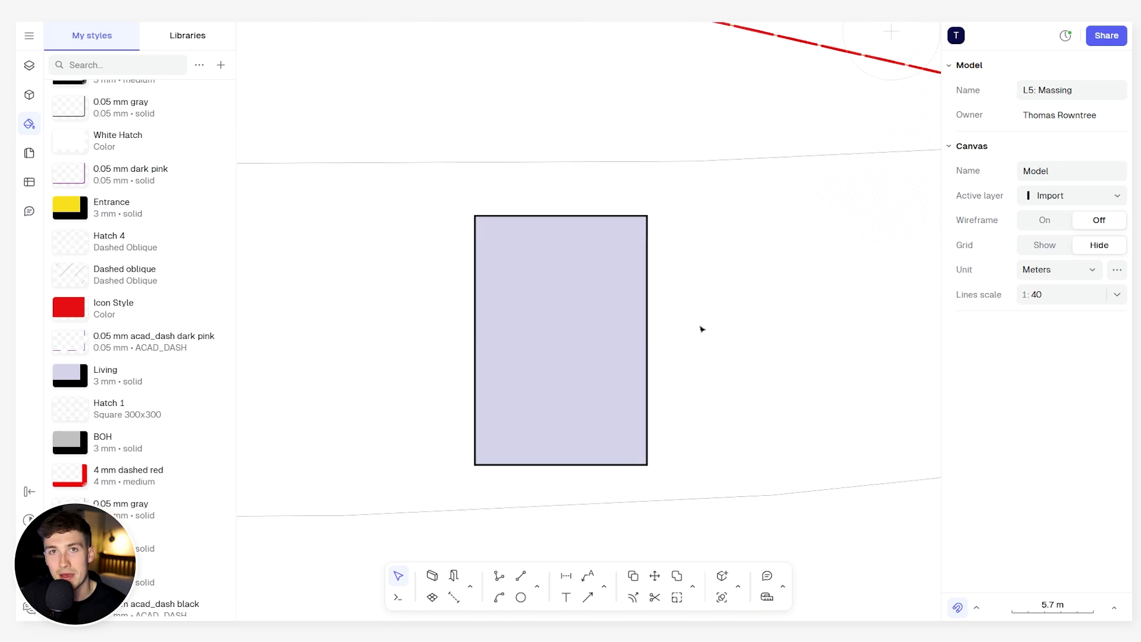
{"action": "scroll", "coordinate": [698, 326], "scroll_direction": "down", "scroll_amount": 2}
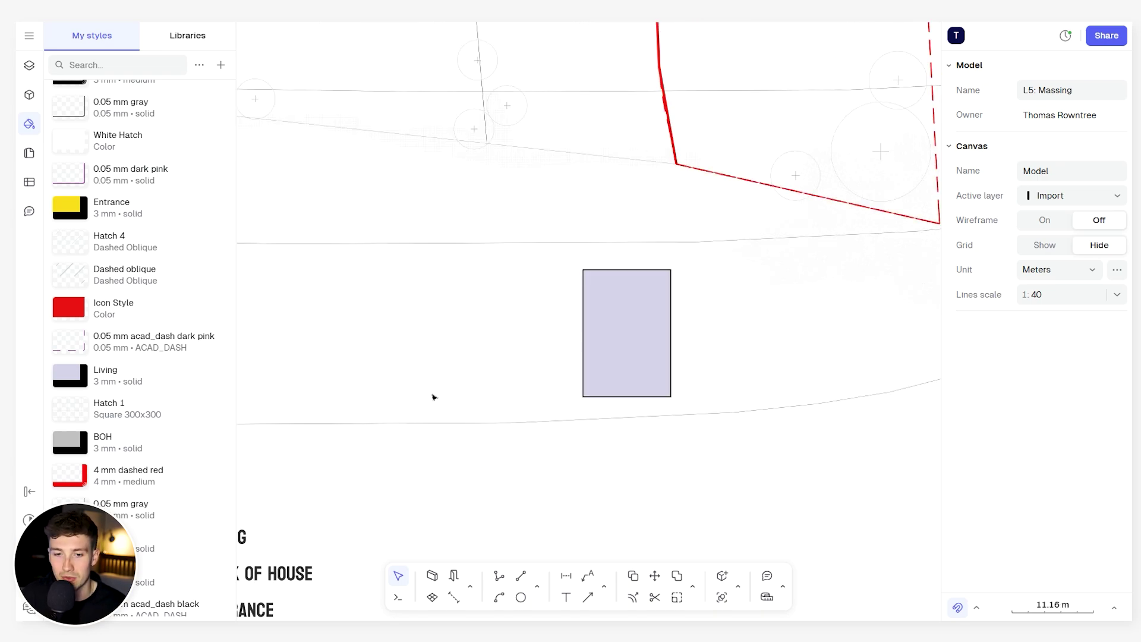
Draw a circle about 25.6 m in diameter beside the site entrance and nudge it slightly up and to the right.
{"action": "middle_click_drag", "start_coordinate": [433, 395], "coordinate": [604, 230]}
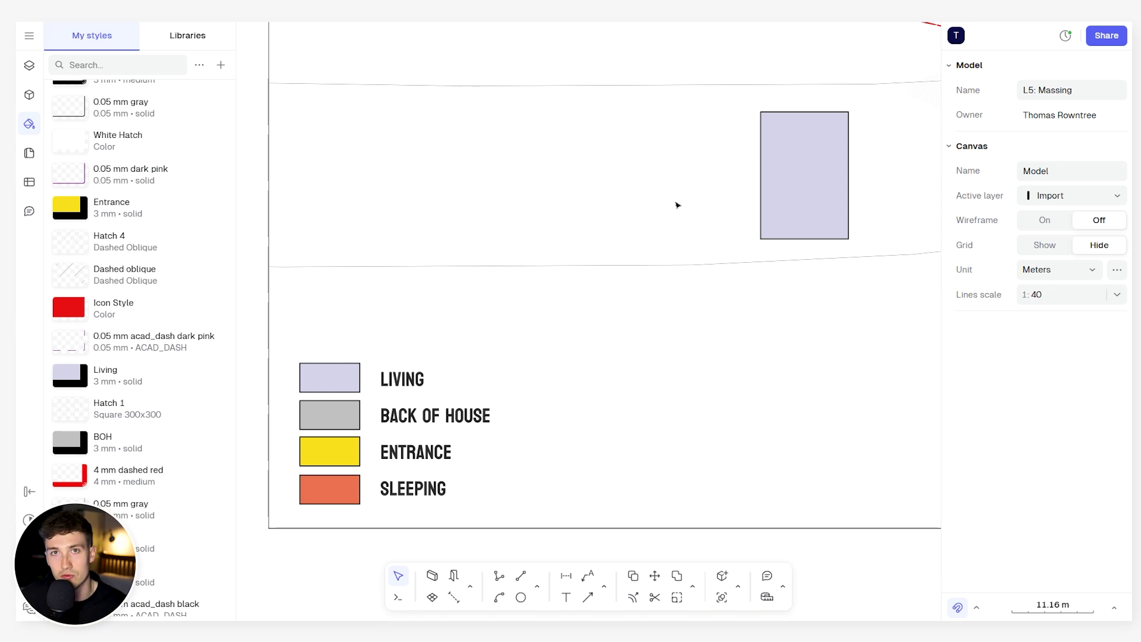
{"action": "middle_click_drag", "start_coordinate": [678, 205], "coordinate": [502, 314]}
{"action": "scroll", "coordinate": [573, 291], "scroll_direction": "down", "scroll_amount": 3}
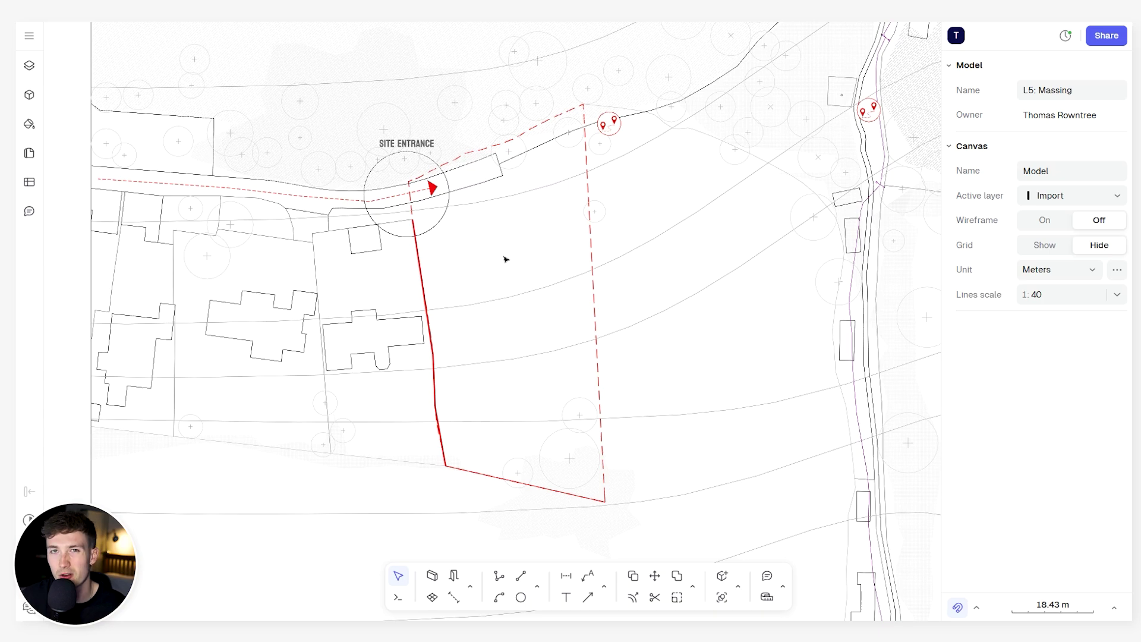
{"action": "scroll", "coordinate": [493, 249], "scroll_direction": "up", "scroll_amount": 3}
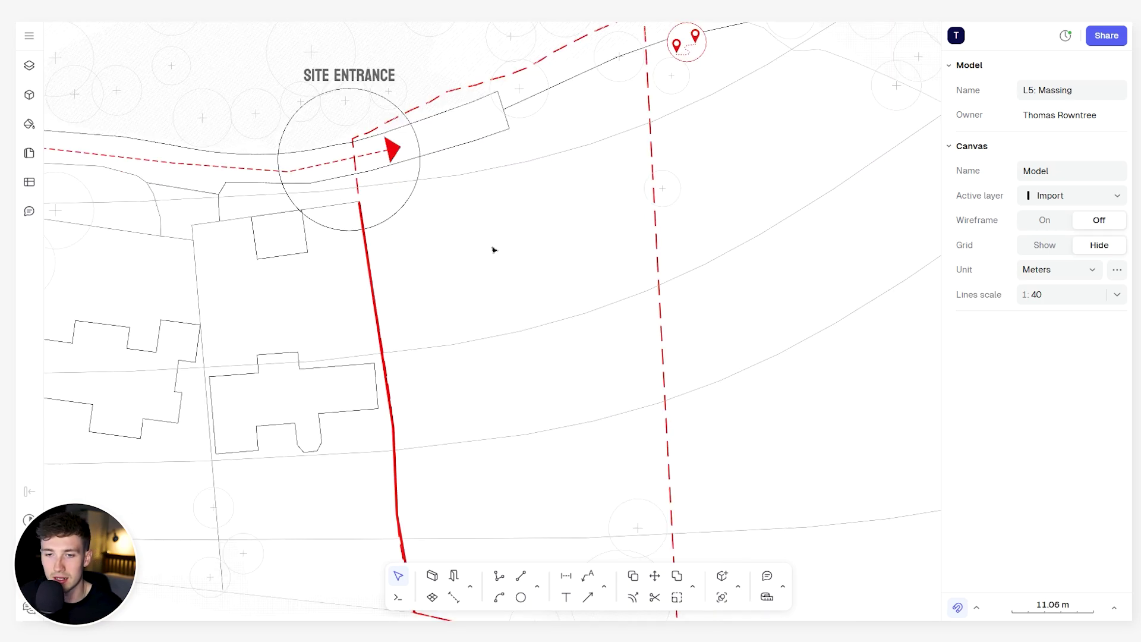
{"action": "scroll", "coordinate": [493, 266], "scroll_direction": "down", "scroll_amount": 2}
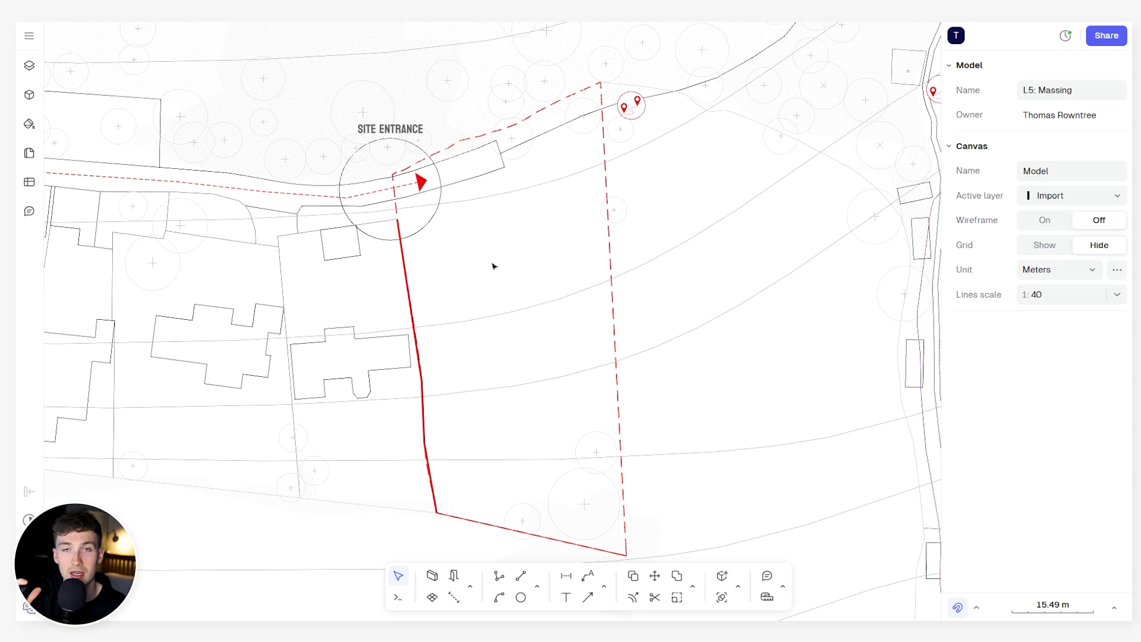
{"action": "scroll", "coordinate": [400, 167], "scroll_direction": "up", "scroll_amount": 3}
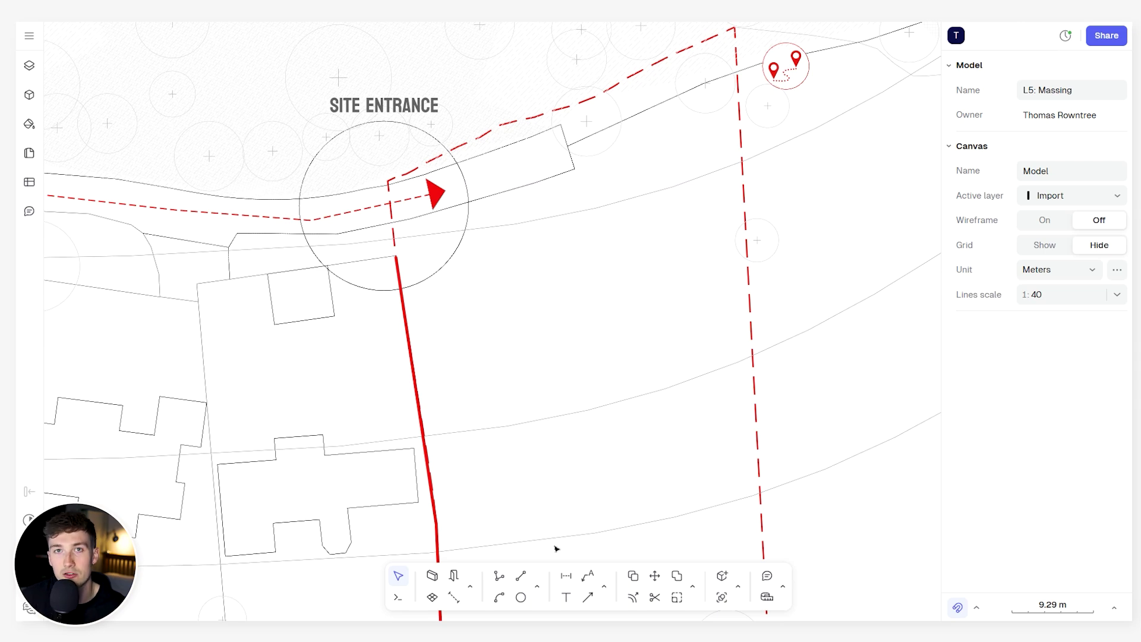
{"action": "left_click", "coordinate": [520, 597]}
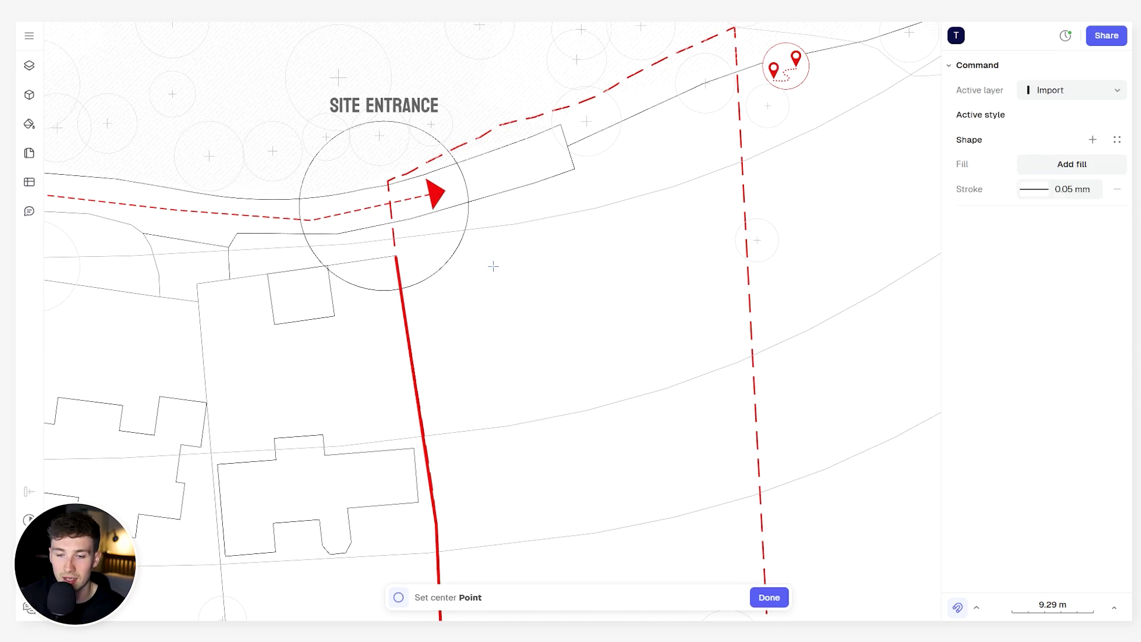
{"action": "left_click", "coordinate": [497, 256]}
{"action": "left_click", "coordinate": [512, 180]}
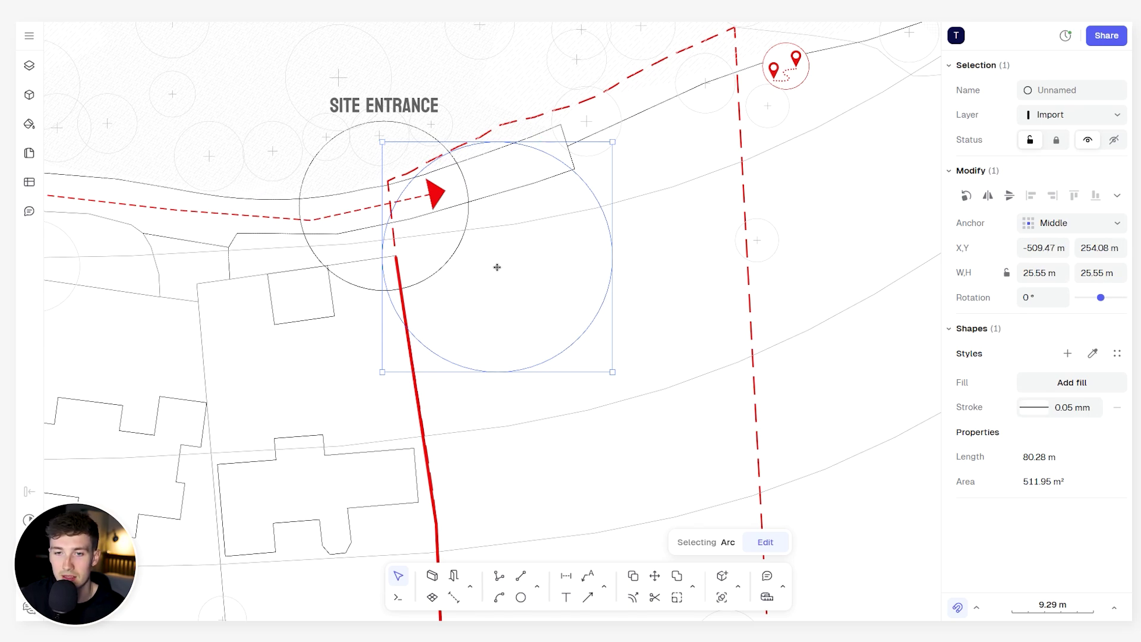
{"action": "left_click_drag", "start_coordinate": [507, 266], "coordinate": [516, 252]}
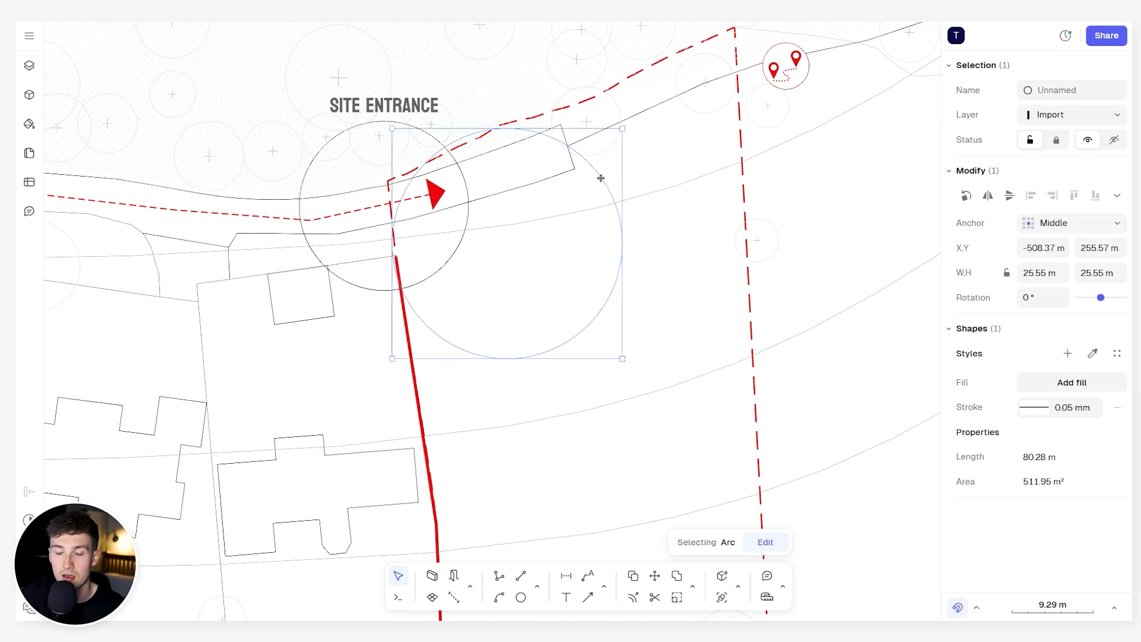
{"action": "left_click", "coordinate": [683, 272]}
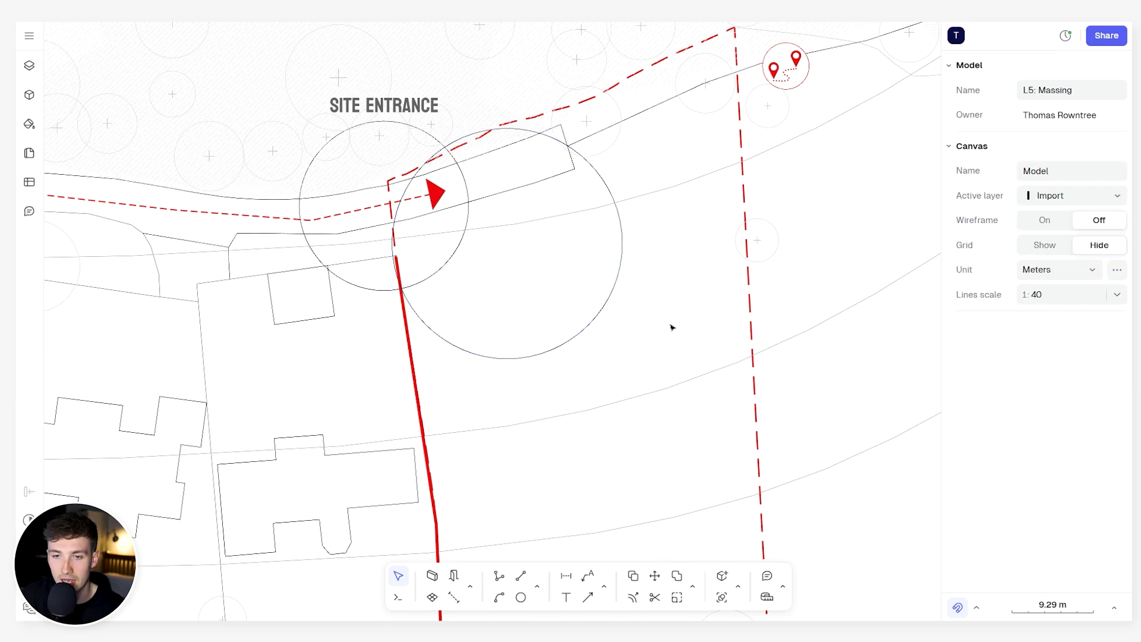
Draw a second circle about 25.2 m in diameter in the lower half of the site, against the dashed right-hand boundary.
{"action": "scroll", "coordinate": [594, 279], "scroll_direction": "down", "scroll_amount": 2}
{"action": "scroll", "coordinate": [594, 280], "scroll_direction": "right", "scroll_amount": 3}
{"action": "scroll", "coordinate": [520, 240], "scroll_direction": "down", "scroll_amount": 3, "text": "ctrl"}
{"action": "key", "text": "c"}
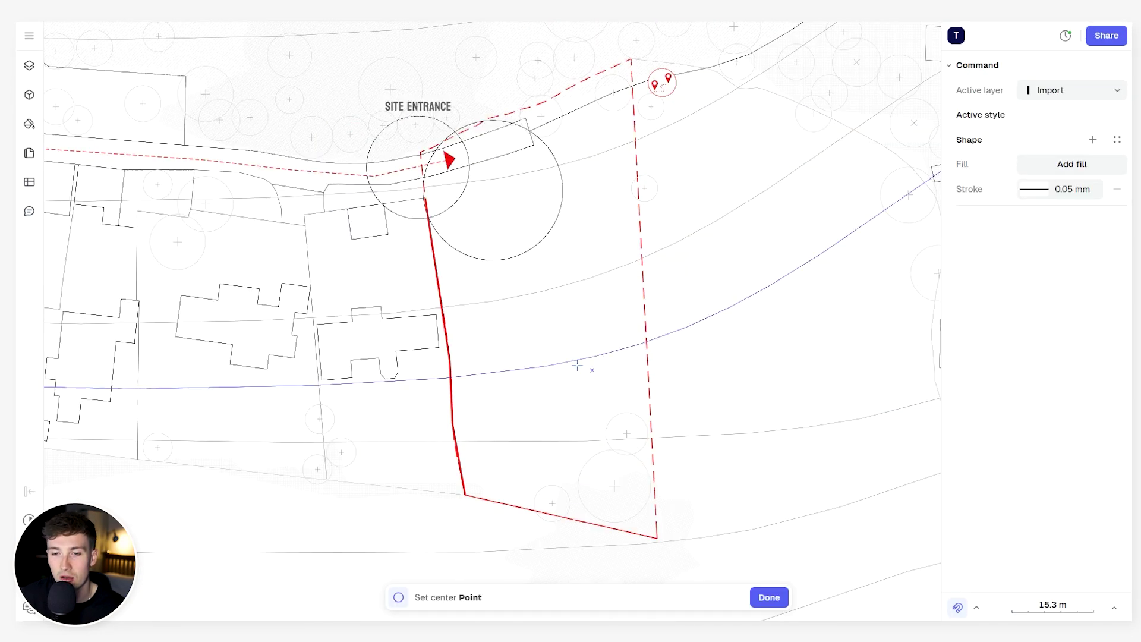
{"action": "scroll", "coordinate": [589, 356], "scroll_direction": "up", "scroll_amount": 3, "text": "ctrl"}
{"action": "left_click", "coordinate": [574, 410]}
{"action": "left_click", "coordinate": [581, 277]}
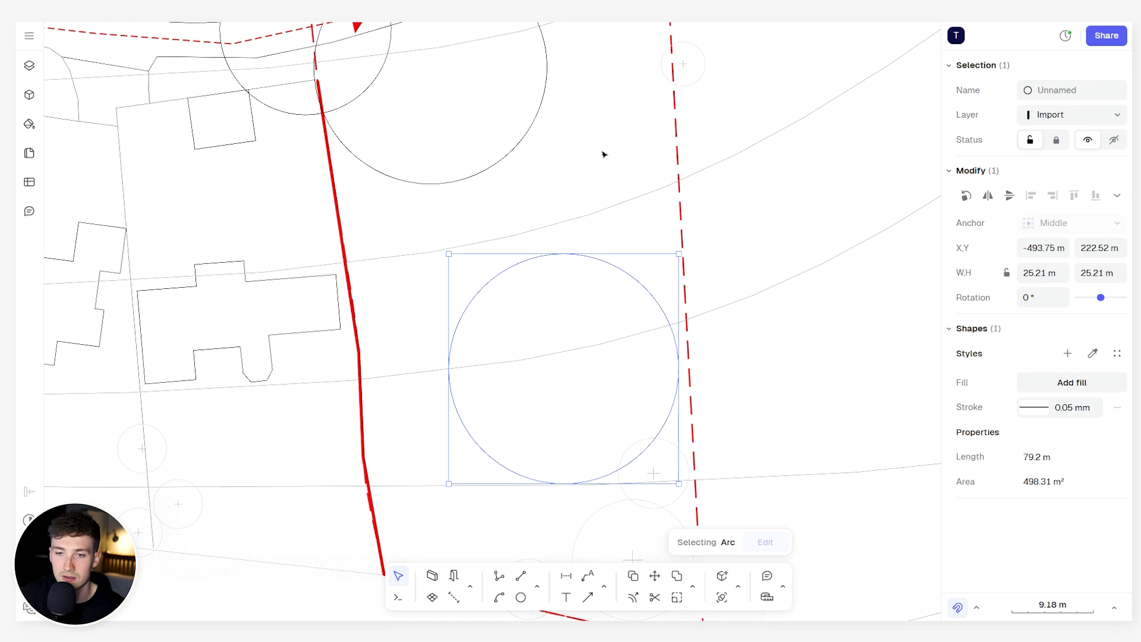
{"action": "left_click", "coordinate": [593, 167]}
Examine how the two circles sit within the site boundary and relate to the entrance and neighbouring buildings.
{"action": "scroll", "coordinate": [592, 168], "scroll_direction": "down", "scroll_amount": 3, "text": "ctrl"}
{"action": "scroll", "coordinate": [565, 202], "scroll_direction": "up", "scroll_amount": 2}
{"action": "scroll", "coordinate": [539, 233], "scroll_direction": "right", "scroll_amount": 2}
{"action": "scroll", "coordinate": [568, 331], "scroll_direction": "down", "scroll_amount": 3, "text": "ctrl"}
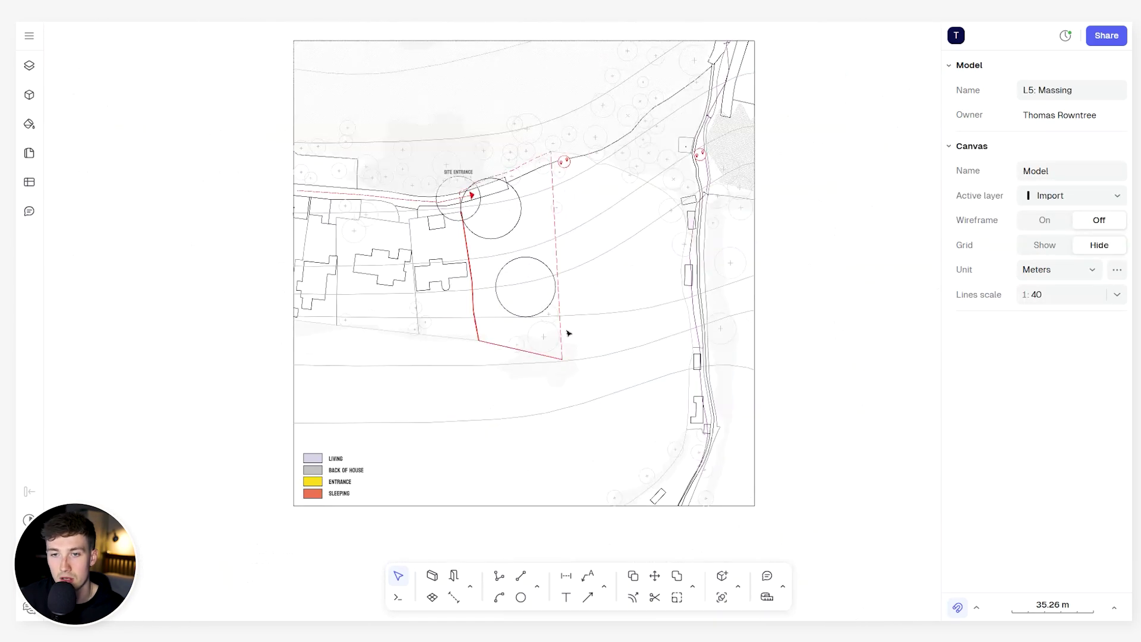
{"action": "scroll", "coordinate": [507, 260], "scroll_direction": "down", "scroll_amount": 1}
{"action": "scroll", "coordinate": [507, 259], "scroll_direction": "right", "scroll_amount": 1}
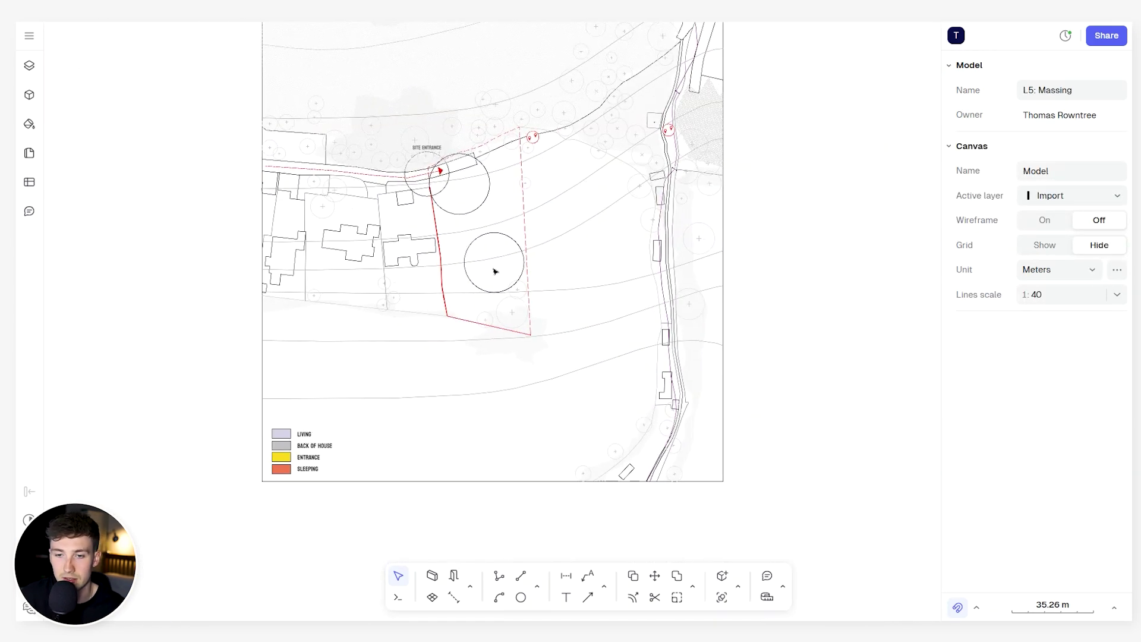
{"action": "scroll", "coordinate": [469, 237], "scroll_direction": "up", "scroll_amount": 2, "text": "ctrl"}
{"action": "scroll", "coordinate": [540, 311], "scroll_direction": "up", "scroll_amount": 1}
{"action": "scroll", "coordinate": [540, 311], "scroll_direction": "left", "scroll_amount": 1}
{"action": "scroll", "coordinate": [558, 323], "scroll_direction": "up", "scroll_amount": 2, "text": "ctrl"}
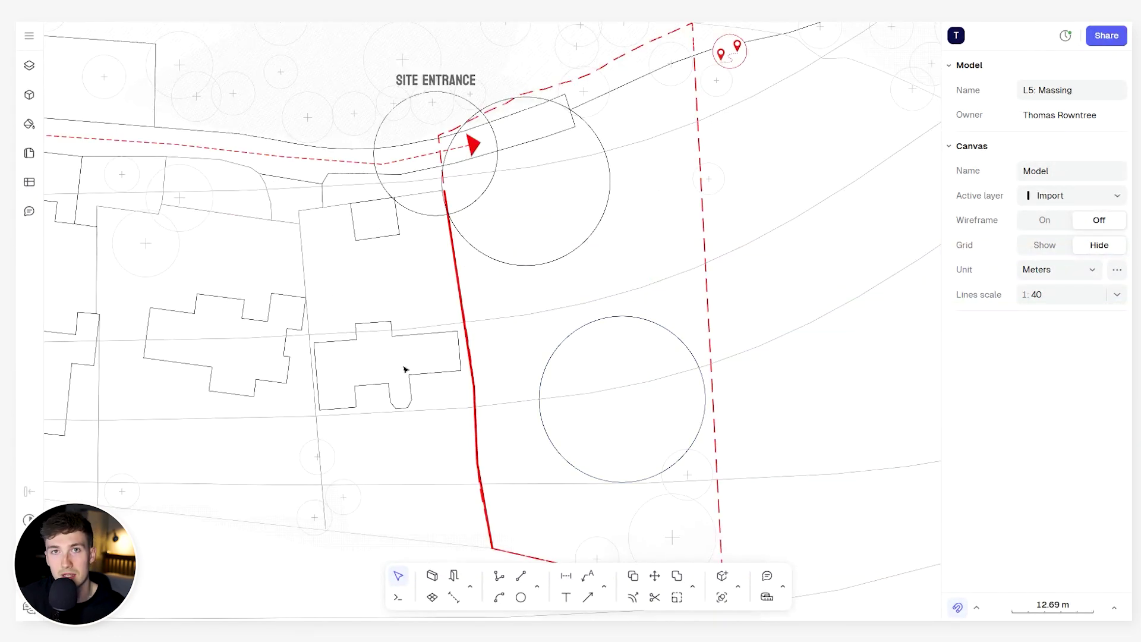
{"action": "scroll", "coordinate": [647, 355], "scroll_direction": "right", "scroll_amount": 1}
{"action": "scroll", "coordinate": [527, 253], "scroll_direction": "up", "scroll_amount": 2, "text": "ctrl"}
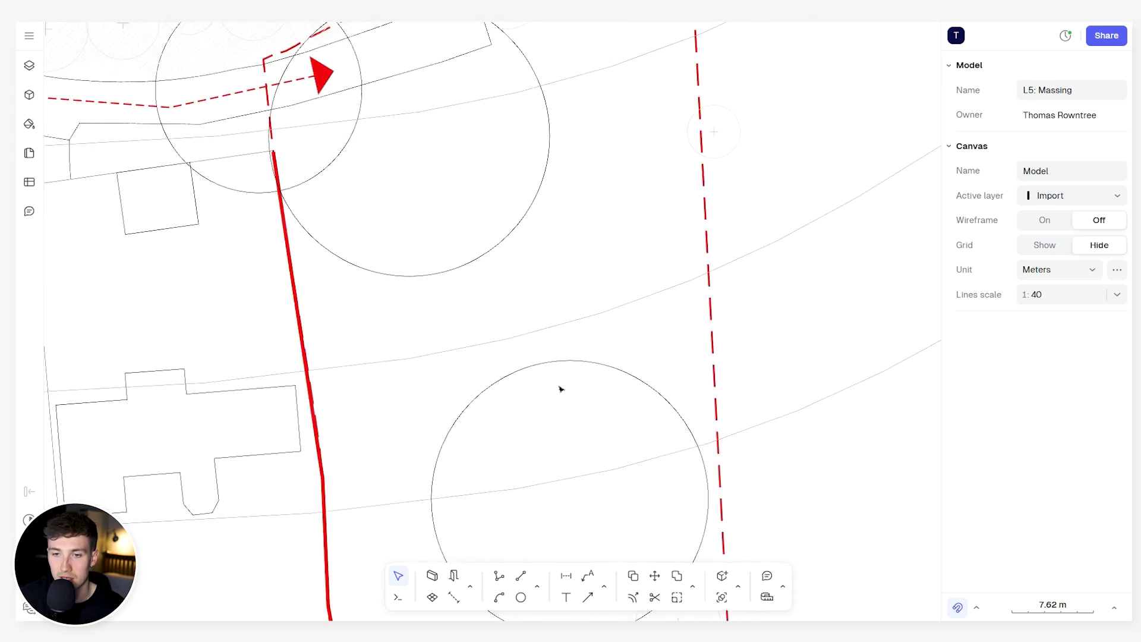
Move the lower circle up about 3 m towards the circle by the site entrance.
{"action": "left_click", "coordinate": [571, 362]}
{"action": "scroll", "coordinate": [552, 350], "scroll_direction": "up", "scroll_amount": 4}
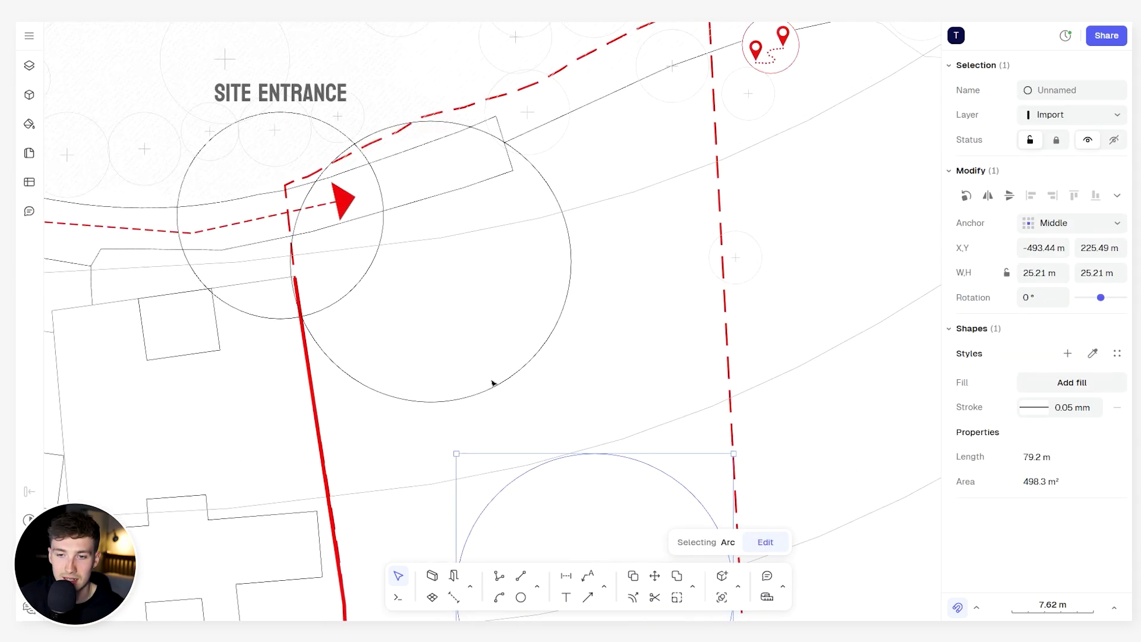
{"action": "scroll", "coordinate": [612, 253], "scroll_direction": "down", "scroll_amount": 3}
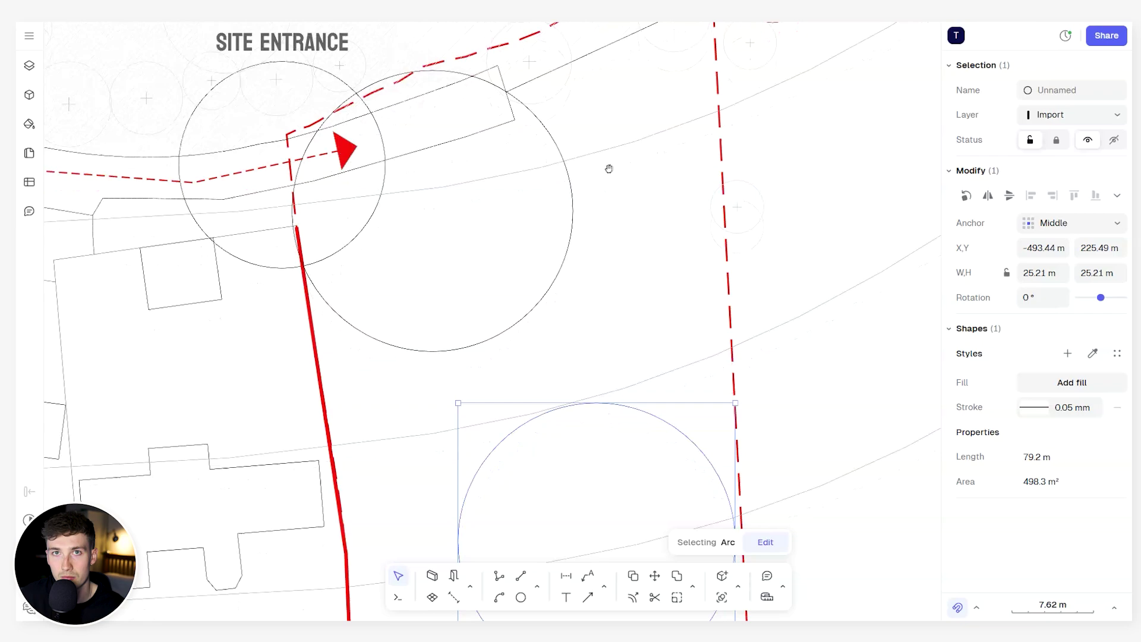
Draw a single straight polyline segment rising diagonally to the right through the gap between the two circles.
{"action": "key", "text": "l"}
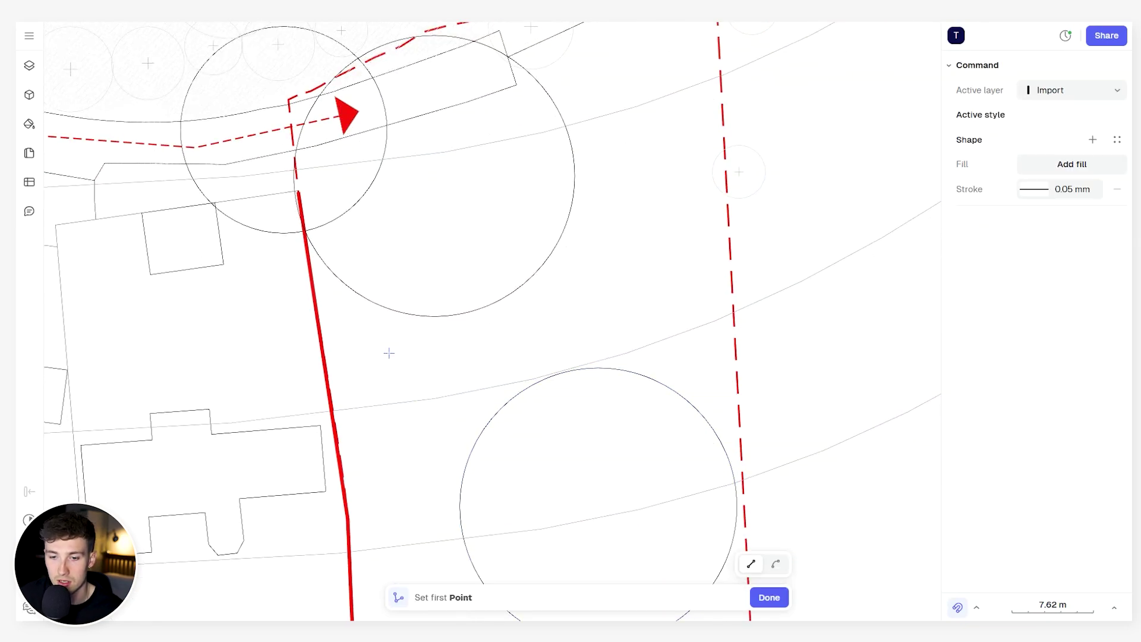
{"action": "key", "text": "Escape"}
{"action": "scroll", "coordinate": [442, 378], "scroll_direction": "down", "scroll_amount": 2, "text": "ctrl"}
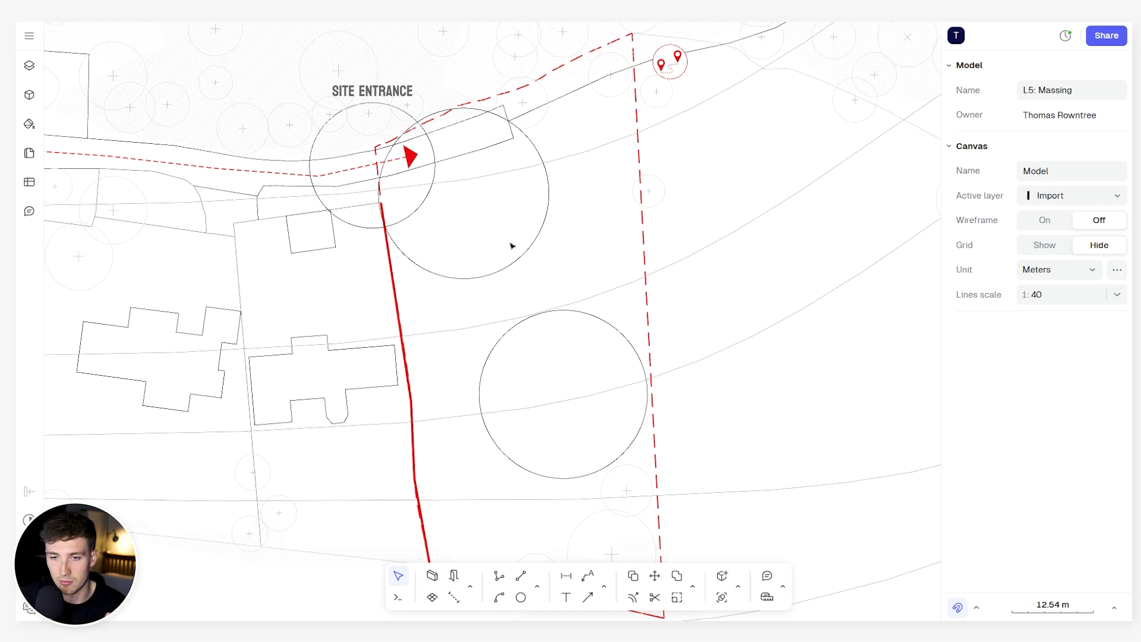
{"action": "scroll", "coordinate": [503, 268], "scroll_direction": "up", "scroll_amount": 2, "text": "ctrl"}
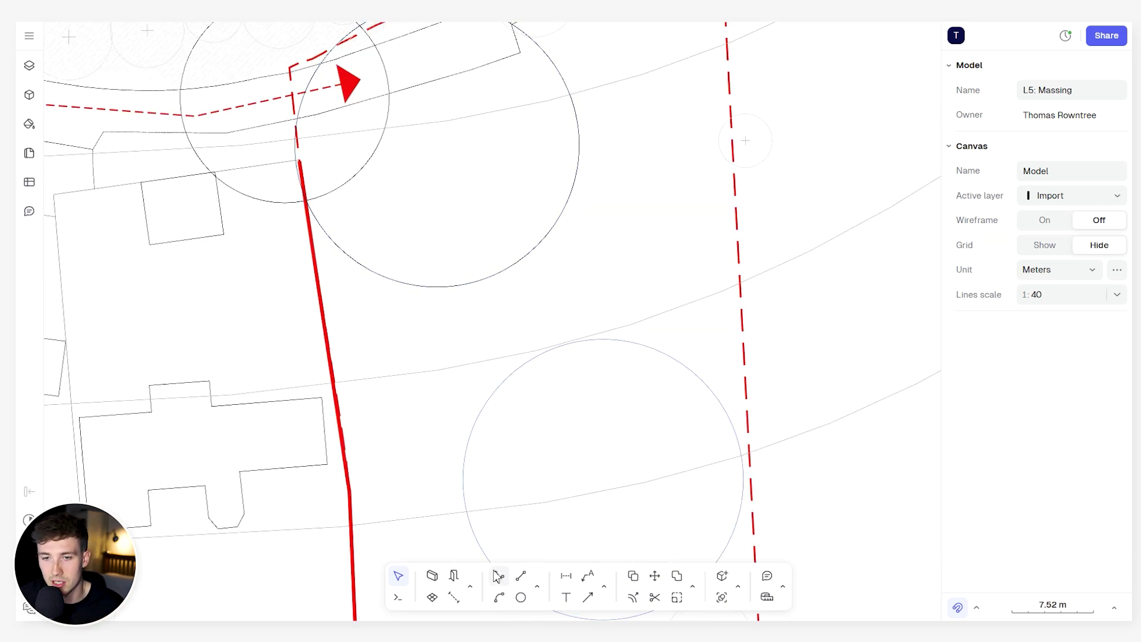
{"action": "key", "text": "l"}
{"action": "left_click", "coordinate": [390, 357]}
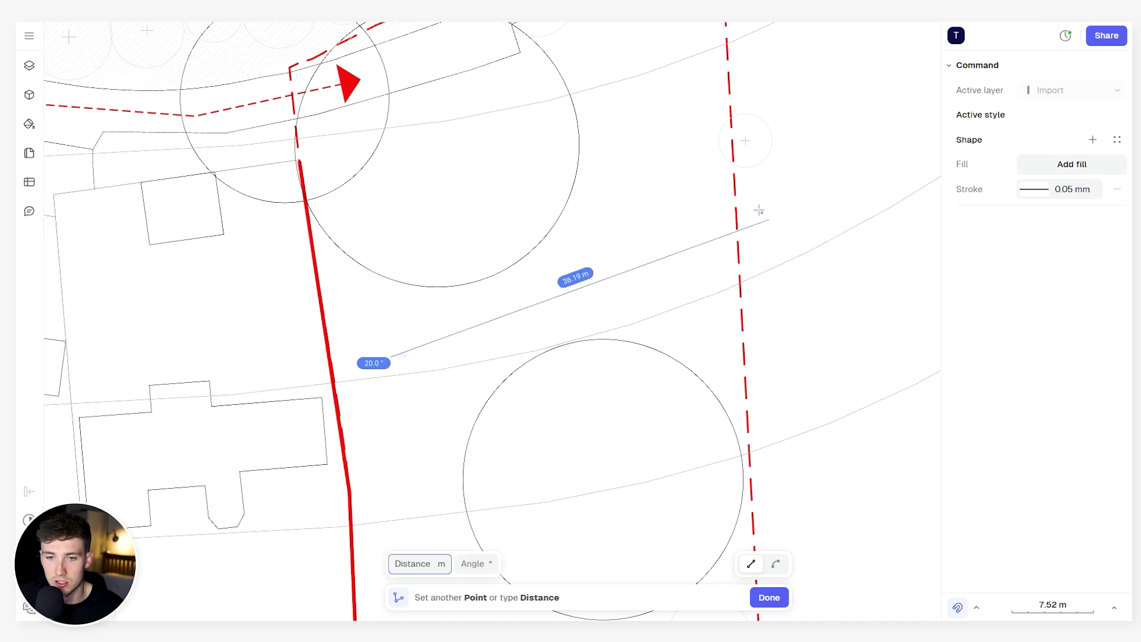
{"action": "left_click", "coordinate": [686, 270]}
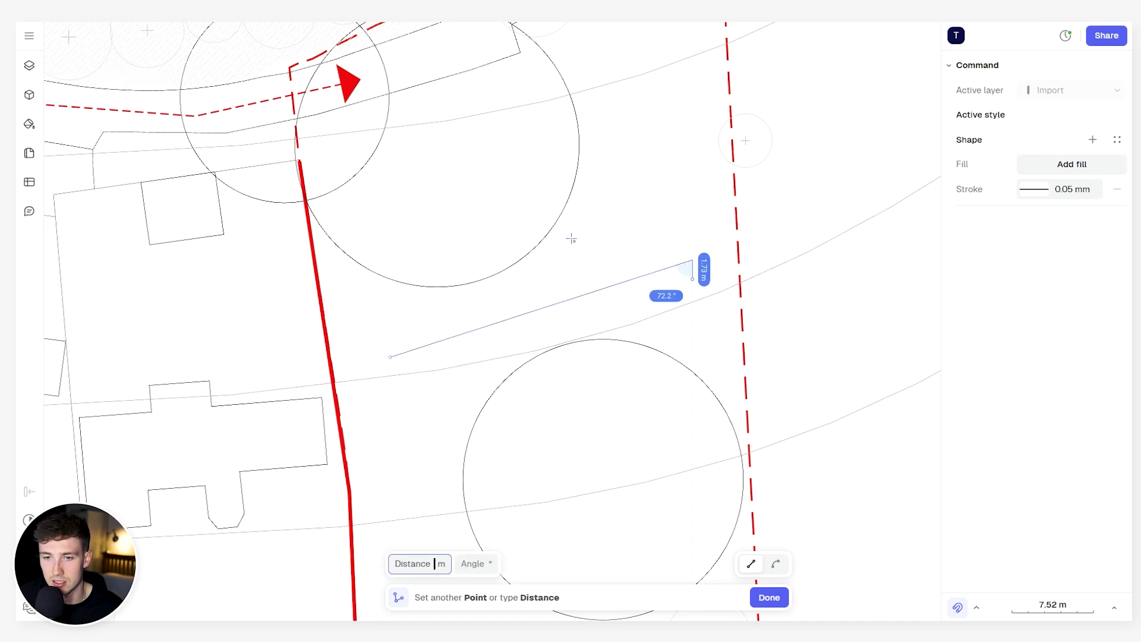
{"action": "key", "text": "Return"}
{"action": "key", "text": "Escape"}
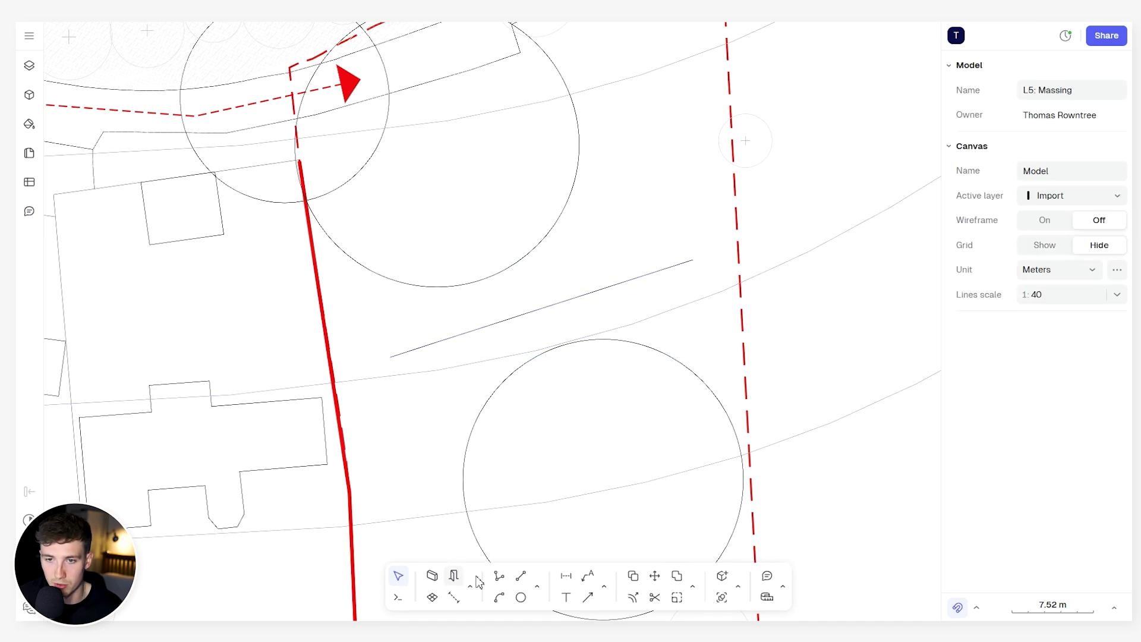
Draw a near-vertical polyline segment about 18 m long east of the upper circle, crossing the diagonal line near its upper end.
{"action": "left_click", "coordinate": [499, 576]}
{"action": "scroll", "coordinate": [593, 293], "scroll_direction": "down", "scroll_amount": 3, "text": "ctrl"}
{"action": "scroll", "coordinate": [595, 178], "scroll_direction": "up", "scroll_amount": 4, "text": "ctrl"}
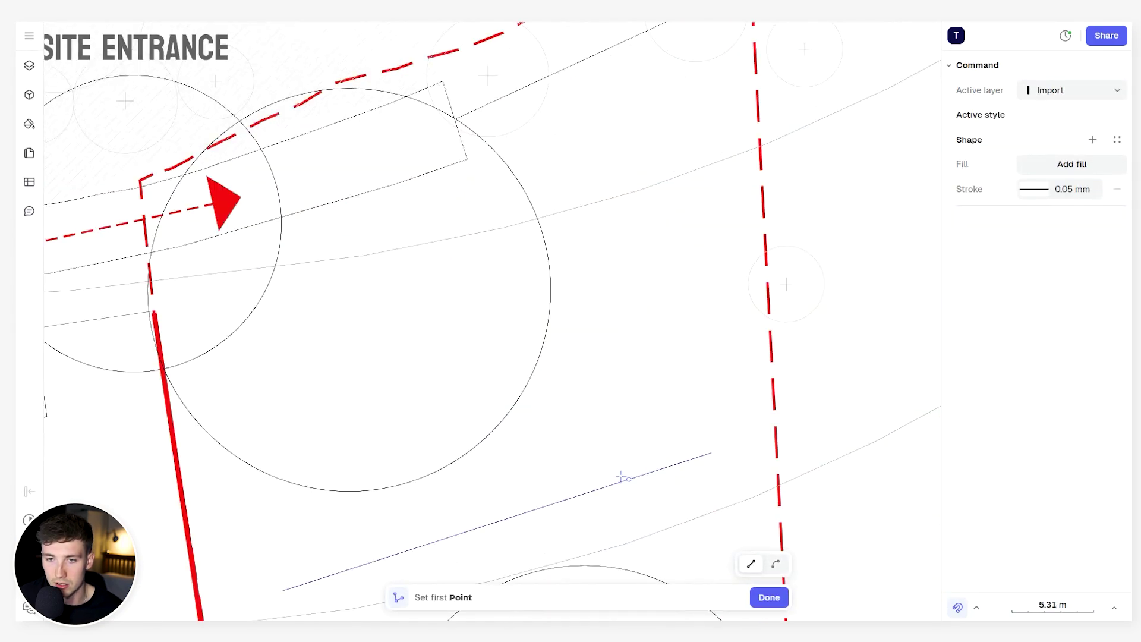
{"action": "left_click", "coordinate": [630, 505]}
{"action": "left_click", "coordinate": [618, 221]}
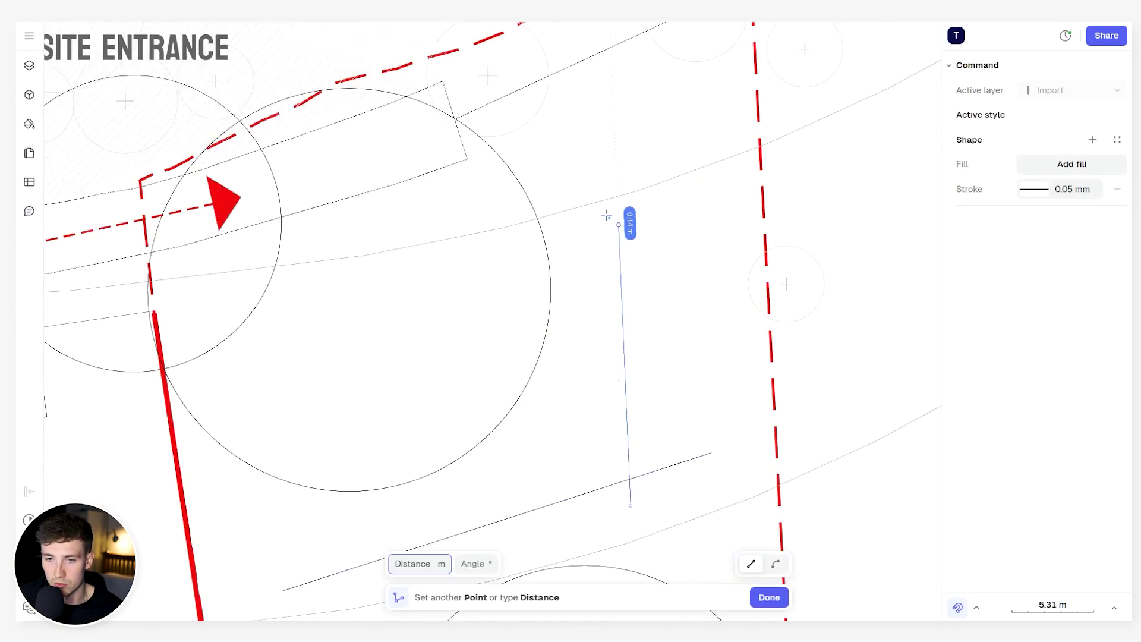
{"action": "key", "text": "Return"}
{"action": "scroll", "coordinate": [616, 239], "scroll_direction": "down", "scroll_amount": 1, "text": "ctrl"}
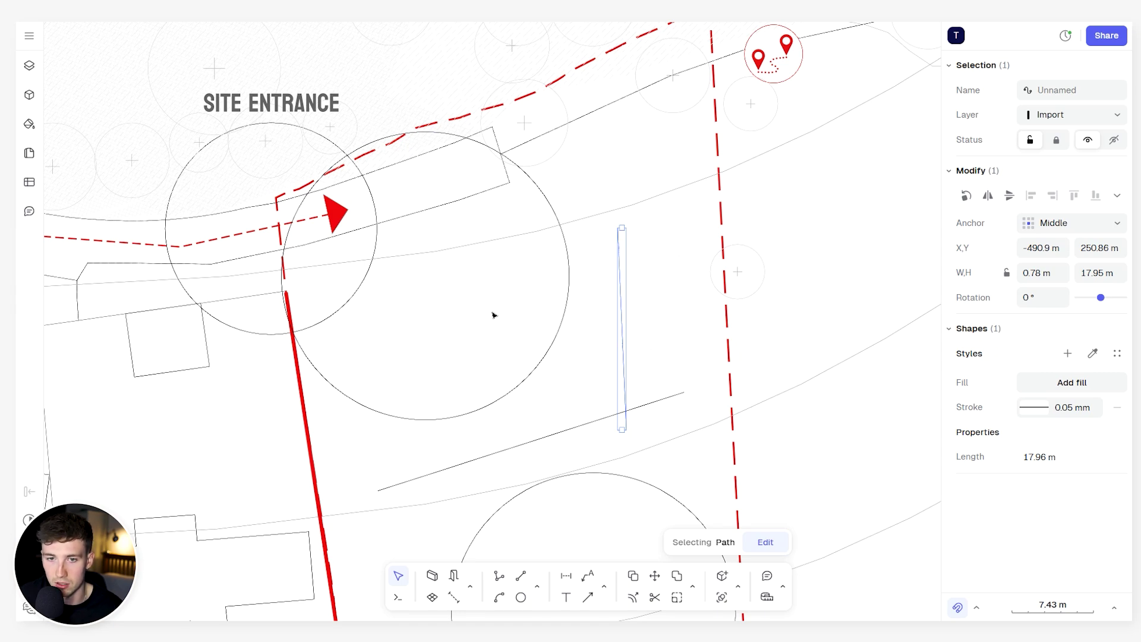
{"action": "scroll", "coordinate": [493, 315], "scroll_direction": "down", "scroll_amount": 1, "text": "ctrl"}
{"action": "key", "text": "Escape"}
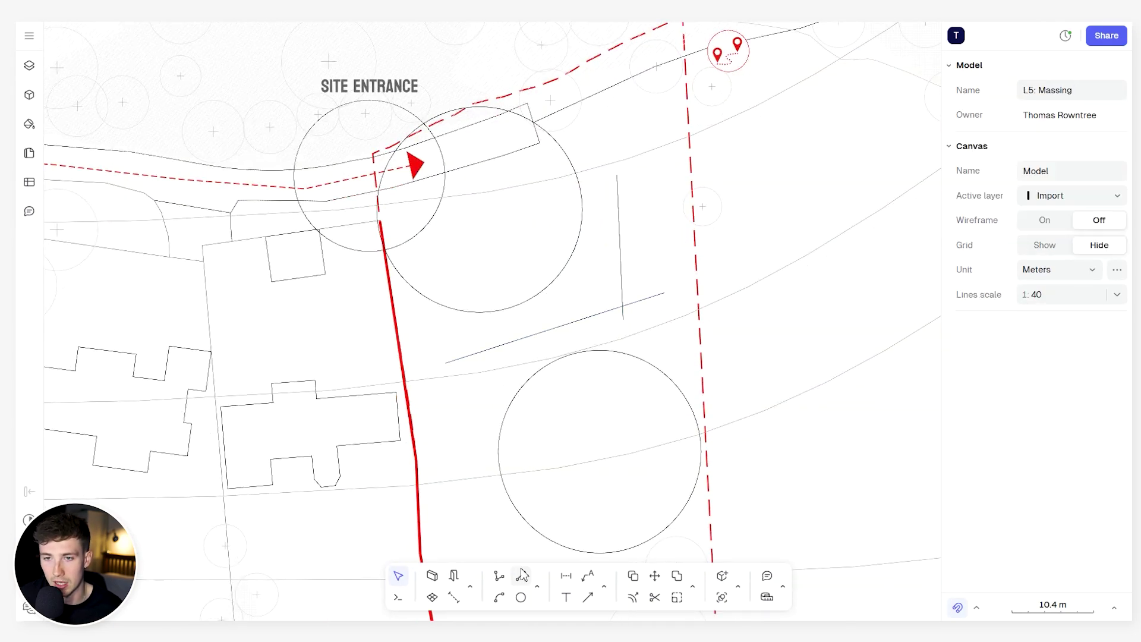
Draw a vertical polyline segment about 22.8 m long west of the lower circle, crossing the lower end of the diagonal line.
{"action": "left_click", "coordinate": [499, 575]}
{"action": "scroll", "coordinate": [547, 297], "scroll_direction": "down", "scroll_amount": 3}
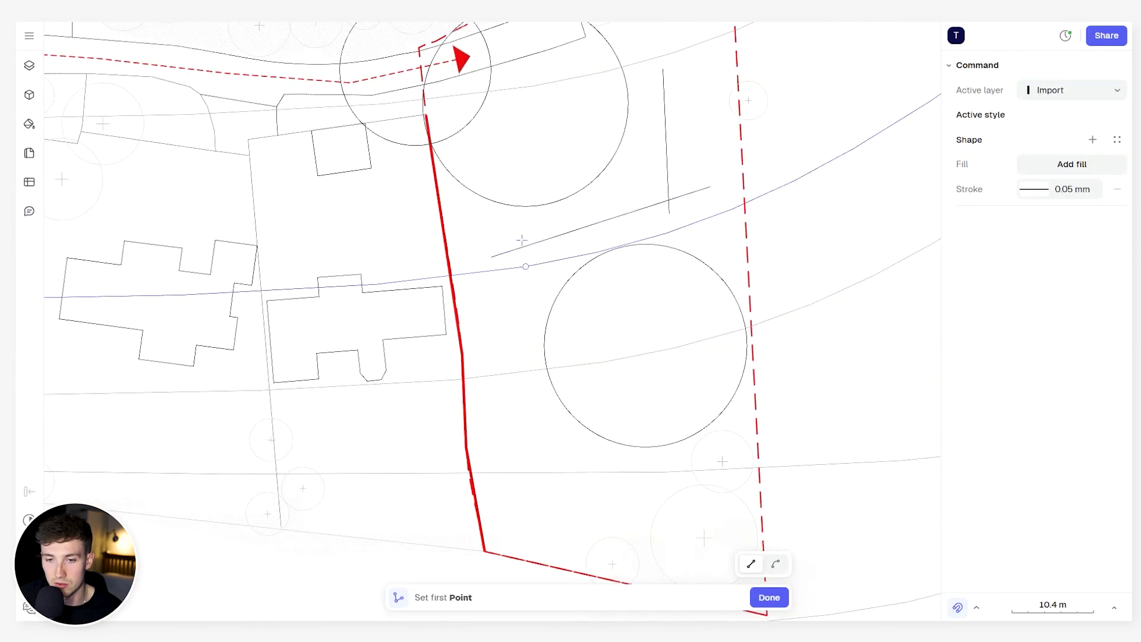
{"action": "scroll", "coordinate": [507, 252], "scroll_direction": "up", "scroll_amount": 2, "text": "ctrl"}
{"action": "left_click", "coordinate": [519, 214]}
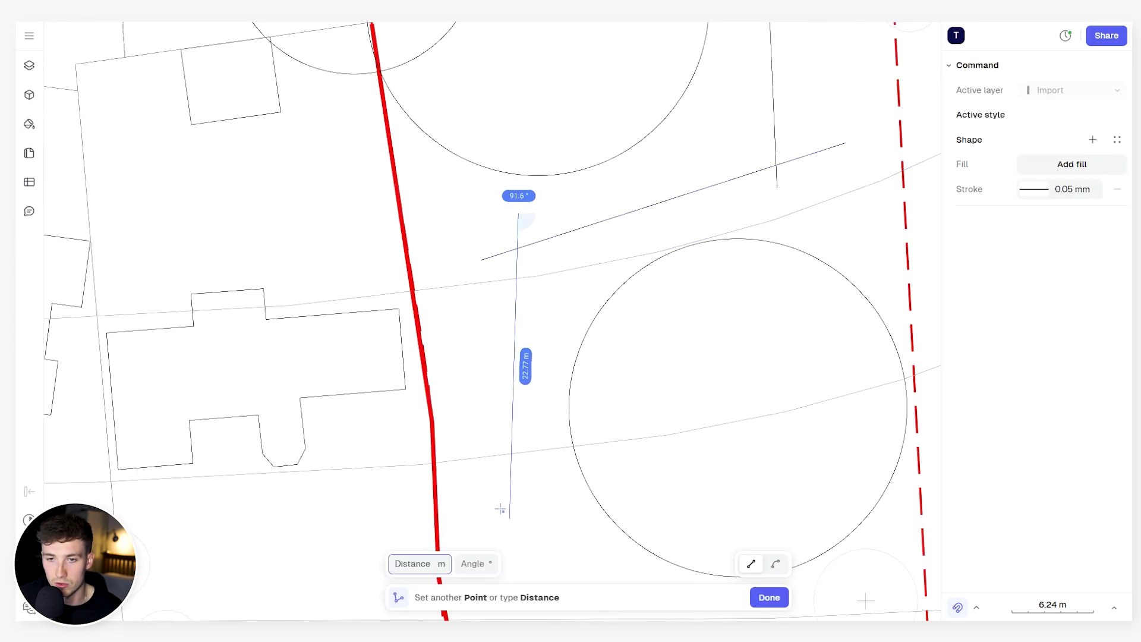
{"action": "double_click", "coordinate": [520, 502]}
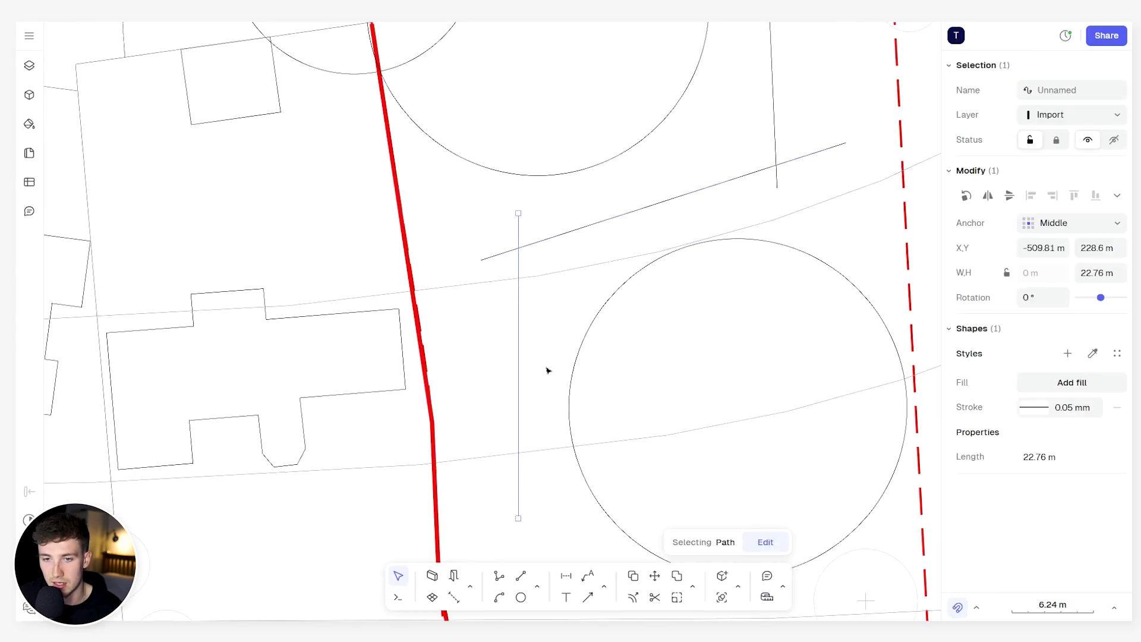
{"action": "scroll", "coordinate": [338, 375], "scroll_direction": "left", "scroll_amount": 3}
{"action": "scroll", "coordinate": [342, 366], "scroll_direction": "down", "scroll_amount": 2}
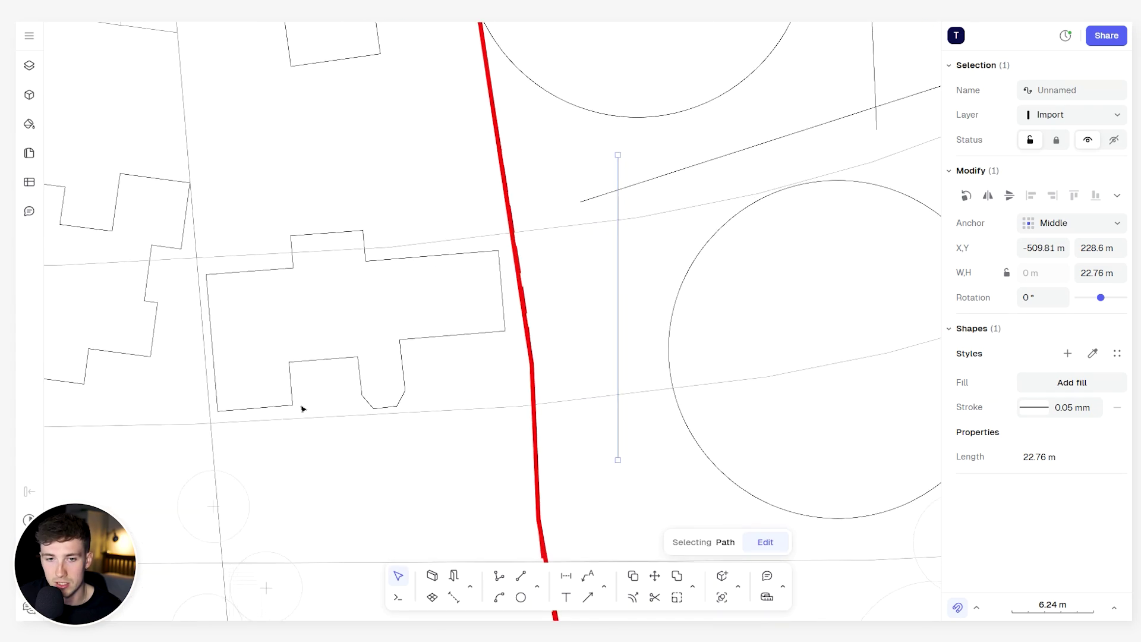
{"action": "scroll", "coordinate": [356, 398], "scroll_direction": "down", "scroll_amount": 3, "text": "ctrl"}
{"action": "left_click", "coordinate": [568, 332]}
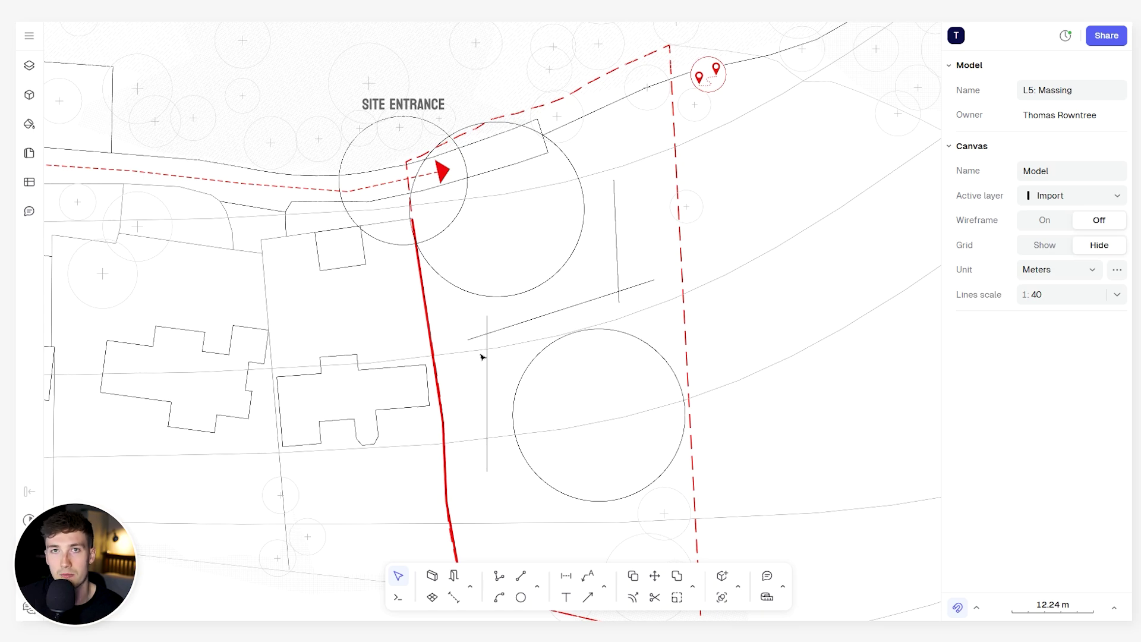
Place a rectangle of about 25.2 by 8.4 m, rotated -82°, around the diagonal guide line between the two circles.
{"action": "scroll", "coordinate": [530, 351], "scroll_direction": "down", "scroll_amount": 1}
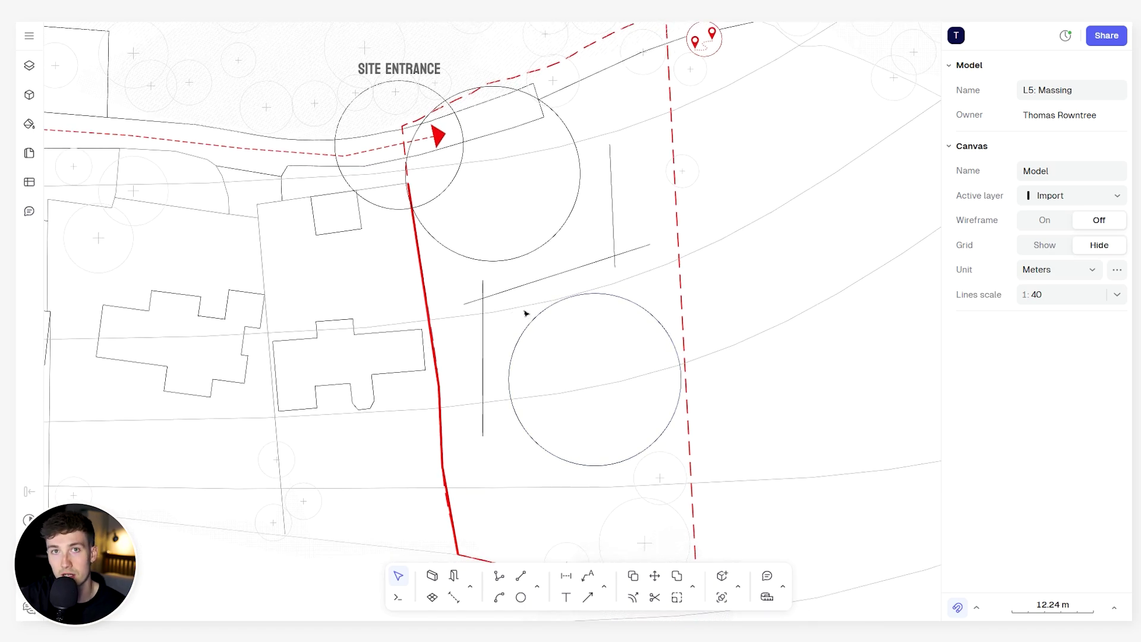
{"action": "scroll", "coordinate": [511, 313], "scroll_direction": "up", "scroll_amount": 2}
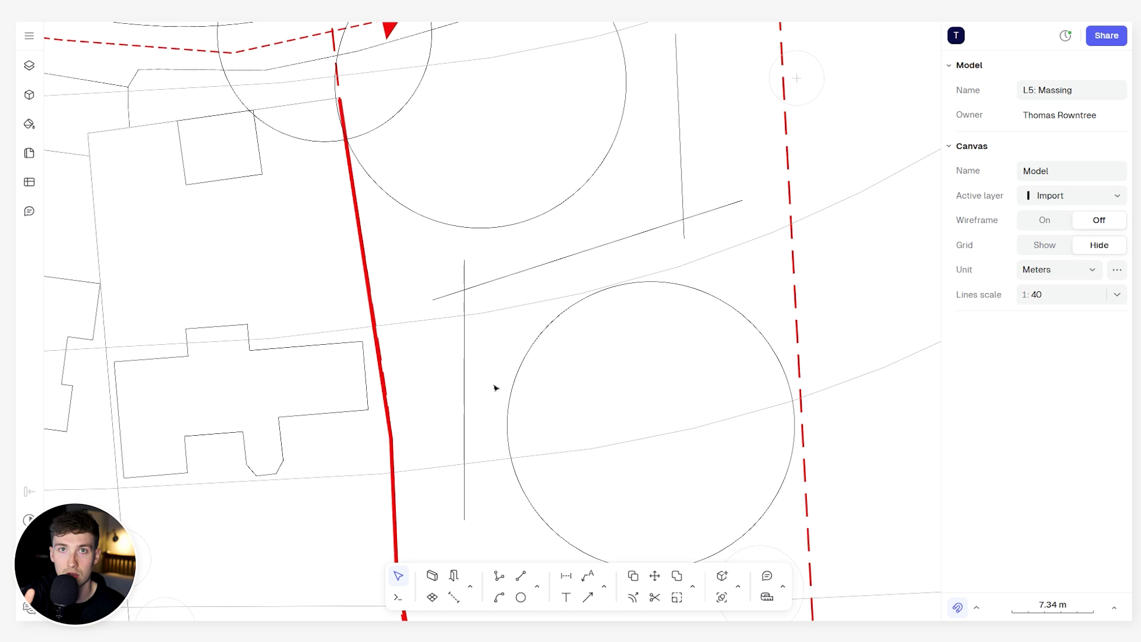
{"action": "scroll", "coordinate": [519, 316], "scroll_direction": "down", "scroll_amount": 2}
{"action": "scroll", "coordinate": [502, 278], "scroll_direction": "down", "scroll_amount": 2}
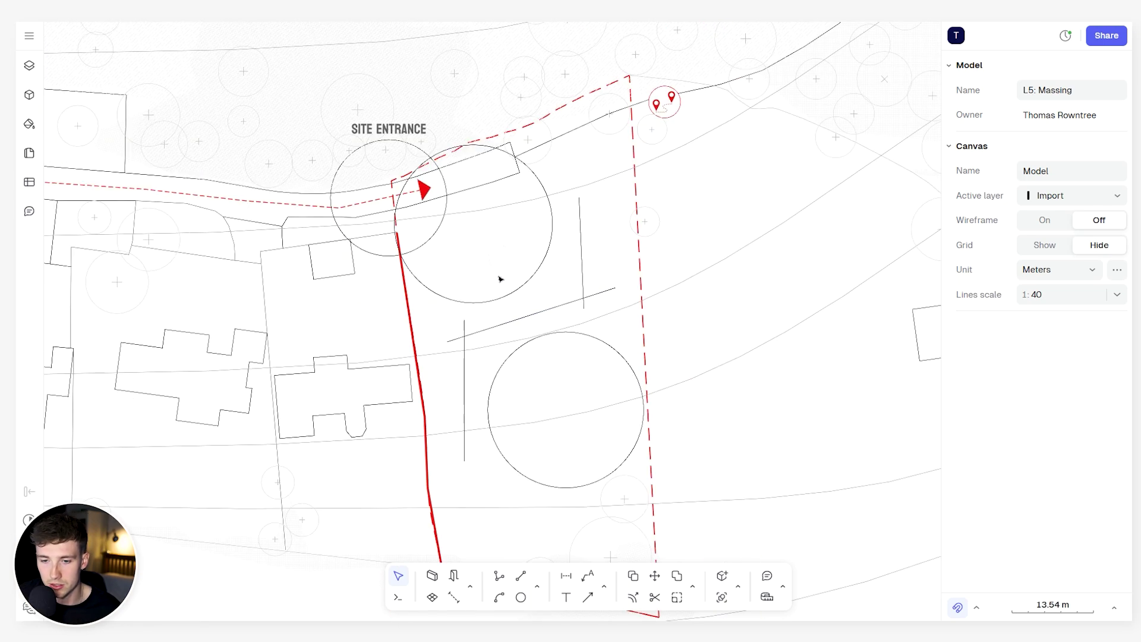
{"action": "scroll", "coordinate": [583, 355], "scroll_direction": "up", "scroll_amount": 3}
{"action": "scroll", "coordinate": [566, 331], "scroll_direction": "right", "scroll_amount": 1}
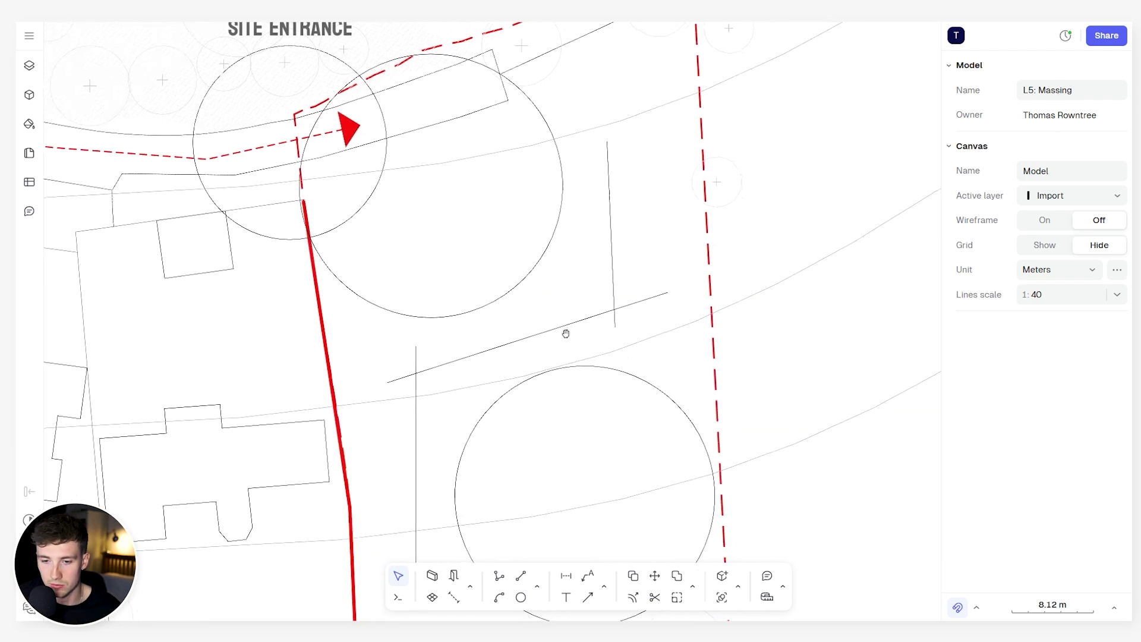
{"action": "left_click", "coordinate": [541, 585]}
{"action": "left_click", "coordinate": [561, 550]}
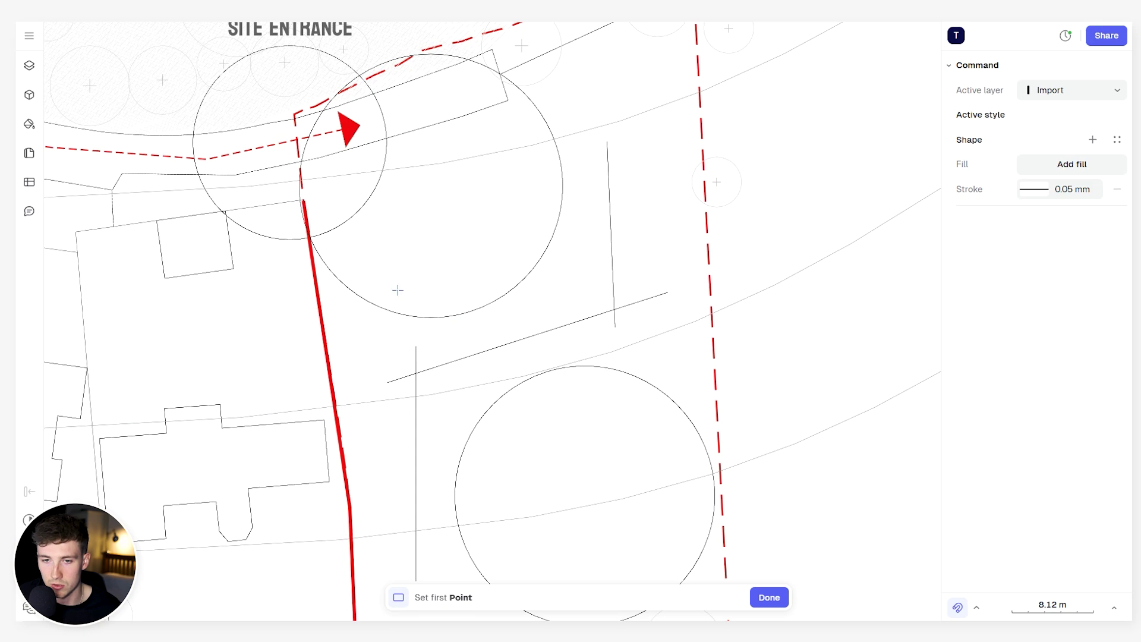
{"action": "left_click", "coordinate": [415, 283]}
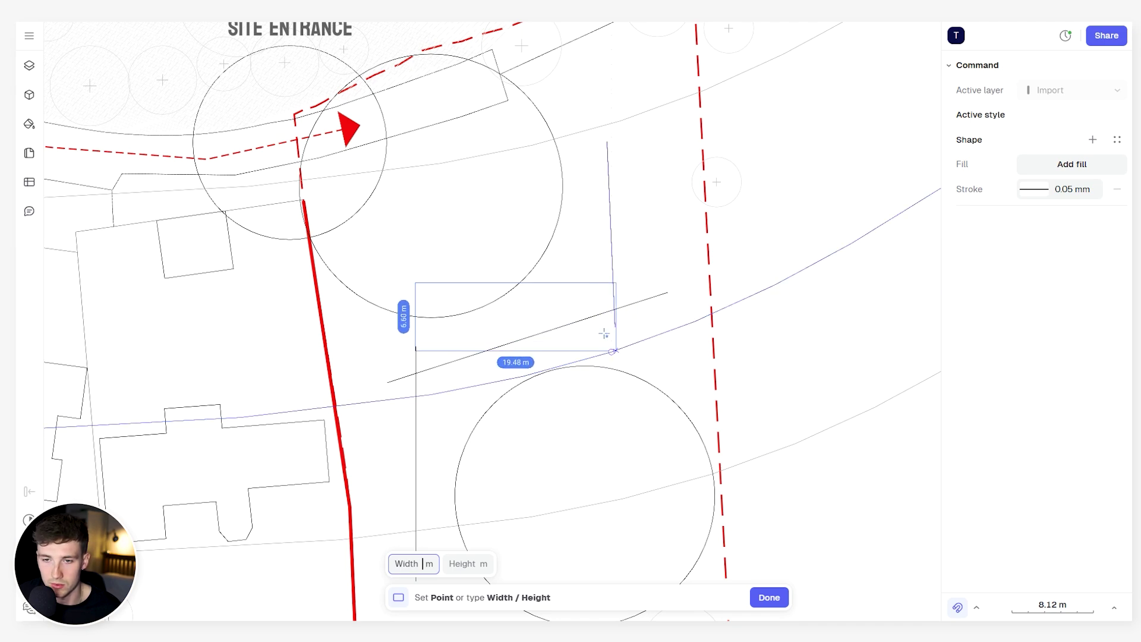
{"action": "scroll", "coordinate": [603, 334], "scroll_direction": "up", "scroll_amount": 5}
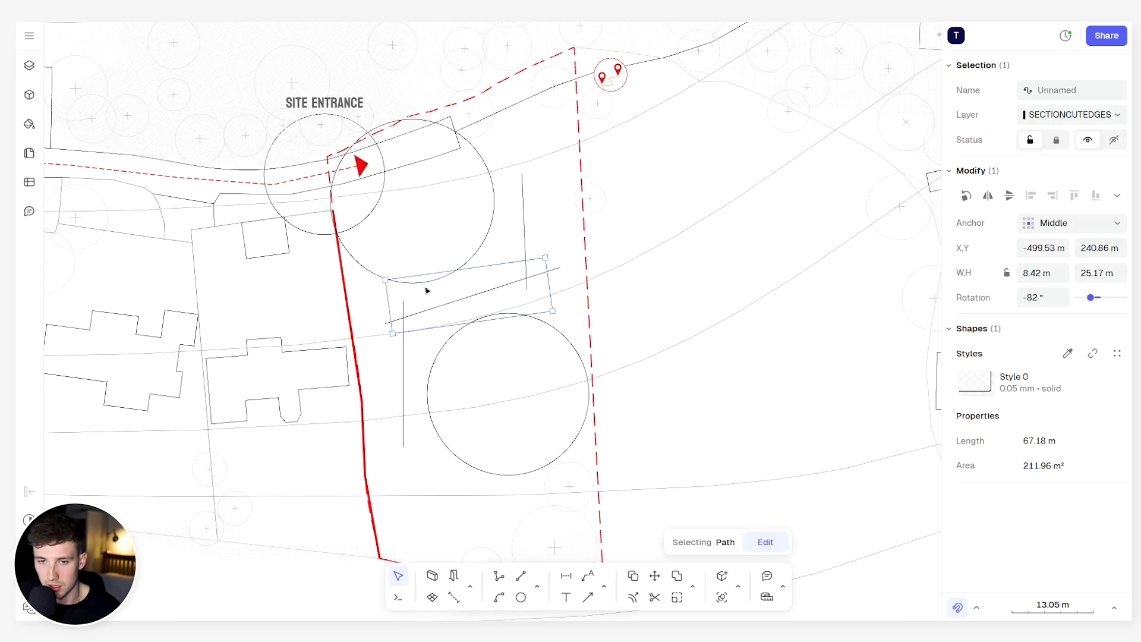
{"action": "scroll", "coordinate": [434, 289], "scroll_direction": "up", "scroll_amount": 3}
{"action": "middle_click_drag", "start_coordinate": [466, 290], "coordinate": [534, 310]}
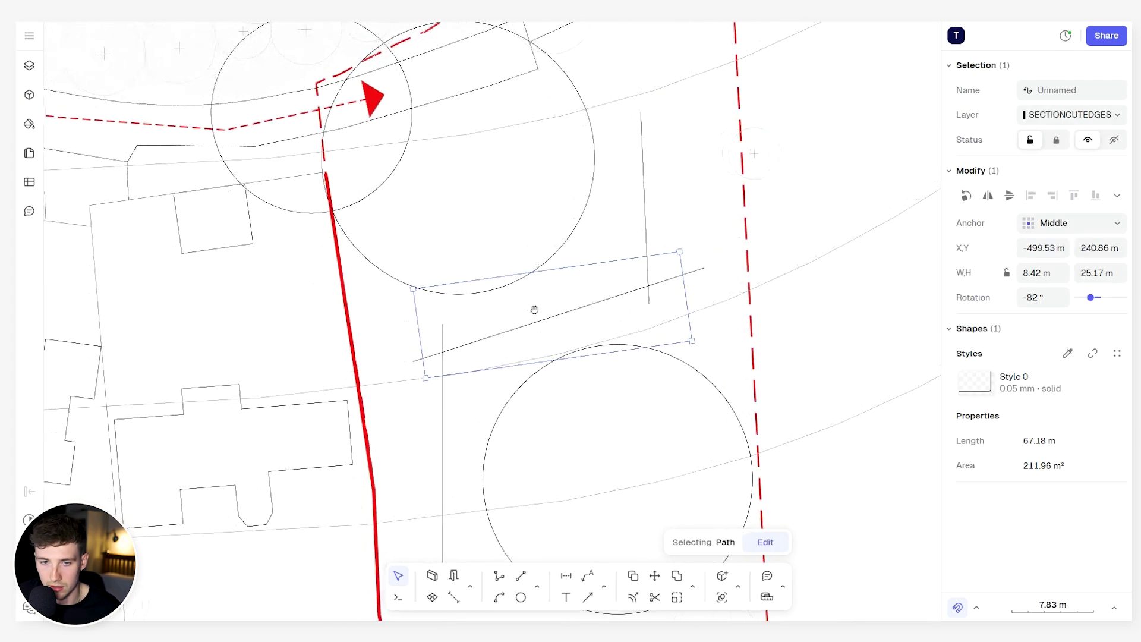
{"action": "scroll", "coordinate": [469, 294], "scroll_direction": "up", "scroll_amount": 2}
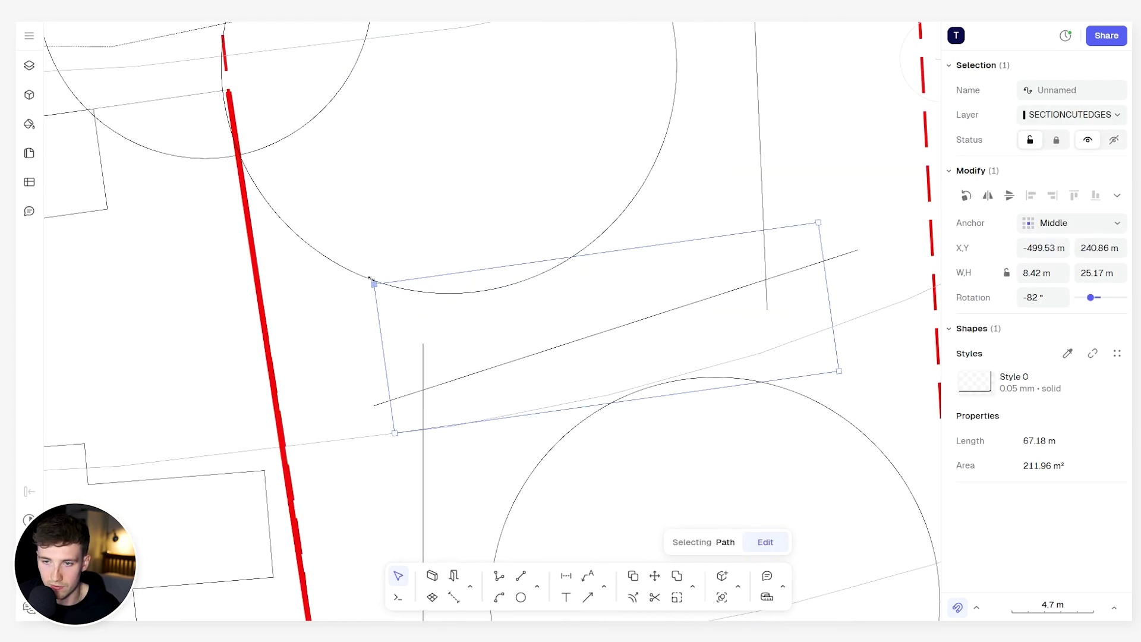
{"action": "left_click", "coordinate": [487, 202]}
{"action": "scroll", "coordinate": [534, 278], "scroll_direction": "down", "scroll_amount": 3}
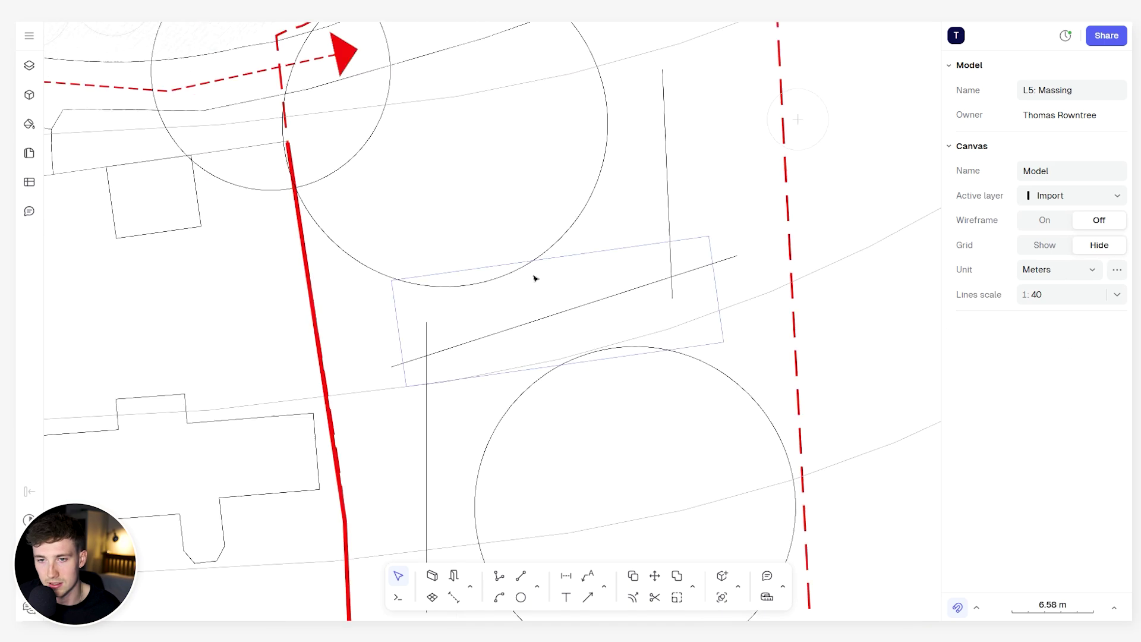
Copy the rectangle about 13.5 m upward so the duplicate overlaps the upper circle.
{"action": "middle_click_drag", "start_coordinate": [535, 277], "coordinate": [546, 290]}
{"action": "scroll", "coordinate": [546, 290], "scroll_direction": "down", "scroll_amount": 2}
{"action": "scroll", "coordinate": [440, 274], "scroll_direction": "up", "scroll_amount": 3}
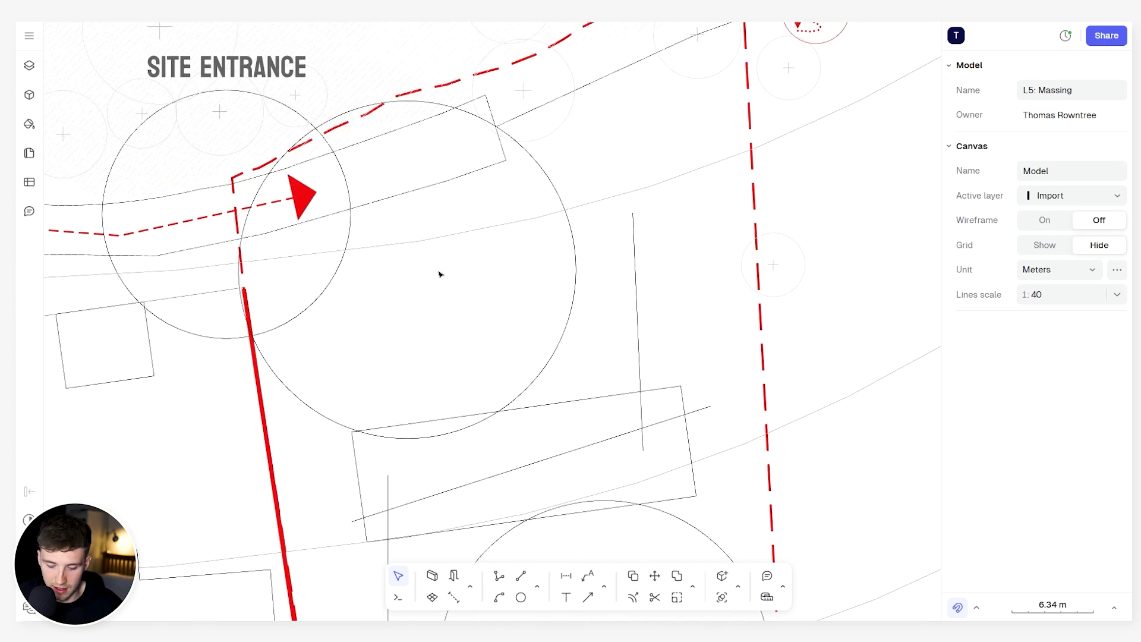
{"action": "left_click", "coordinate": [572, 406]}
{"action": "left_click_drag", "start_coordinate": [566, 376], "coordinate": [592, 224]}
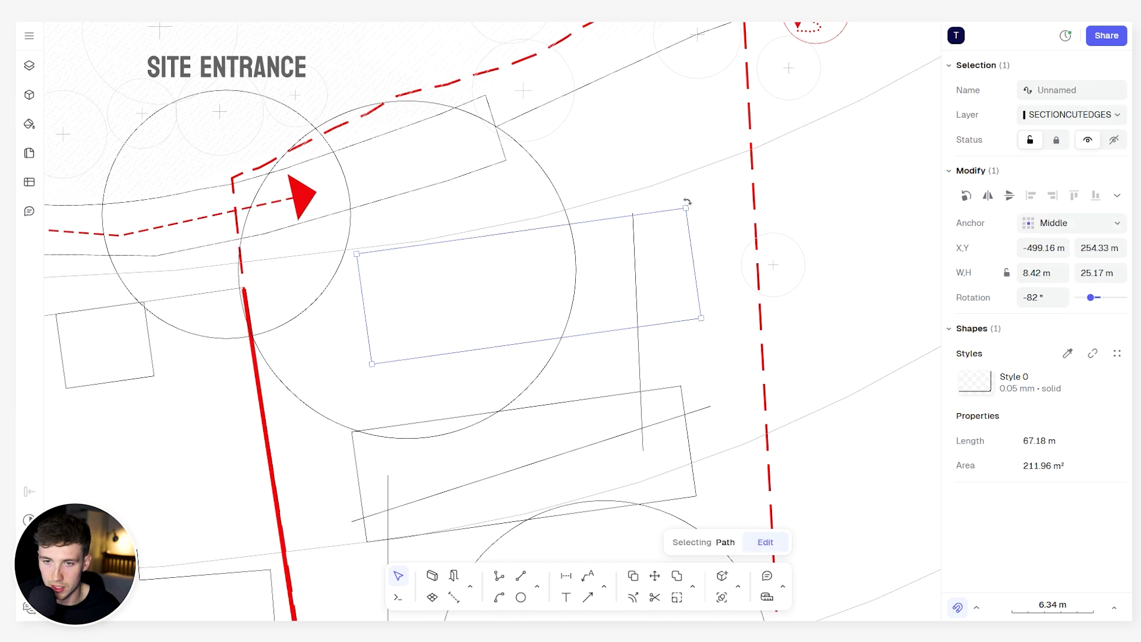
Fit the copied rectangle around the near-vertical guide line beside the upper circle, rotated to 3.3° and shortened to about 15.7 m.
{"action": "left_click_drag", "start_coordinate": [687, 201], "coordinate": [484, 136]}
{"action": "left_click_drag", "start_coordinate": [534, 446], "coordinate": [531, 327]}
{"action": "left_click_drag", "start_coordinate": [482, 255], "coordinate": [574, 322]}
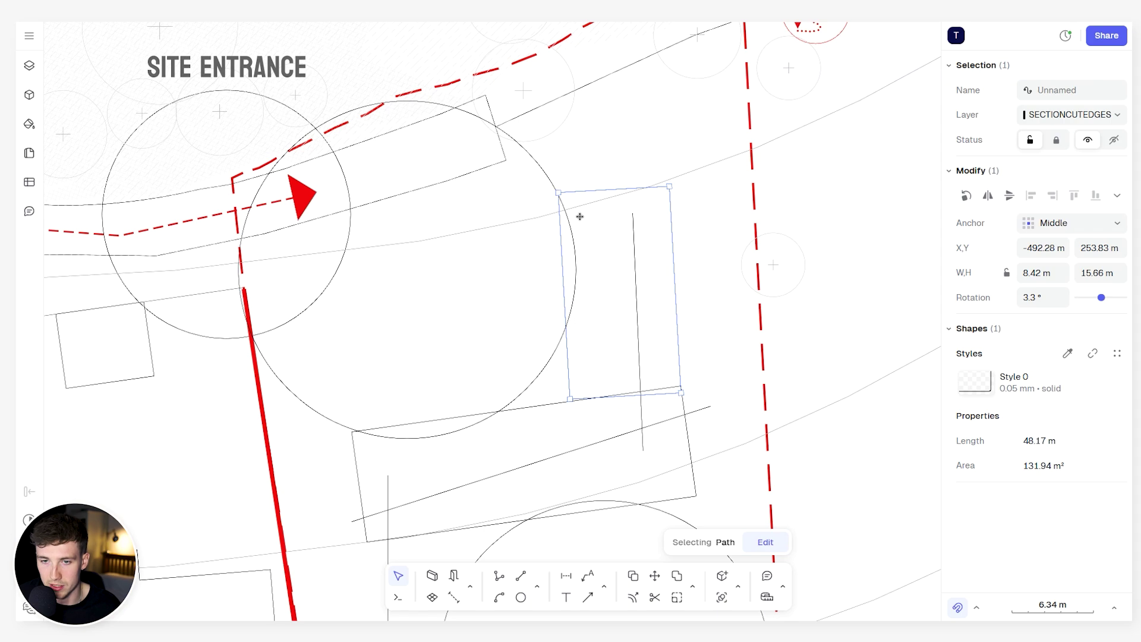
Apply the saved BOH style to the rectangle beside the upper circle.
{"action": "scroll", "coordinate": [533, 294], "scroll_direction": "down", "scroll_amount": 3}
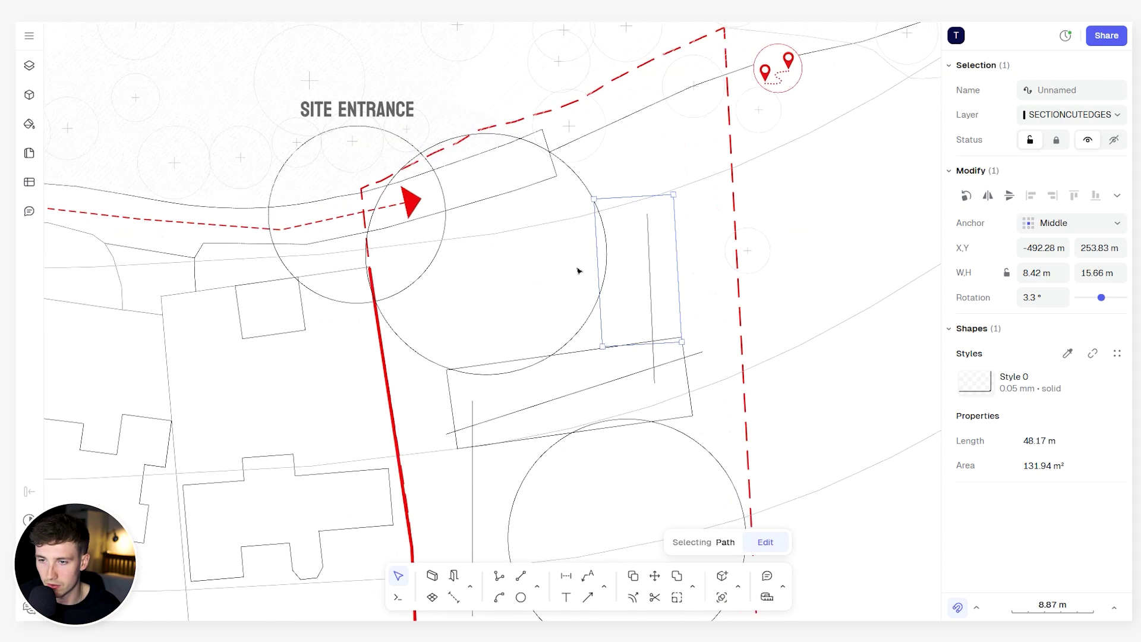
{"action": "left_click", "coordinate": [1117, 353]}
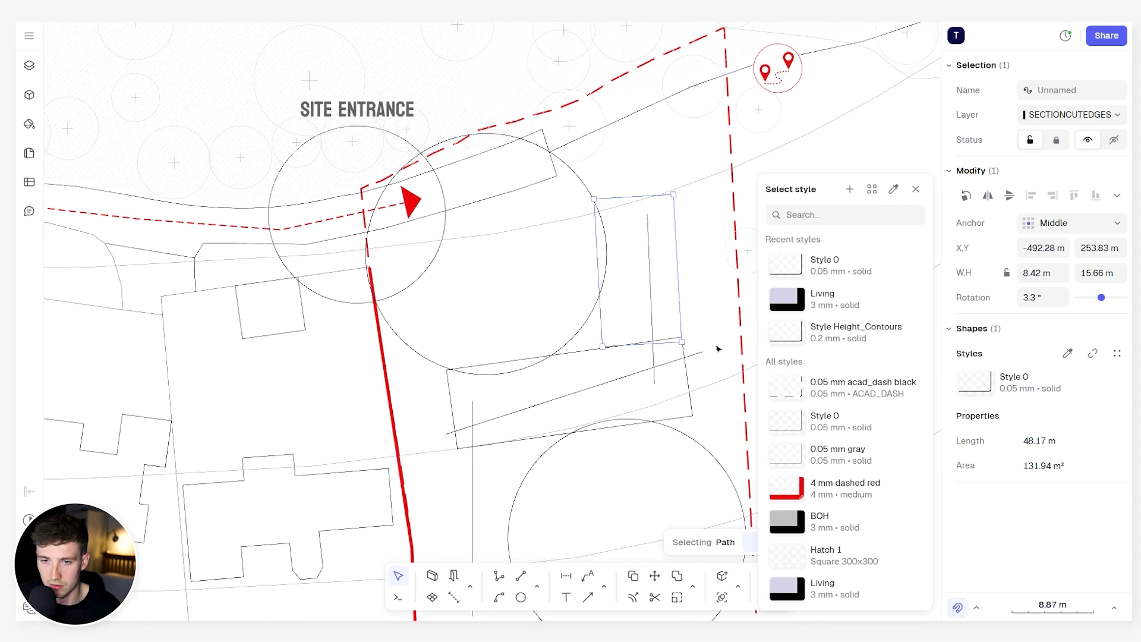
{"action": "left_click", "coordinate": [801, 519]}
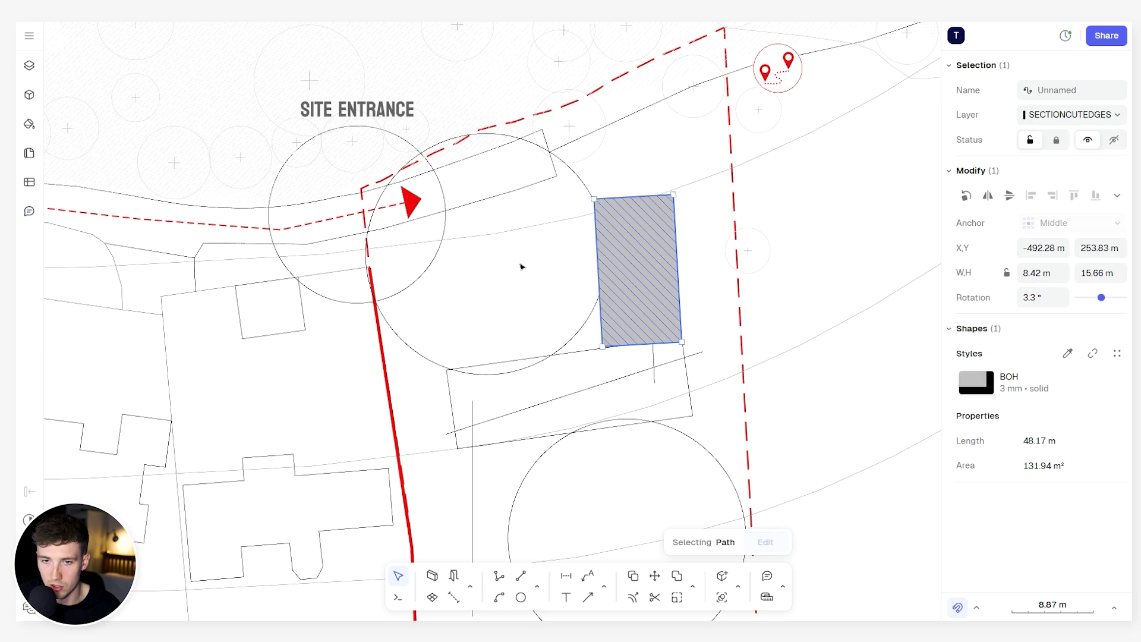
{"action": "left_click", "coordinate": [591, 249]}
Draw a two-segment polyline from the path edge by the site entrance arrow through the upper circle to the unfilled rectangle's upper edge.
{"action": "scroll", "coordinate": [452, 230], "scroll_direction": "down", "scroll_amount": 3}
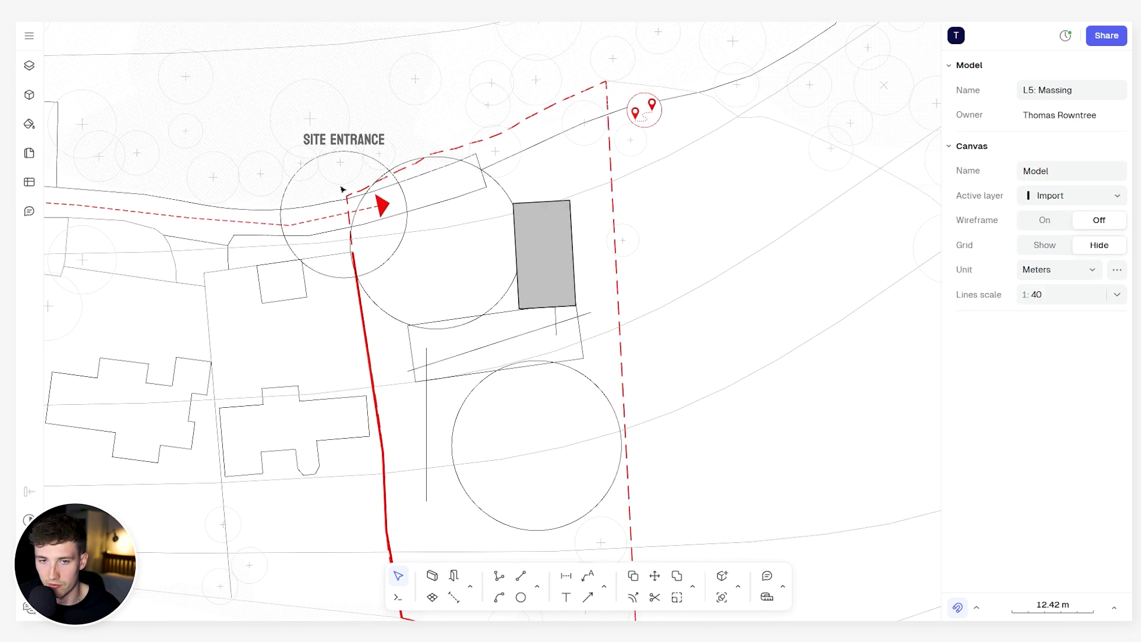
{"action": "scroll", "coordinate": [365, 196], "scroll_direction": "up", "scroll_amount": 4}
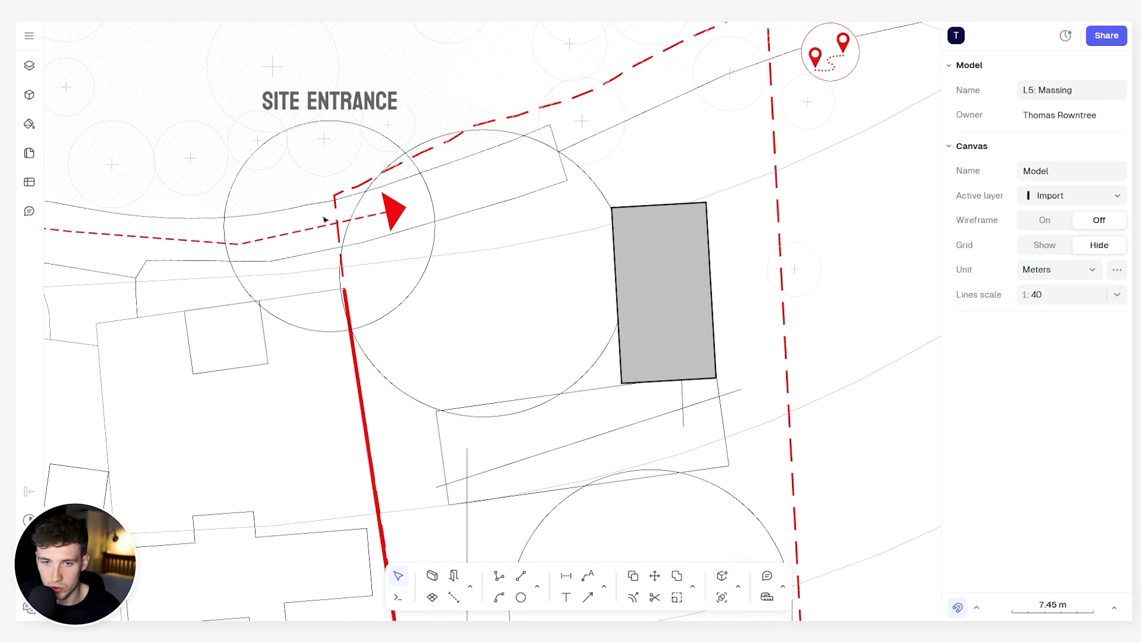
{"action": "left_click", "coordinate": [499, 575]}
{"action": "scroll", "coordinate": [391, 224], "scroll_direction": "up", "scroll_amount": 3}
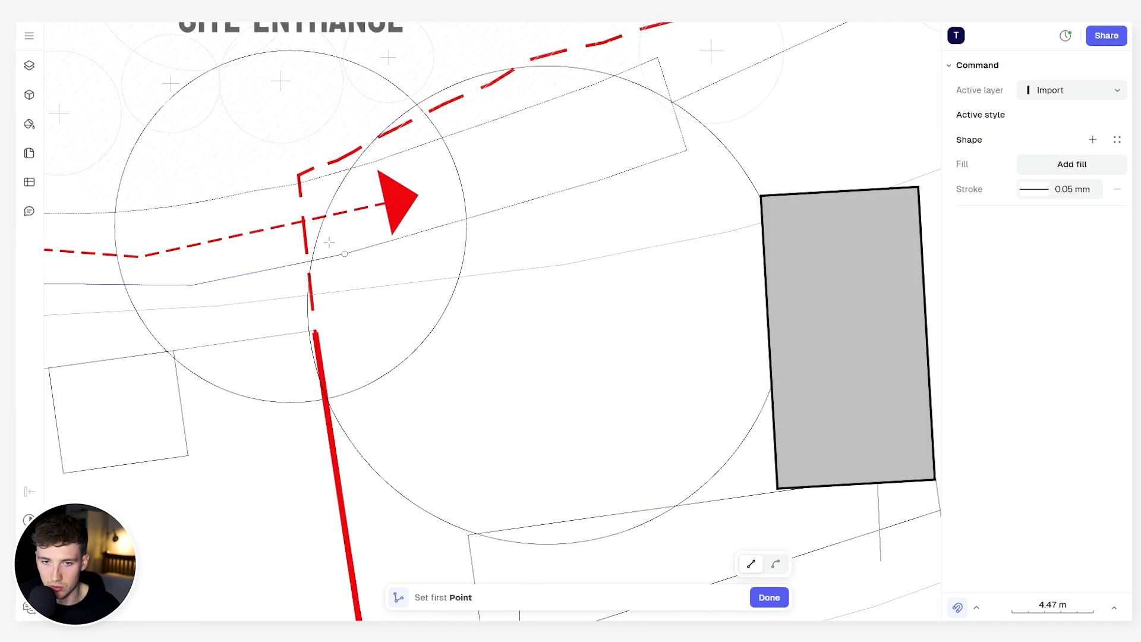
{"action": "left_click", "coordinate": [344, 254]}
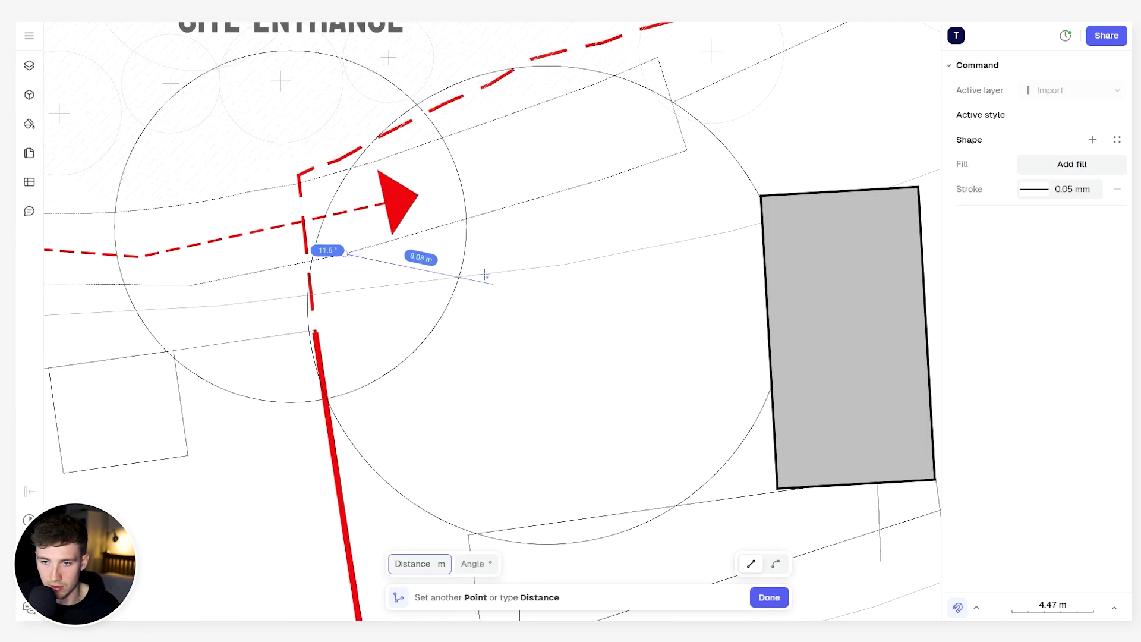
{"action": "left_click", "coordinate": [495, 296]}
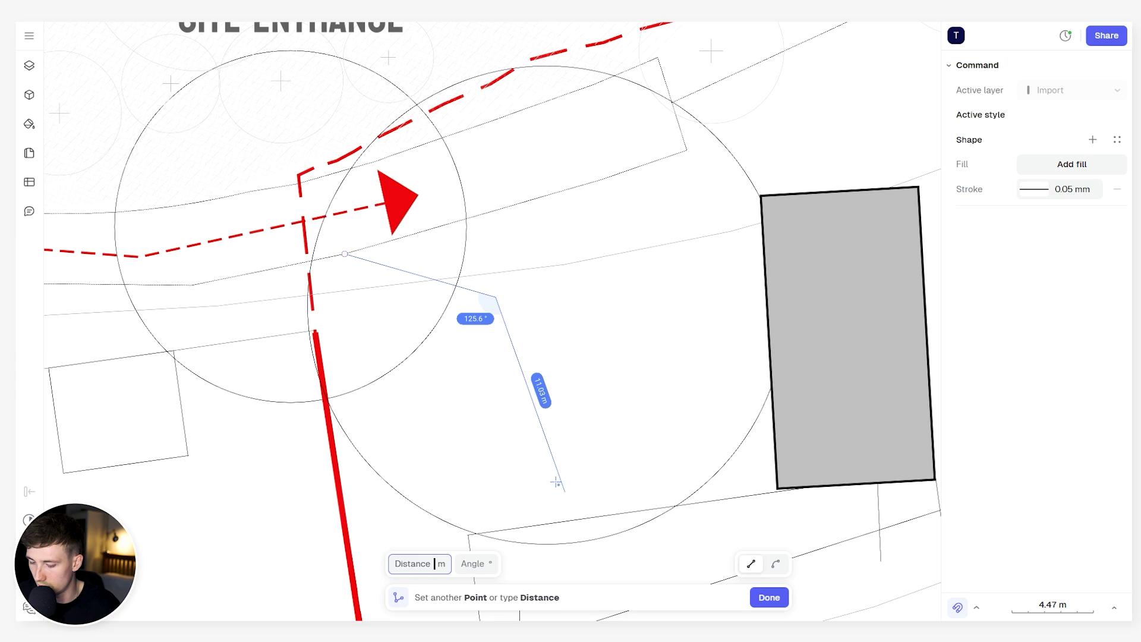
{"action": "left_click", "coordinate": [569, 519]}
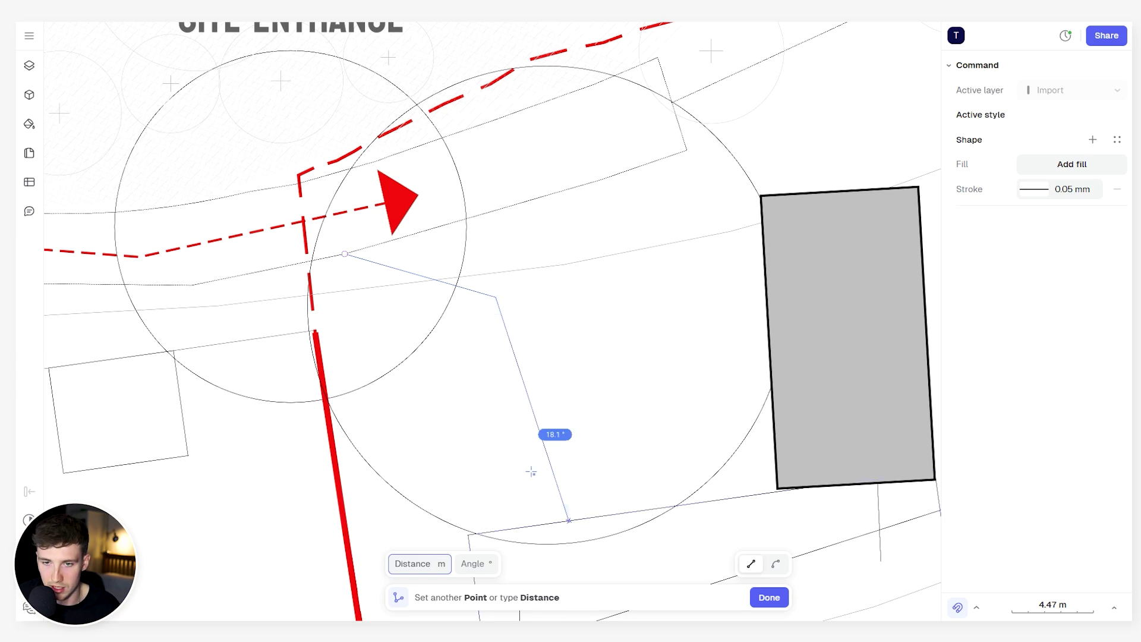
{"action": "key", "text": "Escape"}
{"action": "left_click", "coordinate": [417, 400]}
{"action": "scroll", "coordinate": [417, 401], "scroll_direction": "down", "scroll_amount": 5}
{"action": "scroll", "coordinate": [448, 365], "scroll_direction": "up", "scroll_amount": 5}
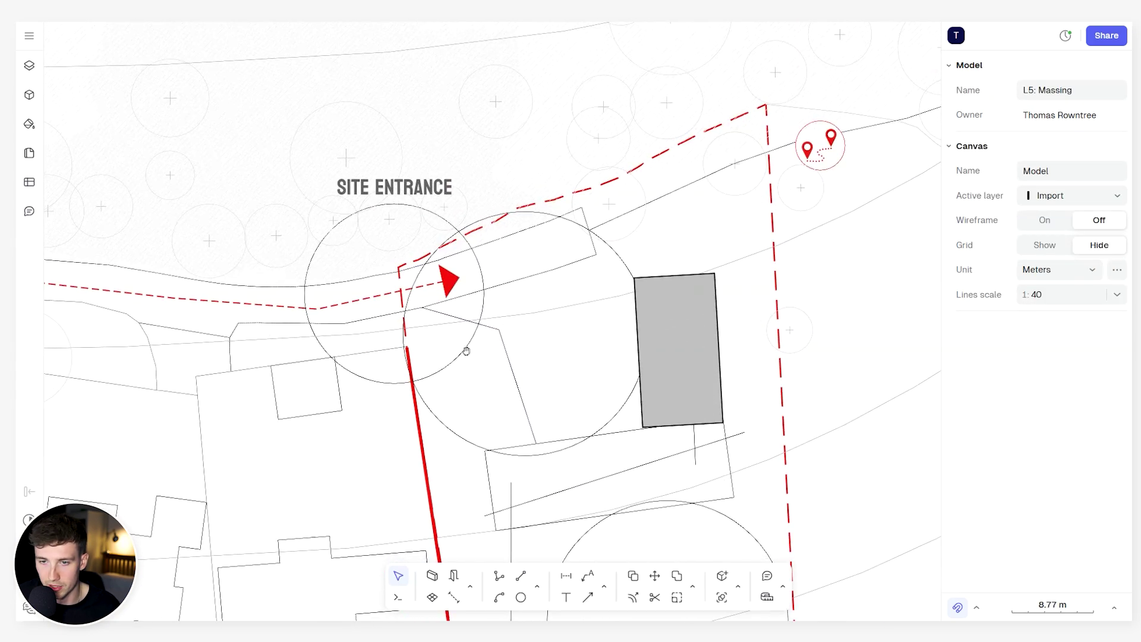
{"action": "scroll", "coordinate": [618, 309], "scroll_direction": "up", "scroll_amount": 3}
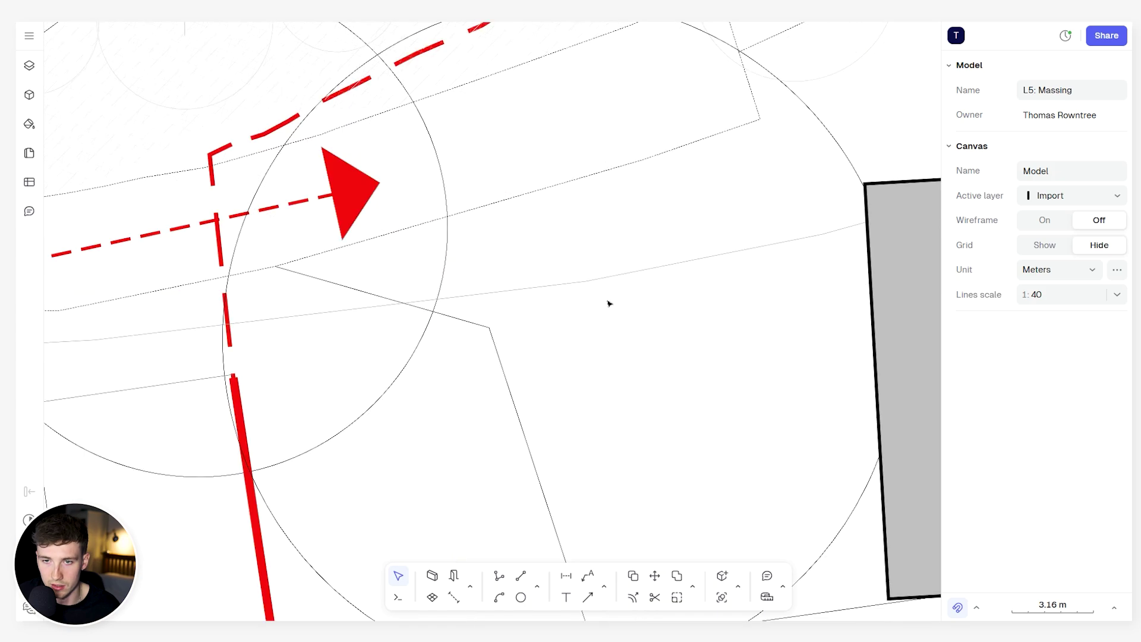
{"action": "scroll", "coordinate": [565, 294], "scroll_direction": "right", "scroll_amount": 2}
{"action": "scroll", "coordinate": [527, 287], "scroll_direction": "down", "scroll_amount": 2}
{"action": "scroll", "coordinate": [487, 277], "scroll_direction": "up", "scroll_amount": 2}
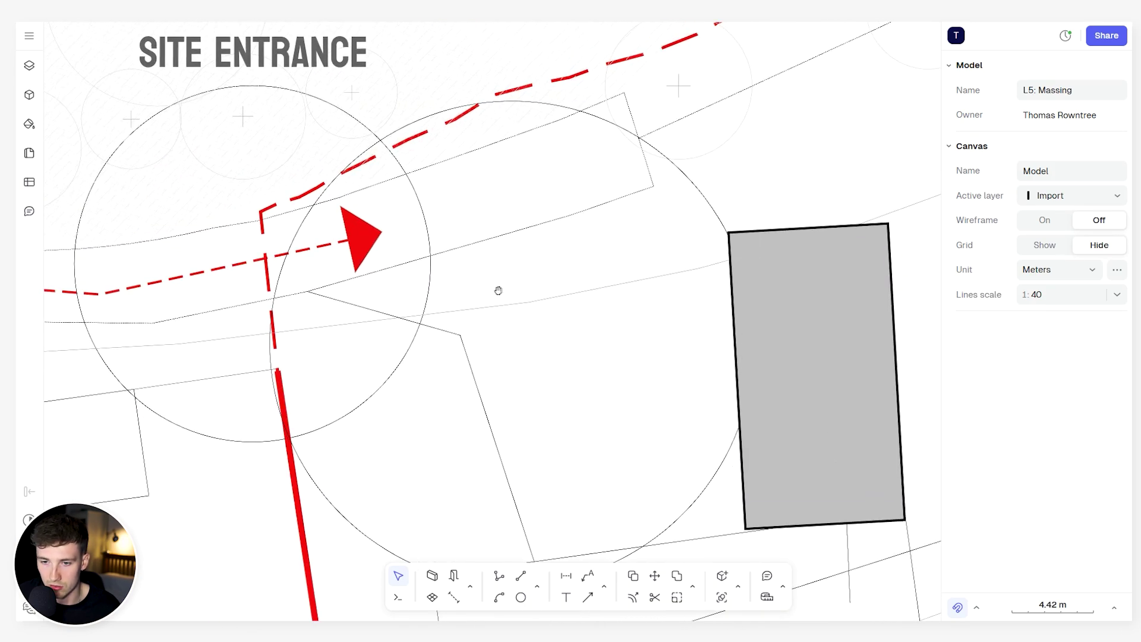
{"action": "scroll", "coordinate": [641, 363], "scroll_direction": "down", "scroll_amount": 3}
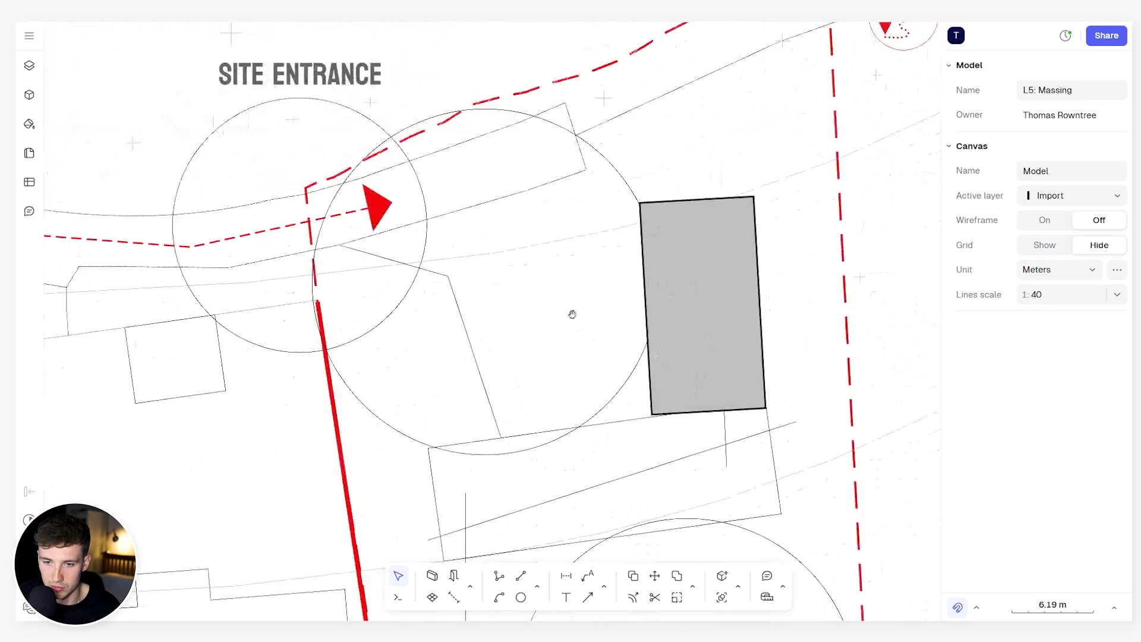
Set the stroke weight of the unfilled rectangle between the two large circles to 2 mm.
{"action": "scroll", "coordinate": [547, 298], "scroll_direction": "down", "scroll_amount": 2}
{"action": "scroll", "coordinate": [626, 403], "scroll_direction": "up", "scroll_amount": 4}
{"action": "left_click", "coordinate": [630, 441]}
{"action": "scroll", "coordinate": [618, 440], "scroll_direction": "down", "scroll_amount": 3}
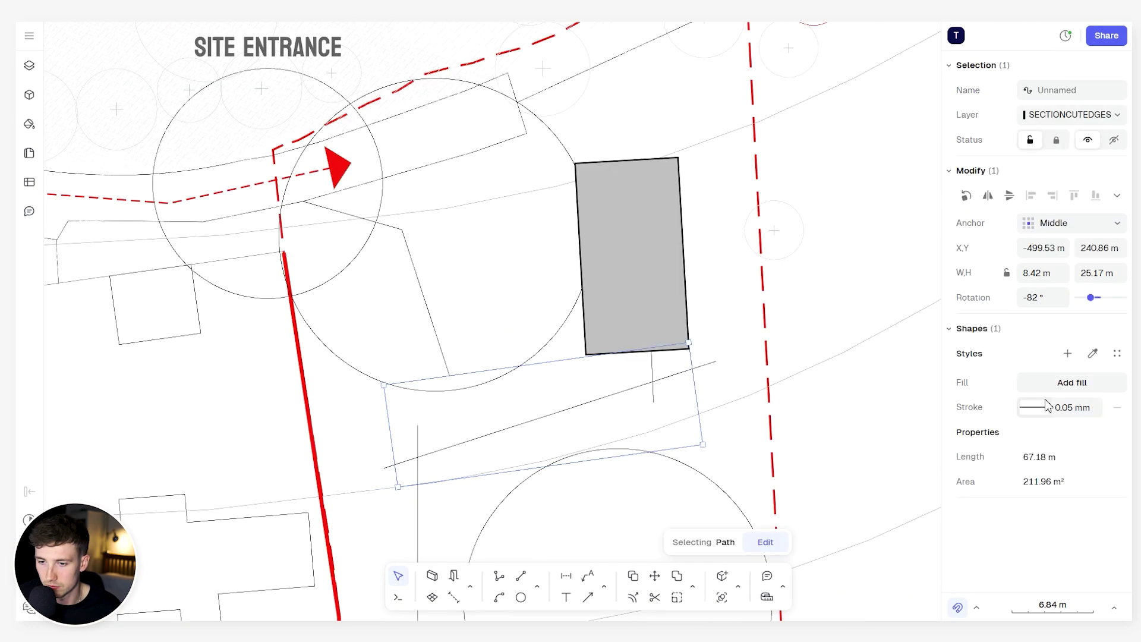
{"action": "left_click", "coordinate": [1034, 407]}
{"action": "left_click", "coordinate": [835, 567]}
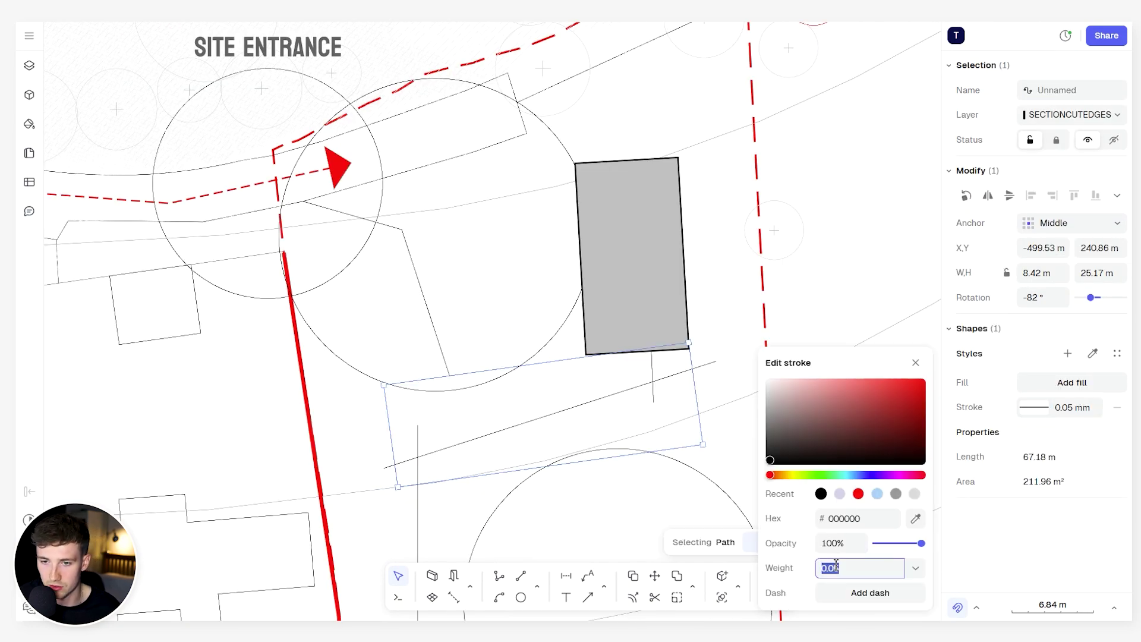
{"action": "type", "text": "2"}
{"action": "key", "text": "Return"}
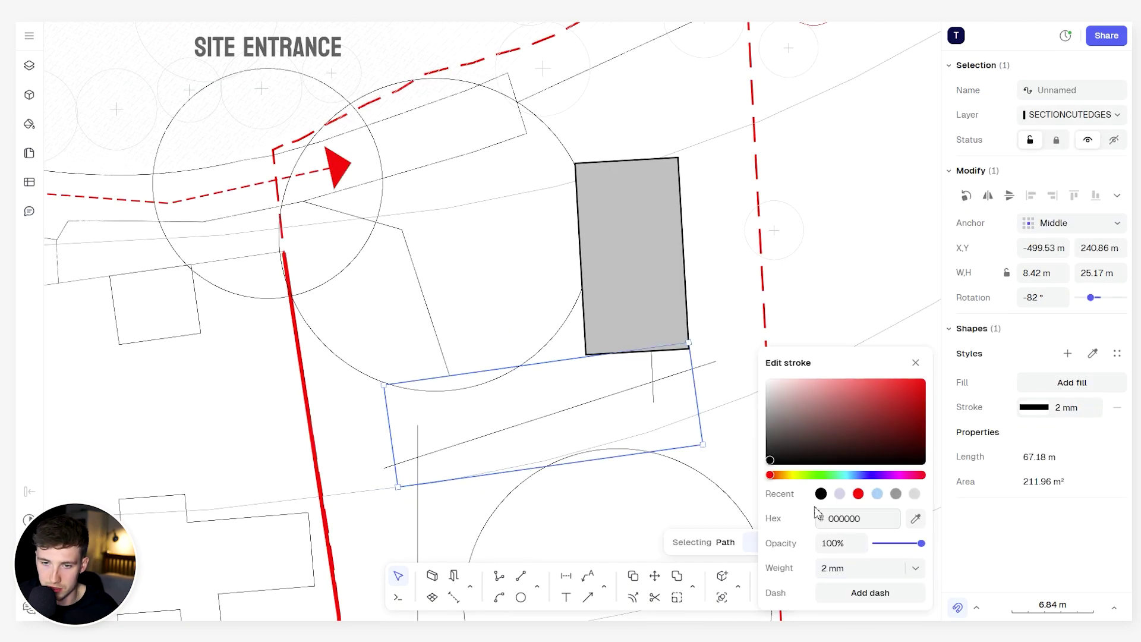
{"action": "left_click", "coordinate": [734, 302]}
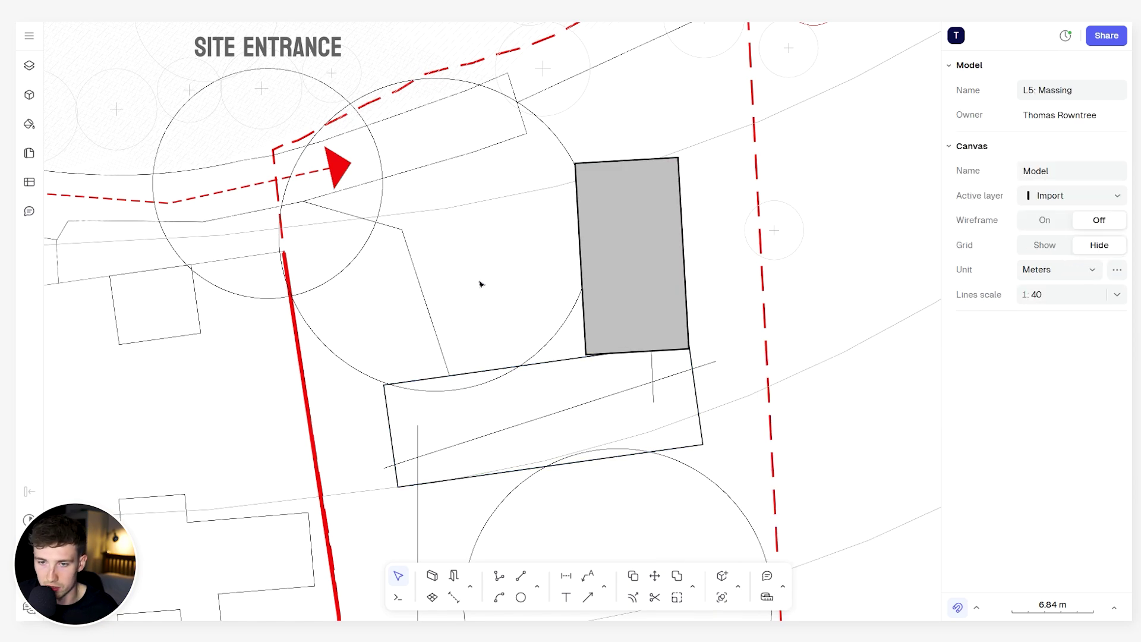
Copy the BOH-styled rectangle onto the near-vertical guide line beside the lower circle and lengthen the copy along that guide.
{"action": "scroll", "coordinate": [494, 285], "scroll_direction": "down", "scroll_amount": 4}
{"action": "scroll", "coordinate": [514, 296], "scroll_direction": "up", "scroll_amount": 3}
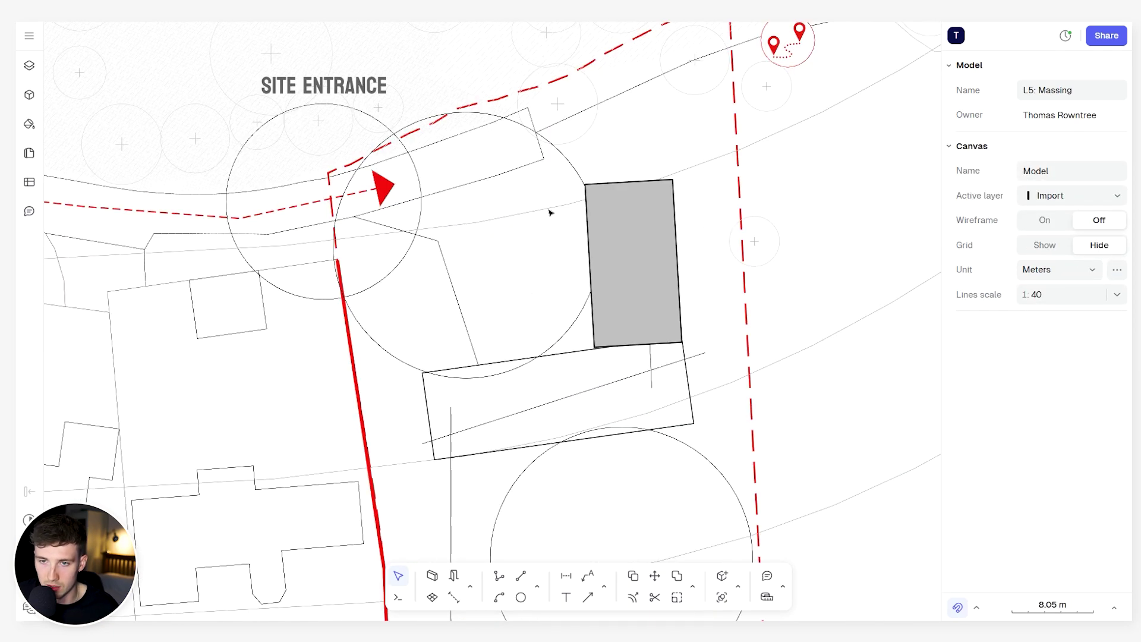
{"action": "middle_click_drag", "start_coordinate": [493, 340], "coordinate": [521, 229]}
{"action": "left_click", "coordinate": [668, 180]}
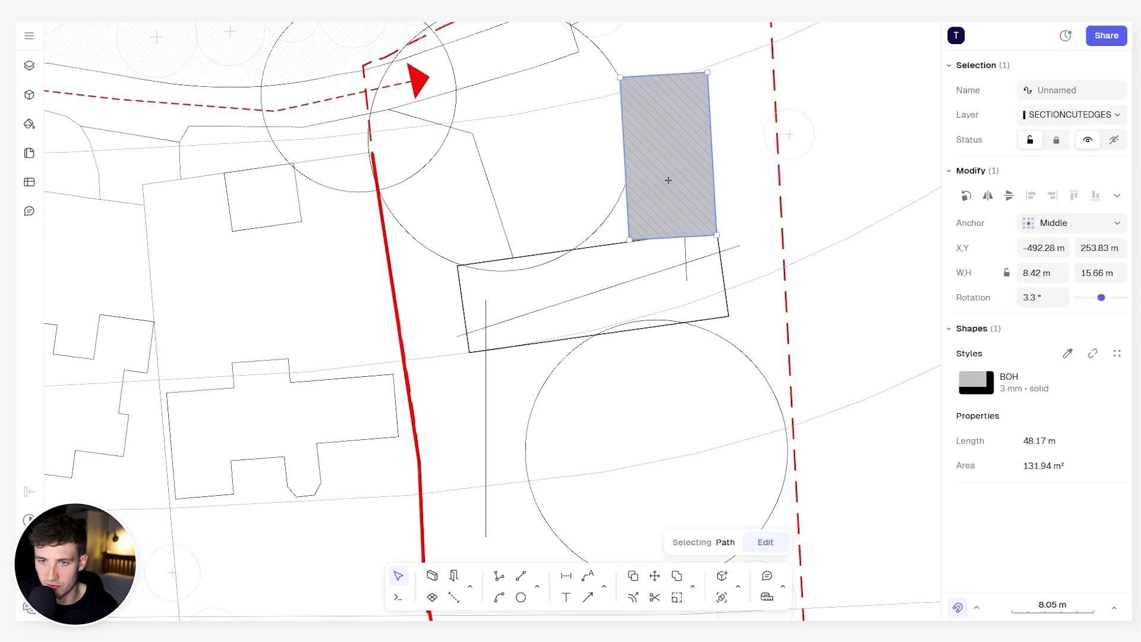
{"action": "left_click_drag", "start_coordinate": [668, 180], "coordinate": [516, 410], "text": "alt"}
{"action": "left_click_drag", "start_coordinate": [469, 328], "coordinate": [479, 269]}
{"action": "left_click_drag", "start_coordinate": [483, 402], "coordinate": [485, 419]}
{"action": "scroll", "coordinate": [551, 339], "scroll_direction": "down", "scroll_amount": 4}
{"action": "left_click", "coordinate": [555, 321]}
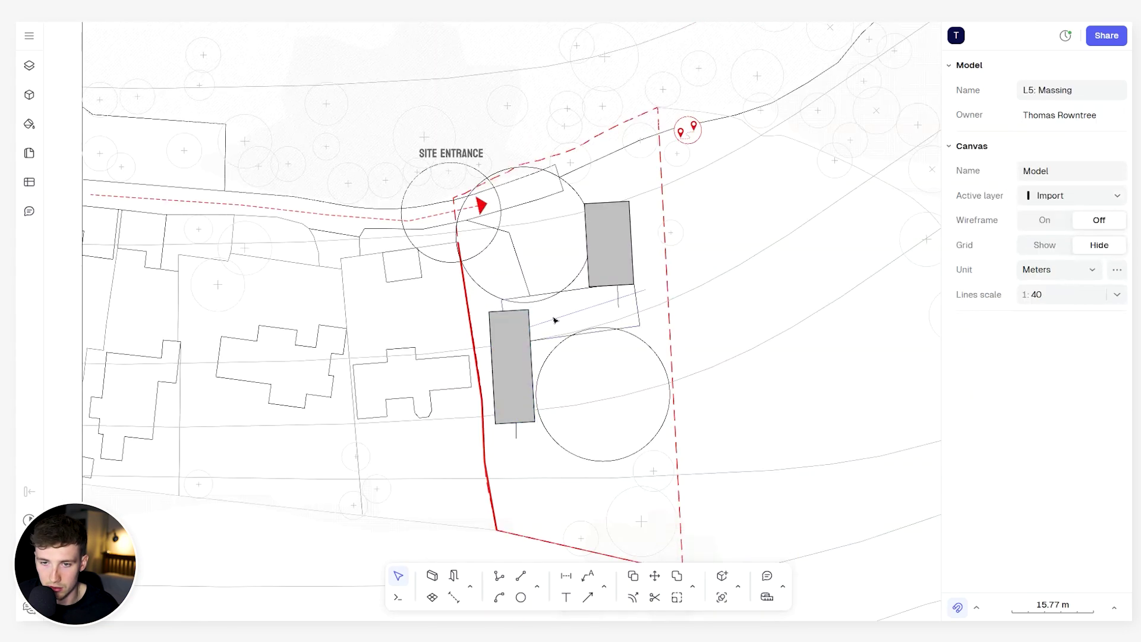
Draw an arc of about 23 m radius from the copied rectangle's lower corner through the lower circle to the unfilled rectangle's lower far corner.
{"action": "scroll", "coordinate": [555, 321], "scroll_direction": "up", "scroll_amount": 6}
{"action": "scroll", "coordinate": [576, 412], "scroll_direction": "down", "scroll_amount": 3}
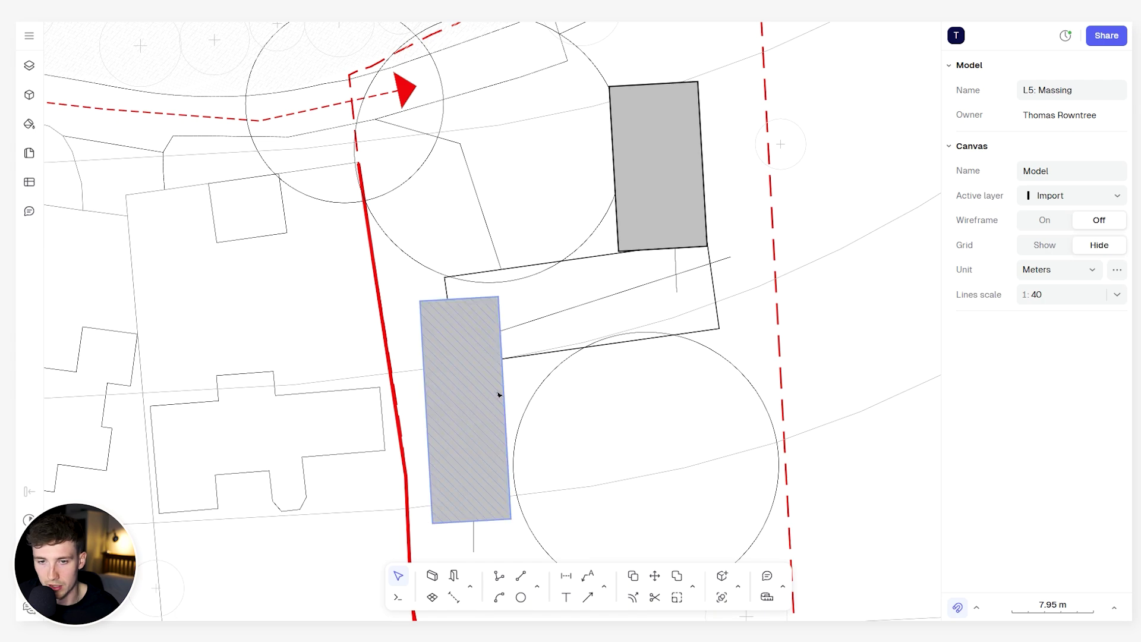
{"action": "scroll", "coordinate": [517, 351], "scroll_direction": "down", "scroll_amount": 2}
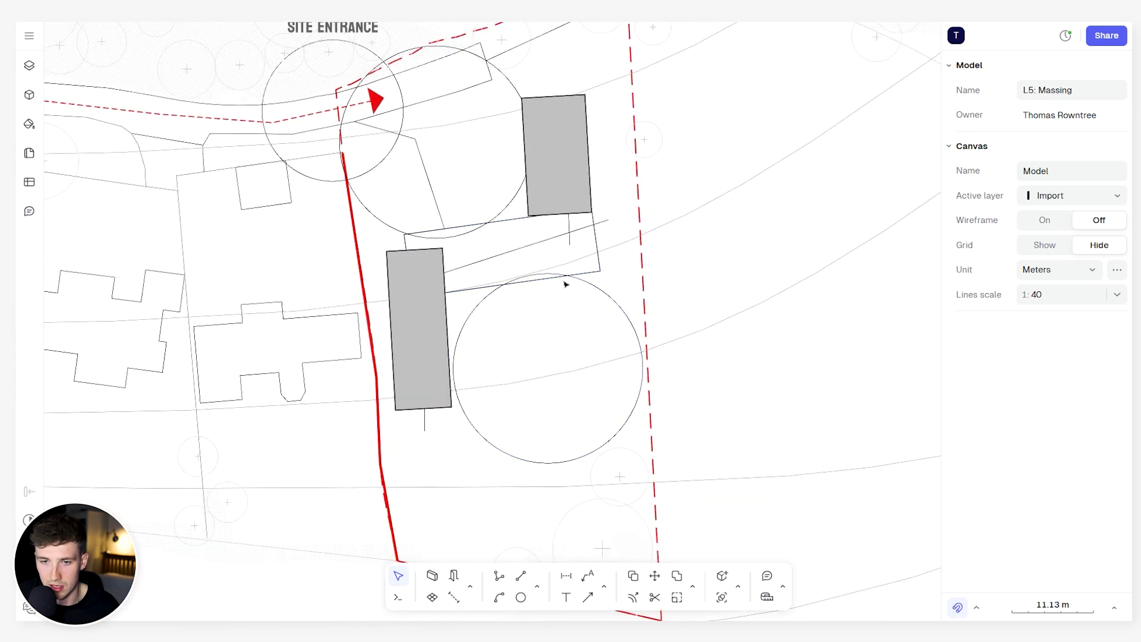
{"action": "scroll", "coordinate": [479, 409], "scroll_direction": "up", "scroll_amount": 2}
{"action": "key", "text": "a"}
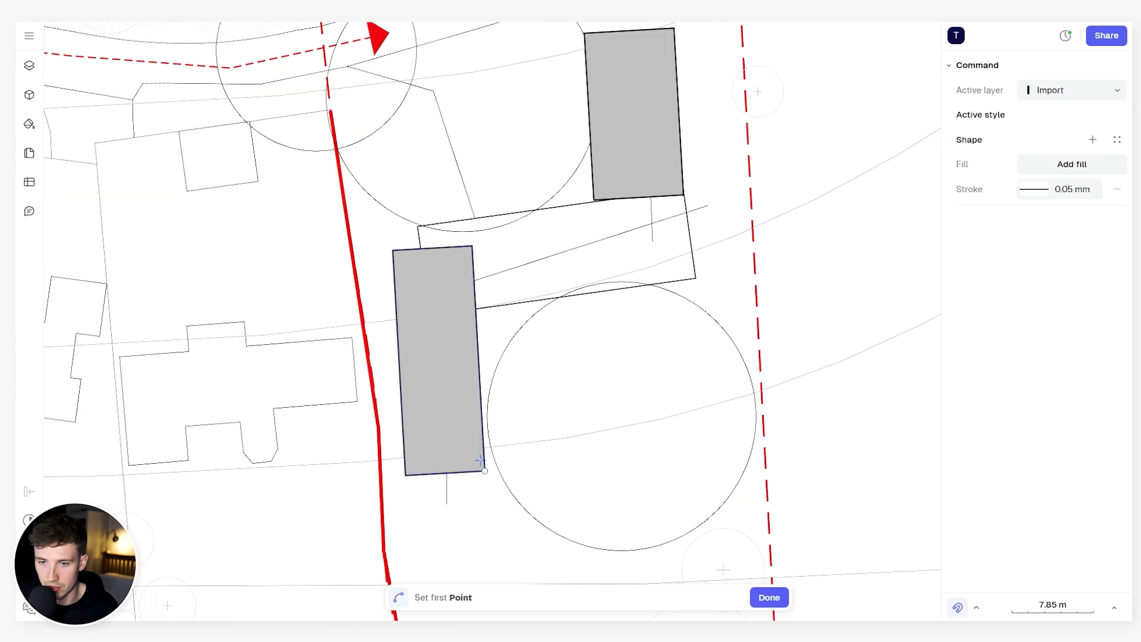
{"action": "left_click", "coordinate": [481, 461]}
{"action": "left_click", "coordinate": [679, 269]}
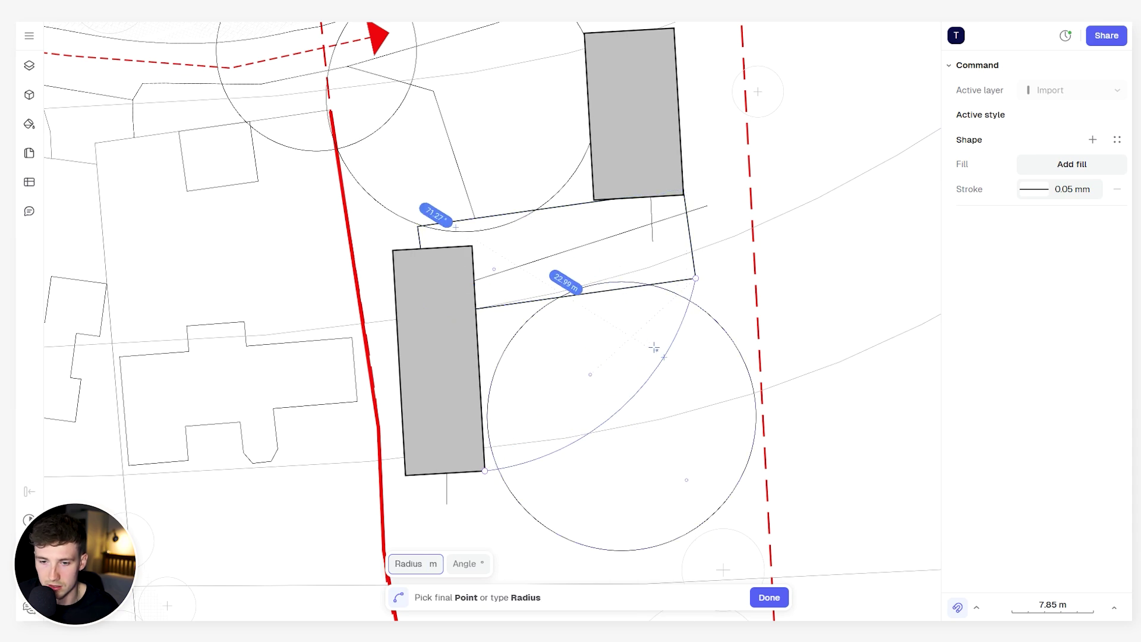
{"action": "key", "text": "Escape"}
{"action": "scroll", "coordinate": [484, 260], "scroll_direction": "down", "scroll_amount": 3}
{"action": "scroll", "coordinate": [540, 277], "scroll_direction": "up", "scroll_amount": 1}
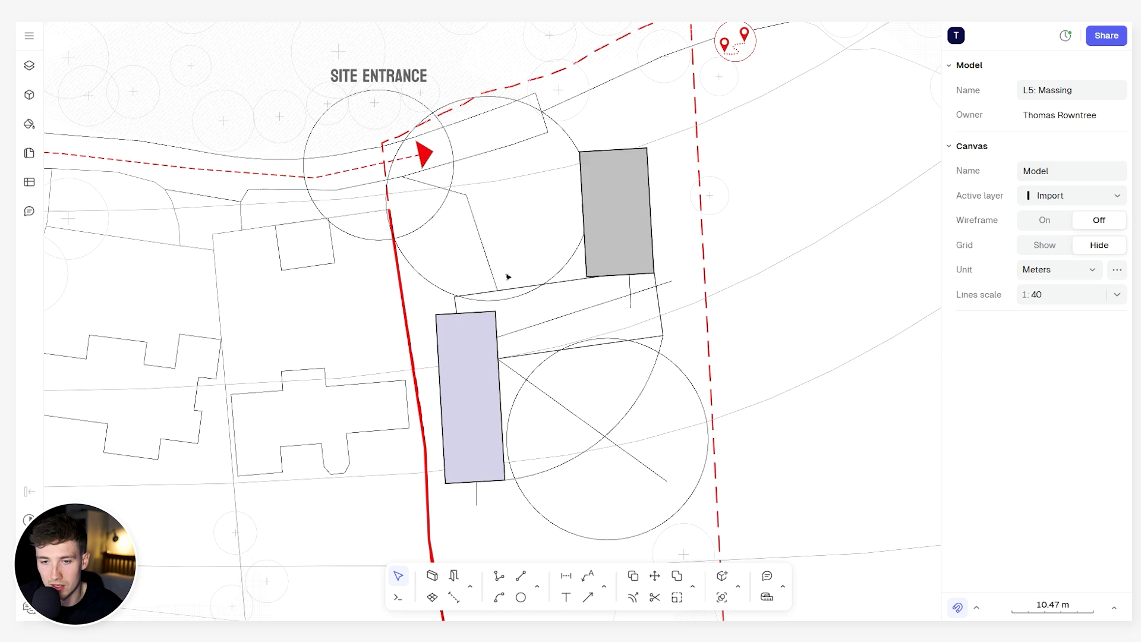
Try drawing a horizontal line about 6.8 m long from inside the lavender rectangle towards the lower circle.
{"action": "scroll", "coordinate": [477, 400], "scroll_direction": "up", "scroll_amount": 5, "text": "ctrl"}
{"action": "scroll", "coordinate": [524, 400], "scroll_direction": "down", "scroll_amount": 2}
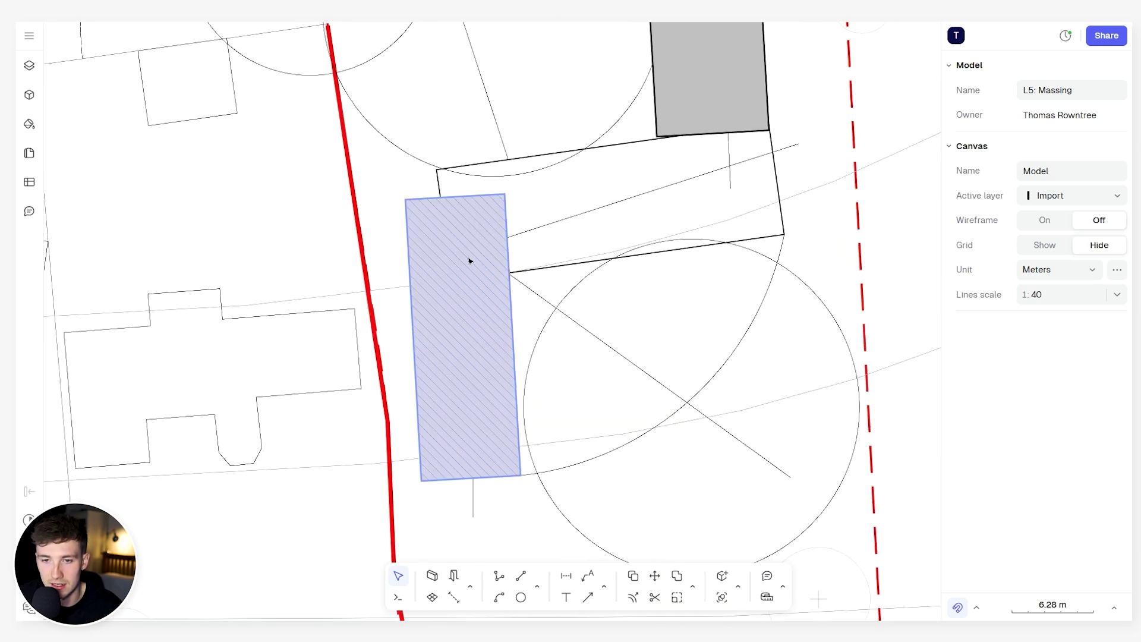
{"action": "scroll", "coordinate": [451, 372], "scroll_direction": "down", "scroll_amount": 3, "text": "ctrl"}
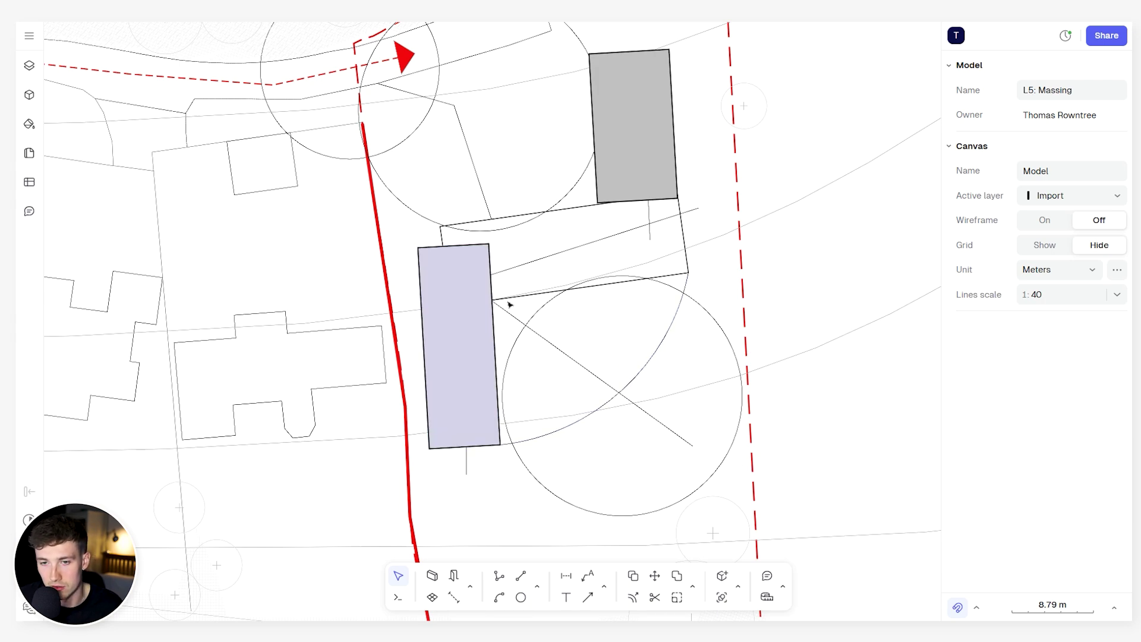
{"action": "scroll", "coordinate": [509, 304], "scroll_direction": "down", "scroll_amount": 3, "text": "ctrl"}
{"action": "scroll", "coordinate": [517, 323], "scroll_direction": "up", "scroll_amount": 6, "text": "ctrl"}
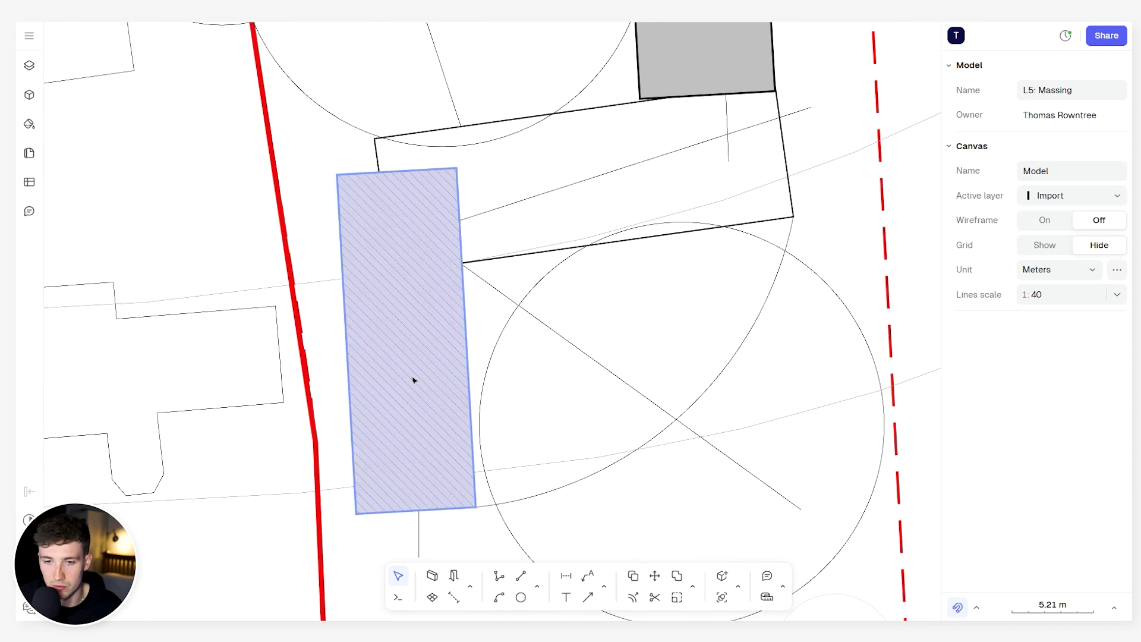
{"action": "left_click", "coordinate": [499, 575]}
{"action": "left_click", "coordinate": [422, 362]}
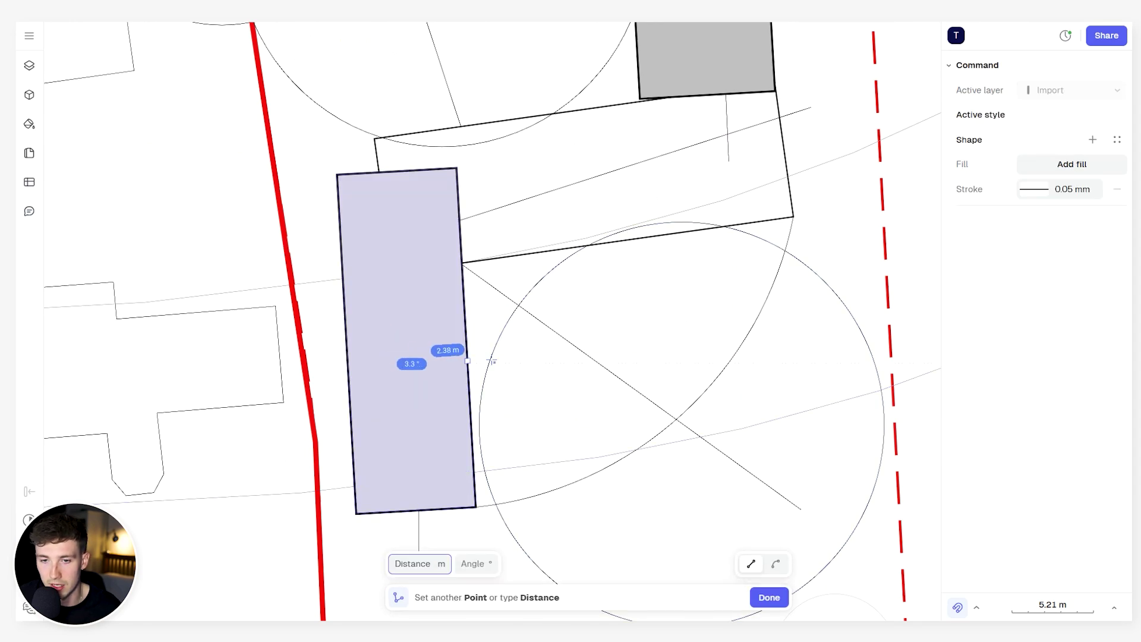
{"action": "left_click", "coordinate": [533, 362]}
{"action": "key", "text": "Escape"}
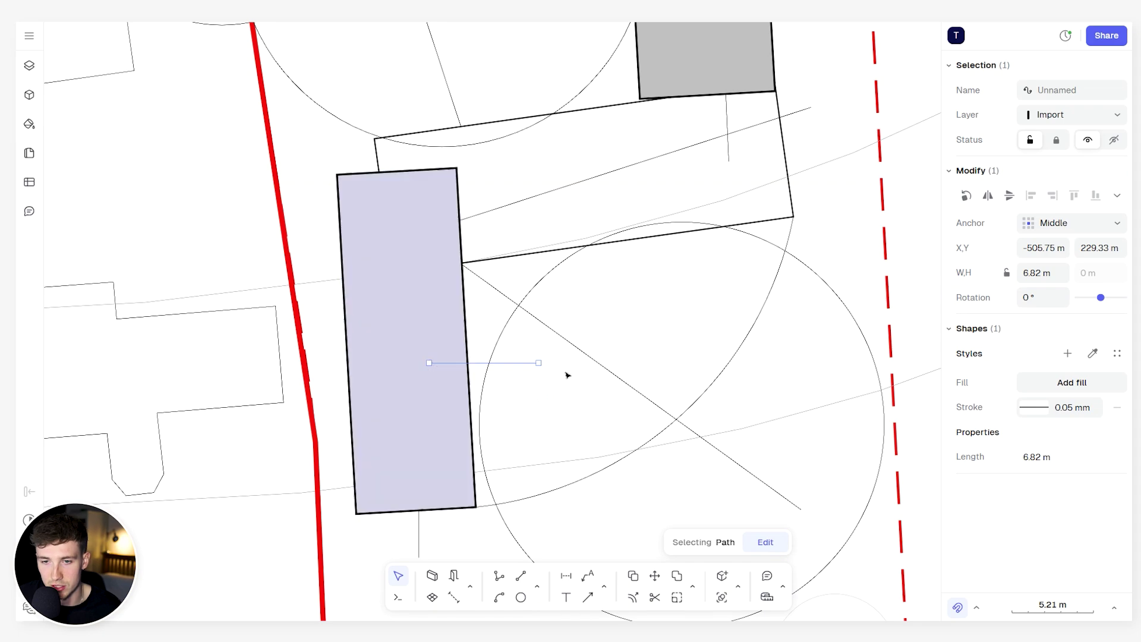
{"action": "left_click", "coordinate": [550, 354]}
Rotate the unfilled rectangle to -73.1° and lengthen it to about 27.9 m so it follows the sloped guide line.
{"action": "scroll", "coordinate": [550, 354], "scroll_direction": "down", "scroll_amount": 5}
{"action": "scroll", "coordinate": [538, 360], "scroll_direction": "up", "scroll_amount": 4}
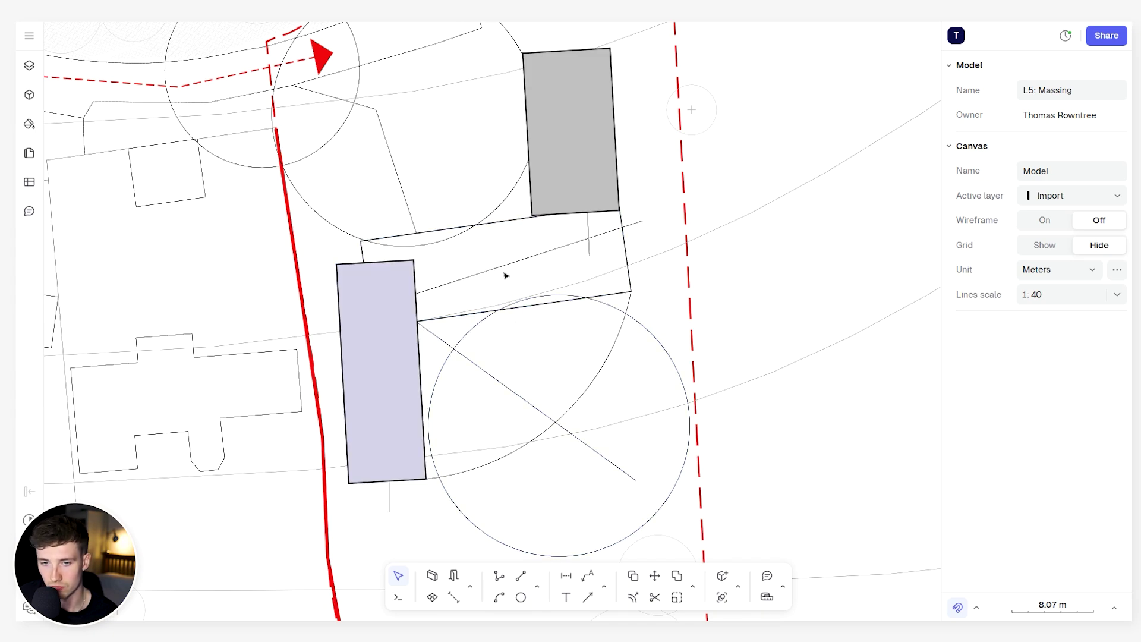
{"action": "scroll", "coordinate": [417, 324], "scroll_direction": "up", "scroll_amount": 5}
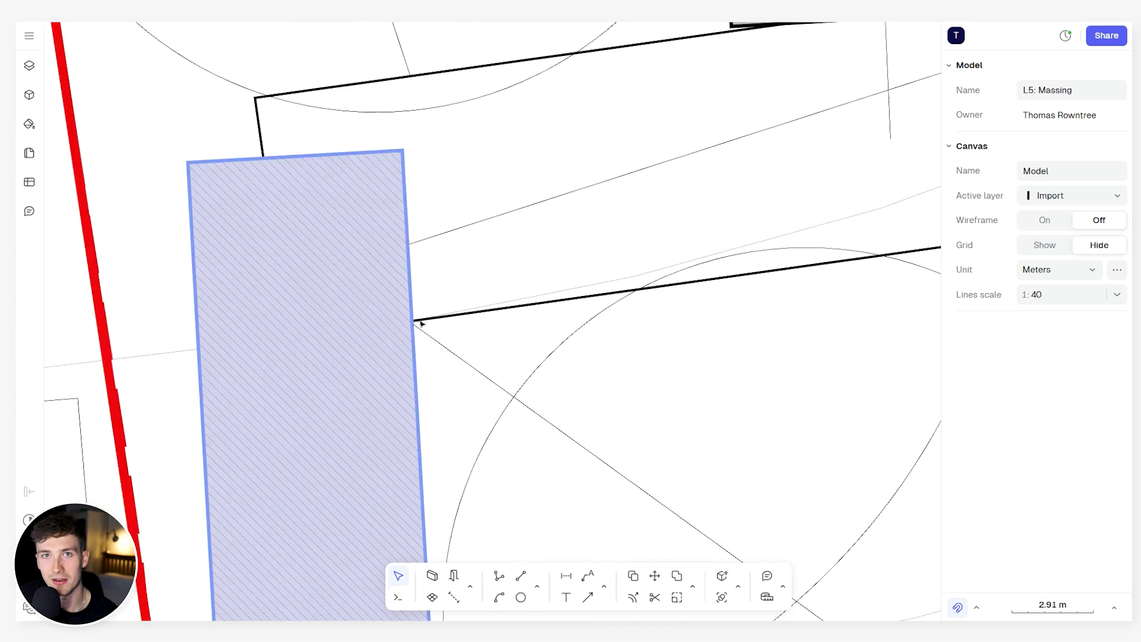
{"action": "scroll", "coordinate": [415, 330], "scroll_direction": "down", "scroll_amount": 3}
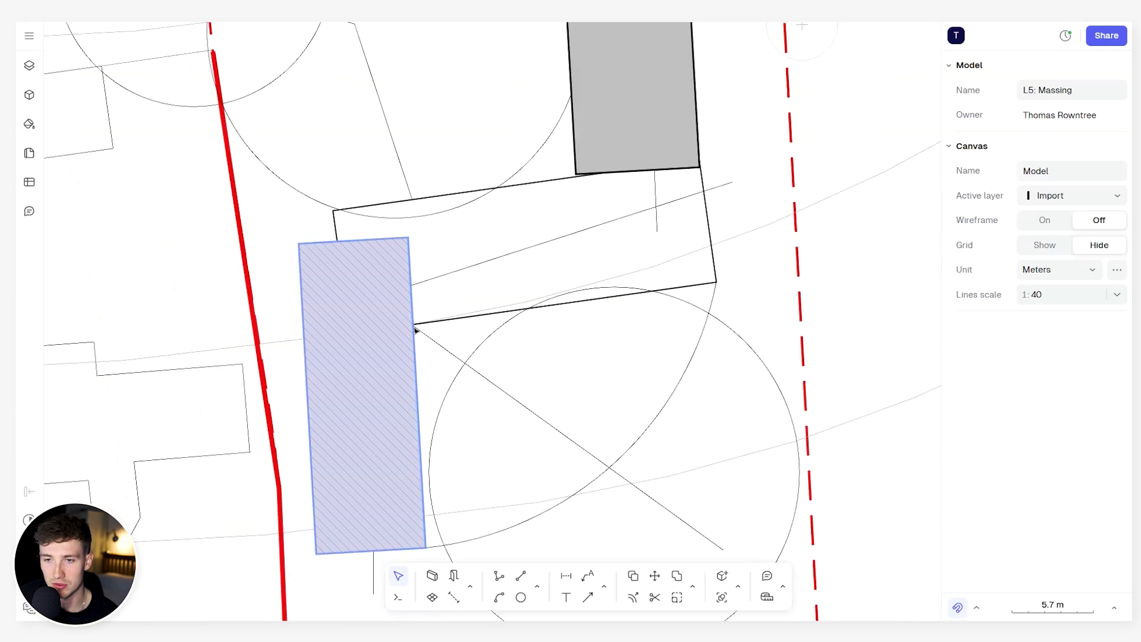
{"action": "left_click", "coordinate": [707, 231]}
{"action": "left_click_drag", "start_coordinate": [719, 278], "coordinate": [728, 247]}
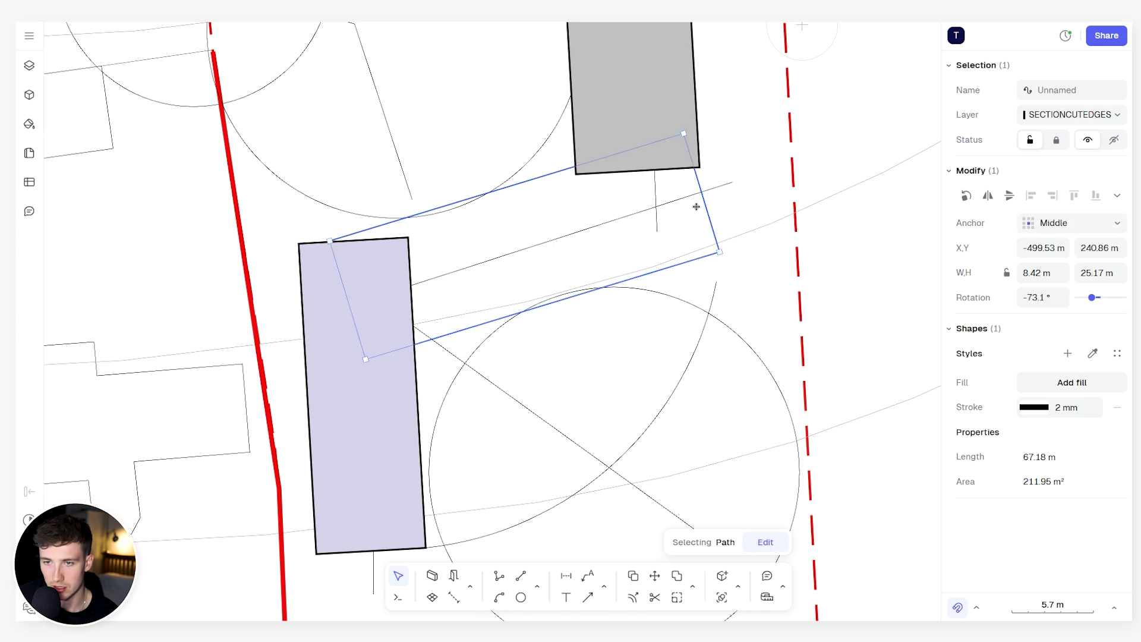
{"action": "left_click_drag", "start_coordinate": [702, 198], "coordinate": [737, 174]}
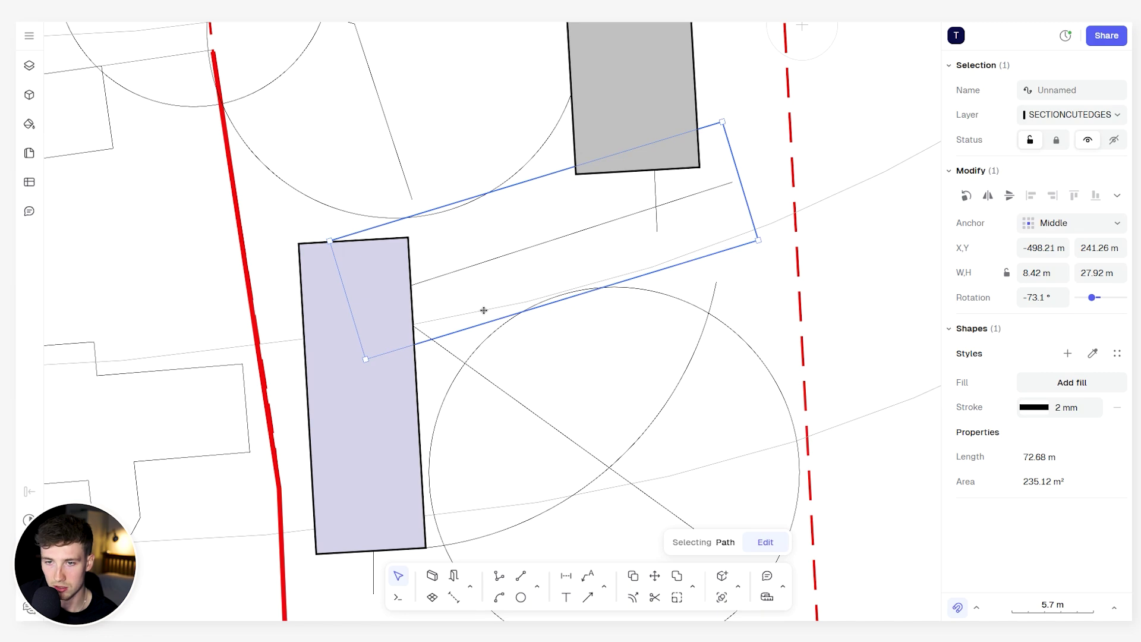
{"action": "scroll", "coordinate": [483, 310], "scroll_direction": "down", "scroll_amount": 5}
{"action": "left_click", "coordinate": [589, 300]}
Examine how the three building volumes relate to the arc, the rotate-to-view arrows and the dashed view lines around the lower circle.
{"action": "scroll", "coordinate": [649, 105], "scroll_direction": "up", "scroll_amount": 4}
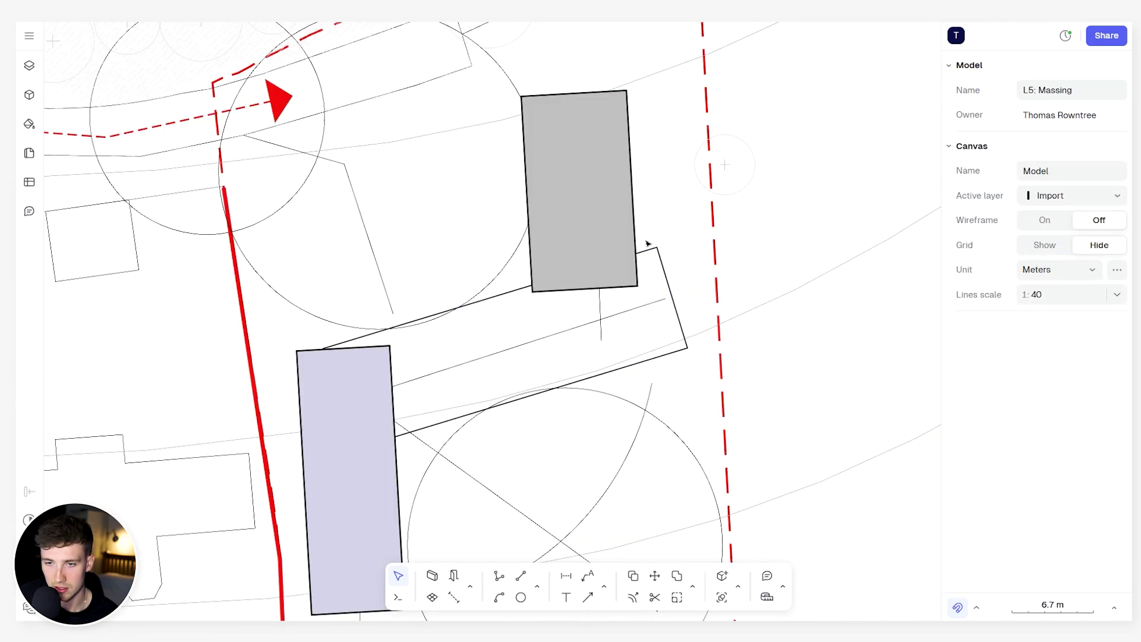
{"action": "scroll", "coordinate": [662, 317], "scroll_direction": "down", "scroll_amount": 2}
{"action": "scroll", "coordinate": [654, 297], "scroll_direction": "up", "scroll_amount": 3}
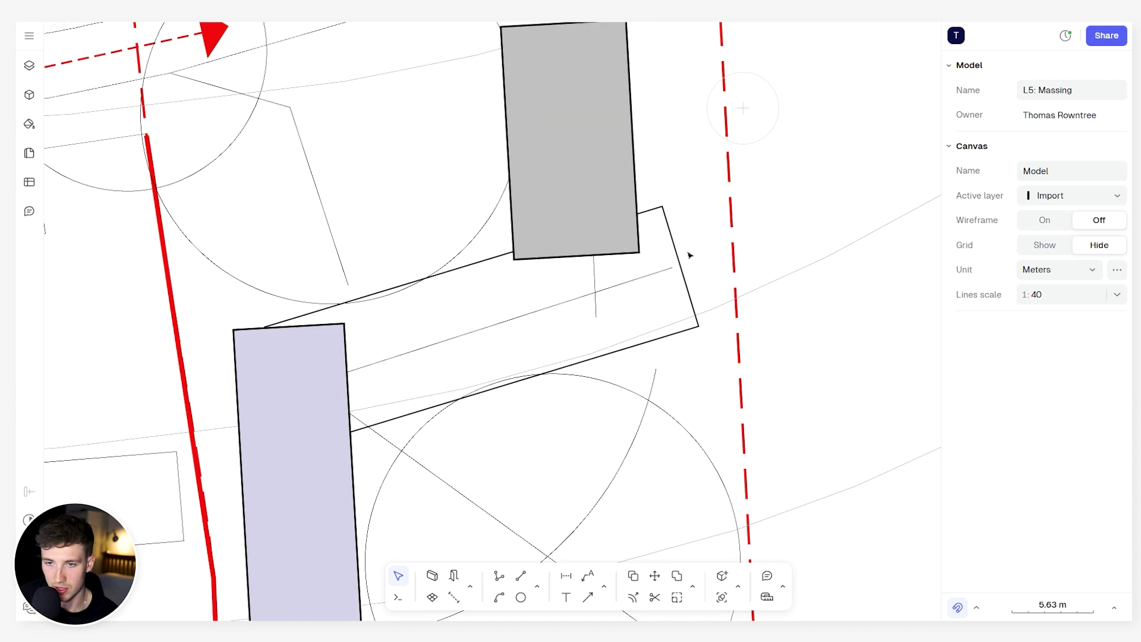
{"action": "scroll", "coordinate": [709, 299], "scroll_direction": "down", "scroll_amount": 2}
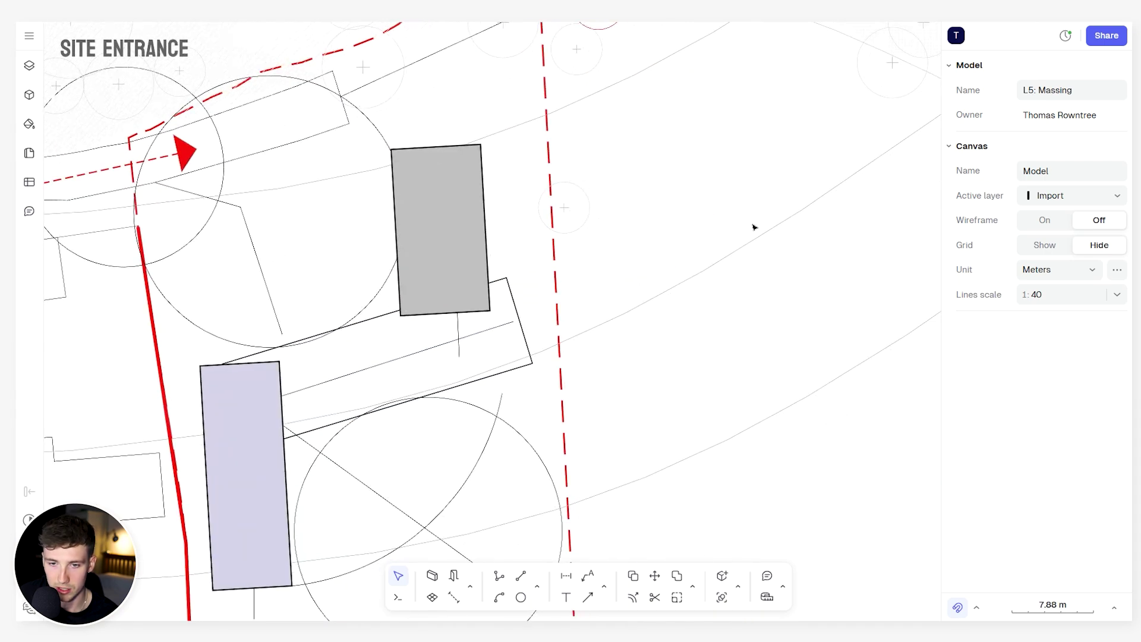
{"action": "scroll", "coordinate": [505, 312], "scroll_direction": "down", "scroll_amount": 1}
{"action": "scroll", "coordinate": [515, 325], "scroll_direction": "up", "scroll_amount": 4}
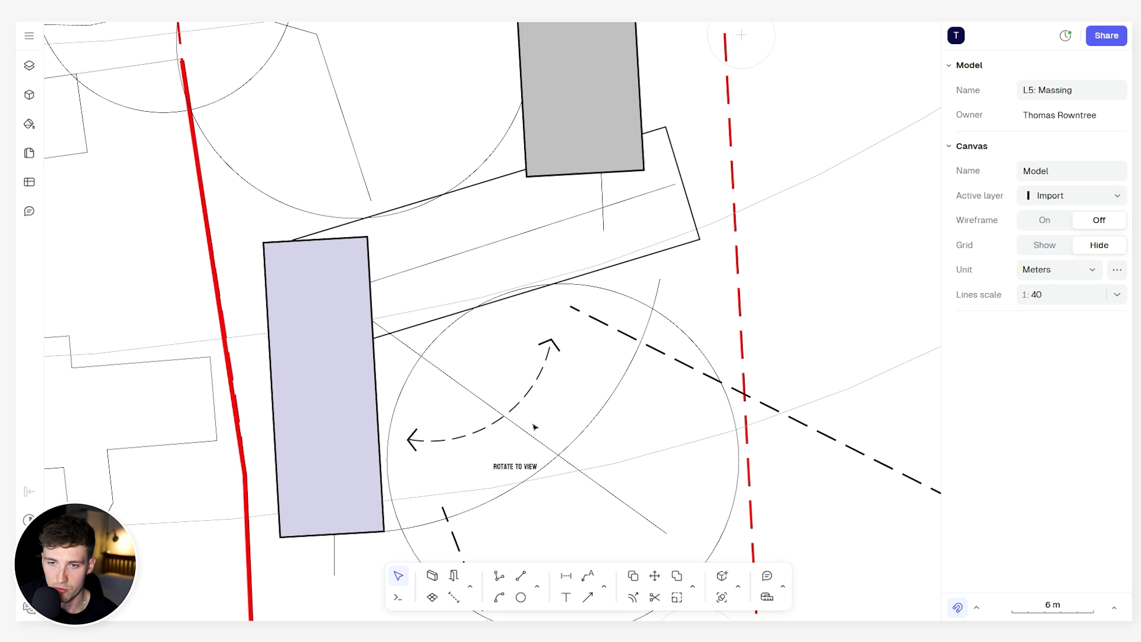
{"action": "scroll", "coordinate": [534, 426], "scroll_direction": "down", "scroll_amount": 2}
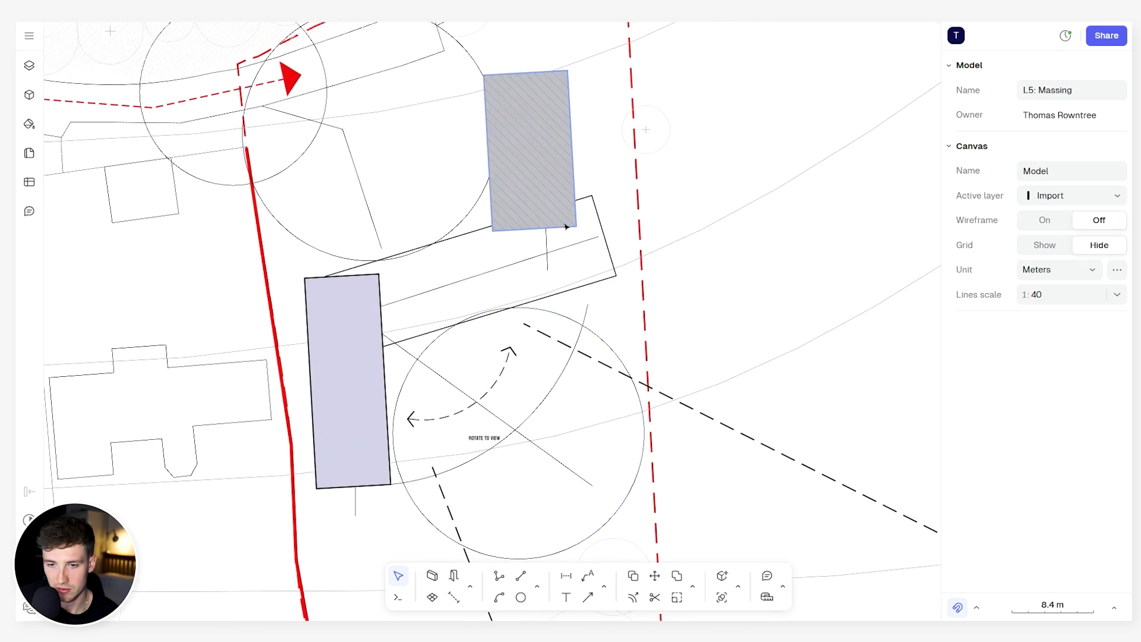
{"action": "scroll", "coordinate": [477, 448], "scroll_direction": "up", "scroll_amount": 3}
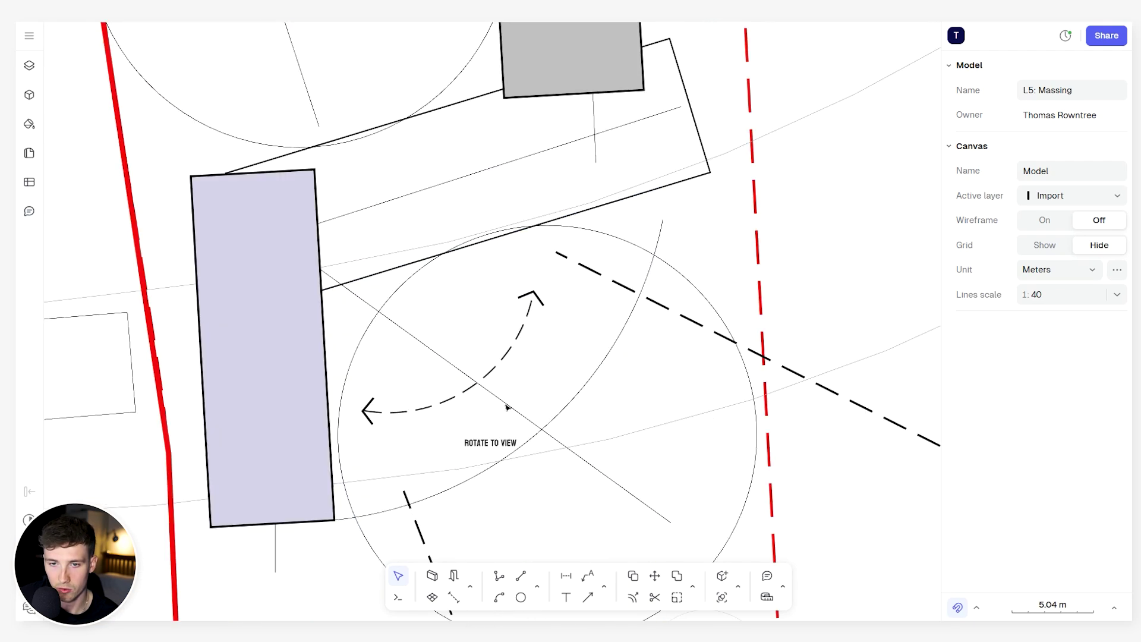
{"action": "scroll", "coordinate": [504, 407], "scroll_direction": "down", "scroll_amount": 1}
{"action": "scroll", "coordinate": [419, 310], "scroll_direction": "down", "scroll_amount": 3}
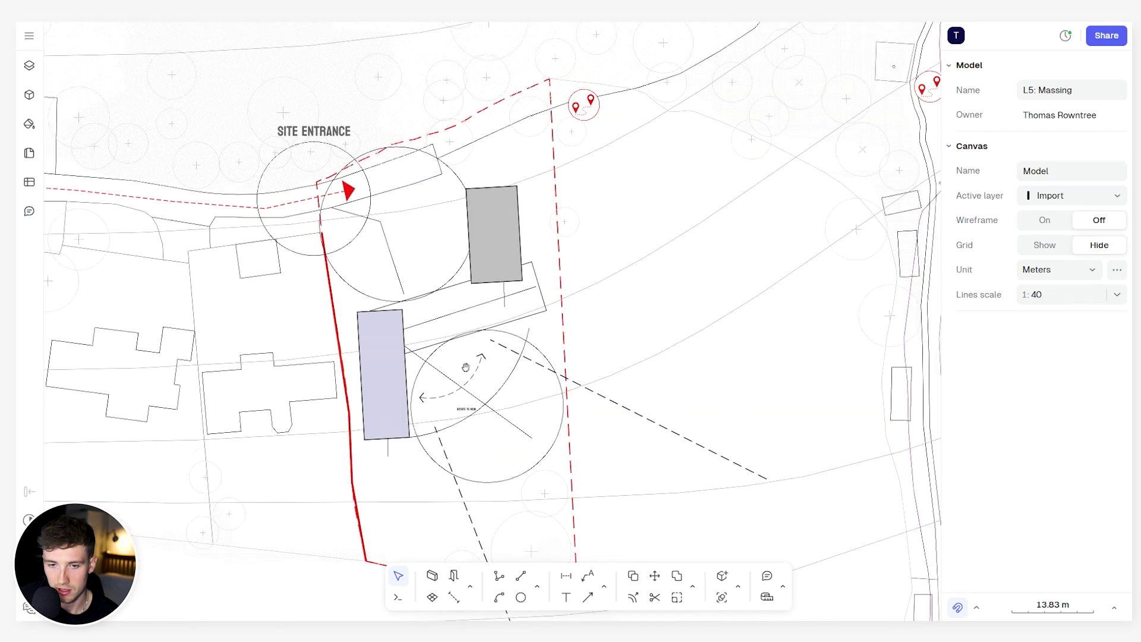
{"action": "scroll", "coordinate": [466, 367], "scroll_direction": "up", "scroll_amount": 2}
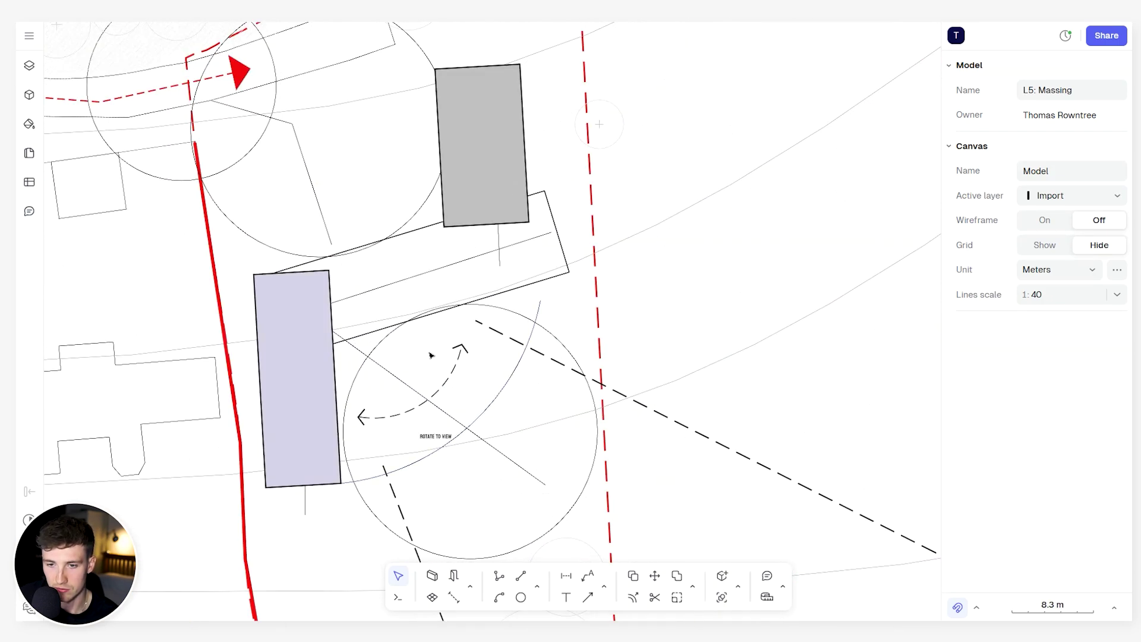
{"action": "scroll", "coordinate": [547, 338], "scroll_direction": "left", "scroll_amount": 3}
{"action": "scroll", "coordinate": [555, 357], "scroll_direction": "up", "scroll_amount": 4}
{"action": "scroll", "coordinate": [564, 366], "scroll_direction": "down", "scroll_amount": 2}
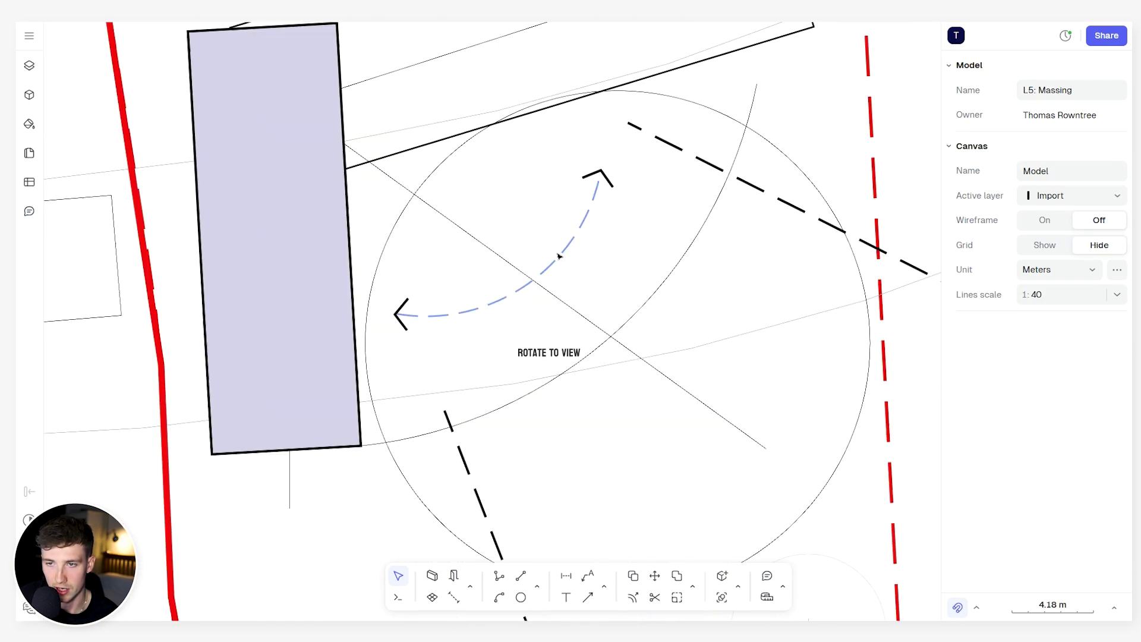
{"action": "scroll", "coordinate": [683, 208], "scroll_direction": "up", "scroll_amount": 3}
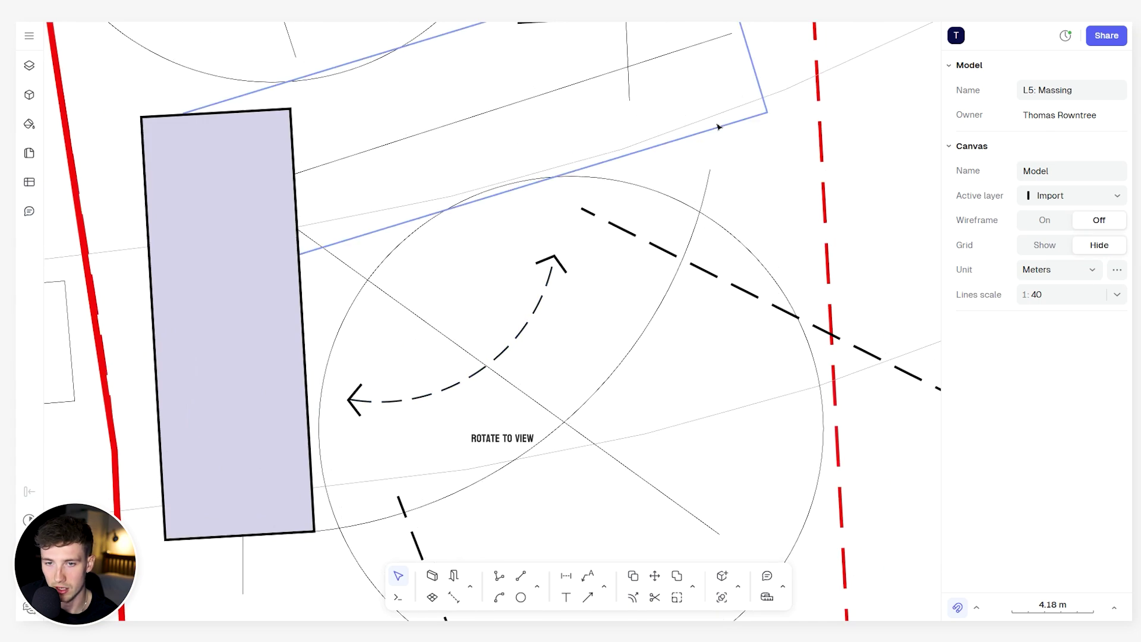
Delete the two-segment polyline from the site entrance and the large upper construction circle.
{"action": "scroll", "coordinate": [530, 261], "scroll_direction": "down", "scroll_amount": 3}
{"action": "scroll", "coordinate": [390, 212], "scroll_direction": "up", "scroll_amount": 2}
{"action": "left_click", "coordinate": [388, 210]}
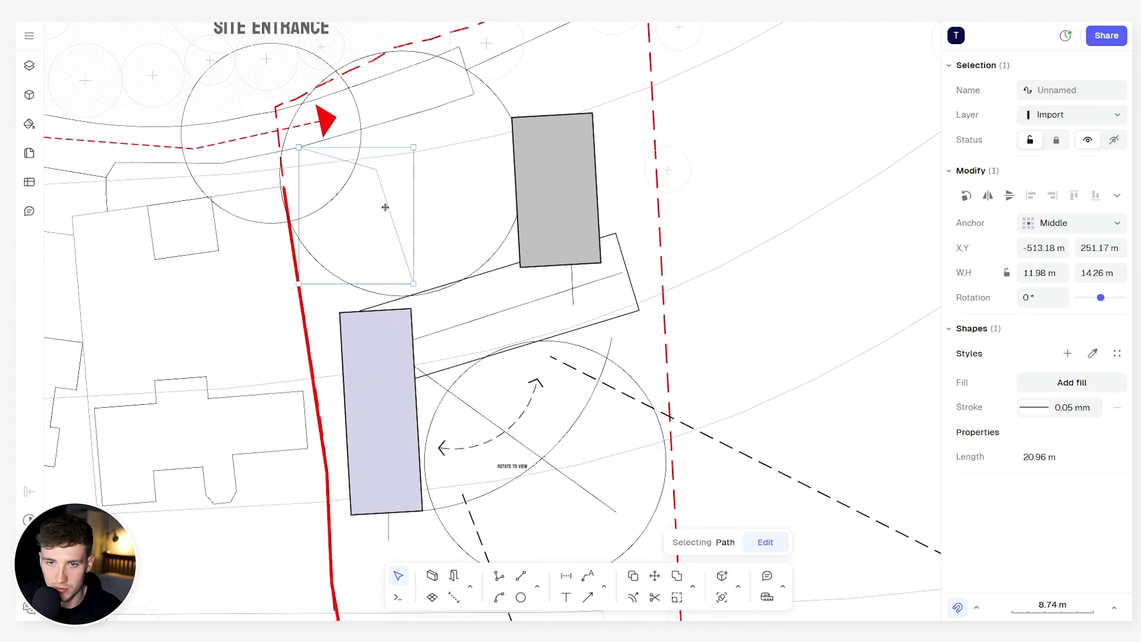
{"action": "scroll", "coordinate": [442, 107], "scroll_direction": "up", "scroll_amount": 2}
{"action": "left_click", "coordinate": [598, 252]}
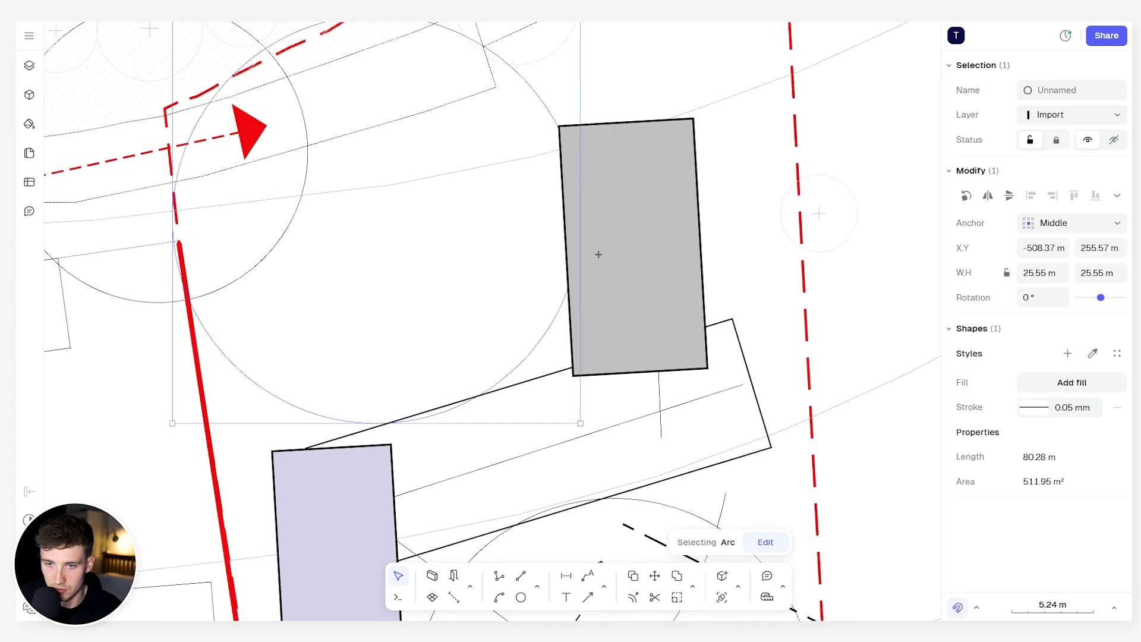
{"action": "scroll", "coordinate": [570, 273], "scroll_direction": "down", "scroll_amount": 1}
Delete the thin guide lines inside the white volume and the leftover diagonal line and arc near the rotate-to-view arrows.
{"action": "scroll", "coordinate": [590, 260], "scroll_direction": "up", "scroll_amount": 2}
{"action": "left_click", "coordinate": [581, 257]}
{"action": "left_click", "coordinate": [580, 316]}
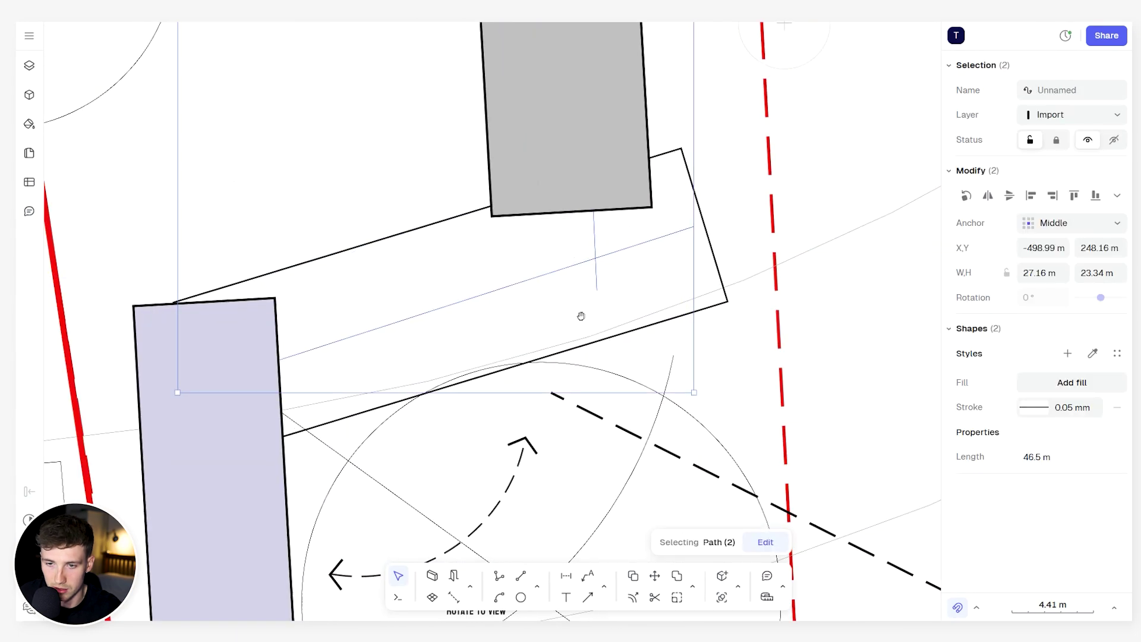
{"action": "scroll", "coordinate": [616, 369], "scroll_direction": "down", "scroll_amount": 3}
{"action": "left_click", "coordinate": [568, 363]}
{"action": "left_click", "coordinate": [507, 398]}
{"action": "scroll", "coordinate": [416, 410], "scroll_direction": "up", "scroll_amount": 3}
Fit the white volume's lower corner to the lavender volume's edge and pull the grey volume's lower-right corner onto the white volume's upper edge.
{"action": "double_click", "coordinate": [356, 423]}
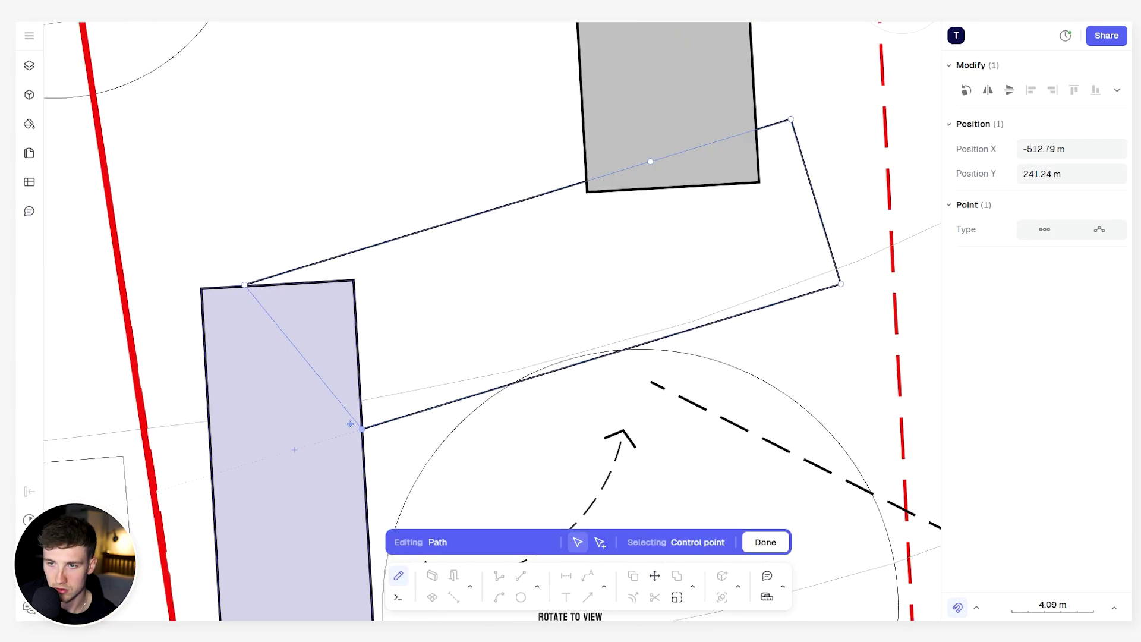
{"action": "left_click", "coordinate": [708, 122]}
{"action": "left_click_drag", "start_coordinate": [760, 184], "coordinate": [759, 127]}
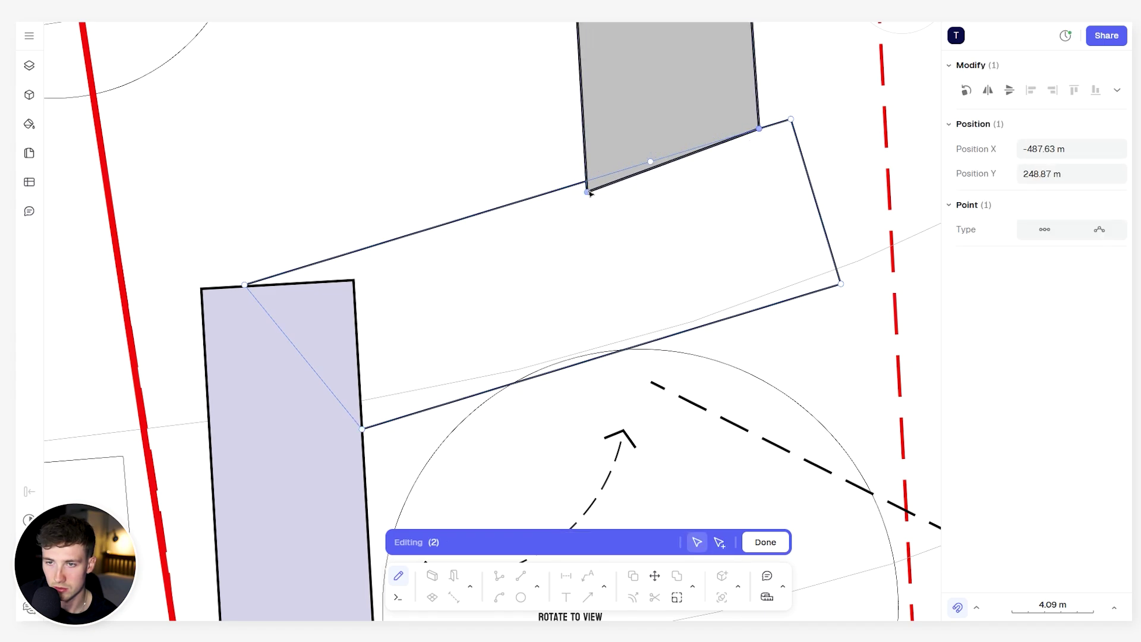
{"action": "key", "text": "Escape"}
Examine how the three joined building volumes sit relative to the site entrance, the boundary and the dashed view lines.
{"action": "scroll", "coordinate": [461, 237], "scroll_direction": "down", "scroll_amount": 10}
{"action": "scroll", "coordinate": [458, 234], "scroll_direction": "up", "scroll_amount": 6}
{"action": "scroll", "coordinate": [461, 256], "scroll_direction": "down", "scroll_amount": 1}
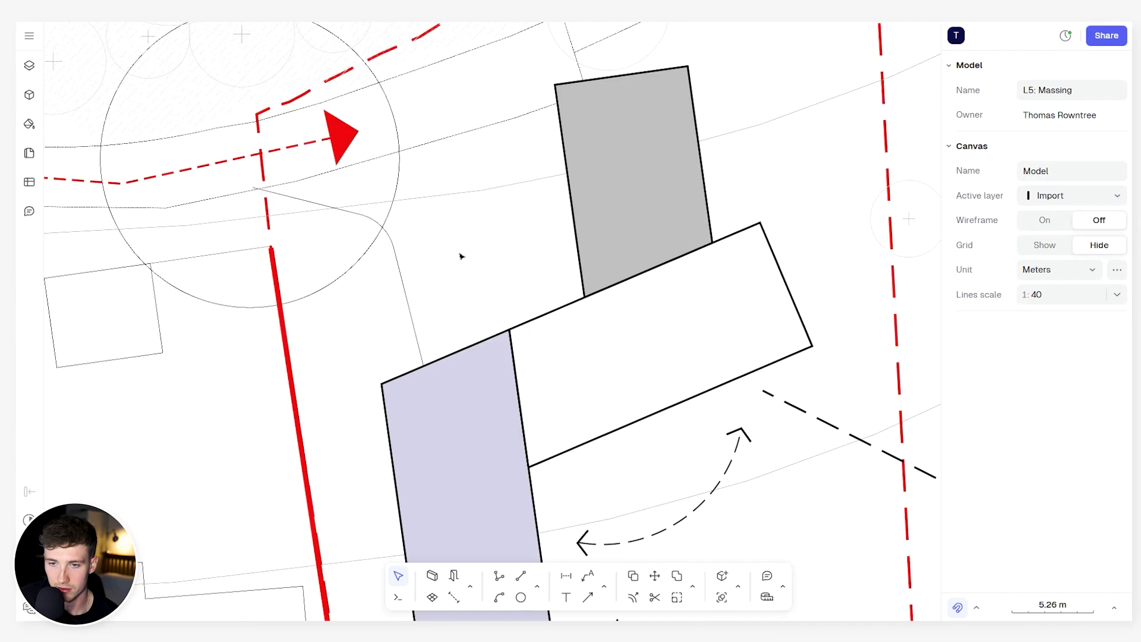
{"action": "scroll", "coordinate": [461, 257], "scroll_direction": "down", "scroll_amount": 3}
{"action": "scroll", "coordinate": [491, 214], "scroll_direction": "up", "scroll_amount": 2}
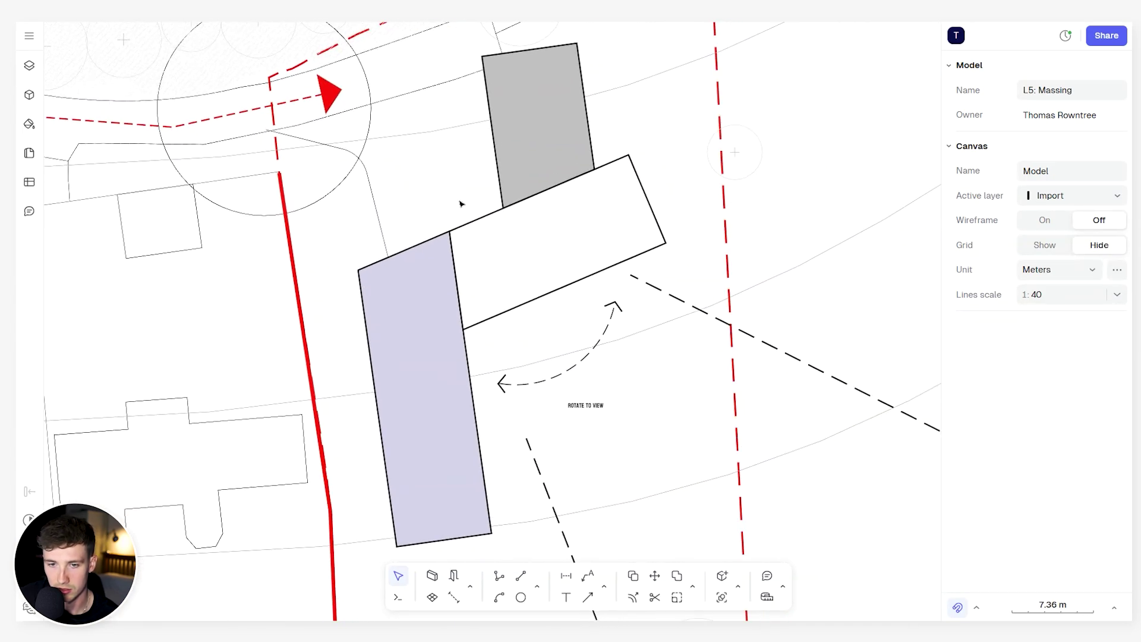
{"action": "scroll", "coordinate": [461, 203], "scroll_direction": "down", "scroll_amount": 2}
{"action": "scroll", "coordinate": [426, 191], "scroll_direction": "up", "scroll_amount": 2}
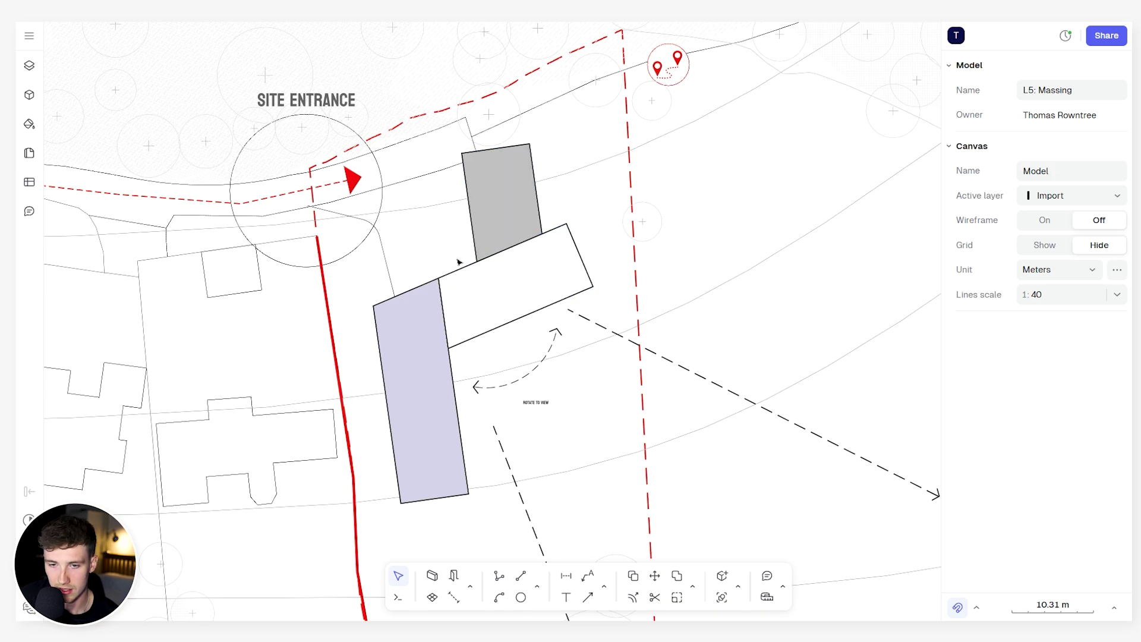
Try drawing a slanted polyline about 15 m long across the white volume, close to the lavender volume.
{"action": "scroll", "coordinate": [458, 261], "scroll_direction": "up", "scroll_amount": 3}
{"action": "left_click", "coordinate": [499, 576]}
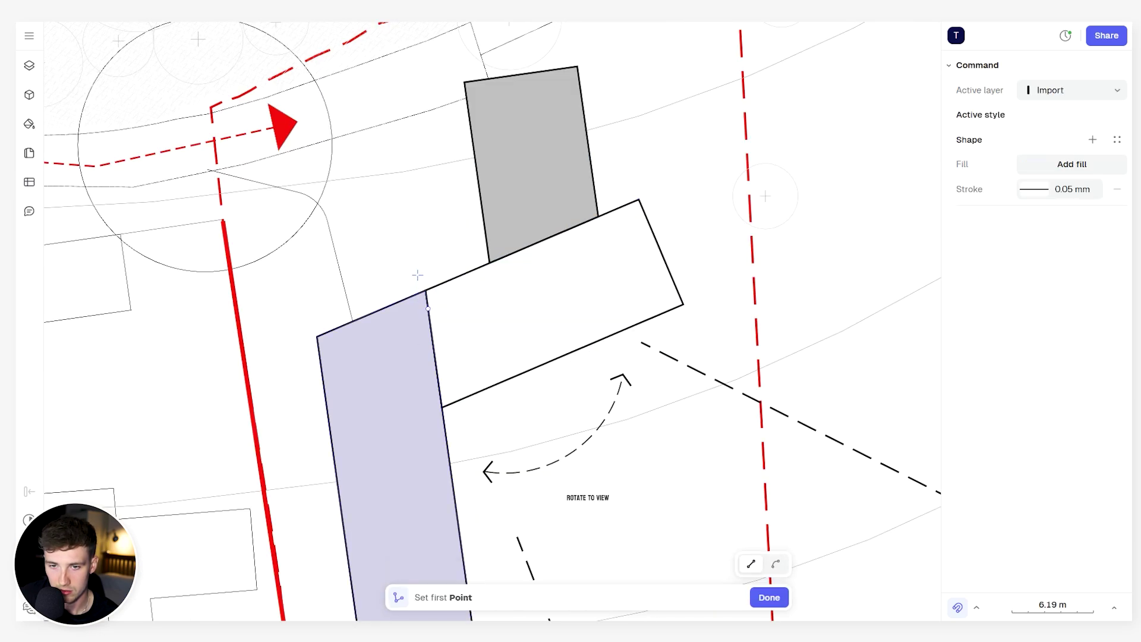
{"action": "left_click", "coordinate": [453, 230]}
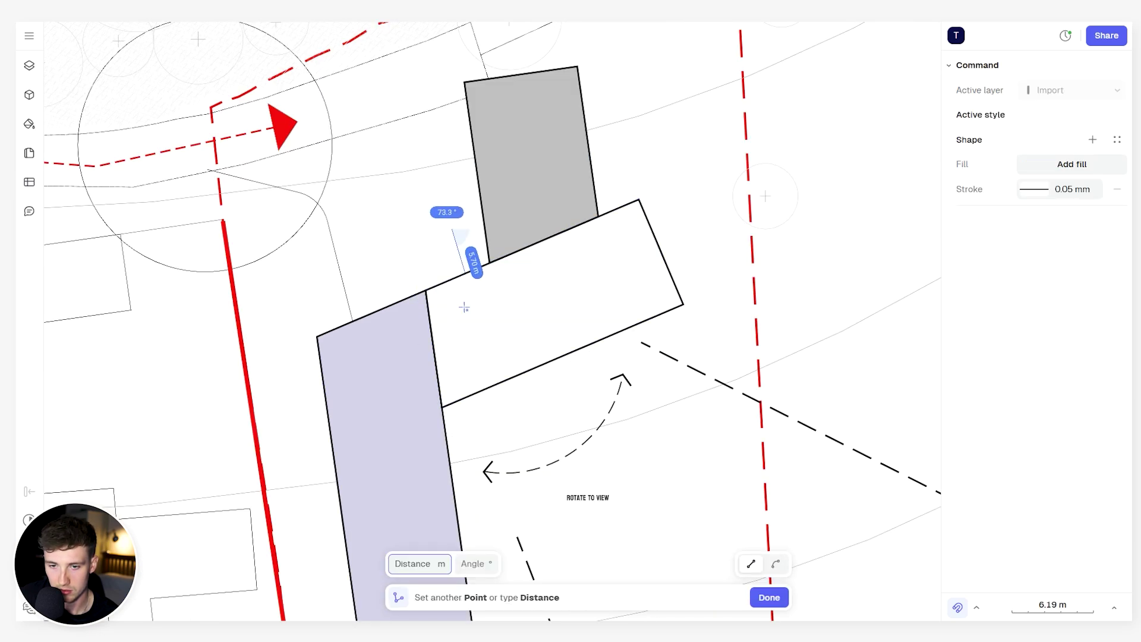
{"action": "double_click", "coordinate": [496, 424]}
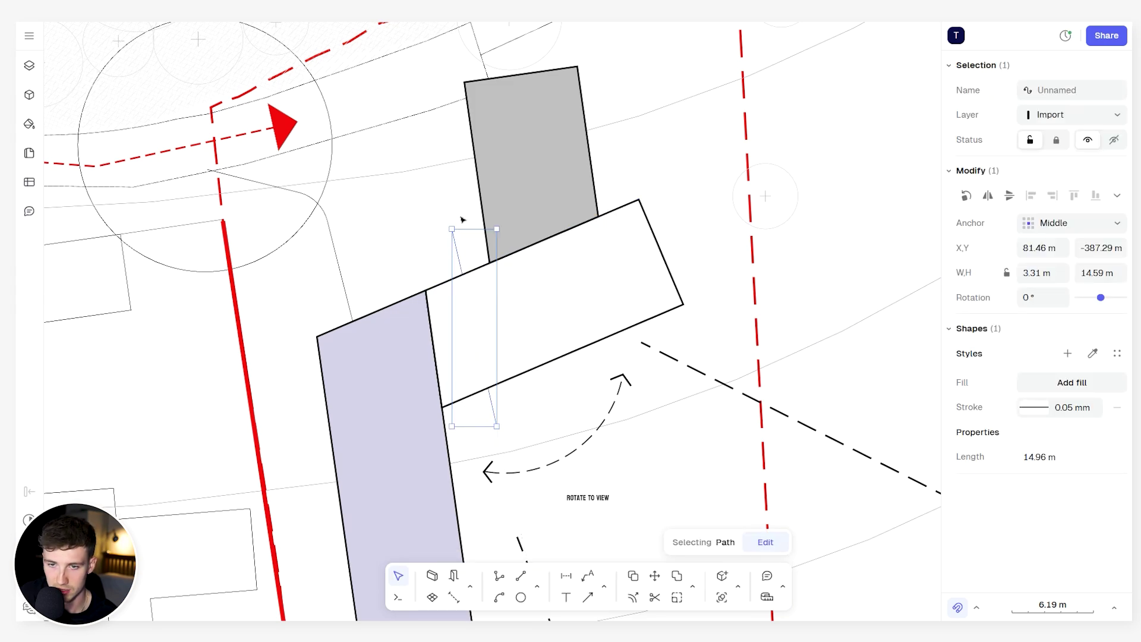
{"action": "scroll", "coordinate": [457, 248], "scroll_direction": "up", "scroll_amount": 3}
{"action": "scroll", "coordinate": [449, 284], "scroll_direction": "down", "scroll_amount": 2}
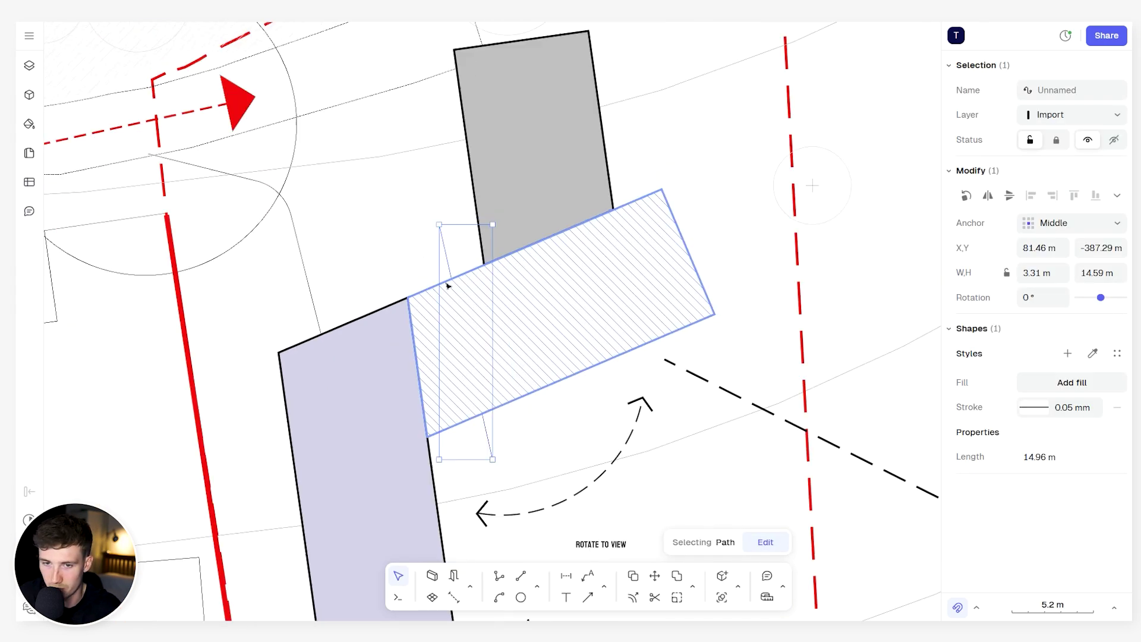
{"action": "key", "text": "Escape"}
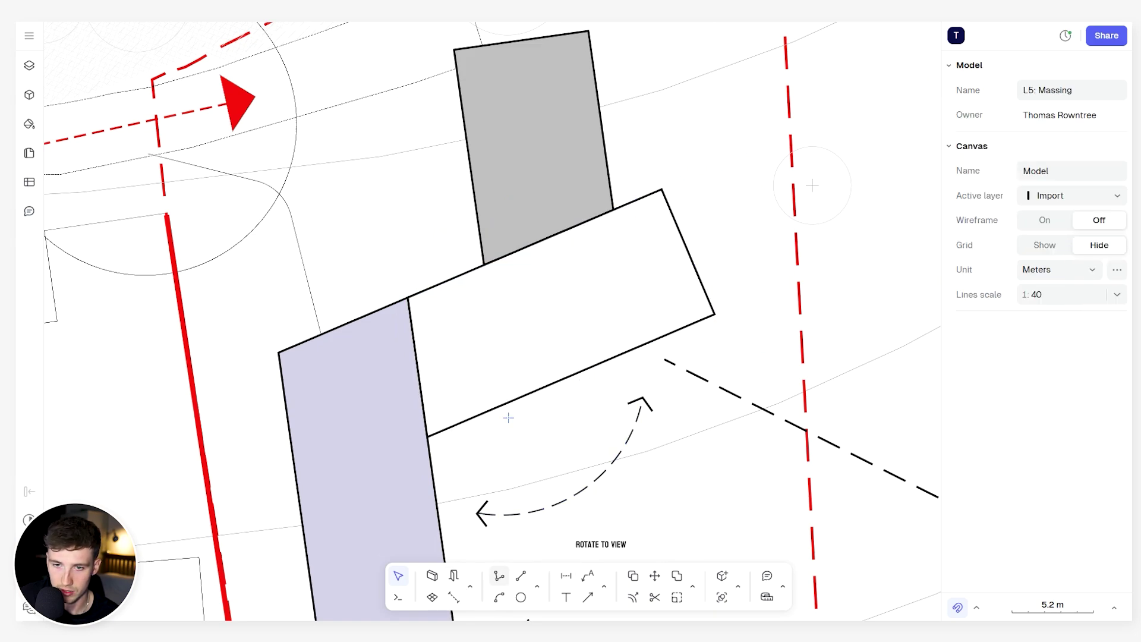
{"action": "left_click", "coordinate": [499, 576]}
{"action": "scroll", "coordinate": [468, 263], "scroll_direction": "up", "scroll_amount": 3}
{"action": "left_click", "coordinate": [487, 267]}
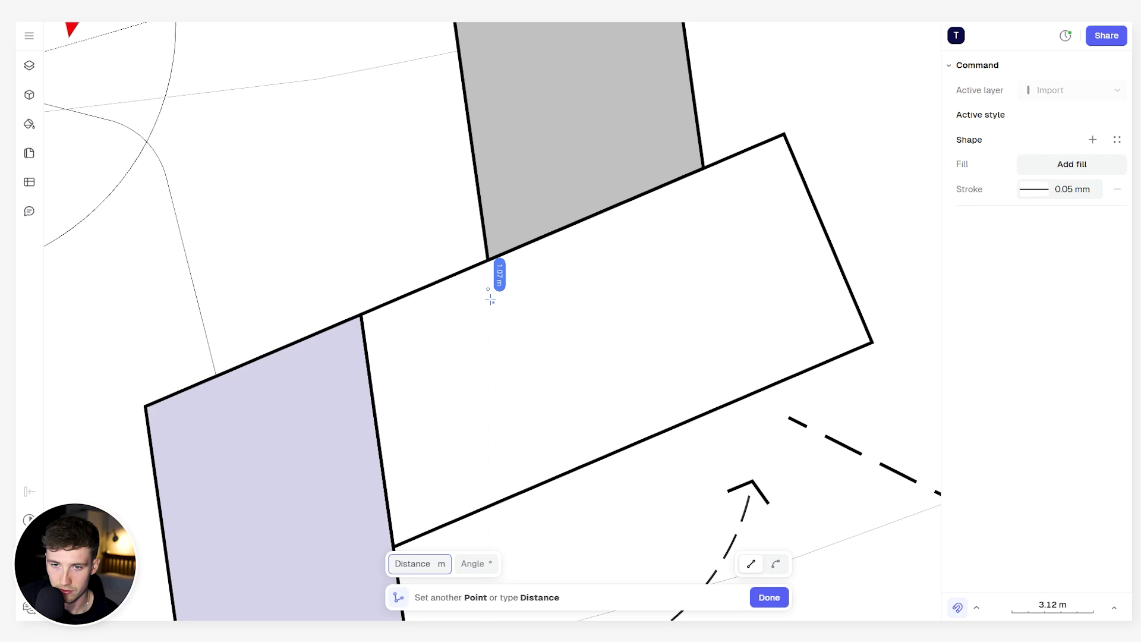
{"action": "scroll", "coordinate": [494, 293], "scroll_direction": "down", "scroll_amount": 4}
{"action": "key", "text": "Escape"}
Draw a dividing line about 8.74 m long on New Layer, continuing the grey volume's left edge to the white volume's lower edge.
{"action": "left_click", "coordinate": [508, 230]}
{"action": "key", "text": "p"}
{"action": "scroll", "coordinate": [474, 329], "scroll_direction": "up", "scroll_amount": 3}
{"action": "left_click", "coordinate": [523, 278]}
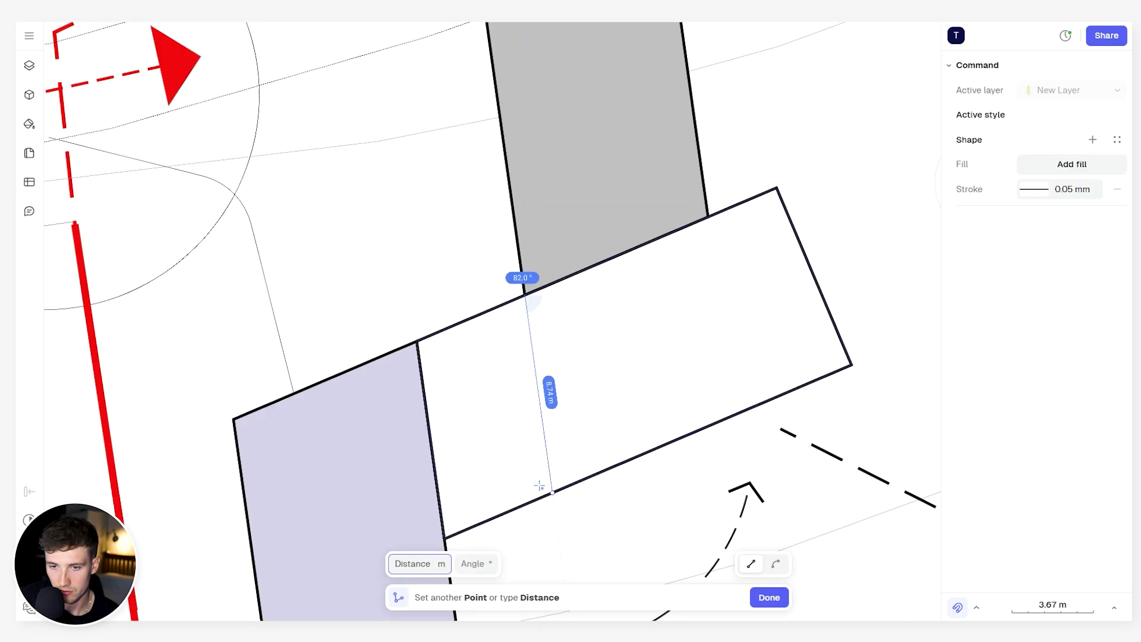
{"action": "left_click", "coordinate": [553, 492]}
{"action": "key", "text": "Return"}
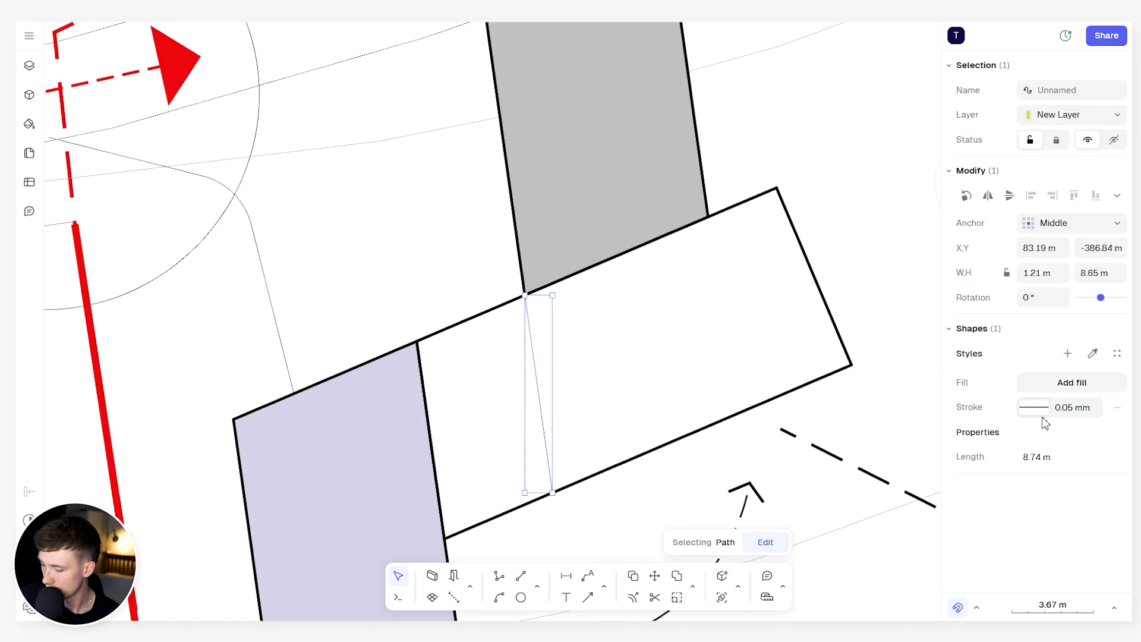
Set the dividing line's stroke to 2 mm and compare it with the grey volume's outline style.
{"action": "left_click", "coordinate": [1071, 410]}
{"action": "type", "text": "2"}
{"action": "key", "text": "Return"}
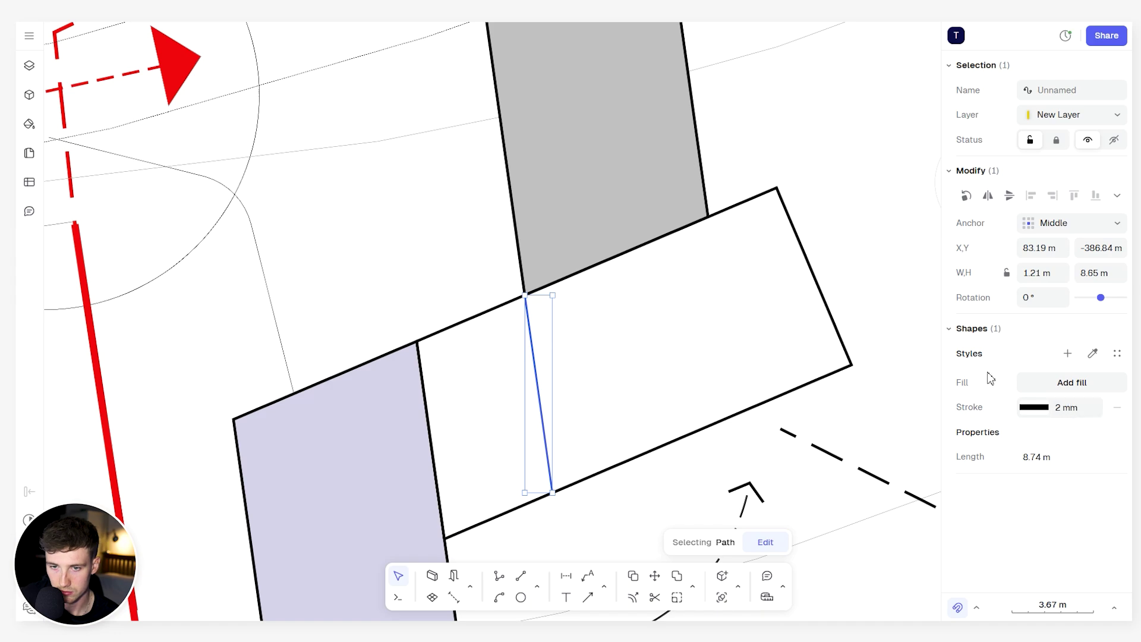
{"action": "key", "text": "Escape"}
{"action": "left_click", "coordinate": [524, 281]}
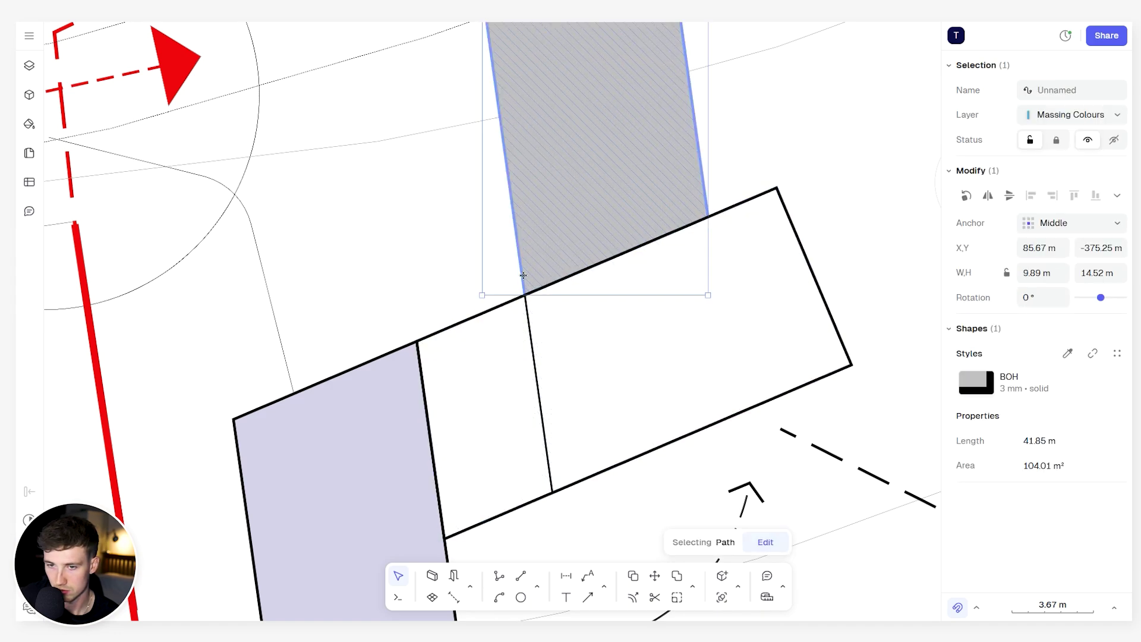
{"action": "key", "text": "Escape"}
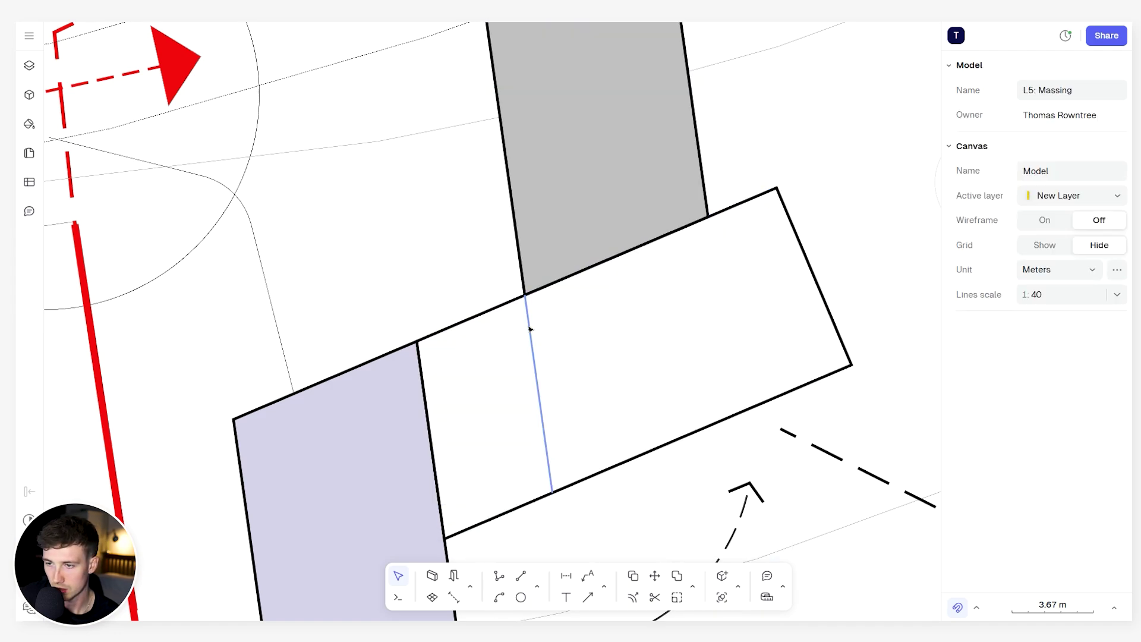
Set the dividing line's stroke to 3 mm.
{"action": "left_click", "coordinate": [528, 326]}
{"action": "left_click", "coordinate": [1071, 406]}
{"action": "key", "text": "Return"}
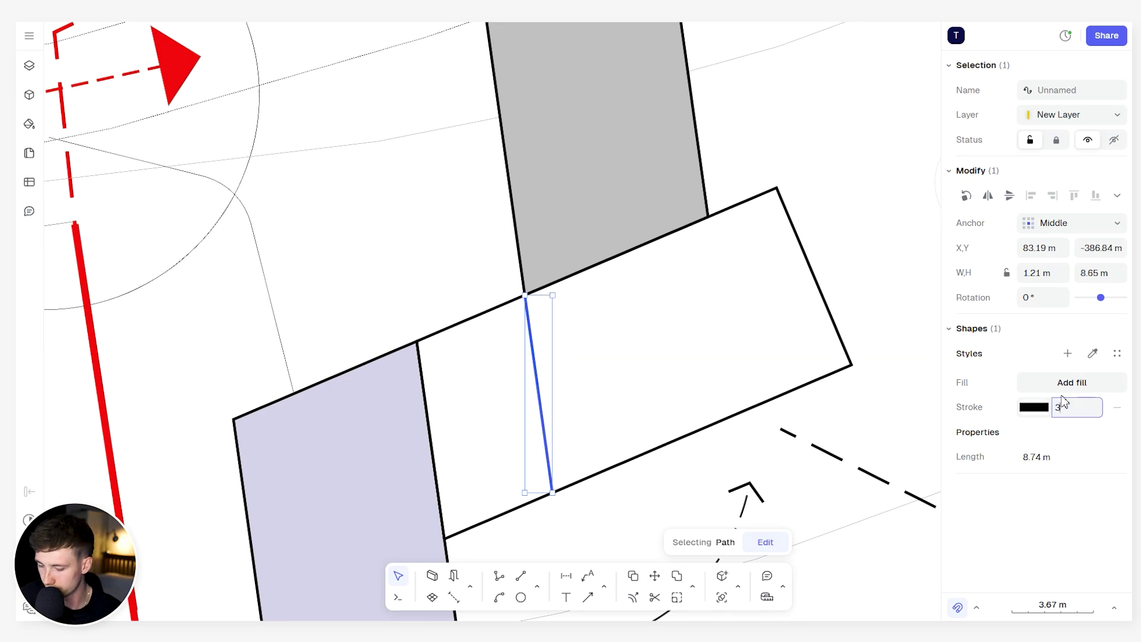
{"action": "key", "text": "Escape"}
Draw a short arrow crossing the white volume's upper edge and pointing down into the part between the lavender and grey volumes.
{"action": "scroll", "coordinate": [492, 285], "scroll_direction": "down", "scroll_amount": 5}
{"action": "scroll", "coordinate": [475, 315], "scroll_direction": "up", "scroll_amount": 6}
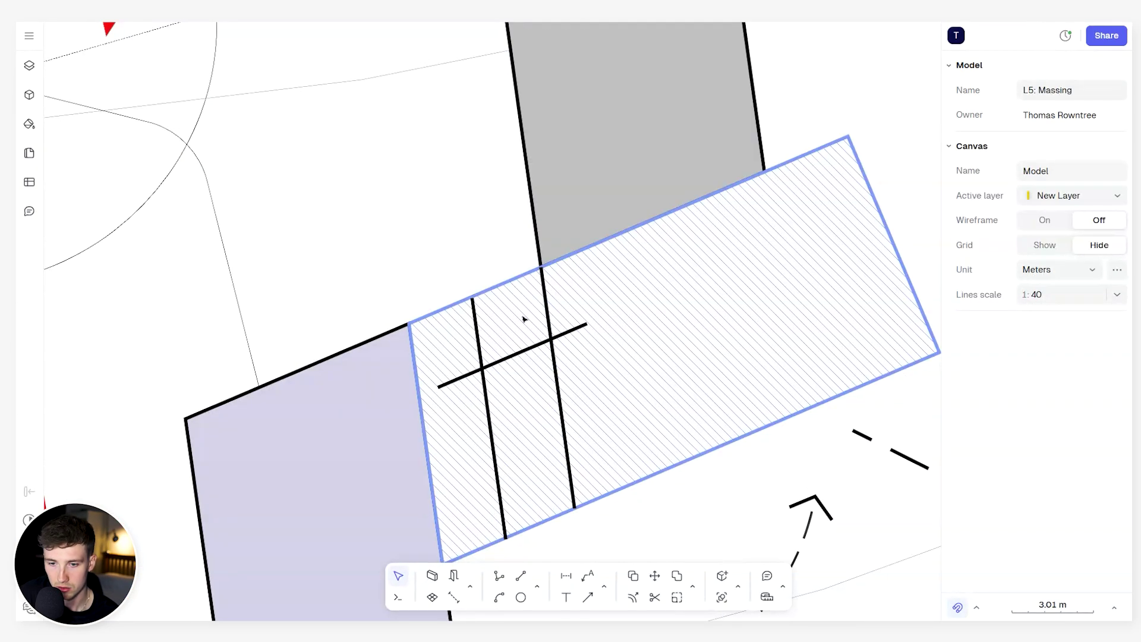
{"action": "scroll", "coordinate": [525, 319], "scroll_direction": "down", "scroll_amount": 4}
{"action": "scroll", "coordinate": [458, 224], "scroll_direction": "up", "scroll_amount": 1}
{"action": "left_click", "coordinate": [499, 577]}
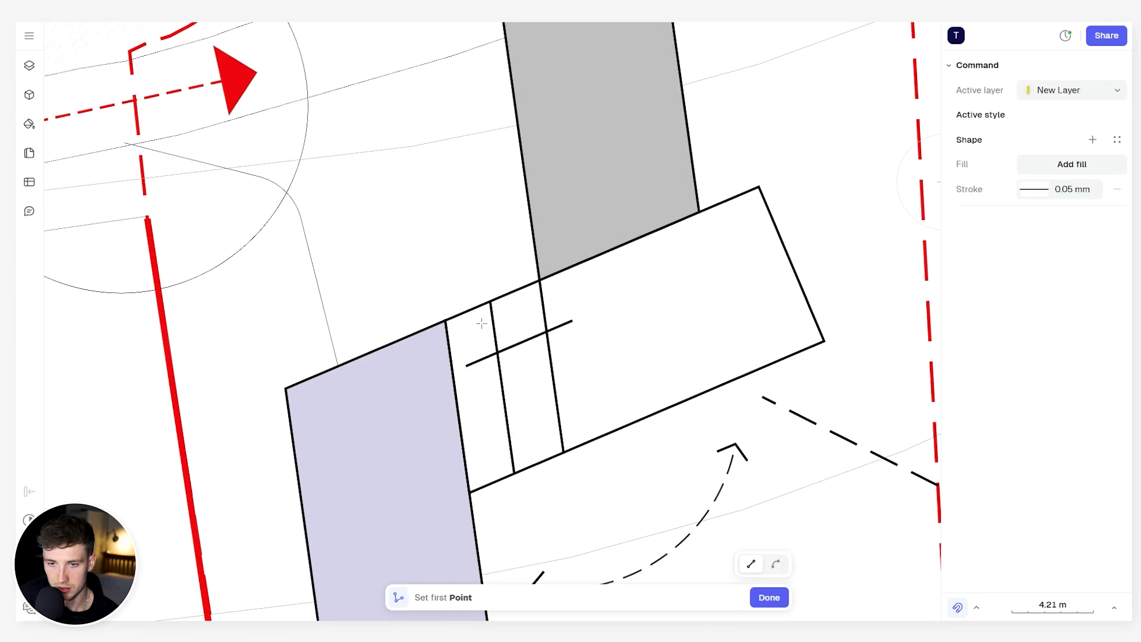
{"action": "left_click", "coordinate": [495, 259]}
{"action": "double_click", "coordinate": [520, 381]}
{"action": "scroll", "coordinate": [482, 219], "scroll_direction": "down", "scroll_amount": 1}
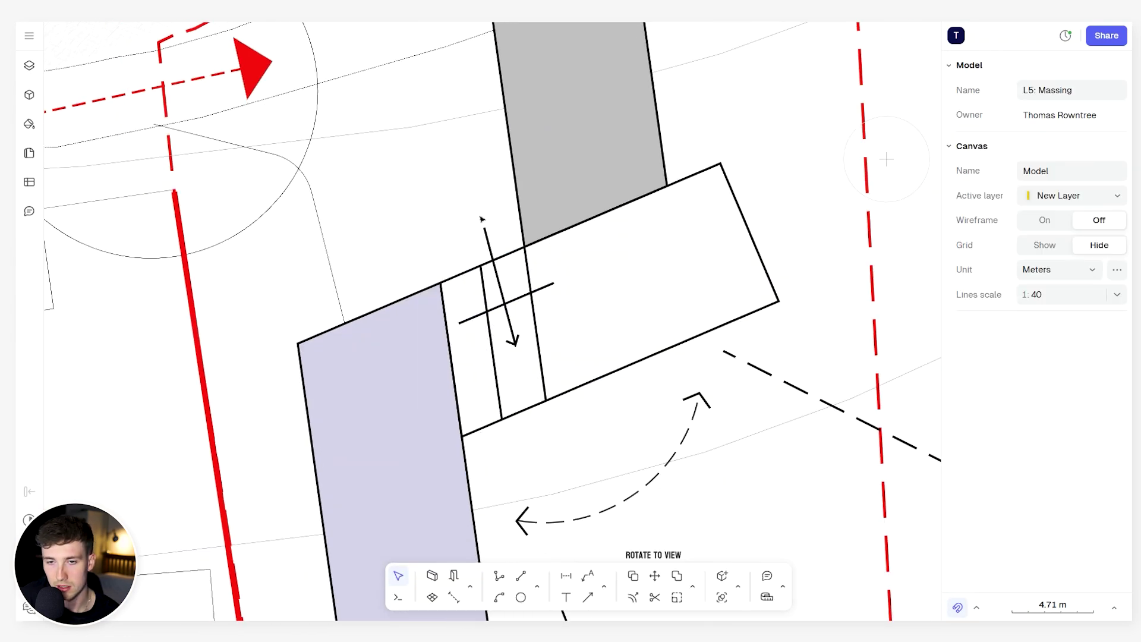
{"action": "scroll", "coordinate": [476, 240], "scroll_direction": "up", "scroll_amount": 4}
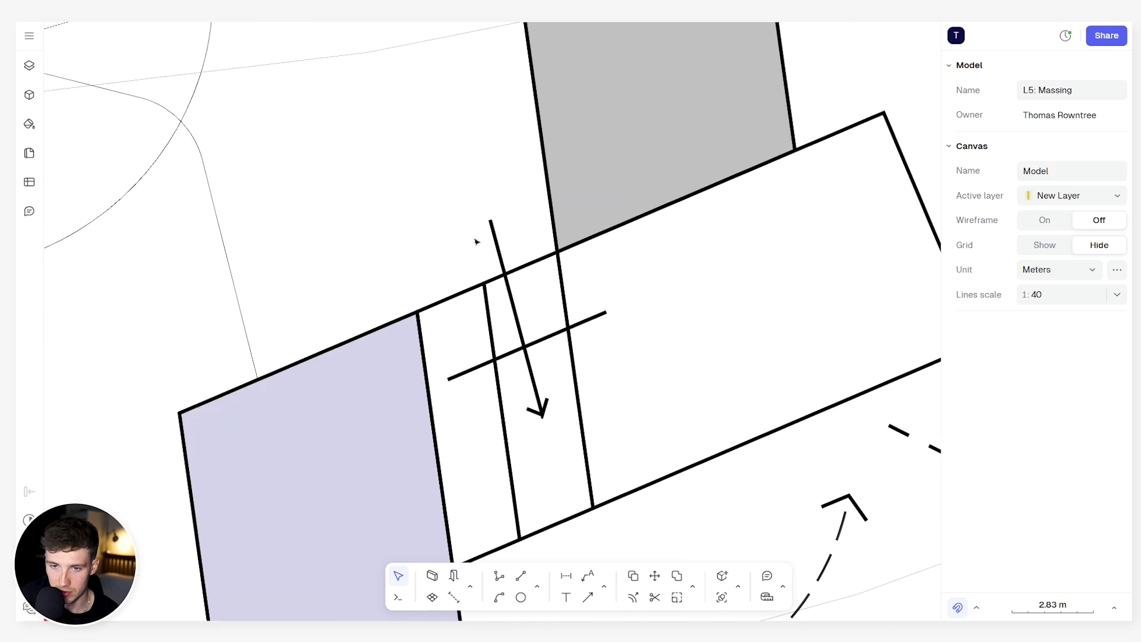
{"action": "scroll", "coordinate": [544, 372], "scroll_direction": "down", "scroll_amount": 3}
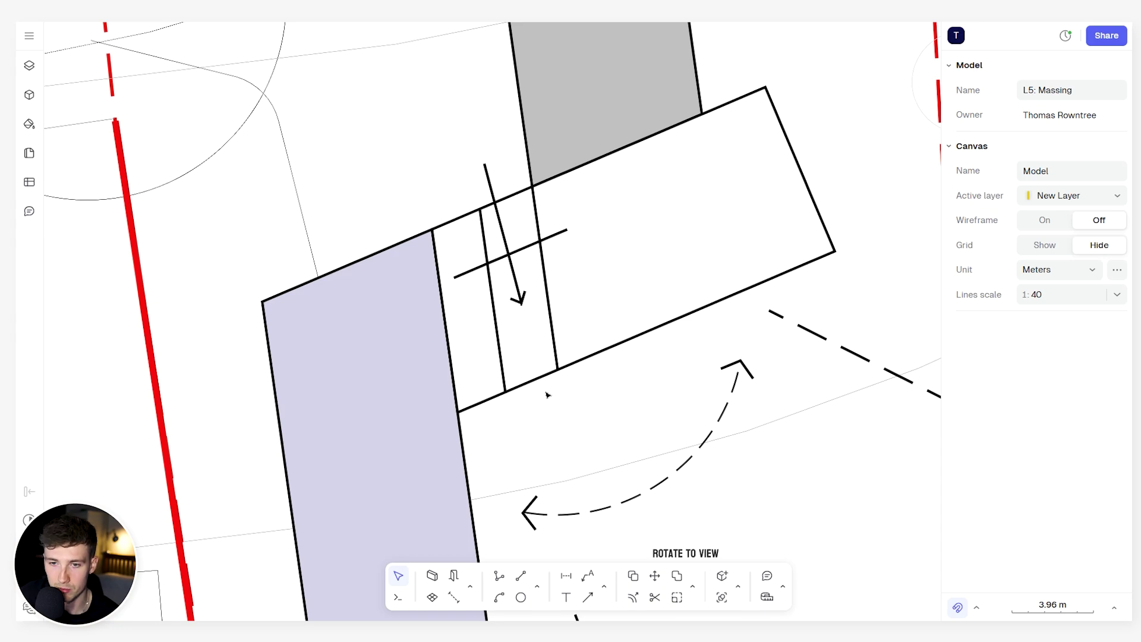
Trim away the white volume's outline between the lavender volume and the dividing line, using the dividing line and the cross line.
{"action": "scroll", "coordinate": [525, 331], "scroll_direction": "up", "scroll_amount": 2}
{"action": "left_click", "coordinate": [535, 280]}
{"action": "left_click", "coordinate": [541, 279]}
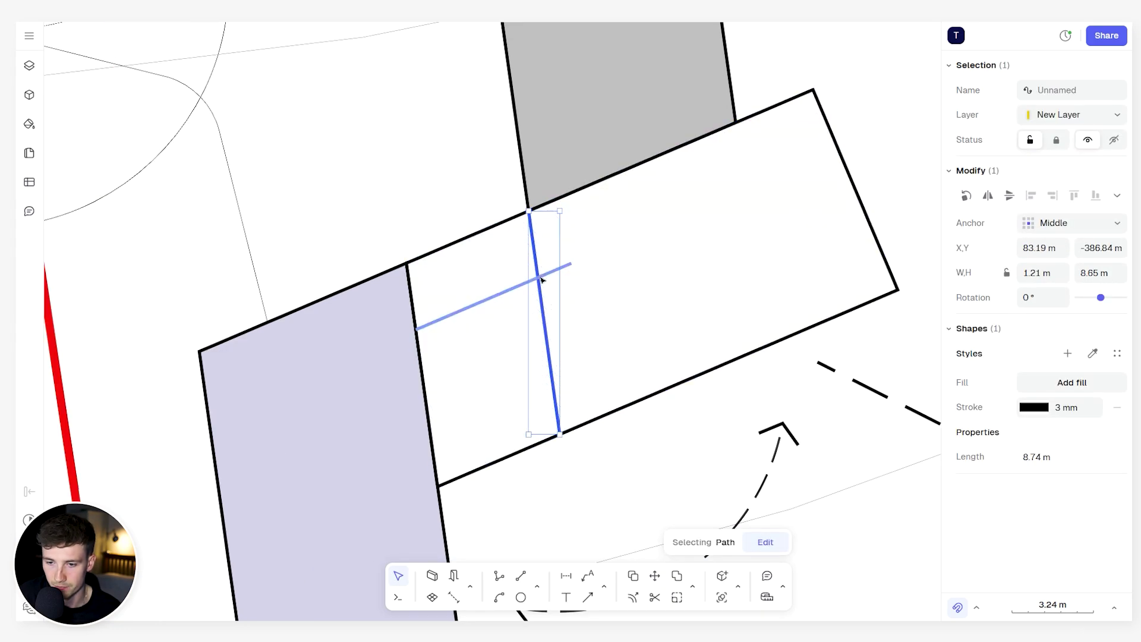
{"action": "left_click", "coordinate": [542, 280], "text": "shift"}
{"action": "left_click", "coordinate": [690, 591]}
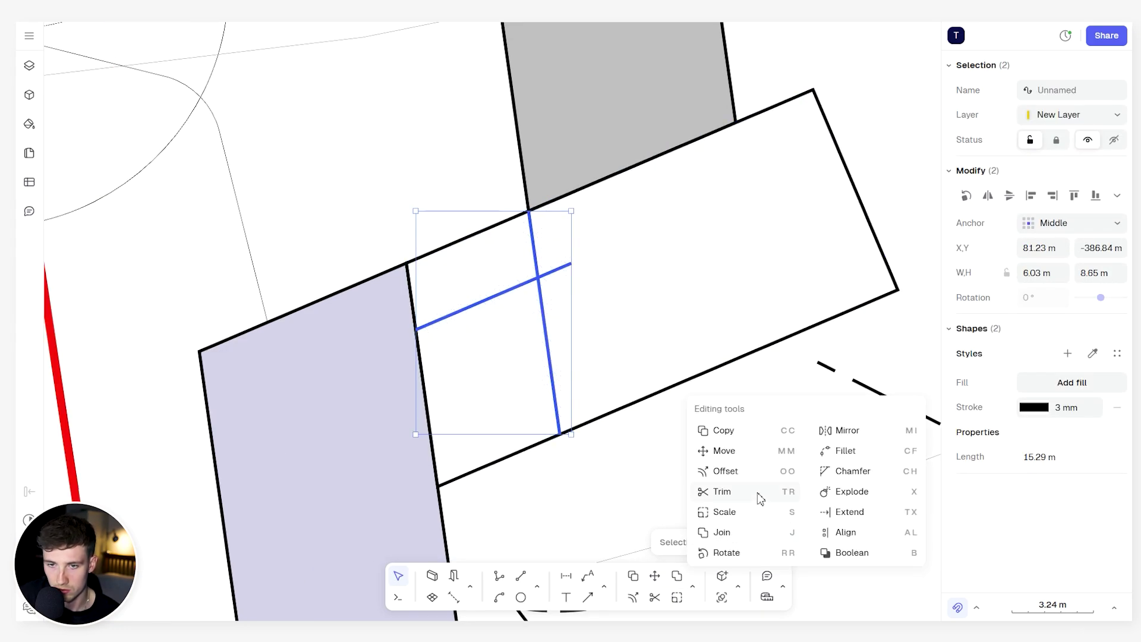
{"action": "left_click", "coordinate": [722, 491]}
{"action": "left_click", "coordinate": [484, 238]}
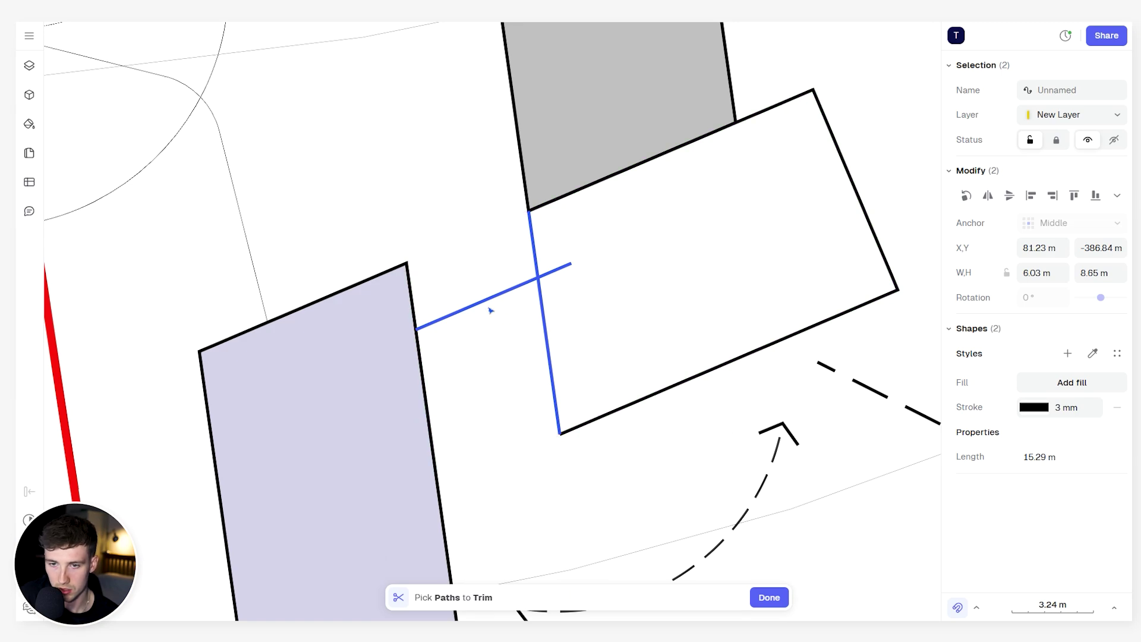
{"action": "key", "text": "Escape"}
{"action": "key", "text": "Escape"}
Bring the lower corner of the outline to the lavender volume's edge, closing the four-sided space between the lavender and white volumes.
{"action": "double_click", "coordinate": [593, 348]}
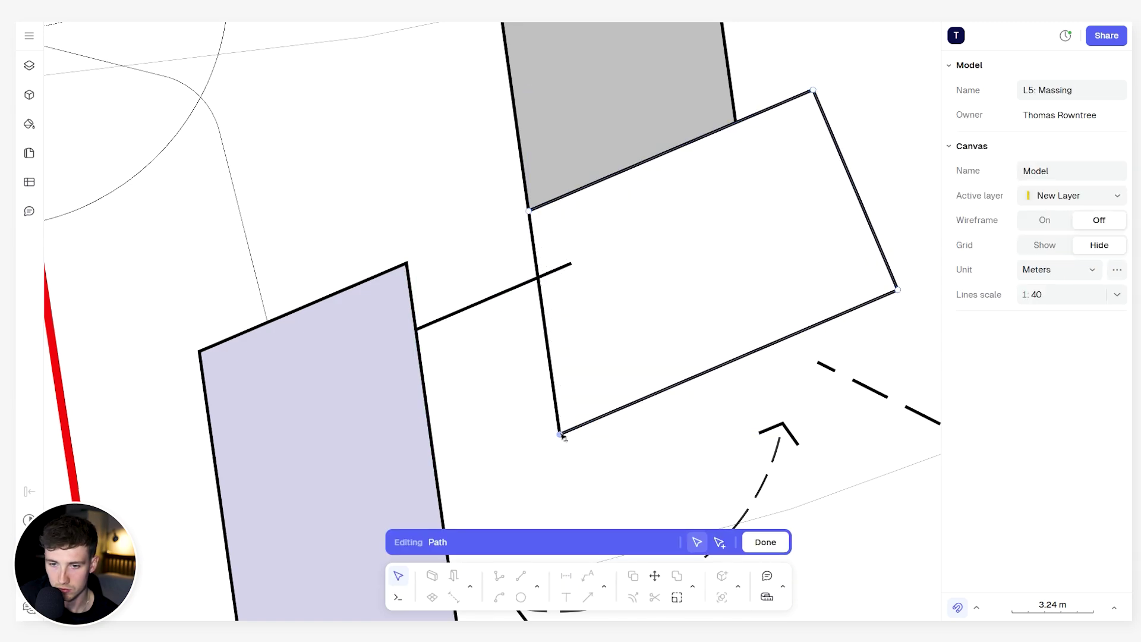
{"action": "left_click_drag", "start_coordinate": [560, 435], "coordinate": [438, 486]}
{"action": "key", "text": "Escape"}
{"action": "scroll", "coordinate": [535, 446], "scroll_direction": "up", "scroll_amount": 2}
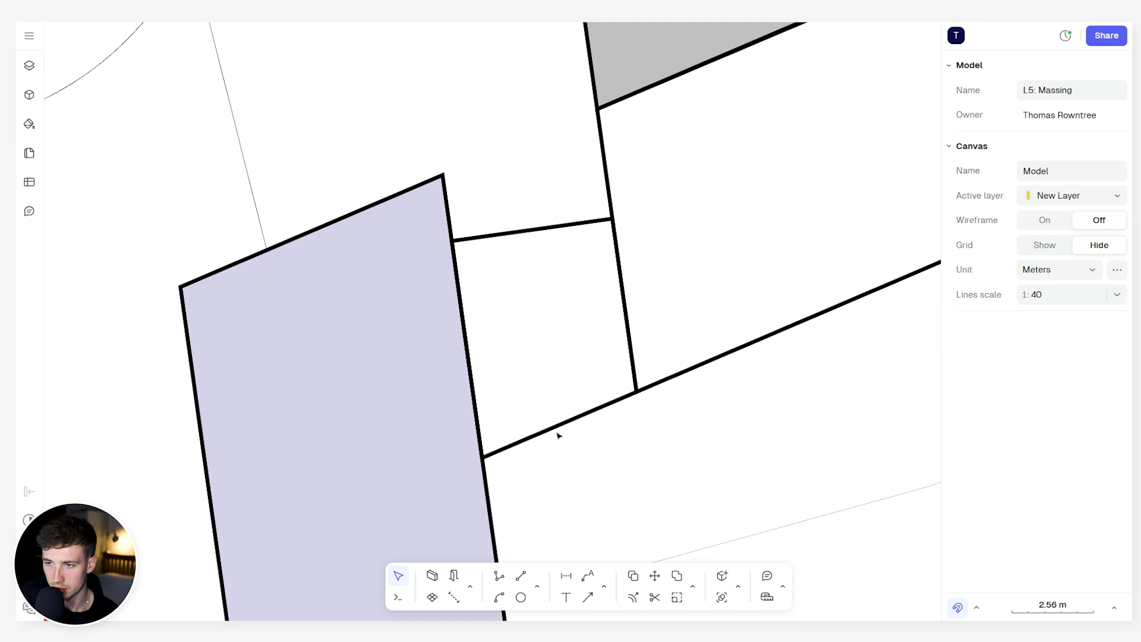
Apply the Entrance style to the small four-sided volume linking the lavender and white volumes.
{"action": "left_click", "coordinate": [559, 431]}
{"action": "left_click", "coordinate": [1117, 353]}
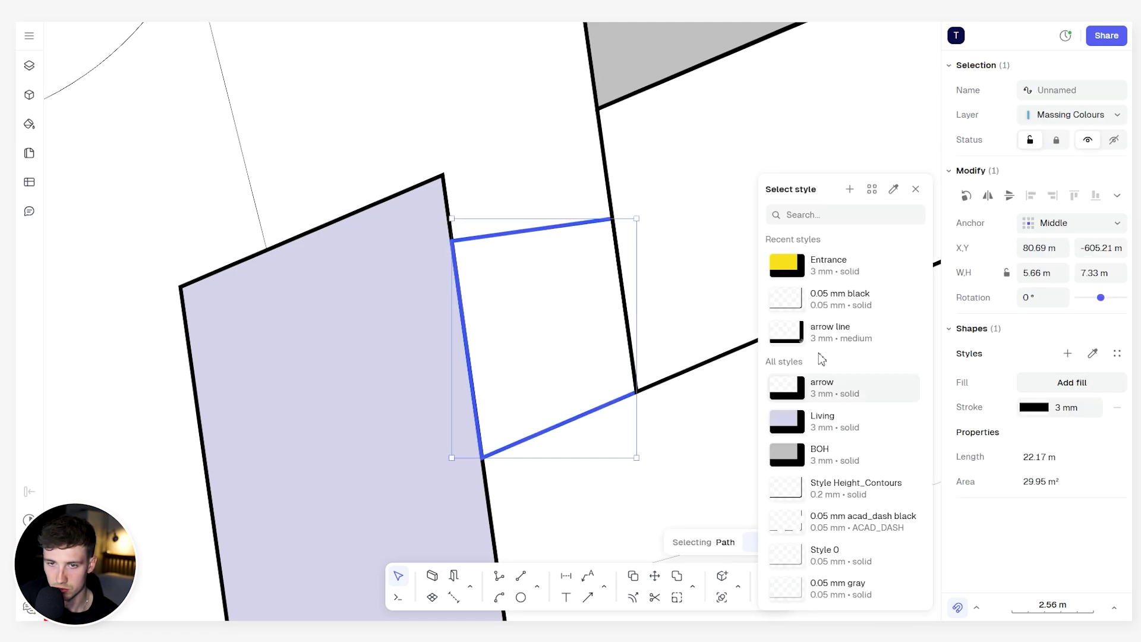
{"action": "left_click", "coordinate": [808, 268]}
{"action": "key", "text": "Escape"}
{"action": "scroll", "coordinate": [526, 286], "scroll_direction": "down", "scroll_amount": 5}
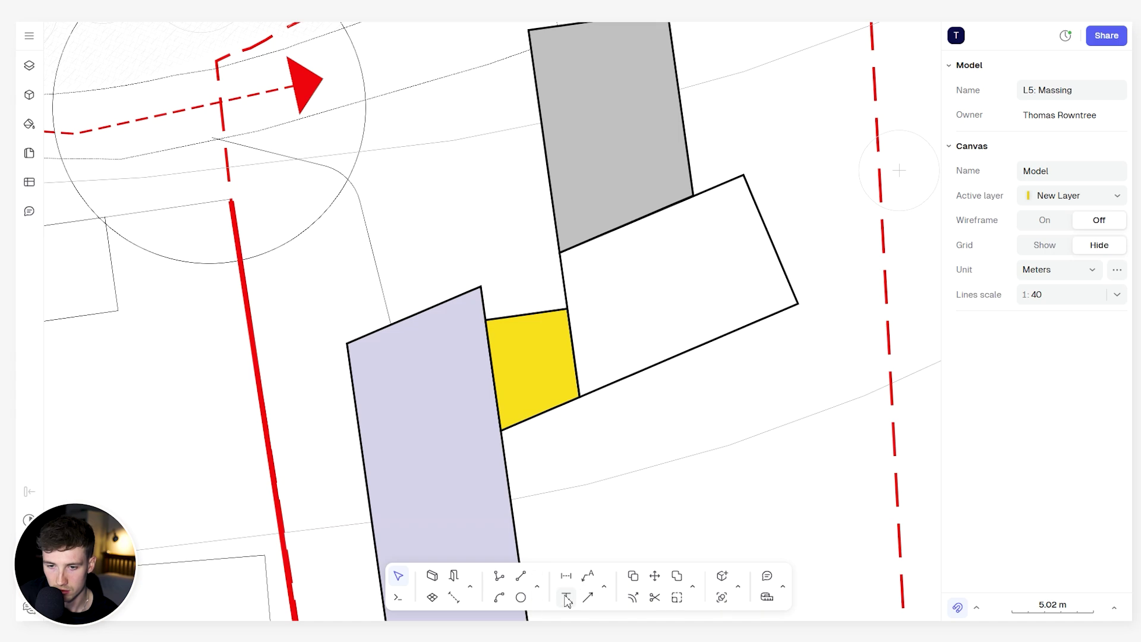
Draw a dashed line lengthwise through the yellow entrance volume, extending beyond it at both ends.
{"action": "left_click", "coordinate": [500, 576]}
{"action": "left_click", "coordinate": [560, 473]}
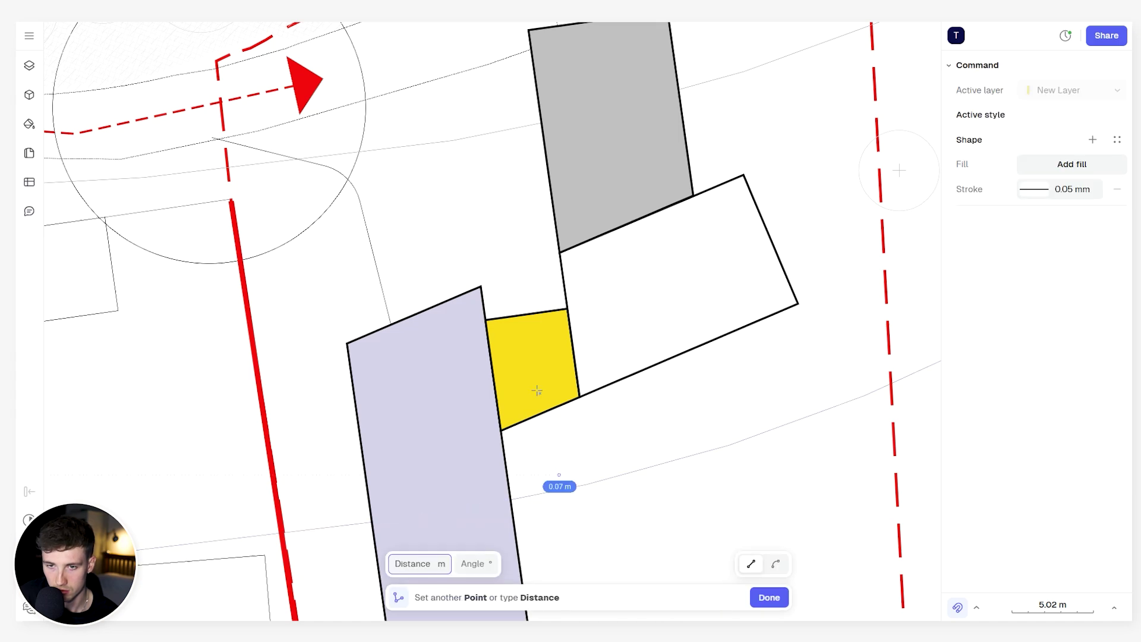
{"action": "scroll", "coordinate": [502, 198], "scroll_direction": "up", "scroll_amount": 5}
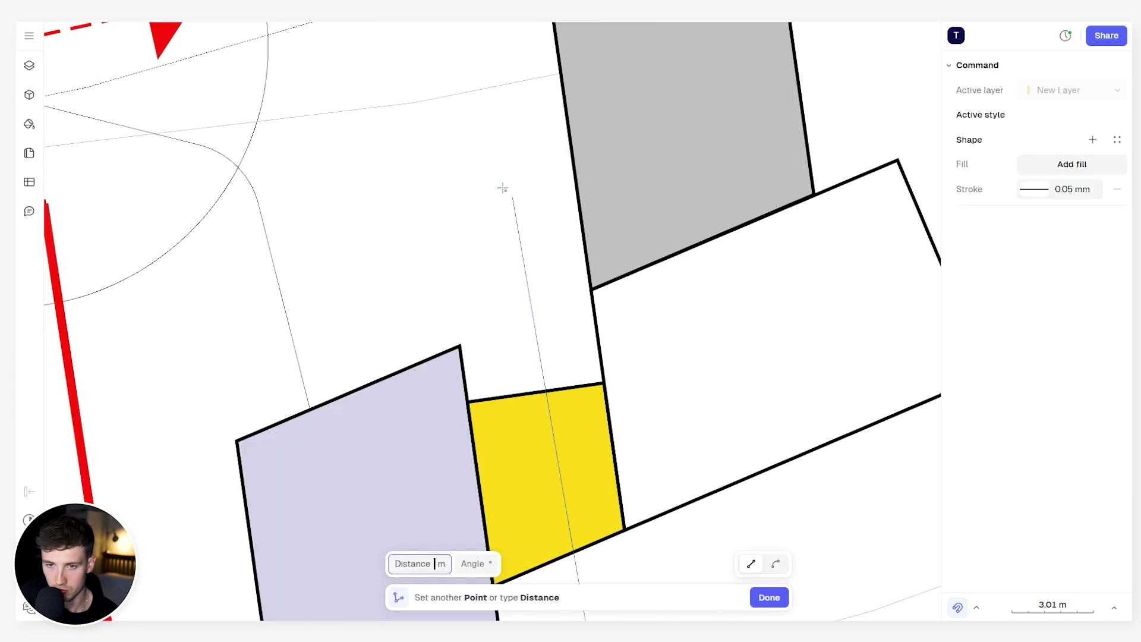
{"action": "key", "text": "Escape"}
{"action": "scroll", "coordinate": [494, 237], "scroll_direction": "down", "scroll_amount": 5}
Place the text label "entrance" on the yellow volume in the Koulen font at 1 m size.
{"action": "left_click", "coordinate": [568, 594]}
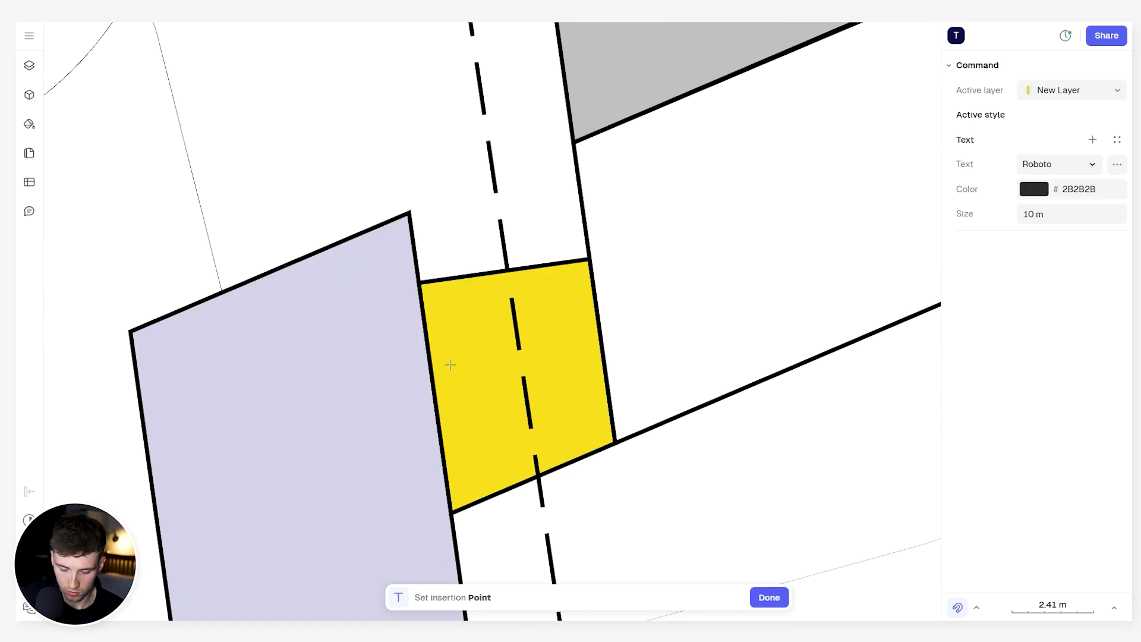
{"action": "left_click", "coordinate": [465, 366]}
{"action": "key", "text": "ctrl+a"}
{"action": "type", "text": "entrance"}
{"action": "left_click", "coordinate": [1059, 383]}
{"action": "left_click", "coordinate": [991, 240]}
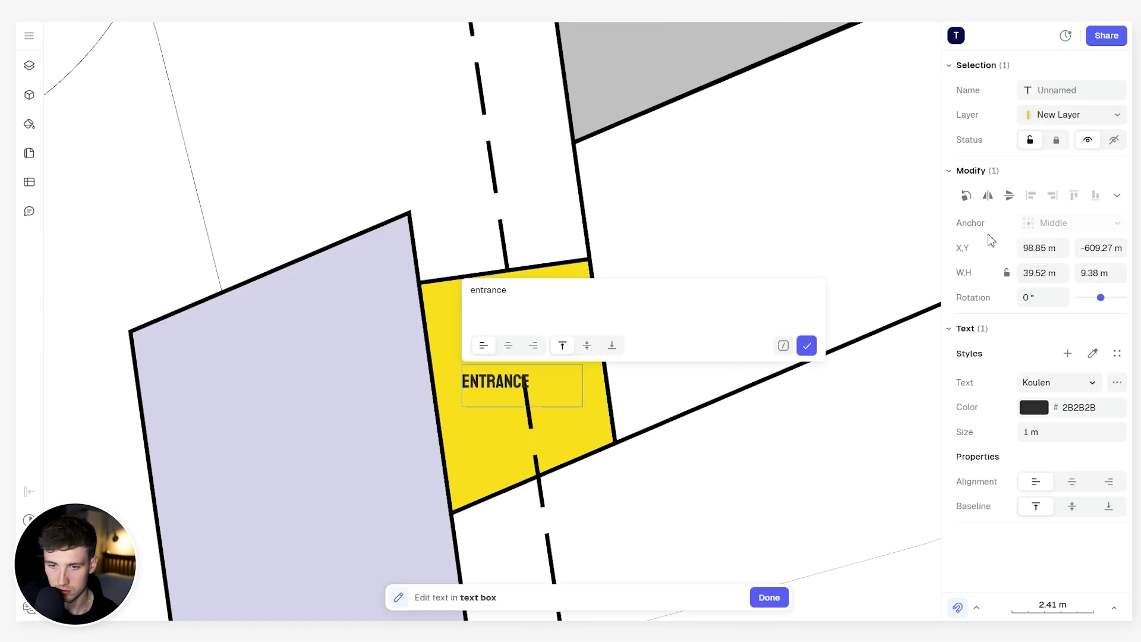
{"action": "scroll", "coordinate": [571, 429], "scroll_direction": "up", "scroll_amount": 3}
{"action": "key", "text": "Escape"}
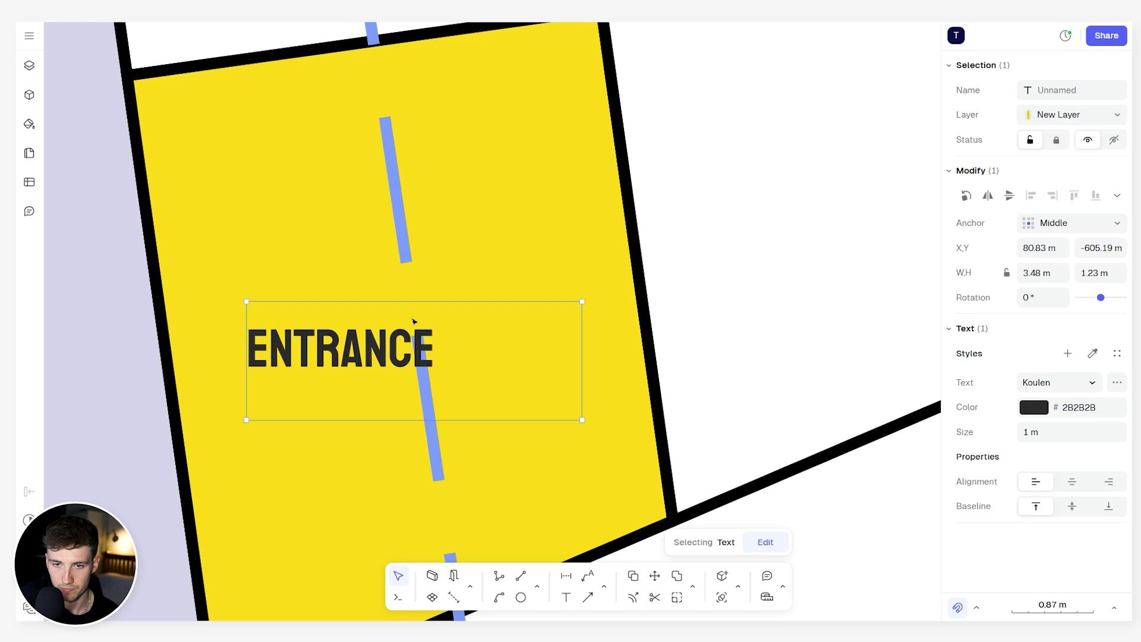
Move the "entrance" label so it sits centred on the dashed line inside the yellow volume.
{"action": "middle_click_drag", "start_coordinate": [370, 340], "coordinate": [459, 265]}
{"action": "scroll", "coordinate": [458, 265], "scroll_direction": "down", "scroll_amount": 2}
{"action": "middle_click_drag", "start_coordinate": [390, 46], "coordinate": [404, 82]}
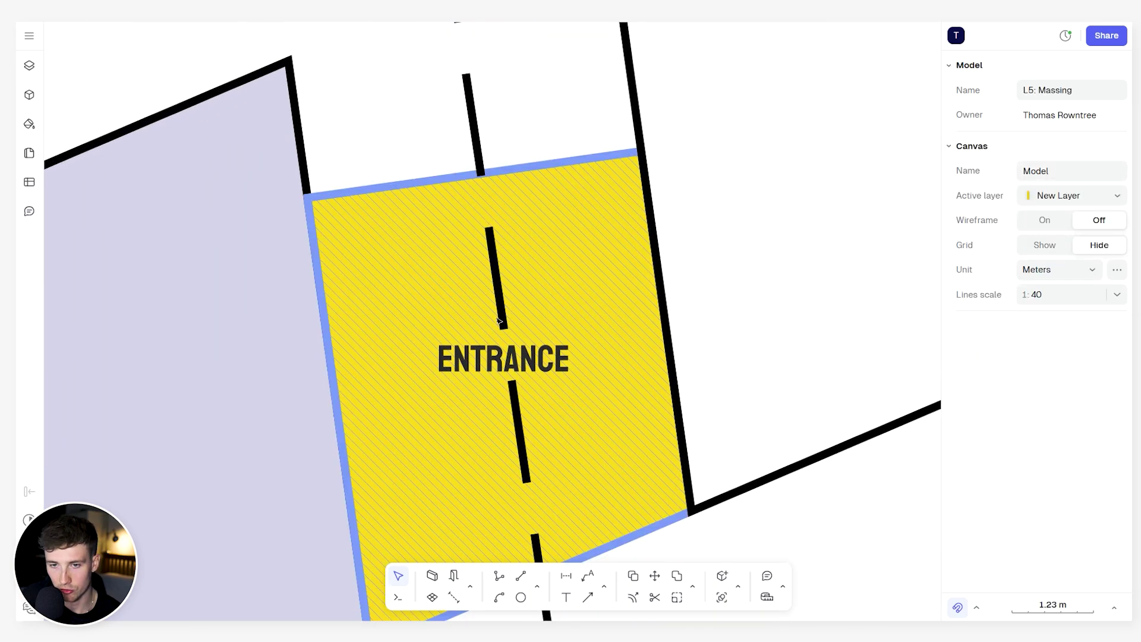
Examine how the grey, white, yellow and lavender volumes meet along the dashed axis within the site boundary.
{"action": "scroll", "coordinate": [481, 279], "scroll_direction": "down", "scroll_amount": 5}
{"action": "middle_click_drag", "start_coordinate": [482, 279], "coordinate": [498, 311]}
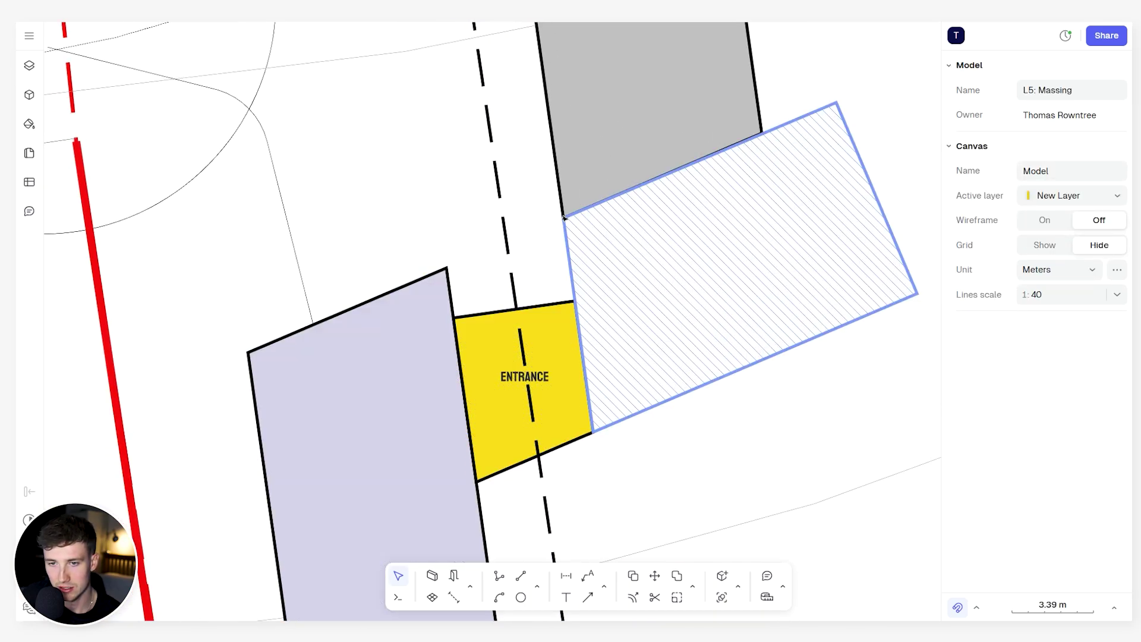
{"action": "scroll", "coordinate": [479, 244], "scroll_direction": "down", "scroll_amount": 3}
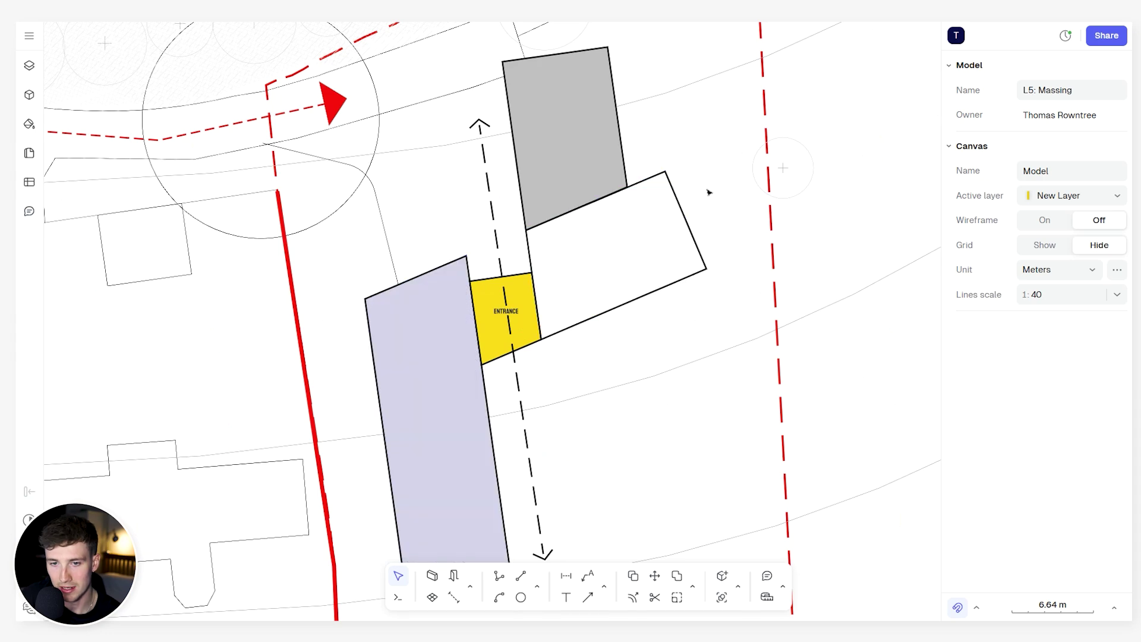
{"action": "scroll", "coordinate": [450, 271], "scroll_direction": "down", "scroll_amount": 2}
{"action": "scroll", "coordinate": [461, 229], "scroll_direction": "left", "scroll_amount": 1}
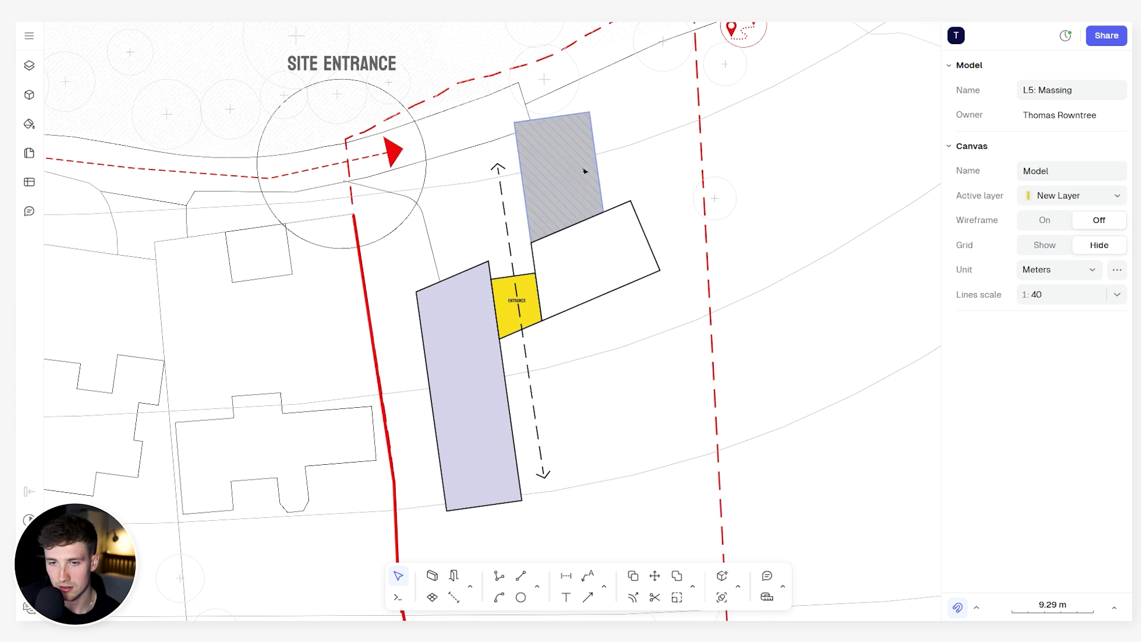
{"action": "scroll", "coordinate": [476, 252], "scroll_direction": "up", "scroll_amount": 3}
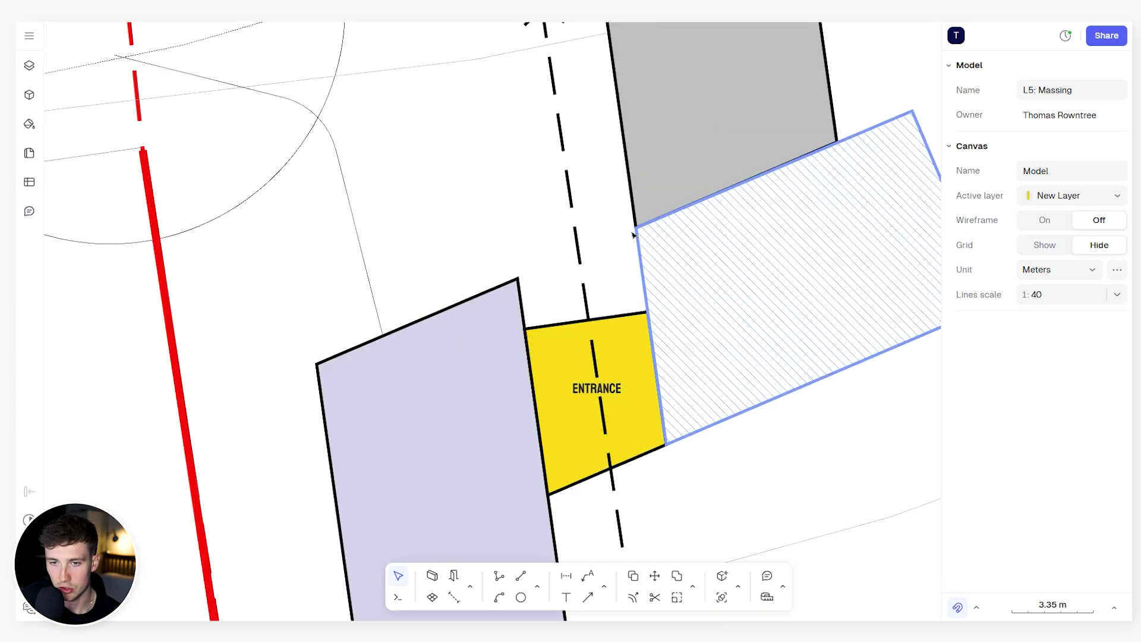
{"action": "scroll", "coordinate": [521, 234], "scroll_direction": "down", "scroll_amount": 1}
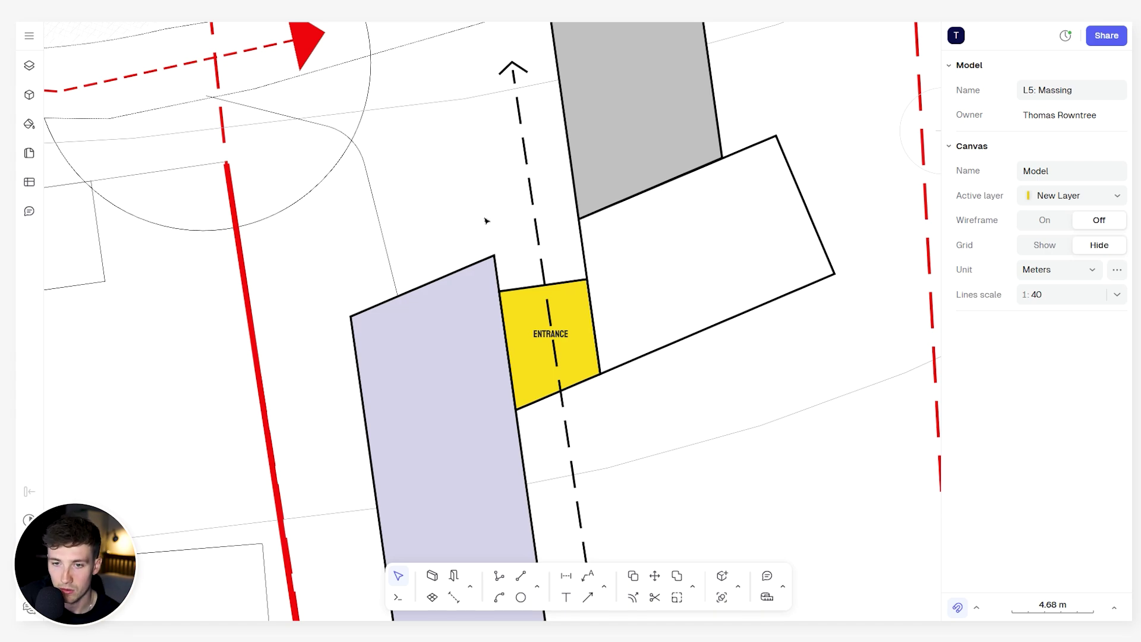
{"action": "scroll", "coordinate": [503, 232], "scroll_direction": "down", "scroll_amount": 1}
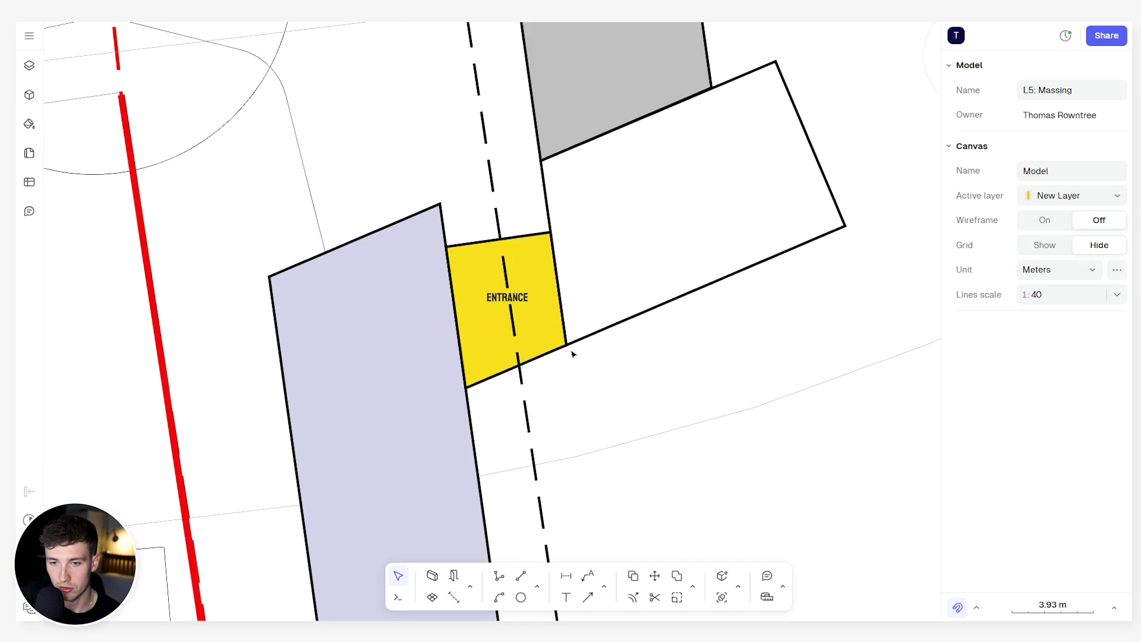
{"action": "scroll", "coordinate": [542, 357], "scroll_direction": "down", "scroll_amount": 3}
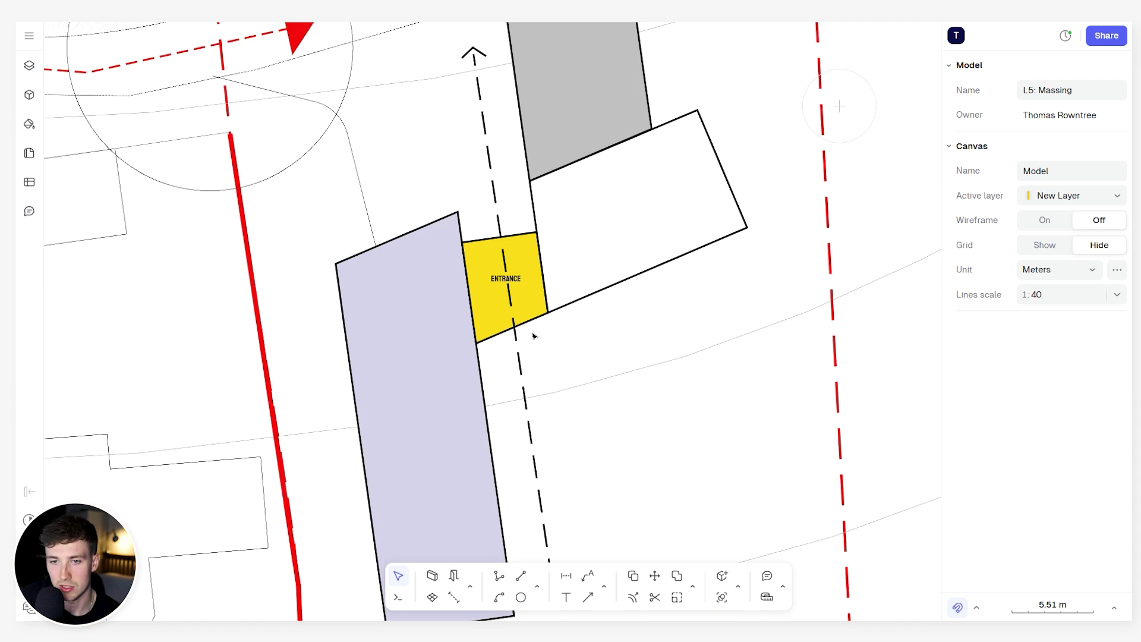
{"action": "scroll", "coordinate": [534, 336], "scroll_direction": "down", "scroll_amount": 5}
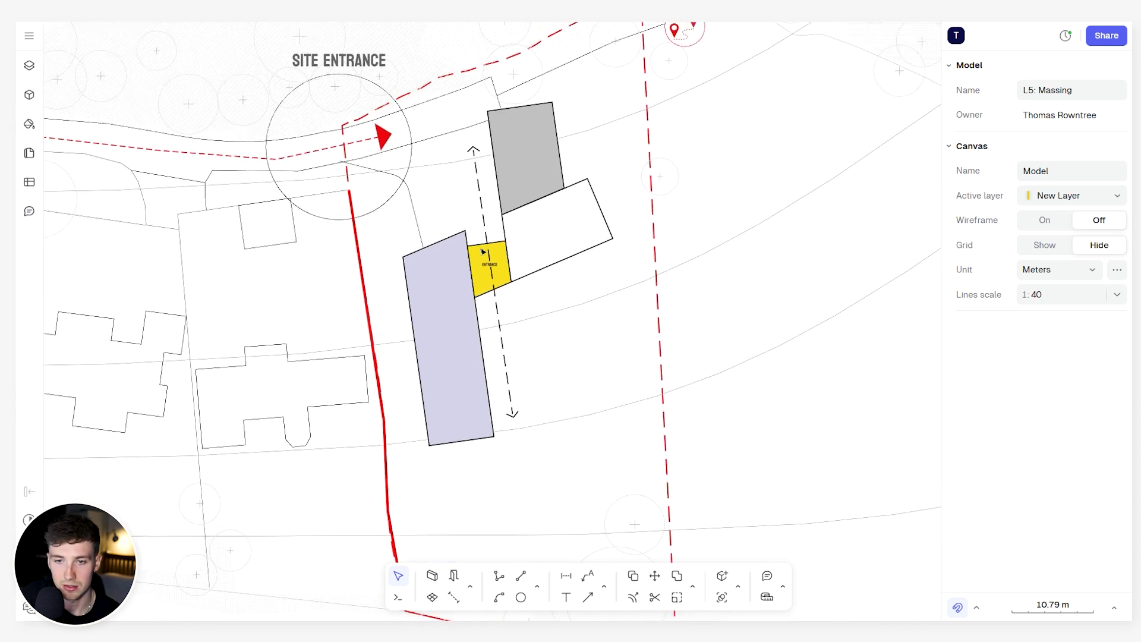
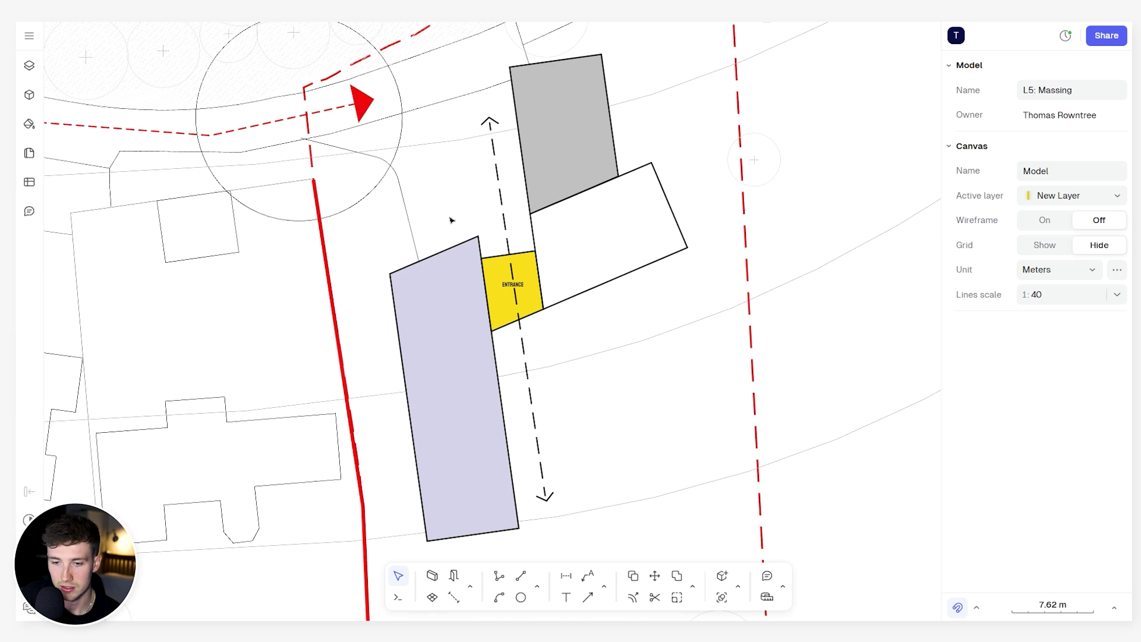
Draw a small upright rectangle about 3.2 by 5.9 m just above the lavender volume, beside the curved drive line.
{"action": "left_click", "coordinate": [537, 588]}
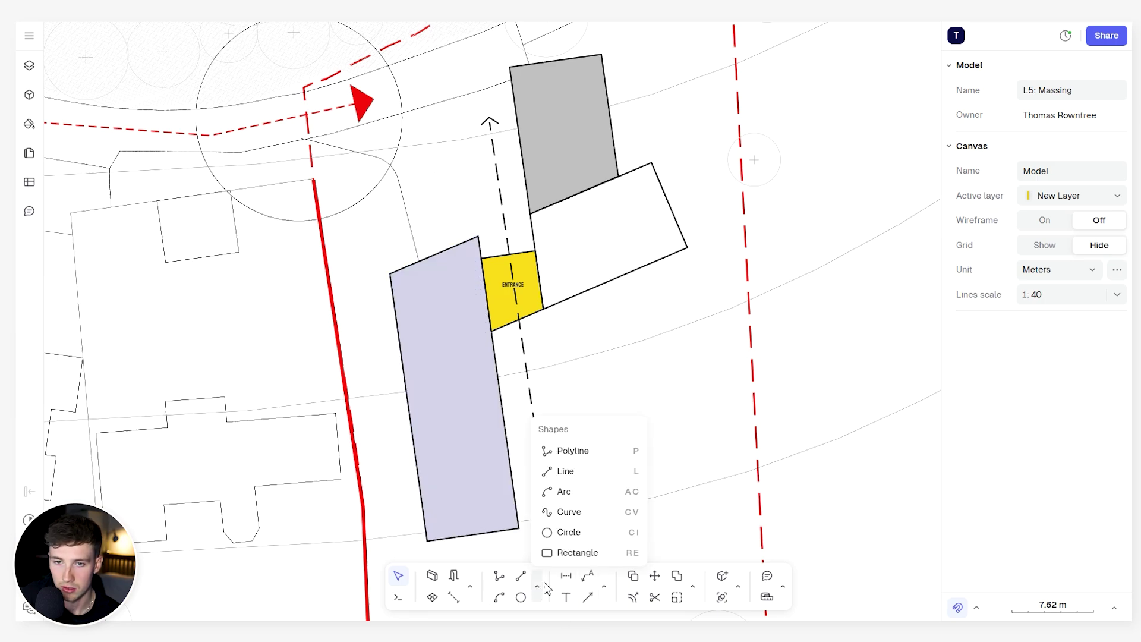
{"action": "left_click", "coordinate": [572, 553]}
{"action": "scroll", "coordinate": [428, 164], "scroll_direction": "up", "scroll_amount": 3}
{"action": "left_click", "coordinate": [437, 174]}
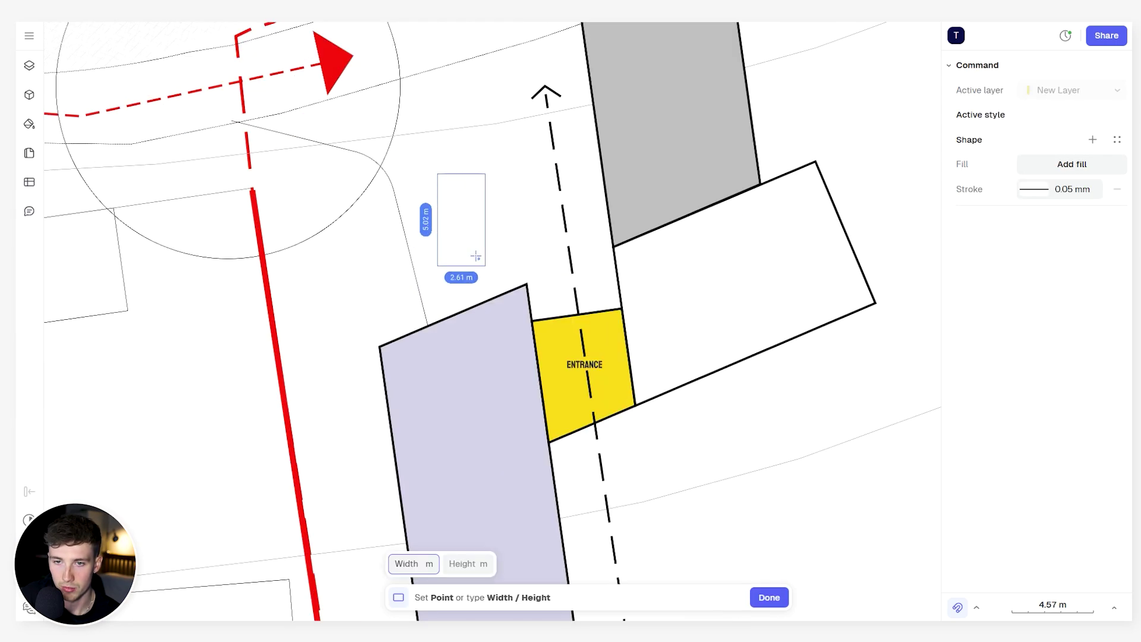
{"action": "left_click", "coordinate": [492, 269]}
Rotate the small rectangle above the lavender volume by 15° and shift it slightly towards the drive line.
{"action": "left_click_drag", "start_coordinate": [494, 161], "coordinate": [477, 153]}
{"action": "left_click_drag", "start_coordinate": [464, 229], "coordinate": [453, 229]}
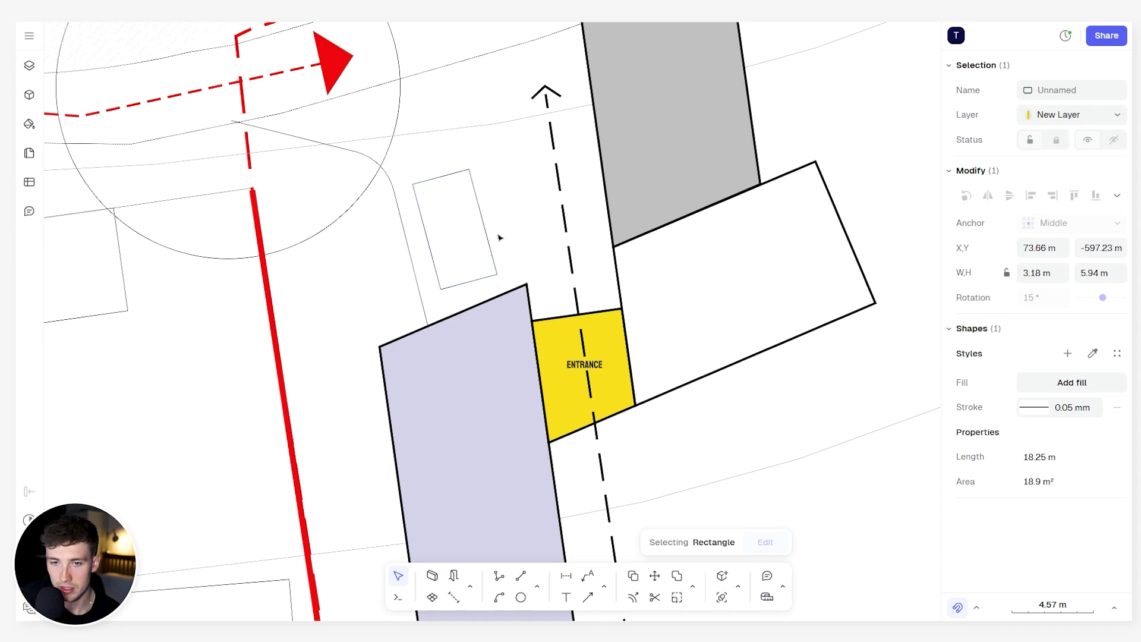
{"action": "scroll", "coordinate": [499, 238], "scroll_direction": "down", "scroll_amount": 5}
{"action": "left_click", "coordinate": [346, 257]}
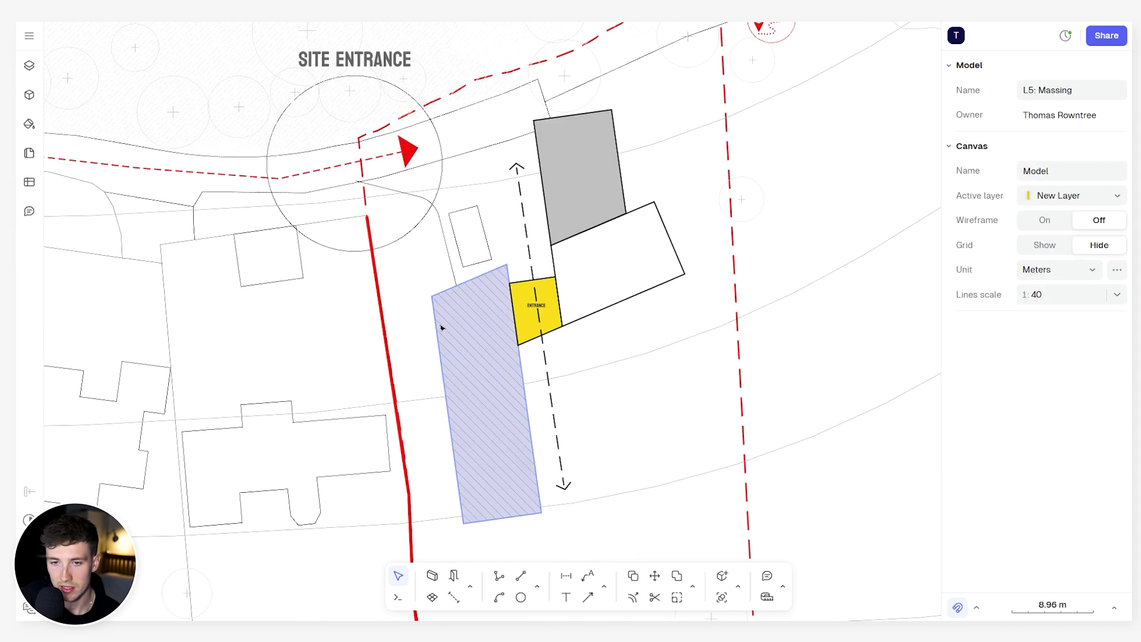
Examine the lavender volume in relation to the neighbouring houses, the open side of the site and the wider surroundings.
{"action": "scroll", "coordinate": [446, 355], "scroll_direction": "down", "scroll_amount": 3}
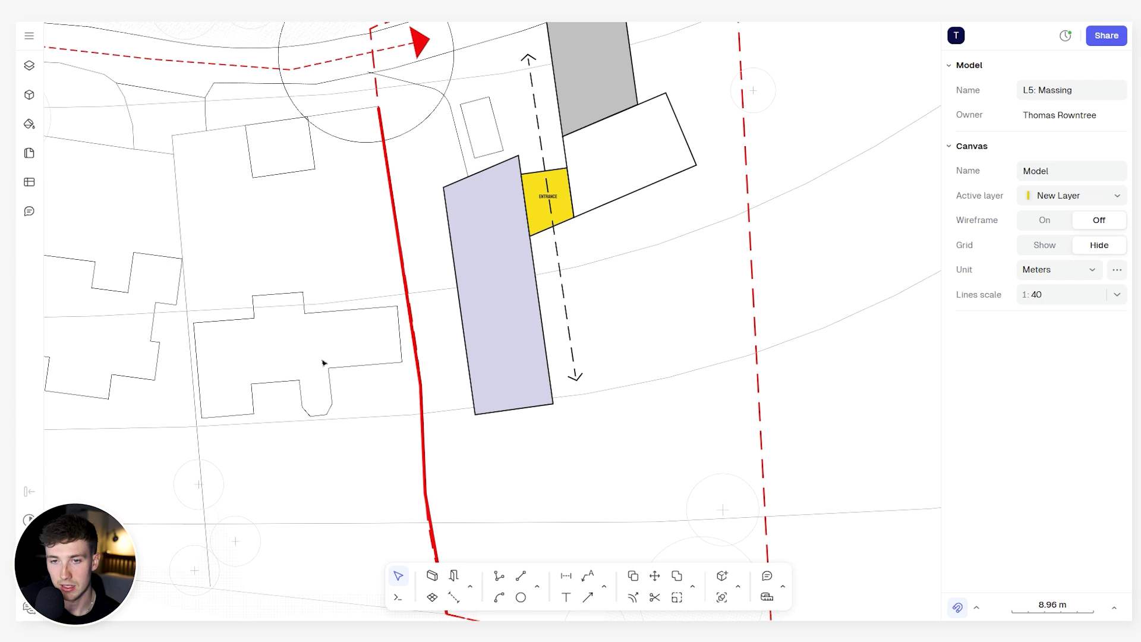
{"action": "scroll", "coordinate": [423, 295], "scroll_direction": "right", "scroll_amount": 2}
{"action": "scroll", "coordinate": [422, 296], "scroll_direction": "up", "scroll_amount": 1}
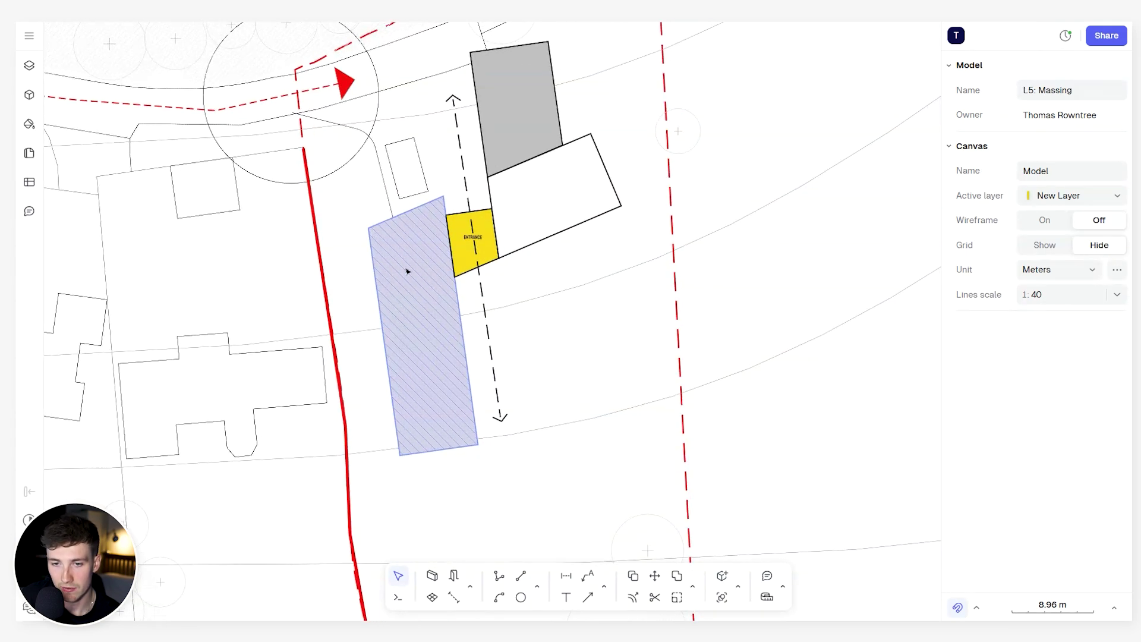
{"action": "scroll", "coordinate": [430, 252], "scroll_direction": "up", "scroll_amount": 5, "text": "ctrl"}
{"action": "scroll", "coordinate": [433, 402], "scroll_direction": "down", "scroll_amount": 2}
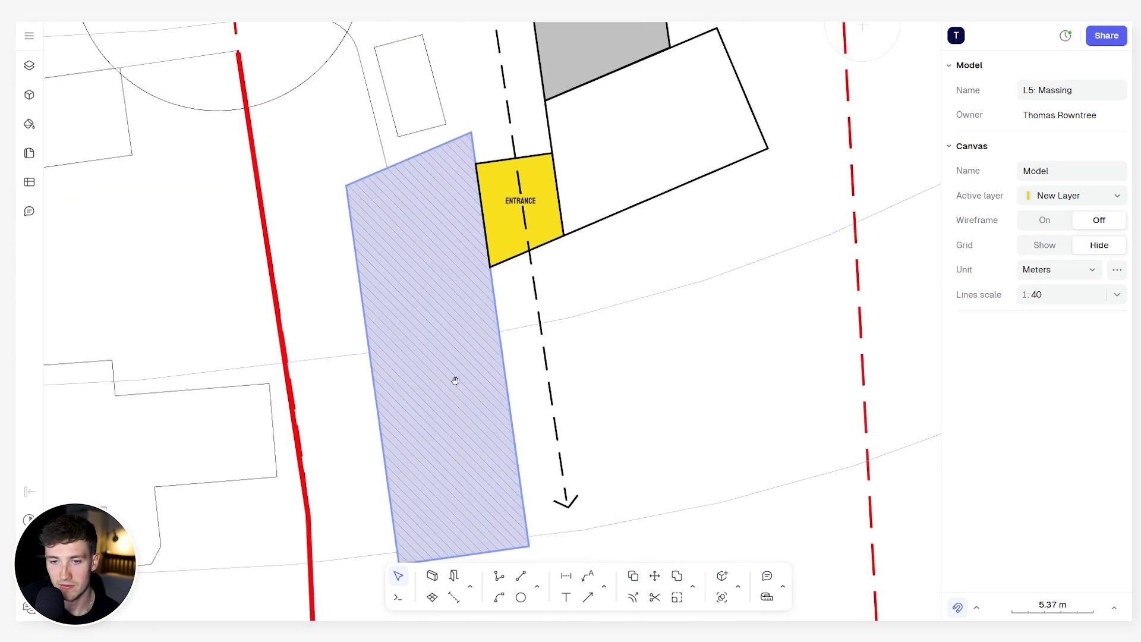
{"action": "scroll", "coordinate": [456, 389], "scroll_direction": "down", "scroll_amount": 3, "text": "ctrl"}
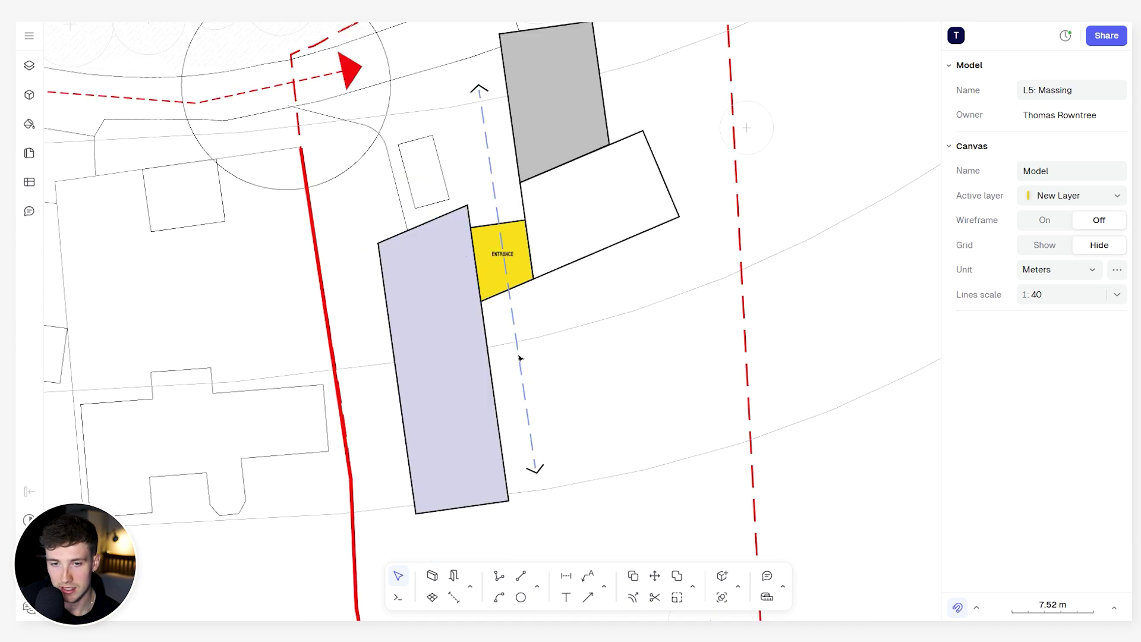
{"action": "scroll", "coordinate": [420, 343], "scroll_direction": "right", "scroll_amount": 3}
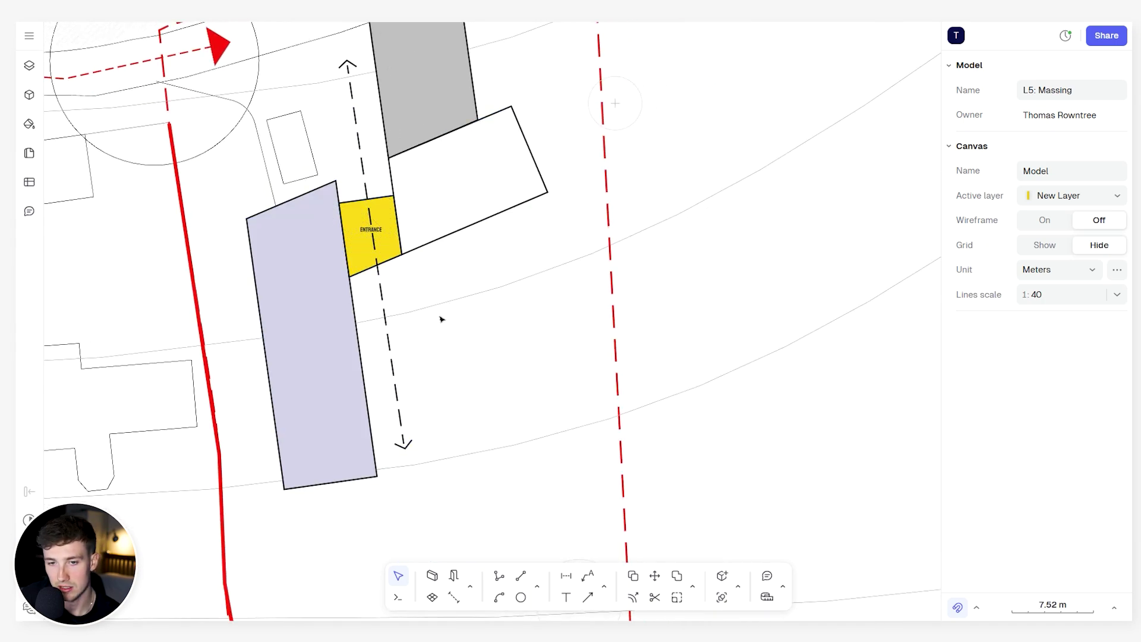
{"action": "scroll", "coordinate": [440, 318], "scroll_direction": "down", "scroll_amount": 5, "text": "ctrl"}
{"action": "scroll", "coordinate": [431, 321], "scroll_direction": "up", "scroll_amount": 5, "text": "ctrl"}
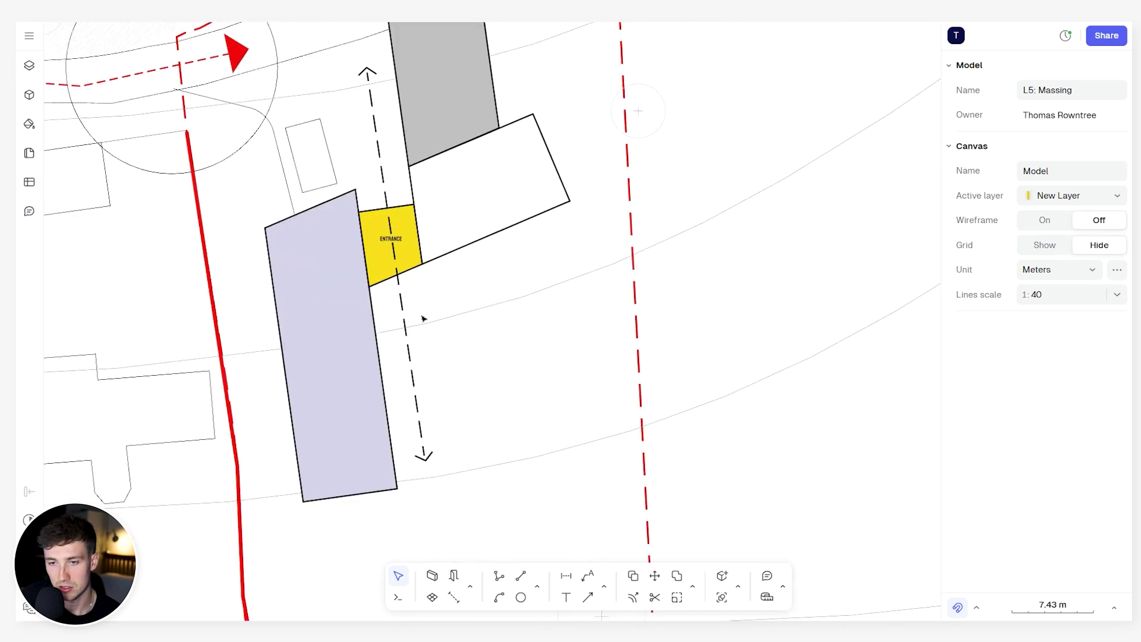
{"action": "scroll", "coordinate": [420, 317], "scroll_direction": "down", "scroll_amount": 4, "text": "ctrl"}
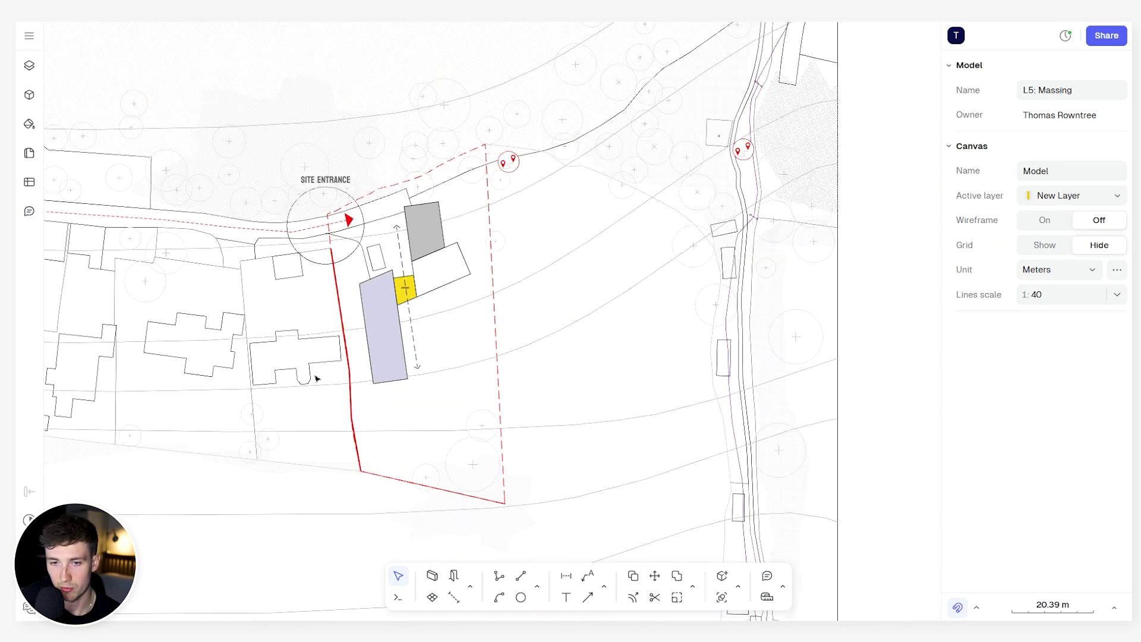
Draw a circle with a radius of about 5 m around the yellow entrance volume.
{"action": "scroll", "coordinate": [397, 303], "scroll_direction": "up", "scroll_amount": 4, "text": "ctrl"}
{"action": "middle_click_drag", "start_coordinate": [401, 256], "coordinate": [481, 314]}
{"action": "scroll", "coordinate": [485, 273], "scroll_direction": "up", "scroll_amount": 2, "text": "ctrl"}
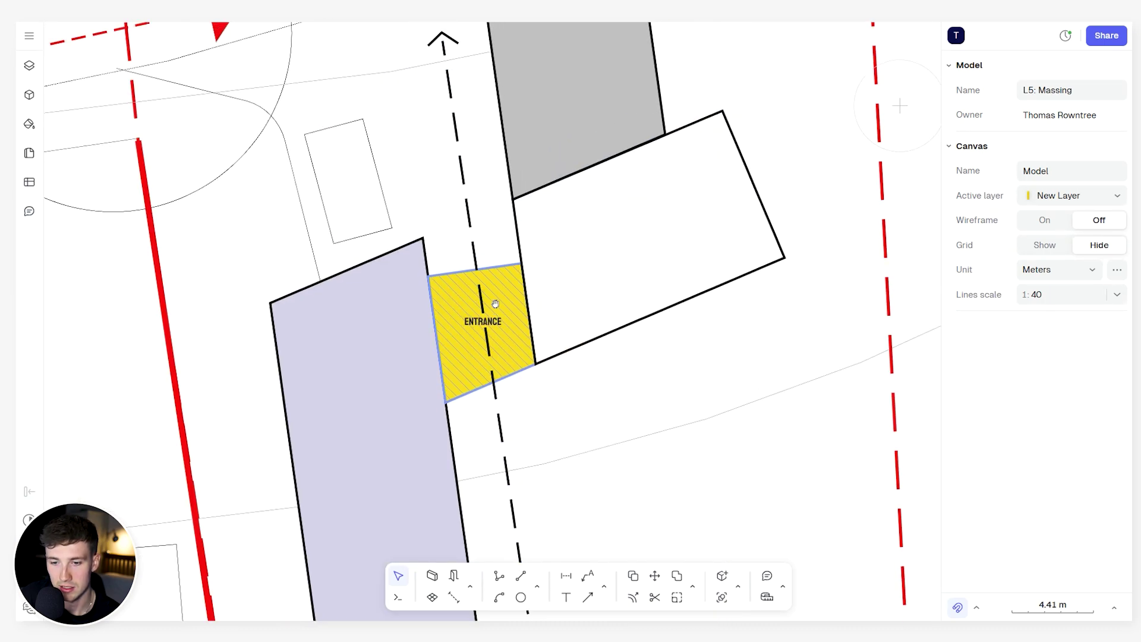
{"action": "left_click", "coordinate": [521, 597]}
{"action": "left_click", "coordinate": [483, 338]}
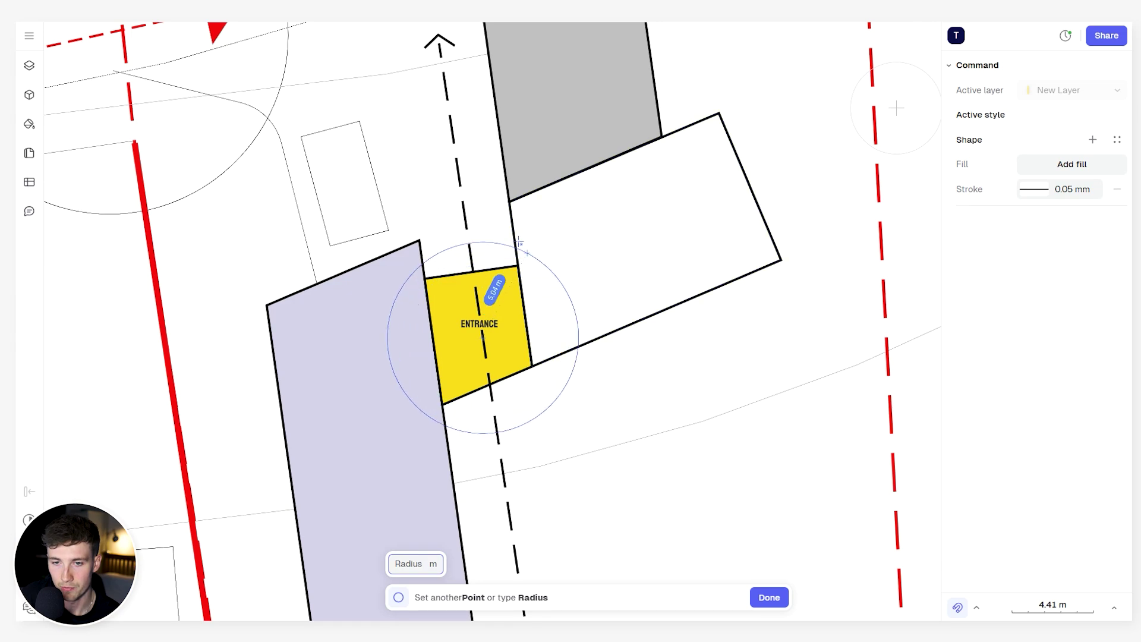
{"action": "left_click", "coordinate": [506, 262]}
{"action": "scroll", "coordinate": [482, 327], "scroll_direction": "up", "scroll_amount": 2, "text": "ctrl"}
{"action": "key", "text": "Escape"}
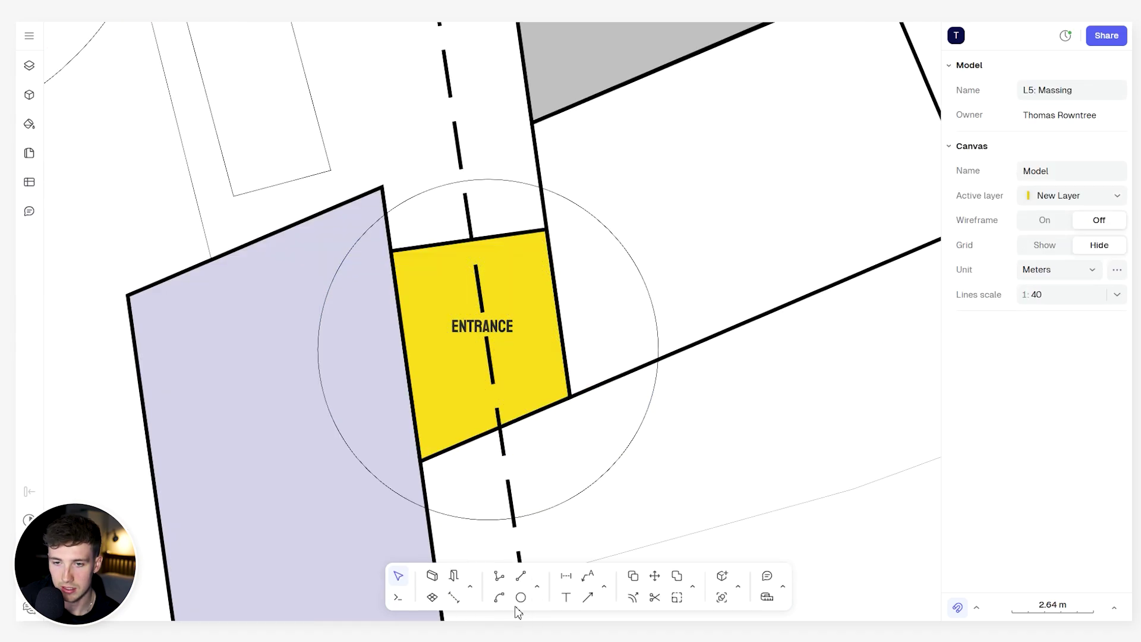
Draw two straight lines, one from the entrance into the white volume and one from the lavender volume into the entrance.
{"action": "left_click", "coordinate": [499, 575]}
{"action": "left_click", "coordinate": [535, 328]}
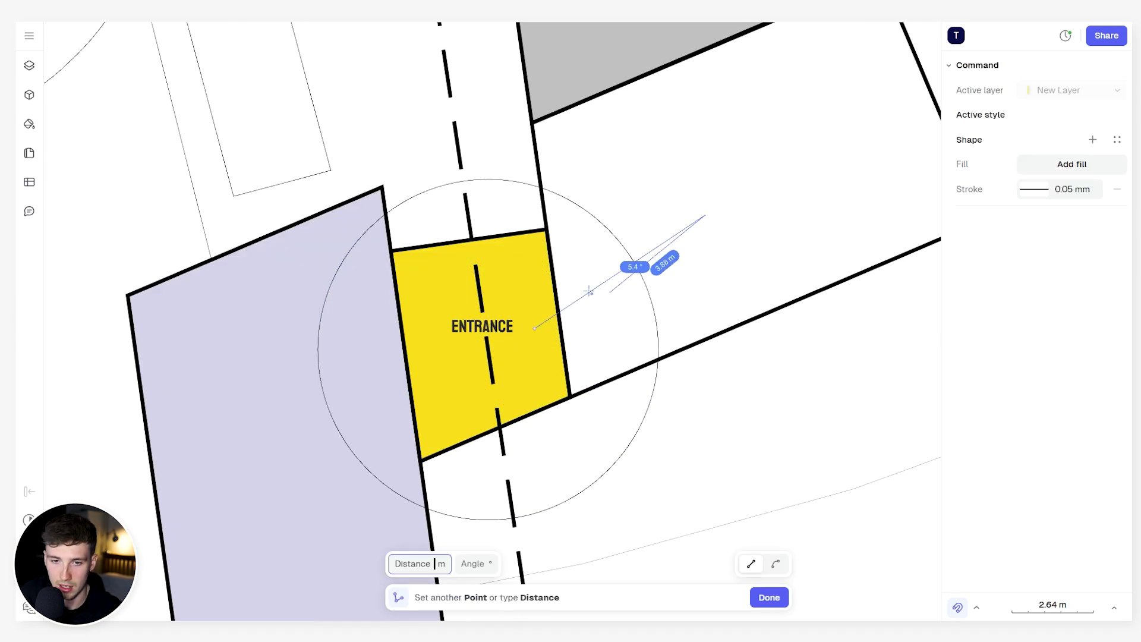
{"action": "double_click", "coordinate": [629, 266]}
{"action": "key", "text": "p"}
{"action": "left_click", "coordinate": [283, 351]}
{"action": "double_click", "coordinate": [495, 333]}
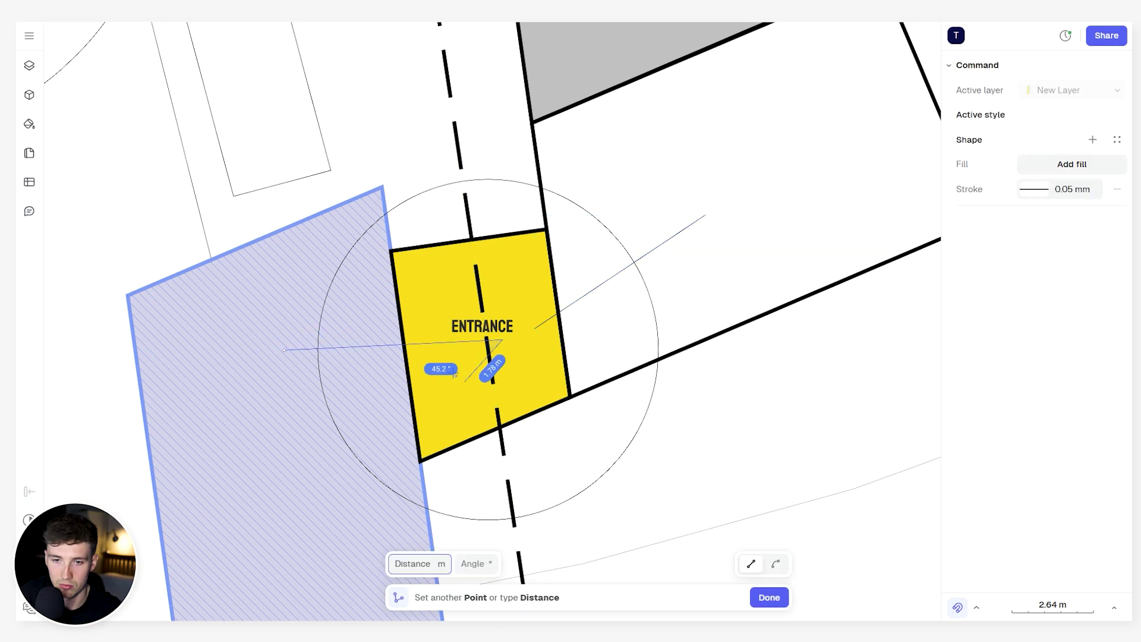
Draw two more straight lines from the entrance, one down into the lavender volume and one up into the grey volume.
{"action": "key", "text": "p"}
{"action": "left_click", "coordinate": [450, 373]}
{"action": "scroll", "coordinate": [455, 256], "scroll_direction": "down", "scroll_amount": 5}
{"action": "scroll", "coordinate": [455, 256], "scroll_direction": "down", "scroll_amount": 2}
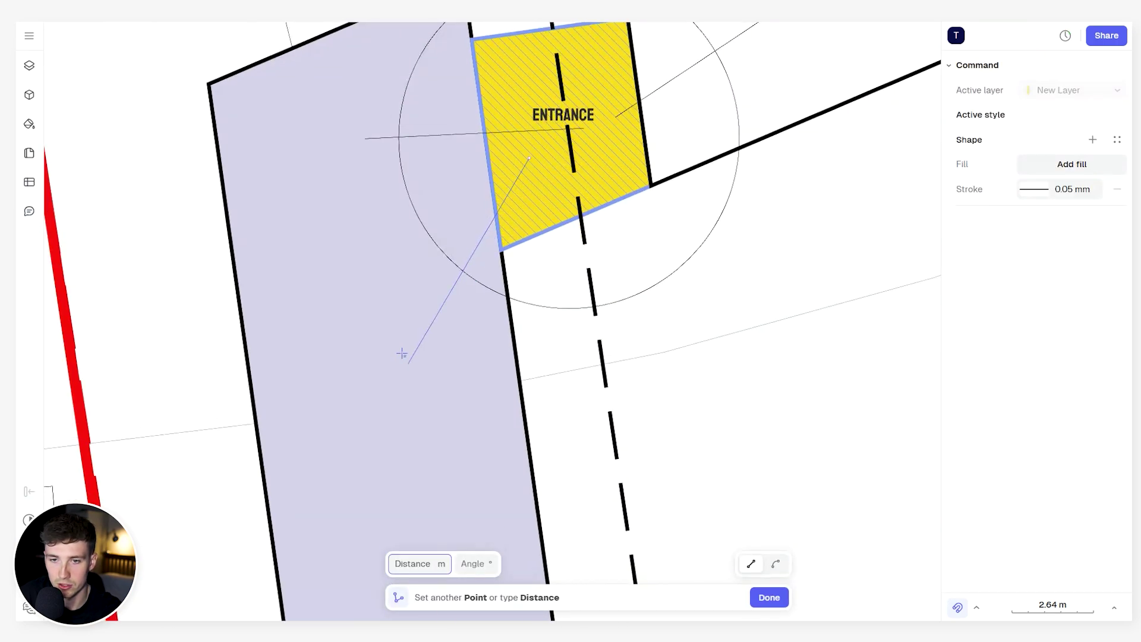
{"action": "double_click", "coordinate": [526, 157]}
{"action": "scroll", "coordinate": [511, 300], "scroll_direction": "down", "scroll_amount": 3, "text": "ctrl"}
{"action": "key", "text": "p"}
{"action": "left_click", "coordinate": [480, 272]}
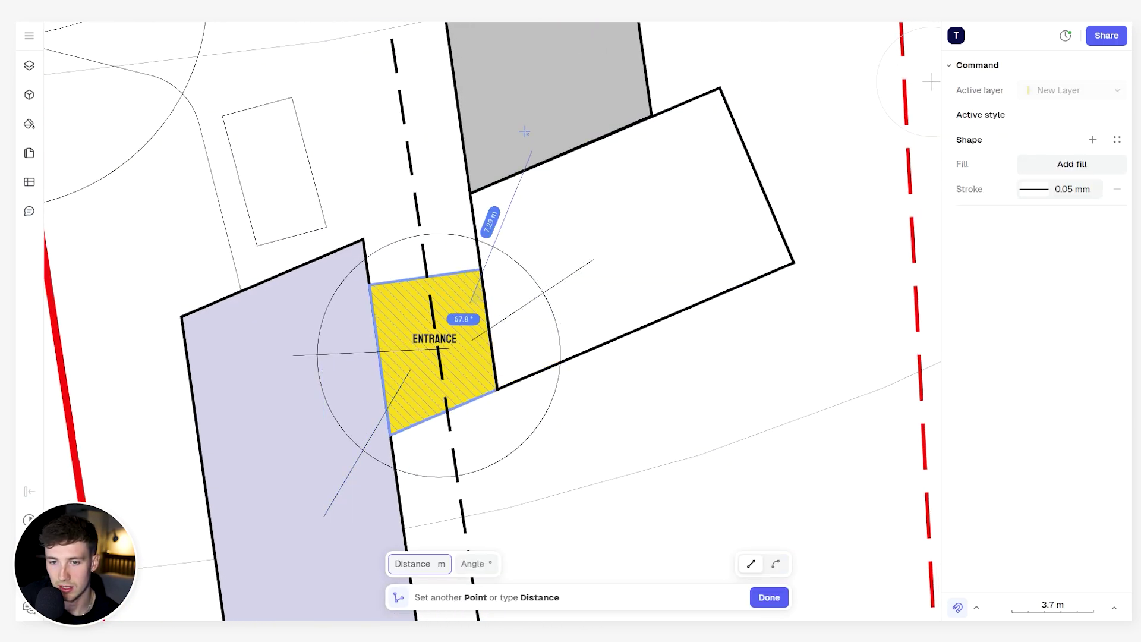
{"action": "double_click", "coordinate": [542, 66]}
{"action": "key", "text": "Escape"}
Draw a rectangle about 25.4 by 2.9 m across the sloping ground line in Site Section AA.
{"action": "scroll", "coordinate": [450, 327], "scroll_direction": "down", "scroll_amount": 3, "text": "ctrl"}
{"action": "middle_click_drag", "start_coordinate": [450, 326], "coordinate": [492, 319]}
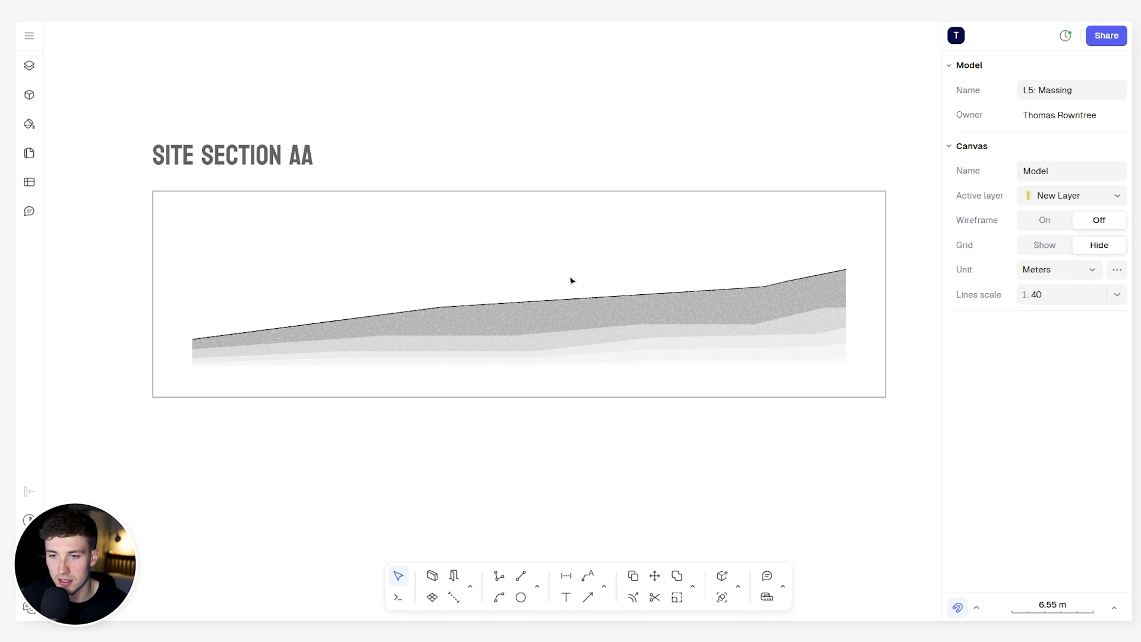
{"action": "scroll", "coordinate": [594, 279], "scroll_direction": "up", "scroll_amount": 3, "text": "ctrl"}
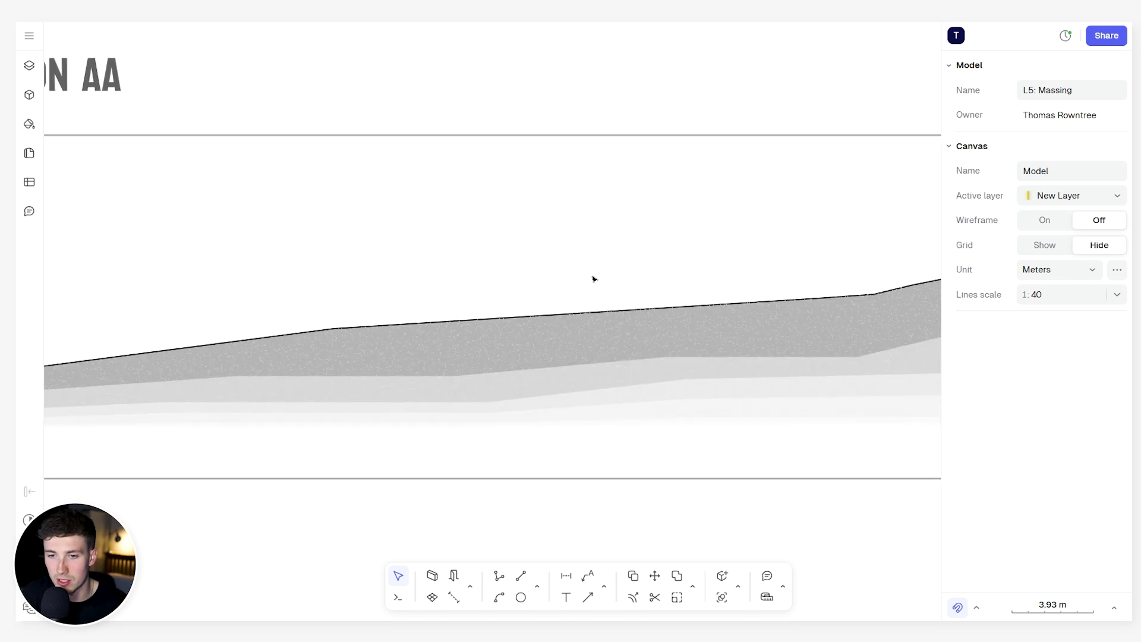
{"action": "left_click", "coordinate": [538, 587]}
{"action": "left_click", "coordinate": [570, 552]}
{"action": "scroll", "coordinate": [476, 381], "scroll_direction": "down", "scroll_amount": 3, "text": "ctrl"}
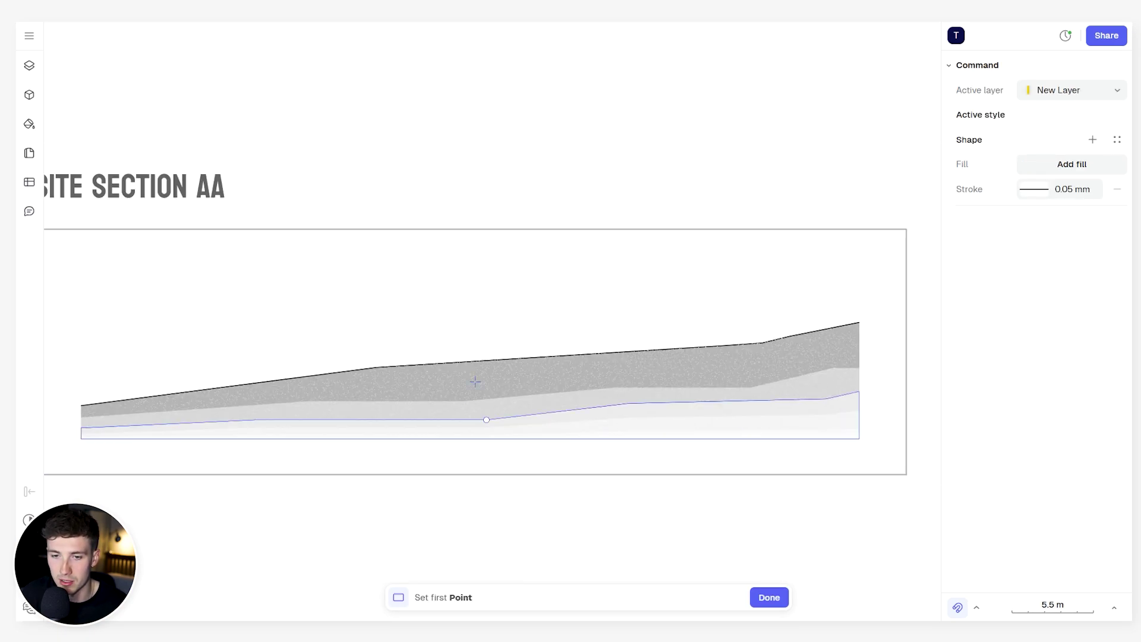
{"action": "scroll", "coordinate": [491, 340], "scroll_direction": "up", "scroll_amount": 4, "text": "ctrl"}
{"action": "left_click", "coordinate": [383, 300]}
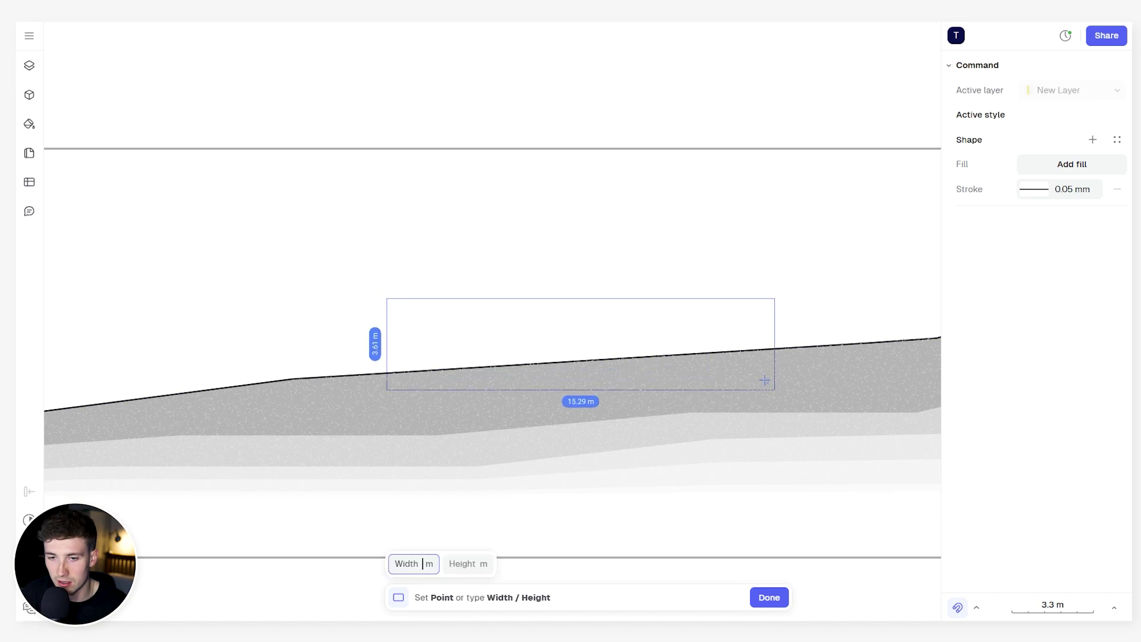
{"action": "scroll", "coordinate": [776, 356], "scroll_direction": "right", "scroll_amount": 5}
{"action": "scroll", "coordinate": [840, 363], "scroll_direction": "right", "scroll_amount": 2}
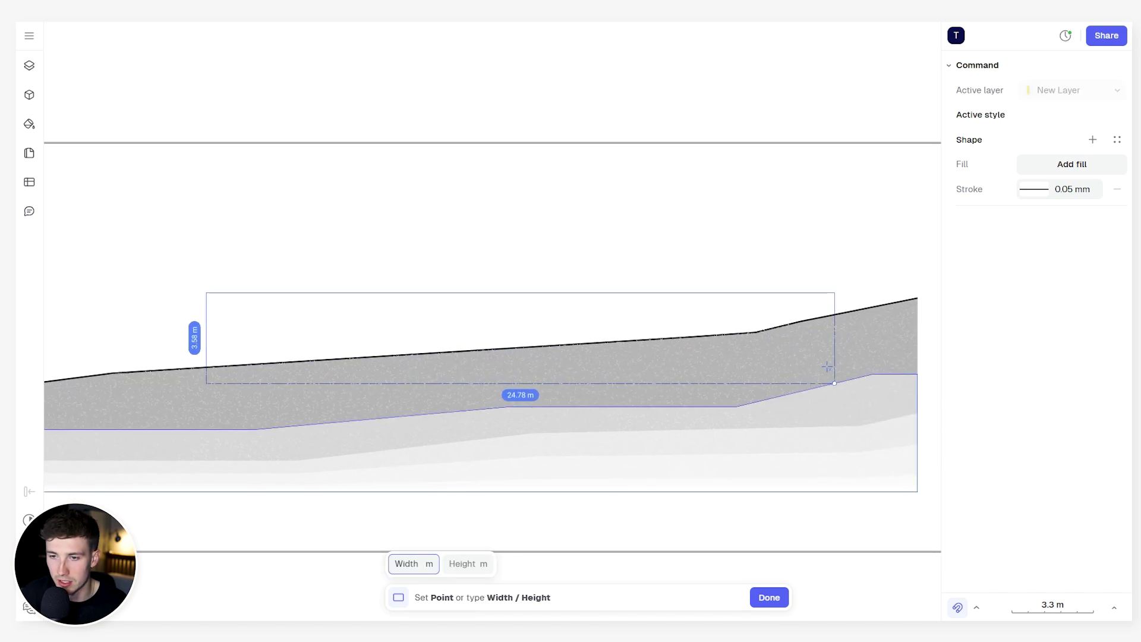
{"action": "left_click", "coordinate": [840, 357]}
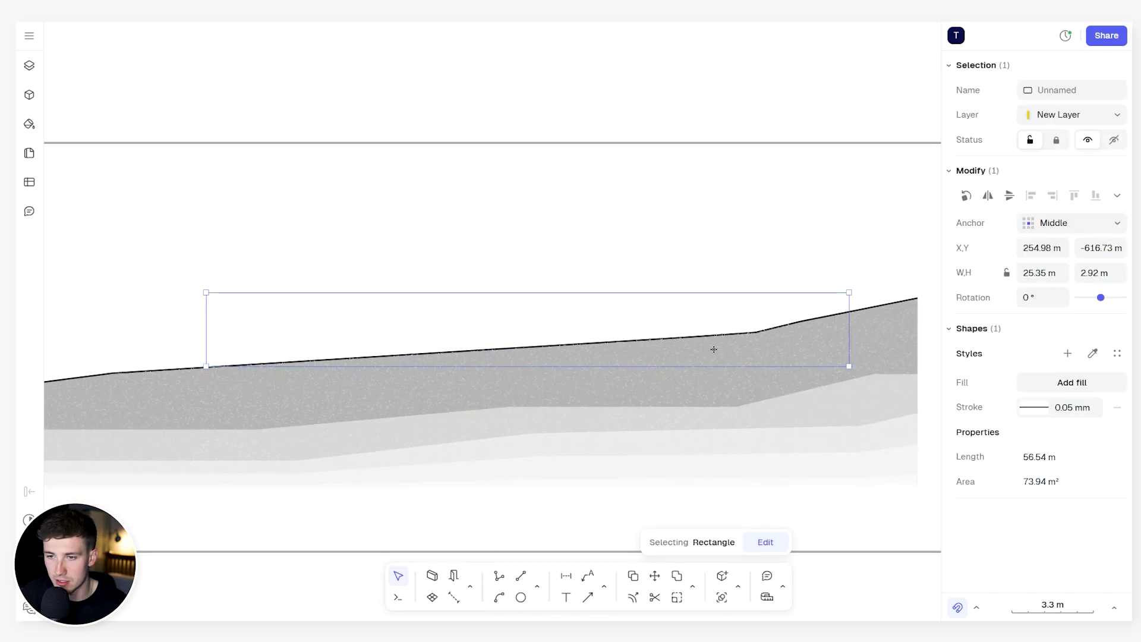
Set the stroke of the section rectangle to 3 mm.
{"action": "left_click", "coordinate": [1068, 404]}
{"action": "type", "text": "0.5"}
{"action": "key", "text": "Return"}
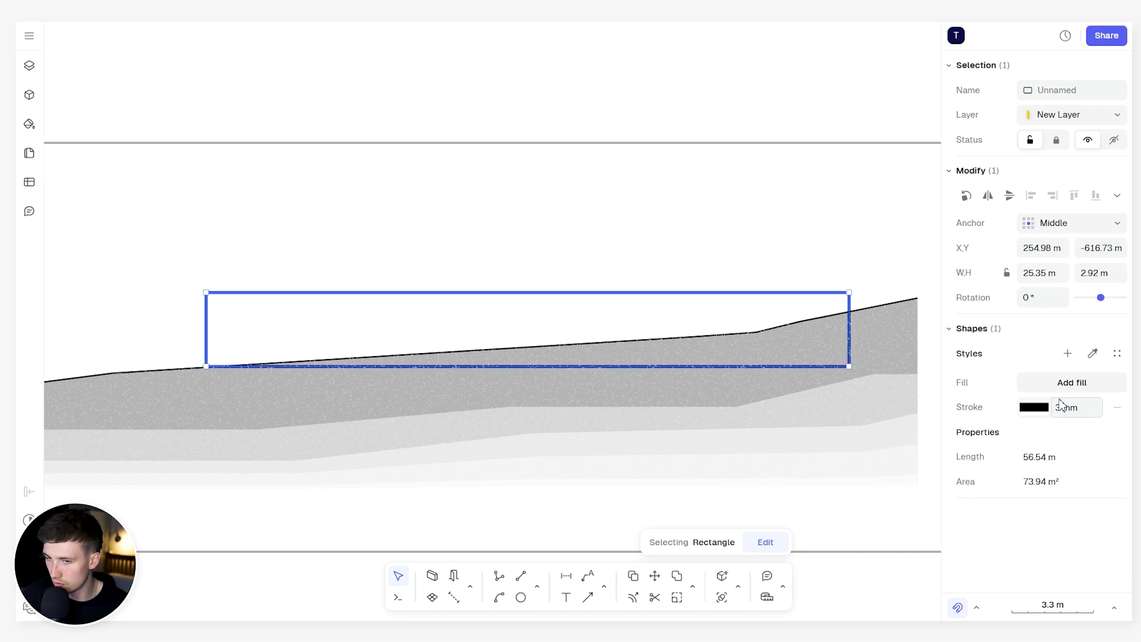
Examine the divided massing outline against the sloping ground line along Site Section AA.
{"action": "key", "text": "Escape"}
{"action": "scroll", "coordinate": [617, 243], "scroll_direction": "up", "scroll_amount": 3}
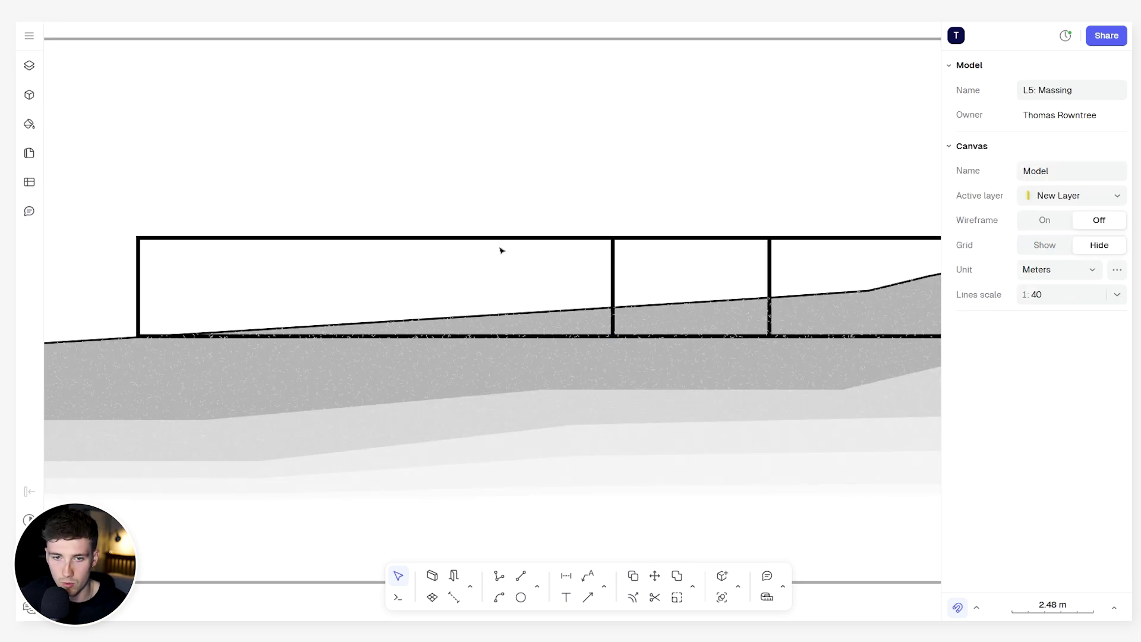
{"action": "middle_click_drag", "start_coordinate": [338, 288], "coordinate": [598, 279]}
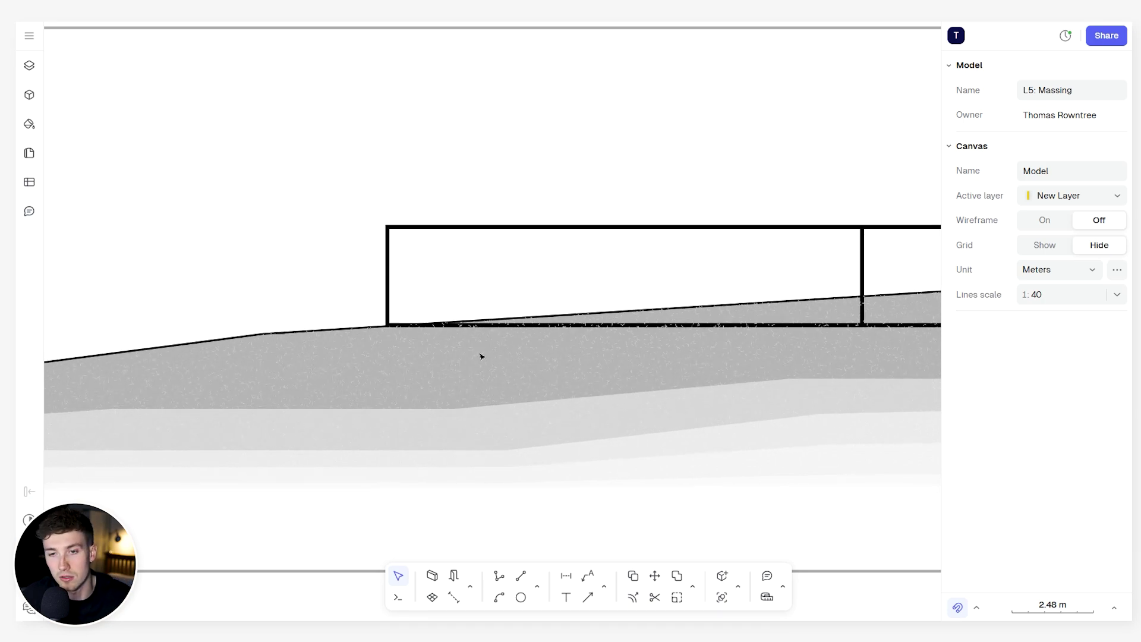
{"action": "middle_click_drag", "start_coordinate": [486, 319], "coordinate": [293, 249]}
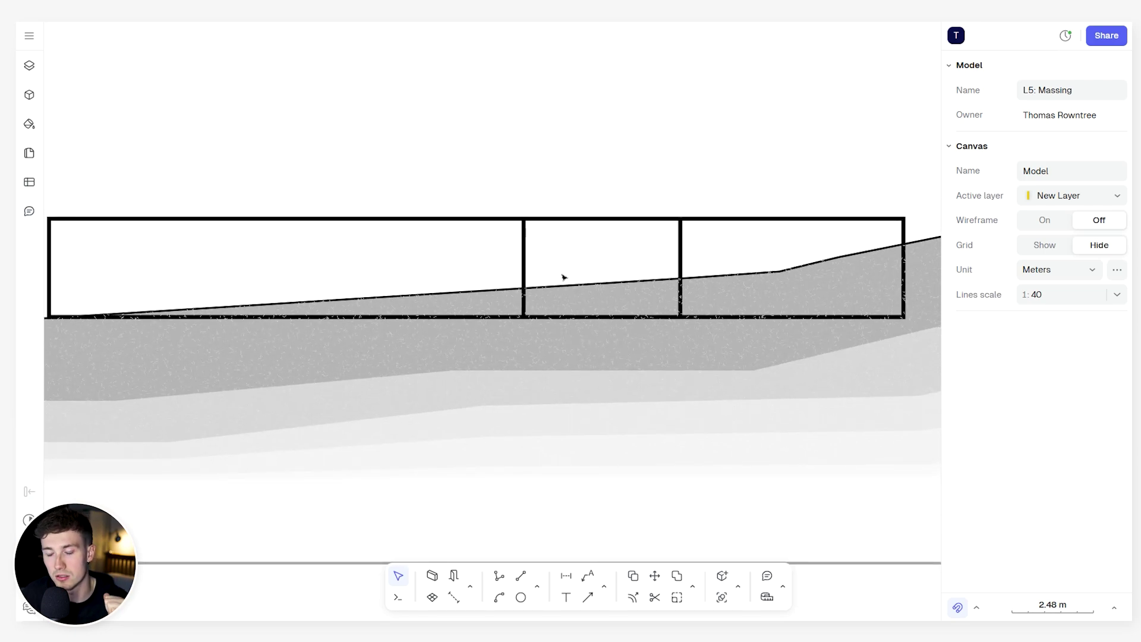
{"action": "mouse_move", "coordinate": [763, 245]}
{"action": "middle_mouse_down"}
{"action": "mouse_move", "coordinate": [618, 248]}
{"action": "mouse_move", "coordinate": [516, 277]}
{"action": "middle_mouse_up"}
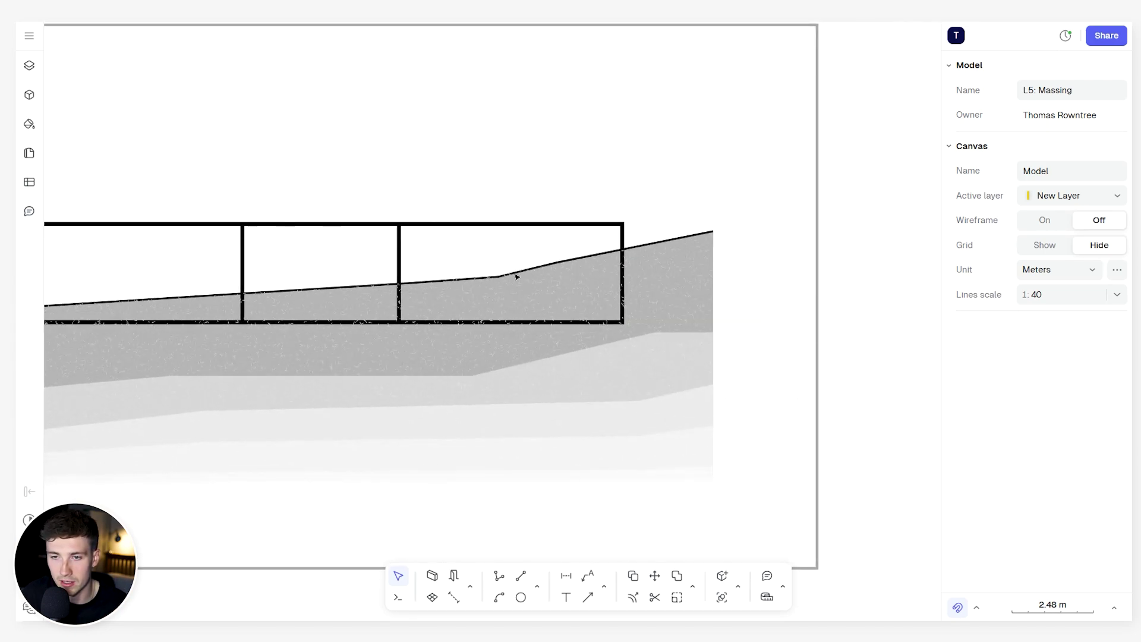
{"action": "mouse_move", "coordinate": [447, 275]}
{"action": "middle_mouse_down"}
{"action": "mouse_move", "coordinate": [735, 285]}
{"action": "mouse_move", "coordinate": [724, 283]}
{"action": "middle_mouse_up"}
{"action": "scroll", "coordinate": [737, 286], "scroll_direction": "down", "scroll_amount": 3}
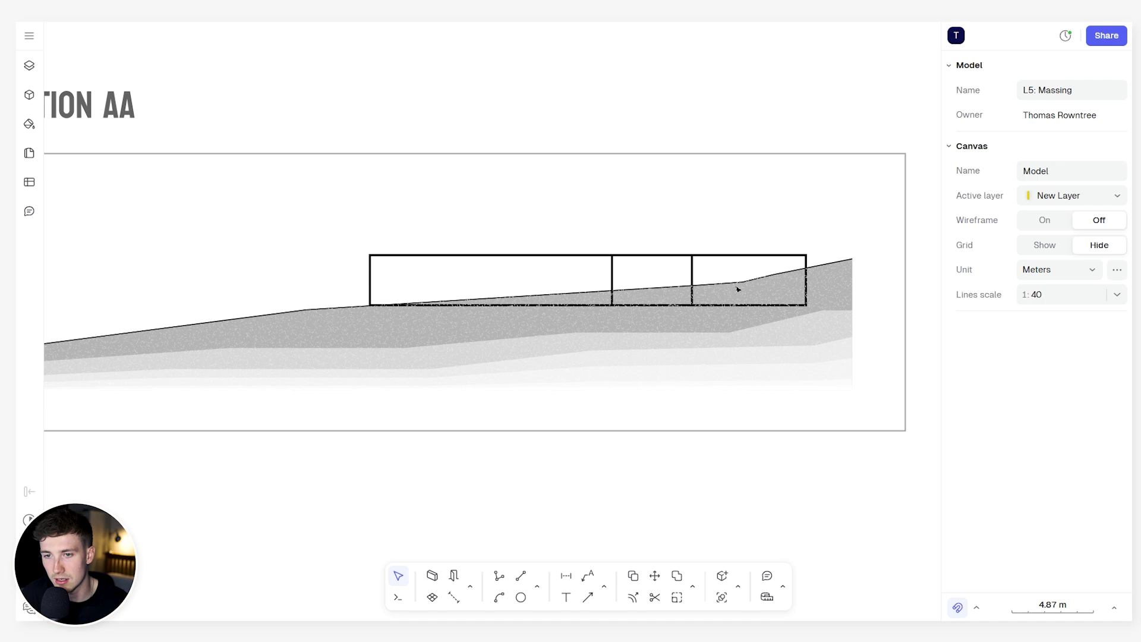
Examine the yellow entrance link between the lavender and white volumes on the site plan.
{"action": "scroll", "coordinate": [675, 267], "scroll_direction": "up", "scroll_amount": 2}
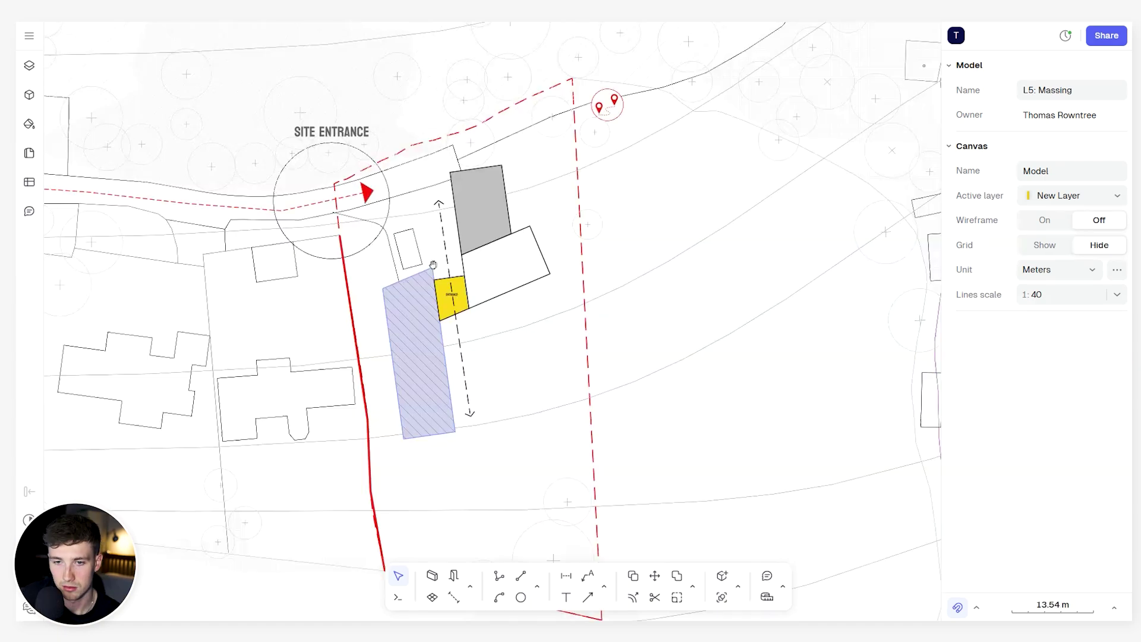
{"action": "scroll", "coordinate": [437, 262], "scroll_direction": "up", "scroll_amount": 2}
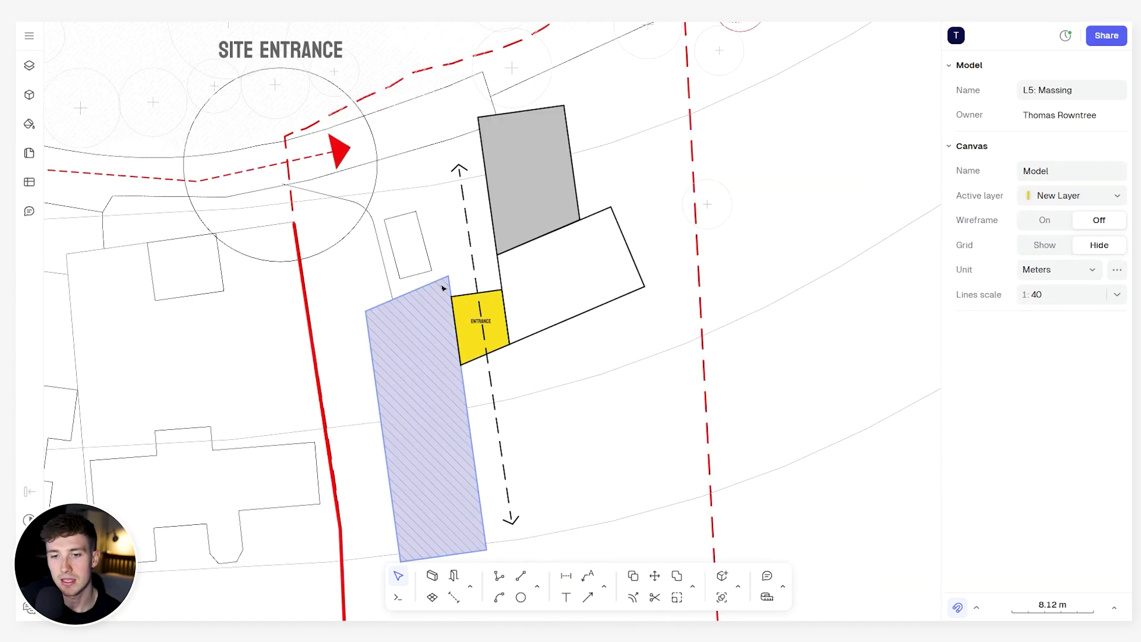
{"action": "scroll", "coordinate": [477, 315], "scroll_direction": "up", "scroll_amount": 5}
{"action": "scroll", "coordinate": [481, 315], "scroll_direction": "down", "scroll_amount": 5}
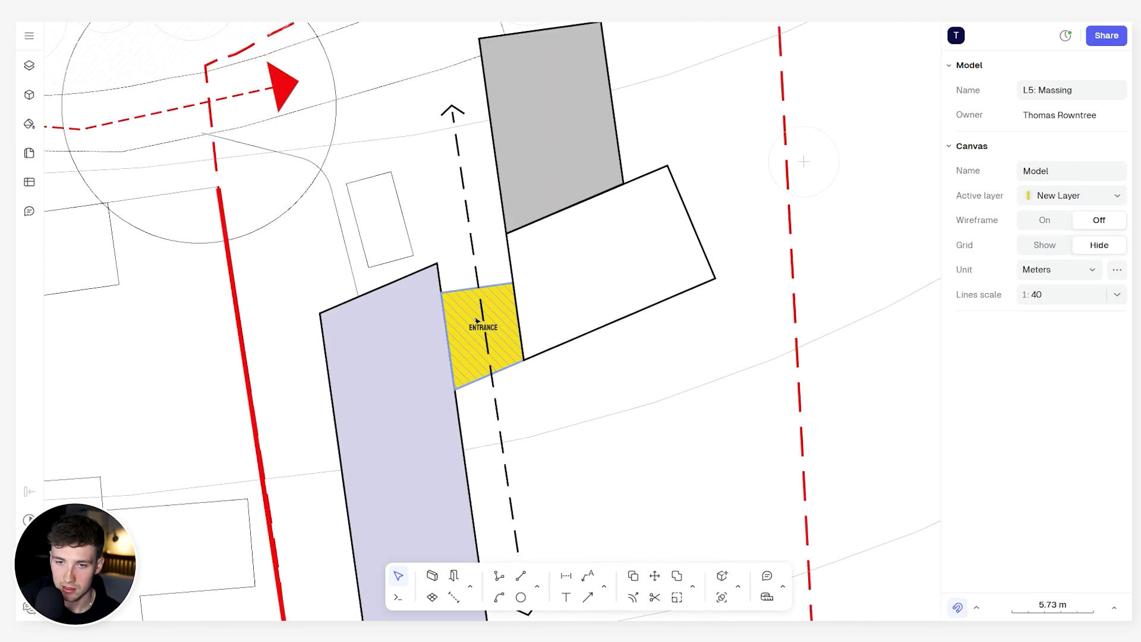
{"action": "scroll", "coordinate": [479, 319], "scroll_direction": "up", "scroll_amount": 2}
{"action": "middle_click_drag", "start_coordinate": [479, 319], "coordinate": [486, 319]}
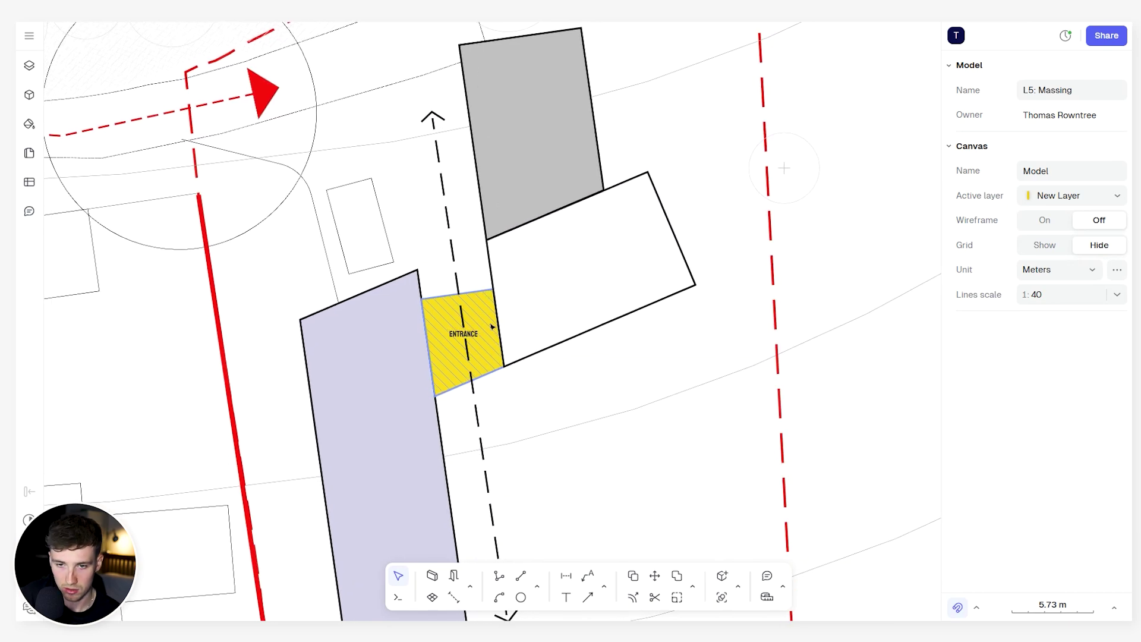
{"action": "scroll", "coordinate": [492, 327], "scroll_direction": "down", "scroll_amount": 4}
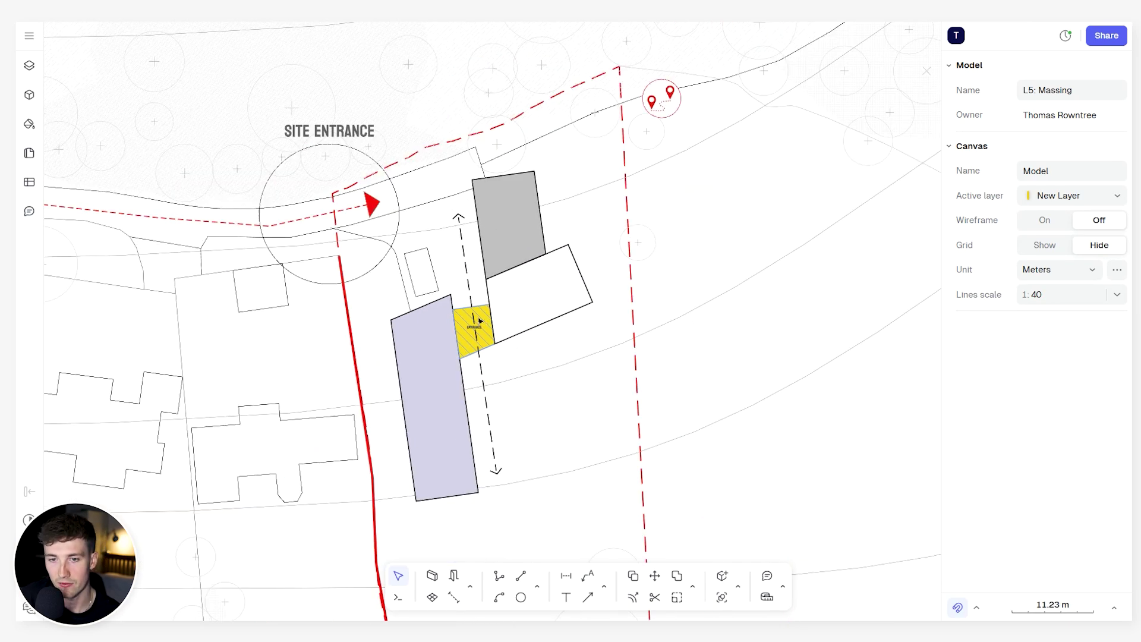
{"action": "scroll", "coordinate": [479, 315], "scroll_direction": "up", "scroll_amount": 6}
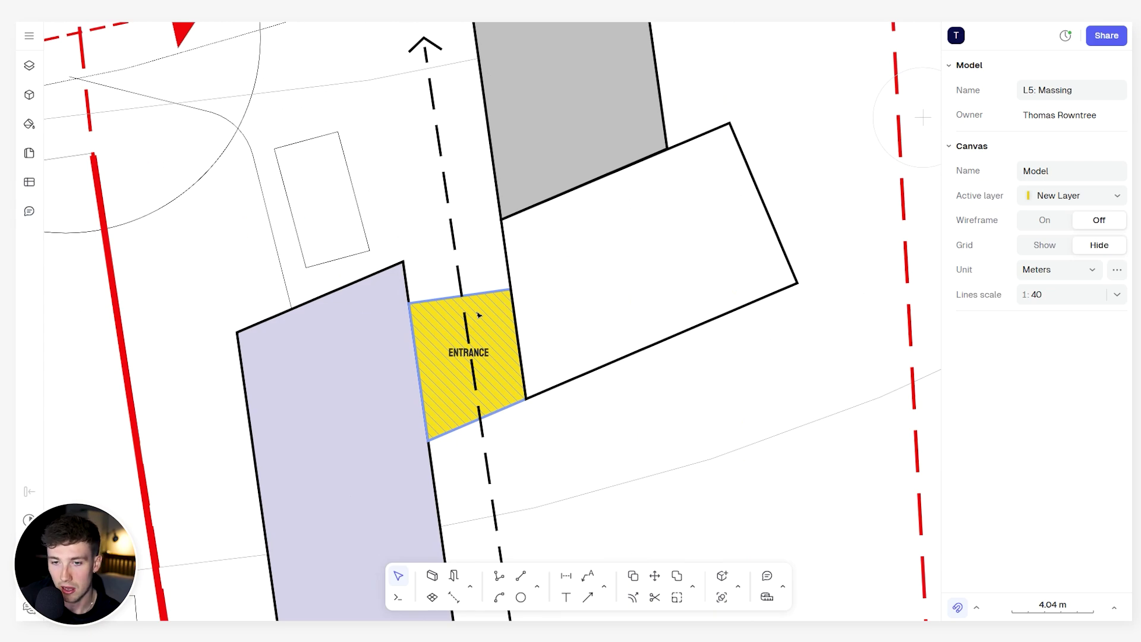
{"action": "scroll", "coordinate": [479, 315], "scroll_direction": "down", "scroll_amount": 5}
Examine how the grey, white and lavender volumes are arranged around the entrance on the site plan.
{"action": "left_click", "coordinate": [353, 438]}
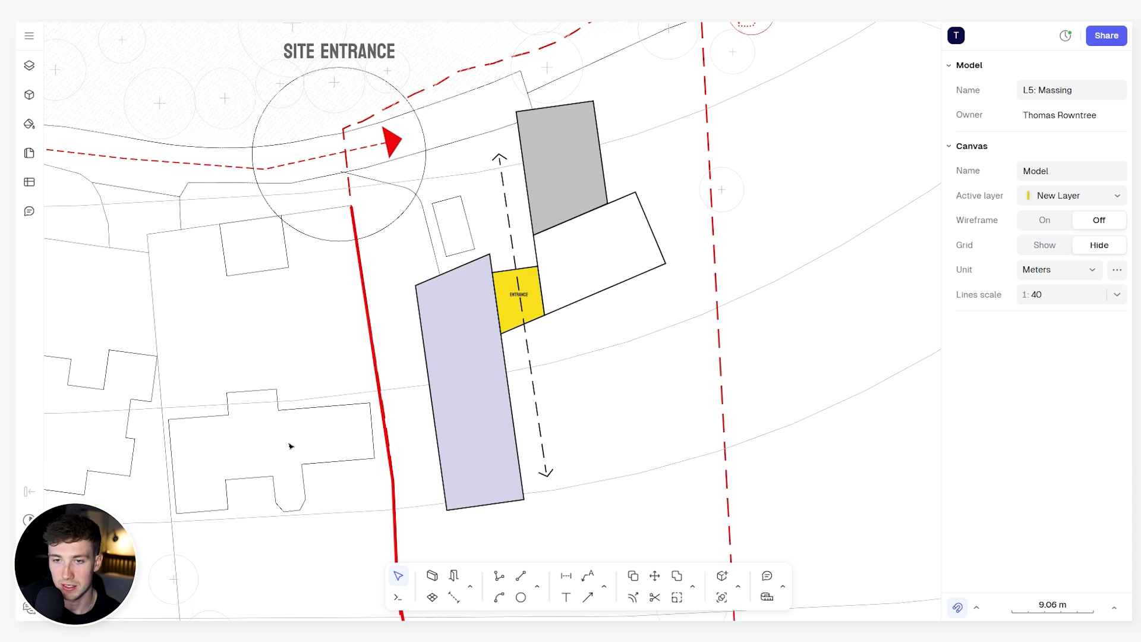
{"action": "left_click", "coordinate": [547, 165]}
{"action": "middle_click_drag", "start_coordinate": [547, 165], "coordinate": [505, 200]}
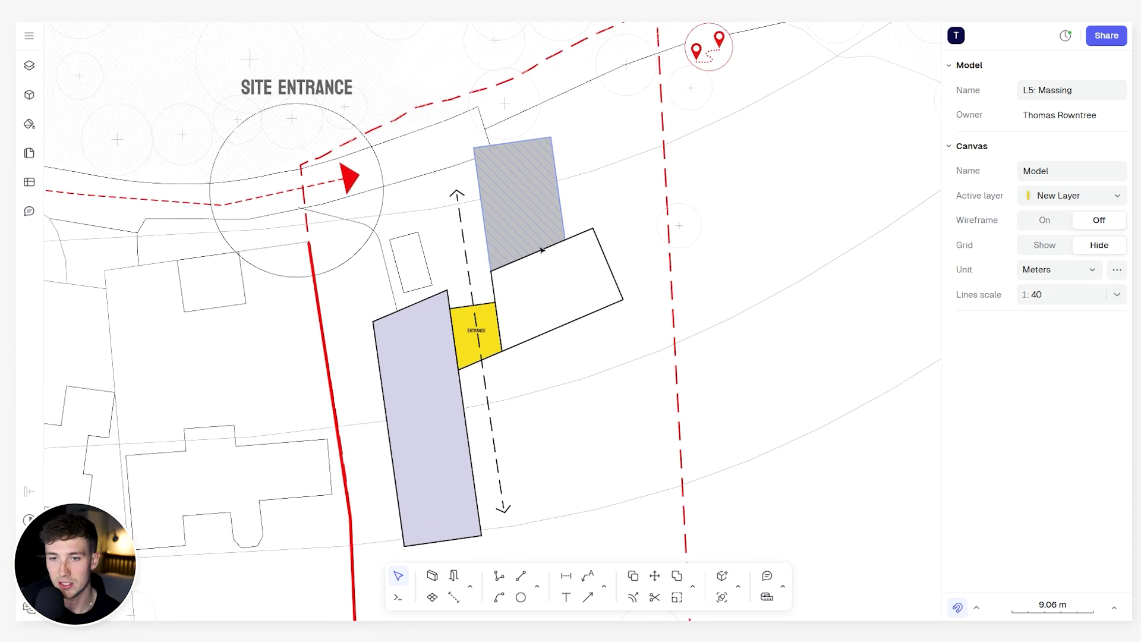
{"action": "key", "text": "Escape"}
{"action": "scroll", "coordinate": [450, 255], "scroll_direction": "up", "scroll_amount": 3}
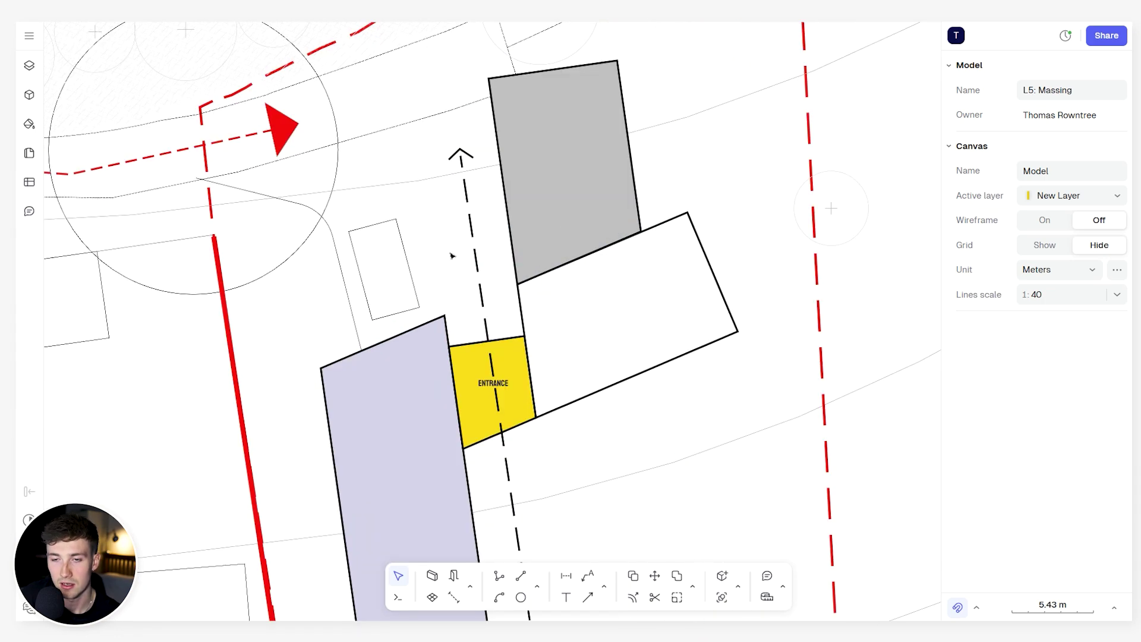
{"action": "scroll", "coordinate": [452, 254], "scroll_direction": "left", "scroll_amount": 1}
{"action": "left_click", "coordinate": [597, 300]}
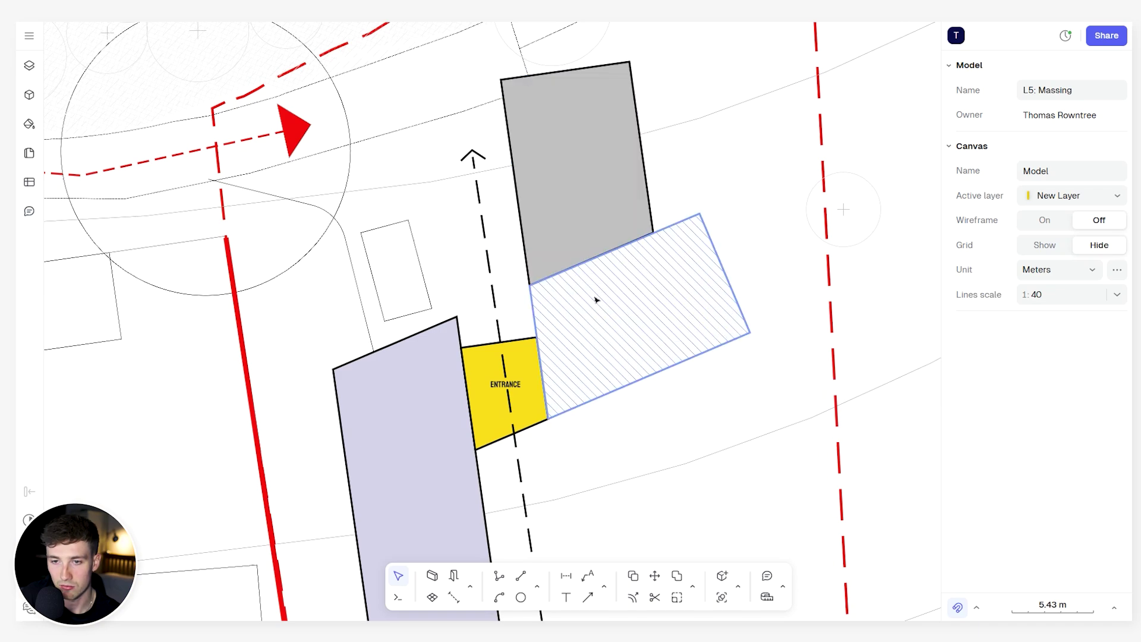
{"action": "left_click", "coordinate": [635, 197]}
{"action": "left_click", "coordinate": [351, 422]}
{"action": "left_click", "coordinate": [560, 206]}
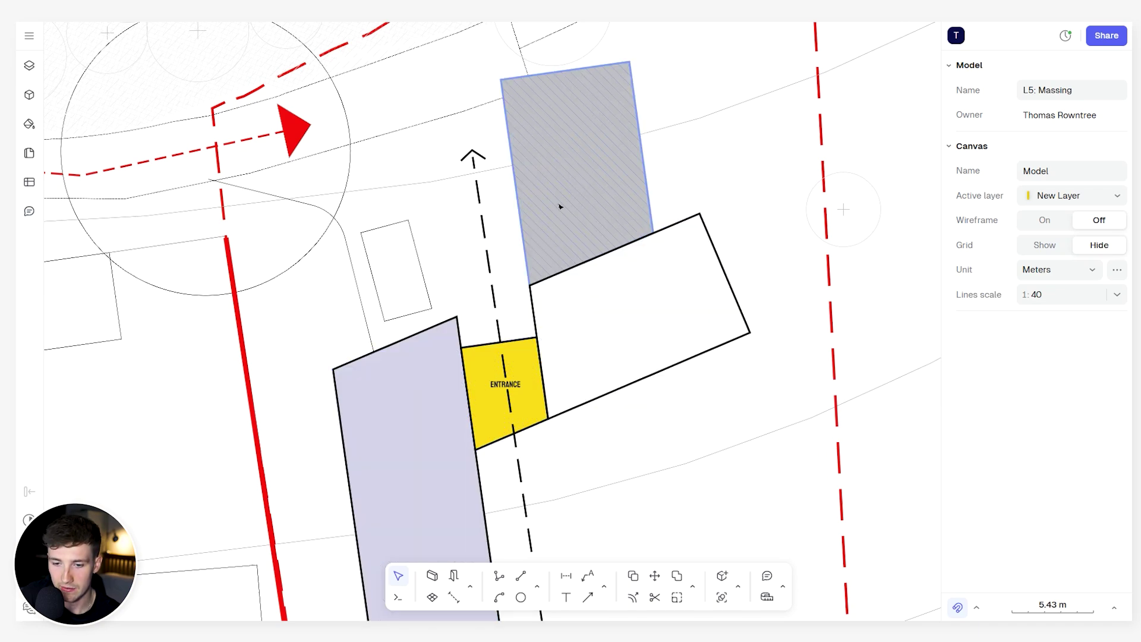
{"action": "left_click", "coordinate": [392, 511]}
Draw a closed four-sided path of about 226 m² spanning the white volume, the entrance and the lavender volume's upper end.
{"action": "left_click", "coordinate": [500, 575]}
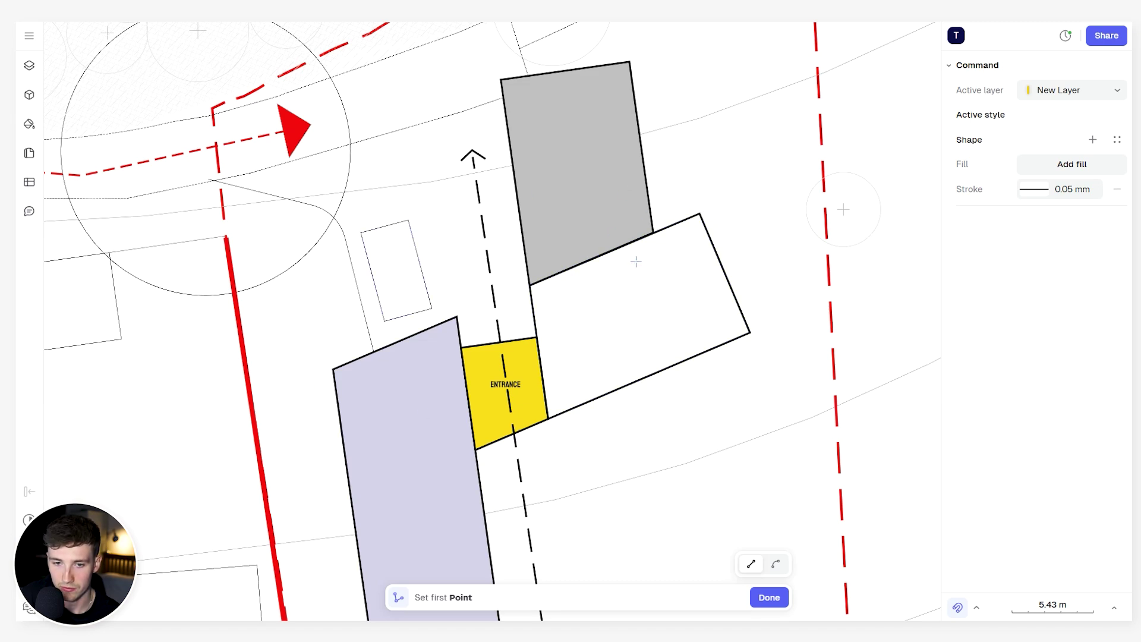
{"action": "left_click", "coordinate": [333, 369]}
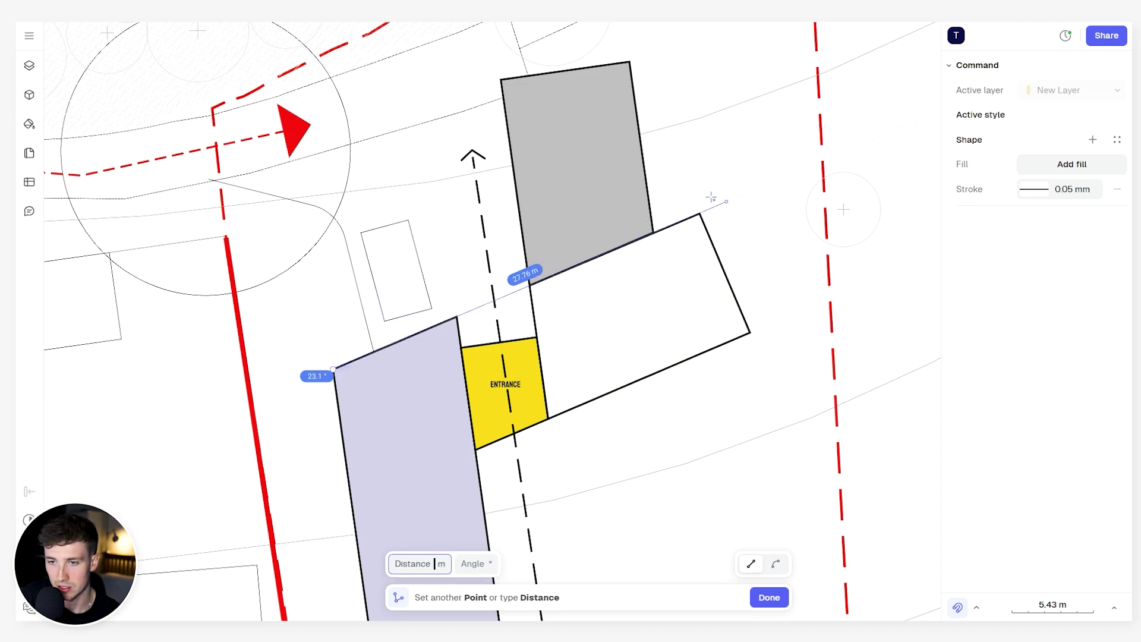
{"action": "left_click", "coordinate": [700, 214]}
{"action": "left_click", "coordinate": [749, 332]}
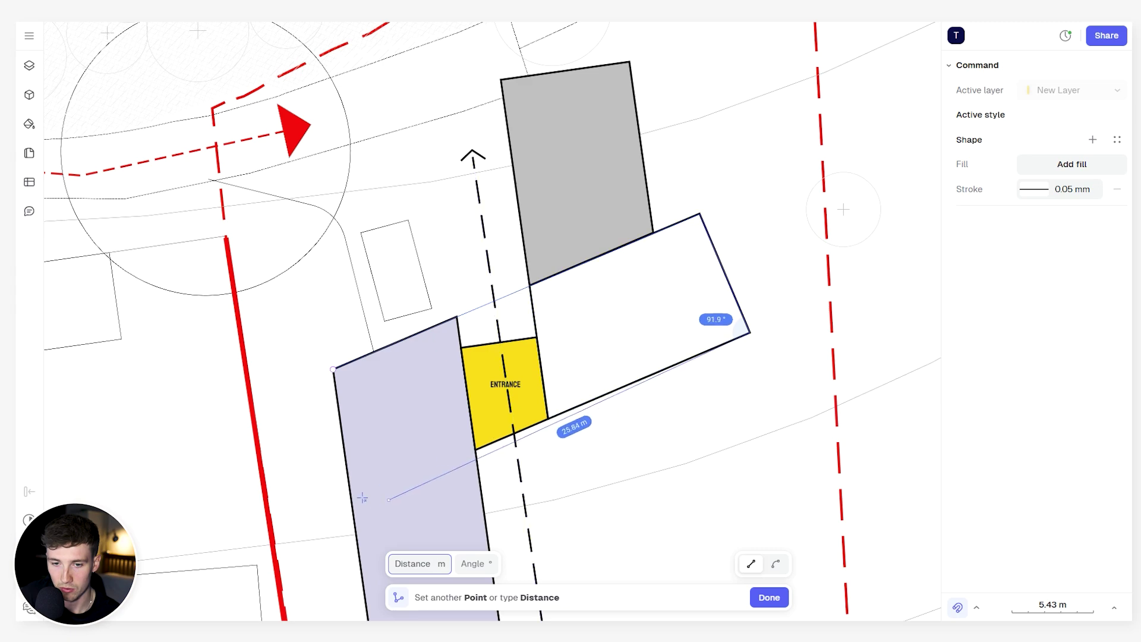
{"action": "left_click", "coordinate": [340, 492]}
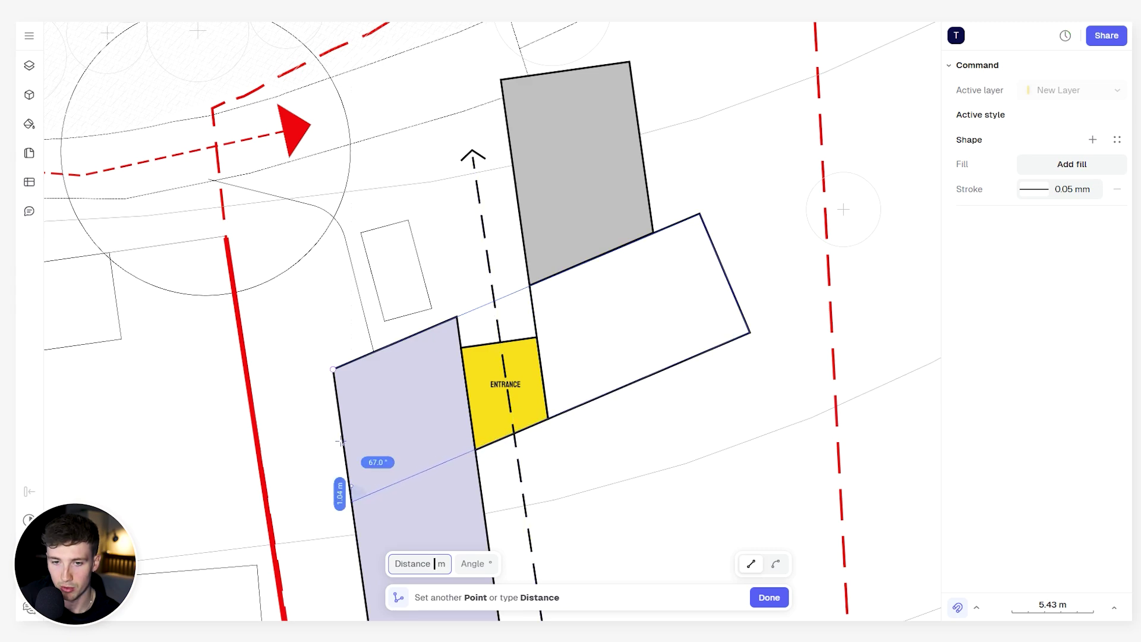
{"action": "left_click", "coordinate": [324, 365]}
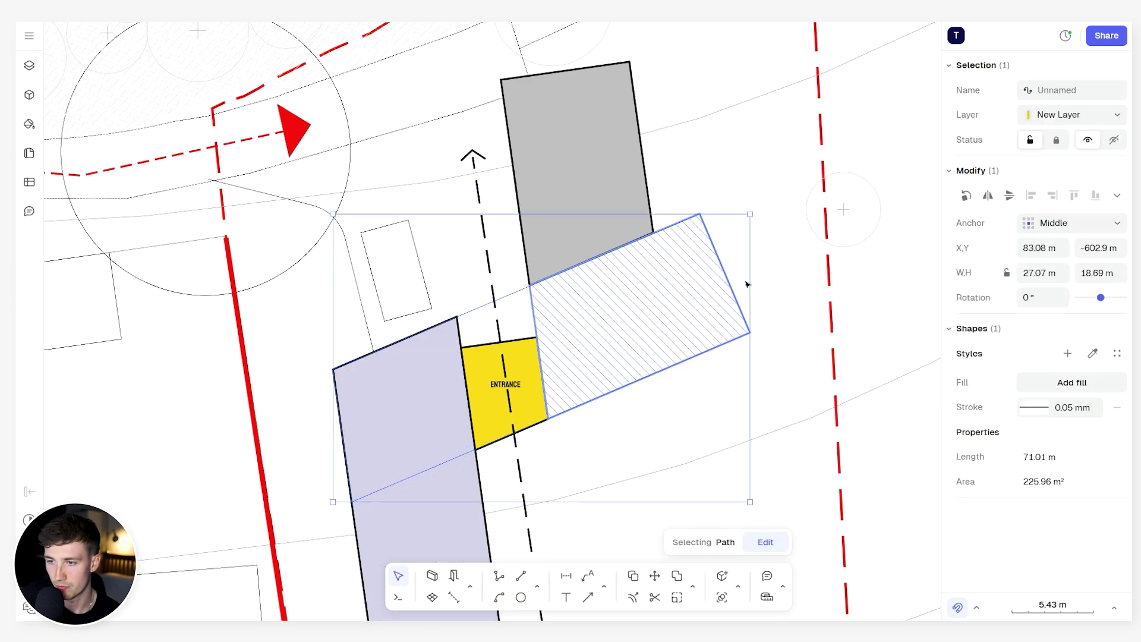
Add a solid fill to the new four-sided path and apply the Sleeping style to it.
{"action": "left_click", "coordinate": [1033, 387]}
{"action": "left_click", "coordinate": [1117, 354]}
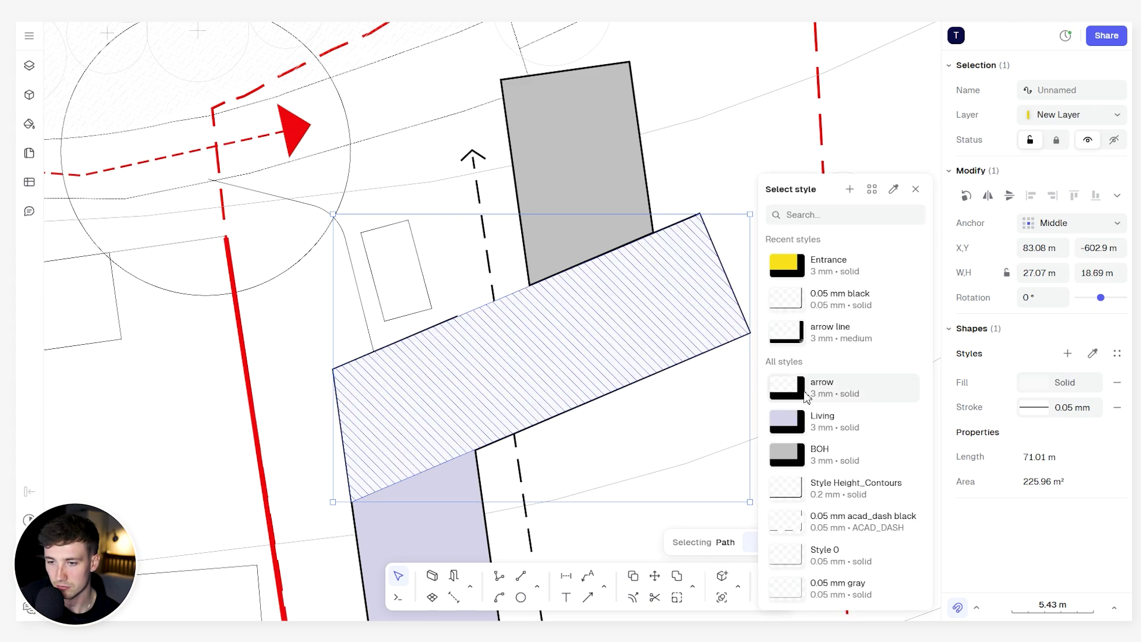
{"action": "scroll", "coordinate": [796, 404], "scroll_direction": "down", "scroll_amount": 4}
{"action": "scroll", "coordinate": [799, 470], "scroll_direction": "up", "scroll_amount": 4}
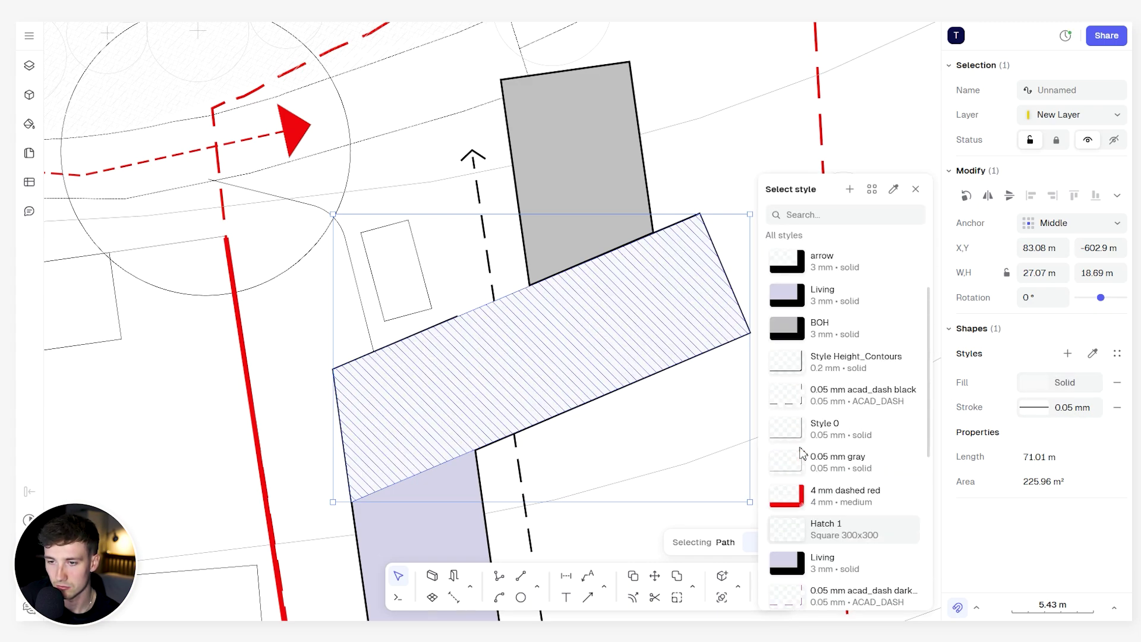
{"action": "scroll", "coordinate": [796, 416], "scroll_direction": "down", "scroll_amount": 6}
{"action": "scroll", "coordinate": [794, 402], "scroll_direction": "down", "scroll_amount": 5}
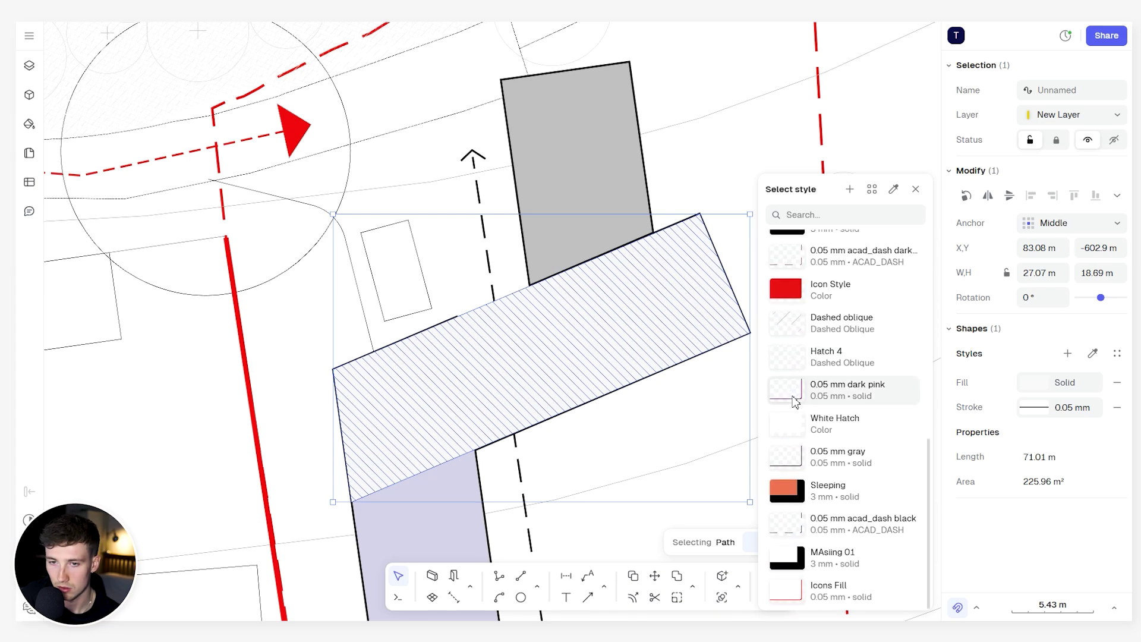
{"action": "left_click", "coordinate": [792, 489]}
{"action": "scroll", "coordinate": [521, 309], "scroll_direction": "down", "scroll_amount": 3}
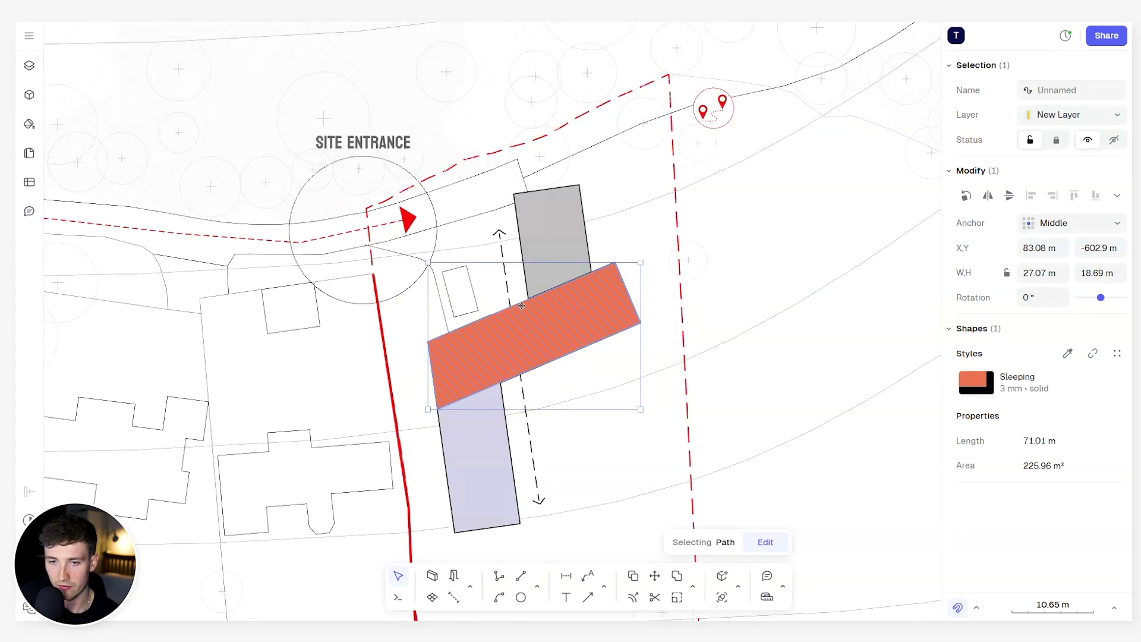
{"action": "key", "text": "Escape"}
Examine the orange sleeping volume where it meets the grey volume on the site plan.
{"action": "scroll", "coordinate": [540, 335], "scroll_direction": "up", "scroll_amount": 5}
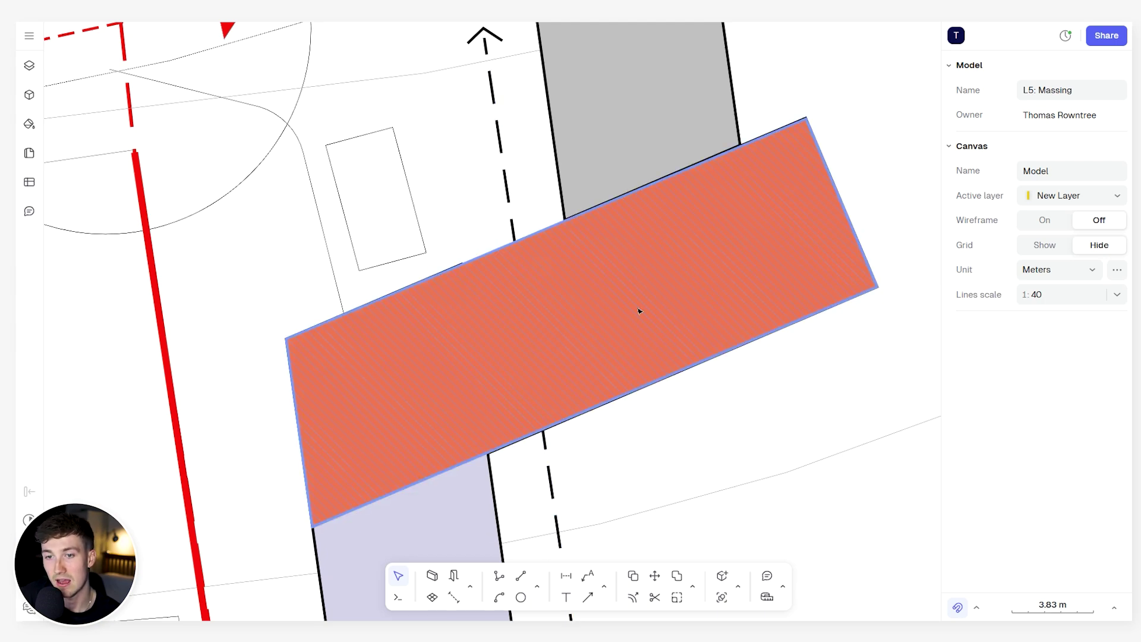
{"action": "scroll", "coordinate": [653, 295], "scroll_direction": "down", "scroll_amount": 3}
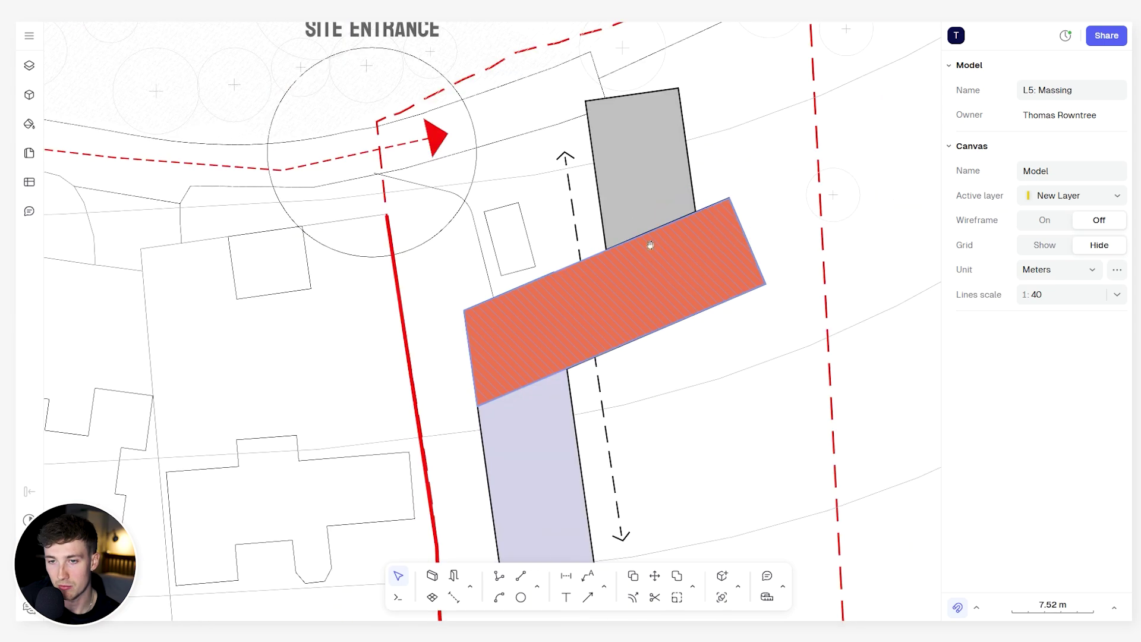
{"action": "scroll", "coordinate": [613, 286], "scroll_direction": "up", "scroll_amount": 2}
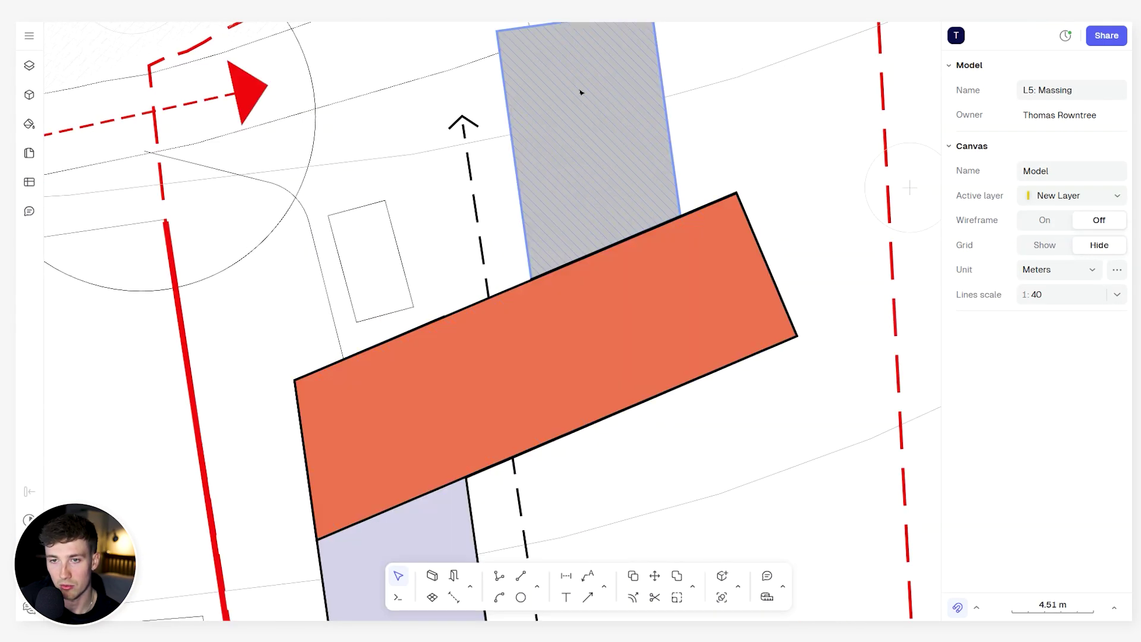
{"action": "scroll", "coordinate": [594, 141], "scroll_direction": "down", "scroll_amount": 1}
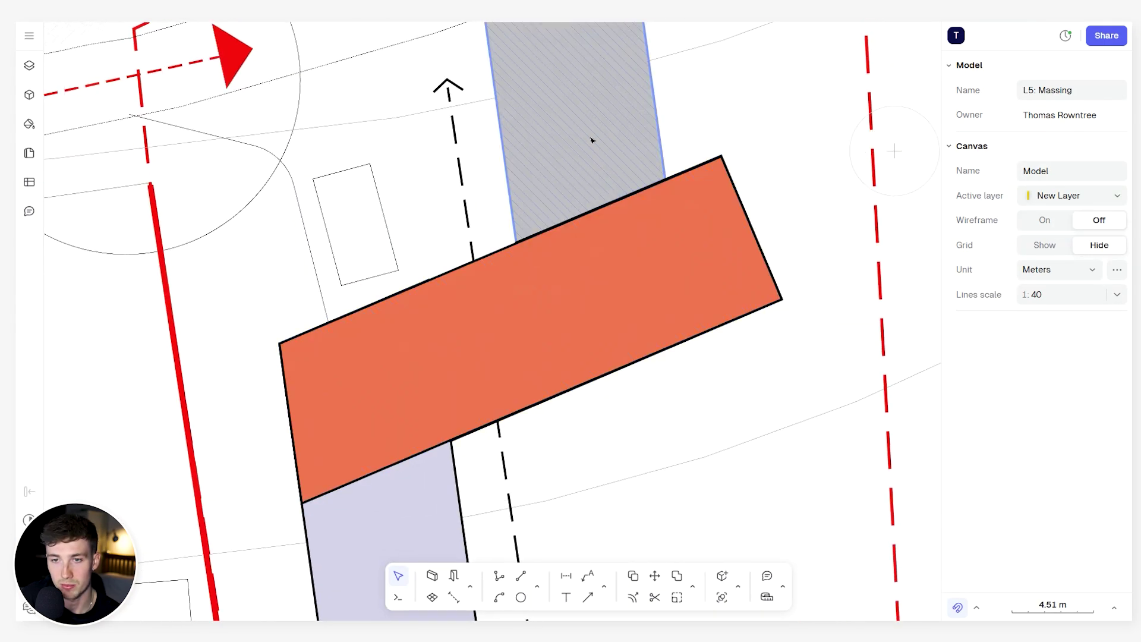
{"action": "scroll", "coordinate": [627, 196], "scroll_direction": "up", "scroll_amount": 4}
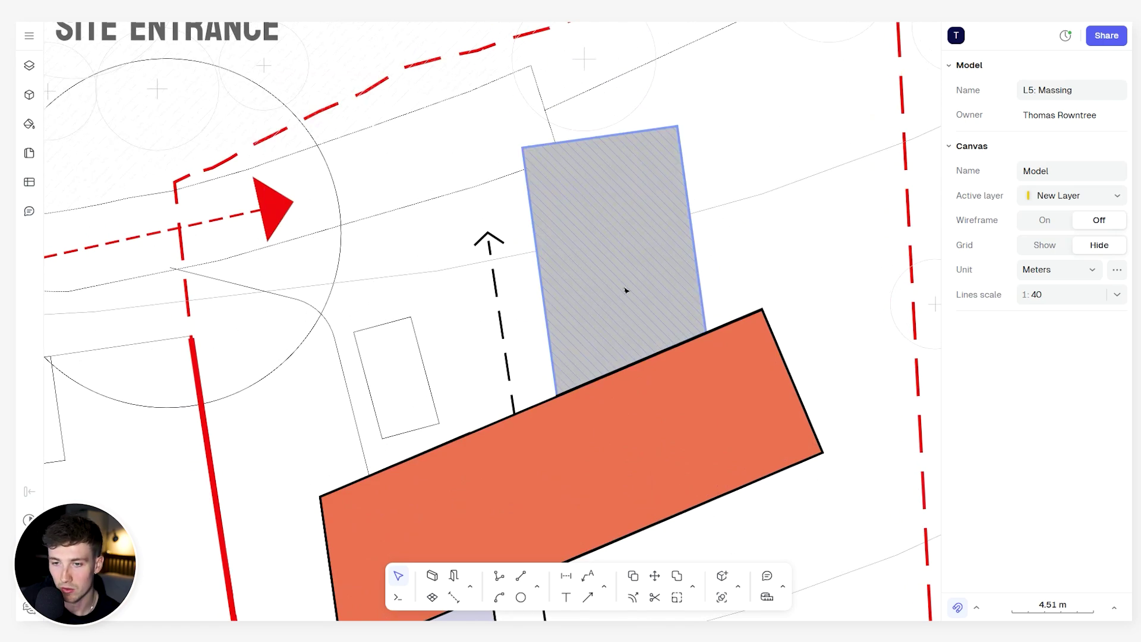
{"action": "scroll", "coordinate": [626, 290], "scroll_direction": "down", "scroll_amount": 3}
{"action": "scroll", "coordinate": [661, 304], "scroll_direction": "up", "scroll_amount": 4}
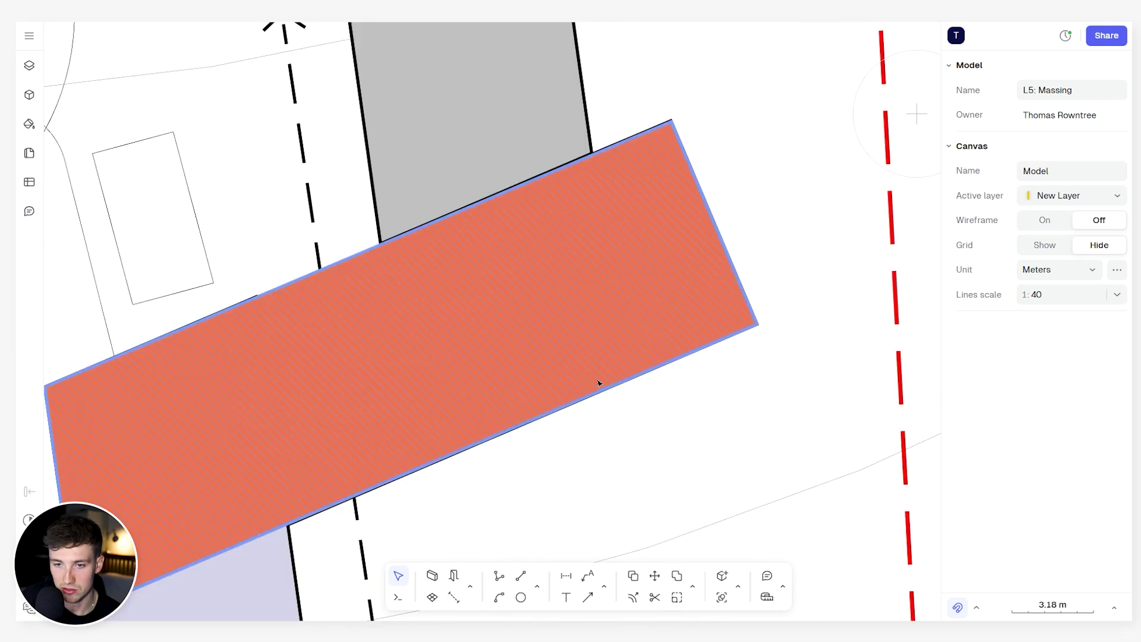
Examine how the orange sleeping volume crosses the circulation arrow and the lavender volume.
{"action": "scroll", "coordinate": [729, 216], "scroll_direction": "down", "scroll_amount": 2}
{"action": "scroll", "coordinate": [535, 377], "scroll_direction": "down", "scroll_amount": 3}
{"action": "scroll", "coordinate": [549, 299], "scroll_direction": "up", "scroll_amount": 1}
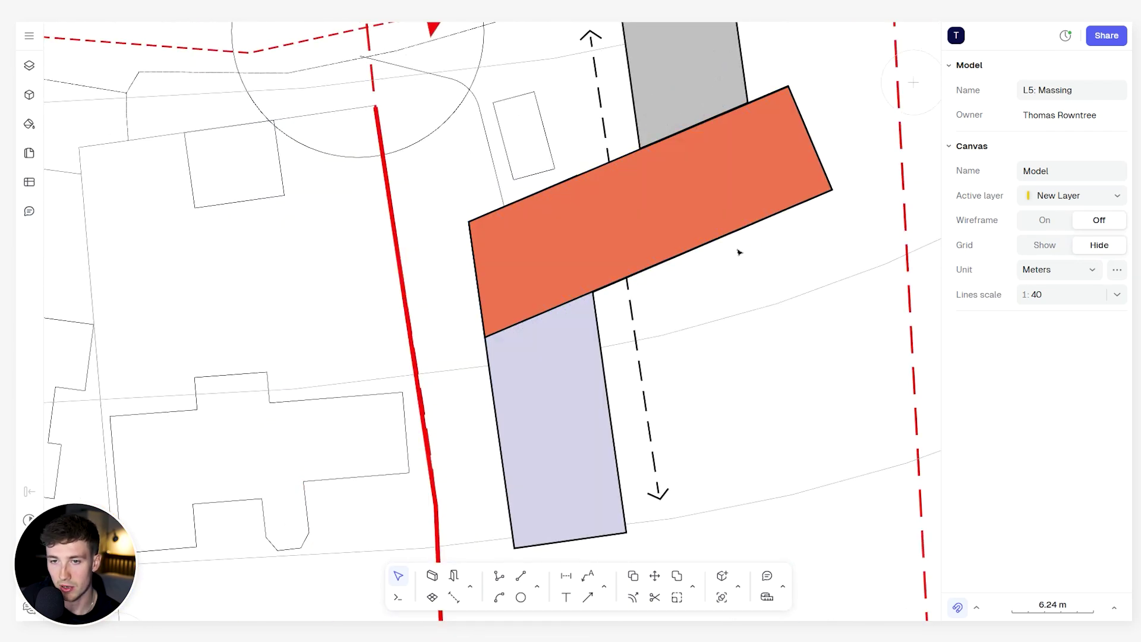
{"action": "scroll", "coordinate": [627, 270], "scroll_direction": "down", "scroll_amount": 2}
{"action": "scroll", "coordinate": [563, 246], "scroll_direction": "up", "scroll_amount": 3}
{"action": "mouse_move", "coordinate": [560, 249]}
{"action": "left_mouse_down"}
{"action": "mouse_move", "coordinate": [560, 311]}
{"action": "mouse_move", "coordinate": [543, 258]}
{"action": "left_mouse_up"}
{"action": "scroll", "coordinate": [576, 280], "scroll_direction": "up", "scroll_amount": 3}
{"action": "scroll", "coordinate": [575, 280], "scroll_direction": "left", "scroll_amount": 4}
{"action": "key", "text": "Escape"}
{"action": "scroll", "coordinate": [653, 246], "scroll_direction": "up", "scroll_amount": 2}
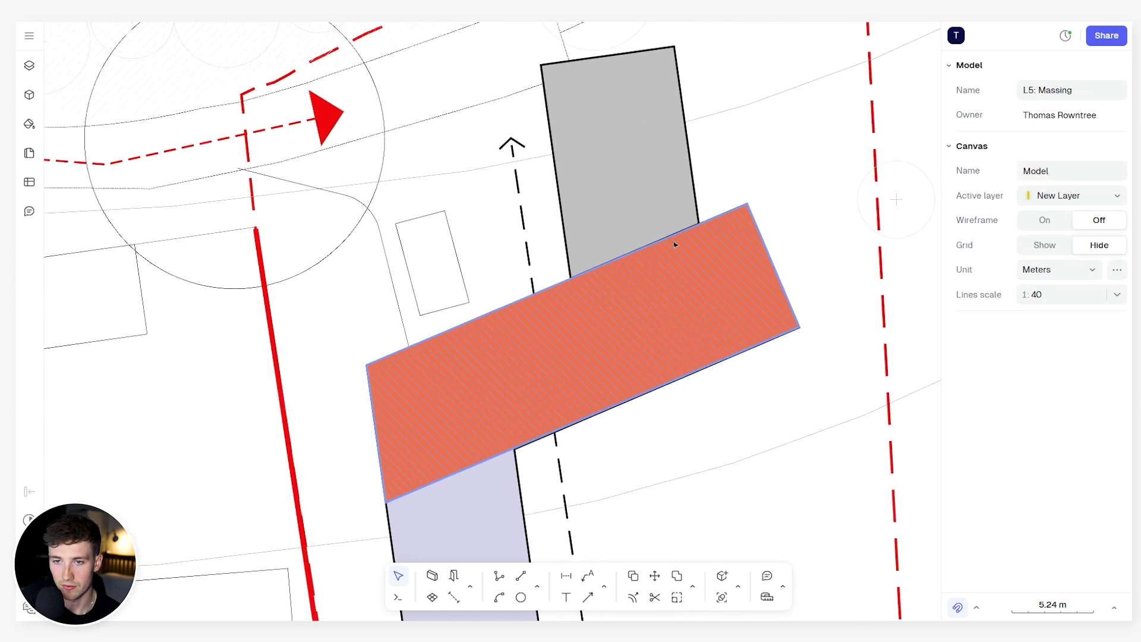
{"action": "scroll", "coordinate": [462, 504], "scroll_direction": "down", "scroll_amount": 3}
{"action": "scroll", "coordinate": [461, 505], "scroll_direction": "left", "scroll_amount": 1}
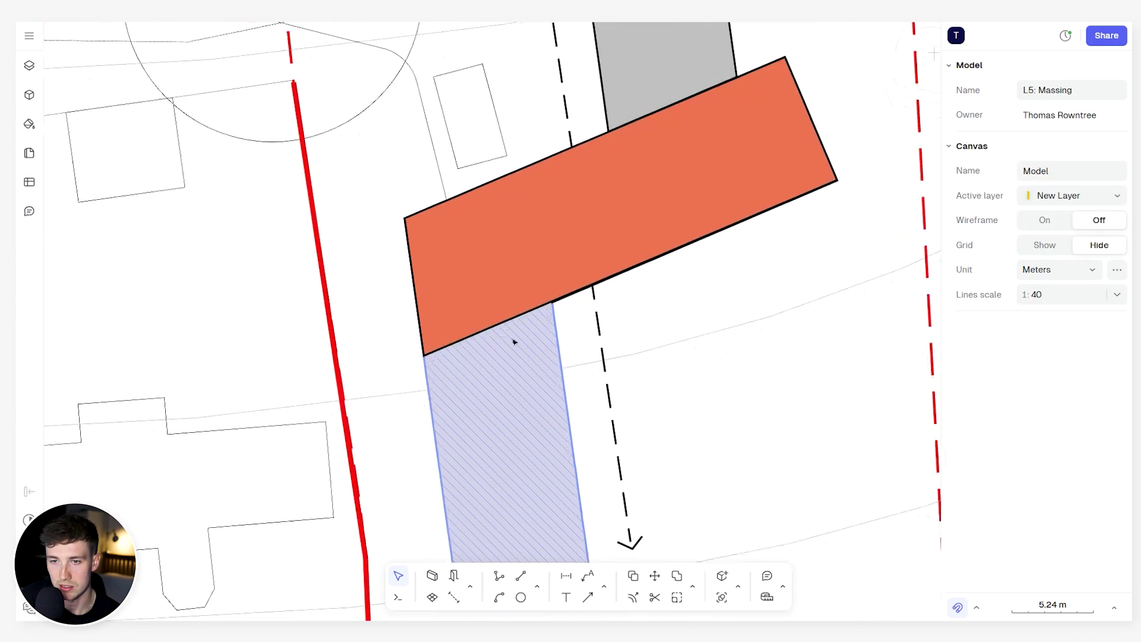
{"action": "scroll", "coordinate": [637, 237], "scroll_direction": "down", "scroll_amount": 3}
{"action": "scroll", "coordinate": [580, 319], "scroll_direction": "up", "scroll_amount": 4}
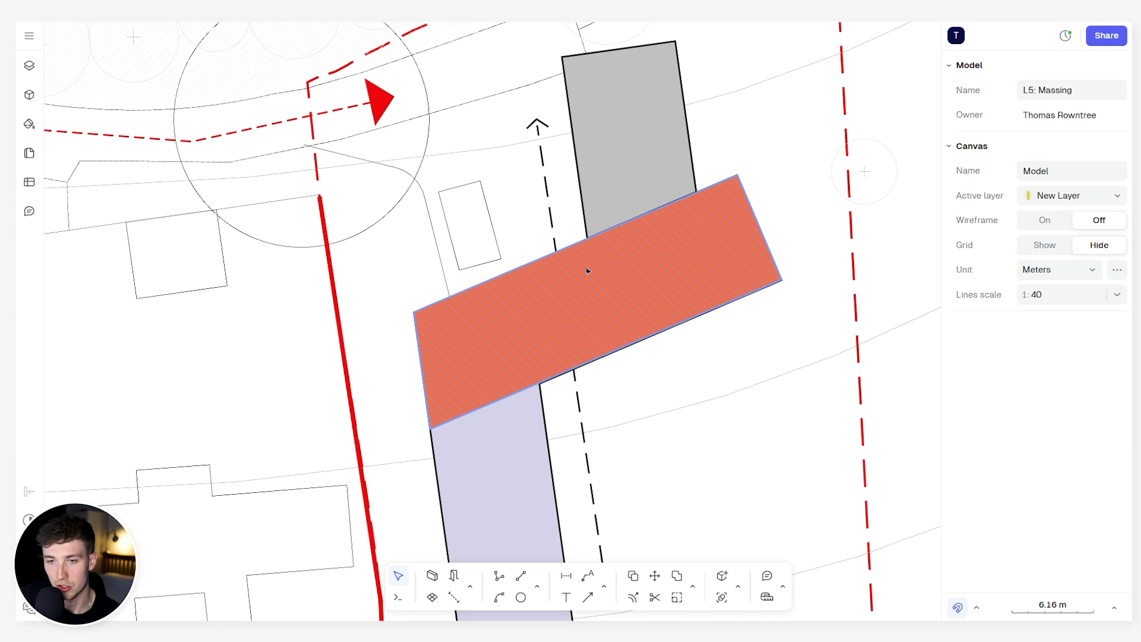
Draw a rectangle about 4.65 m by 2.96 m on top of the section massing in Site Section AA, spanning between the two inner dividers.
{"action": "scroll", "coordinate": [587, 271], "scroll_direction": "up", "scroll_amount": 2}
{"action": "scroll", "coordinate": [583, 270], "scroll_direction": "down", "scroll_amount": 2}
{"action": "scroll", "coordinate": [580, 280], "scroll_direction": "up", "scroll_amount": 3}
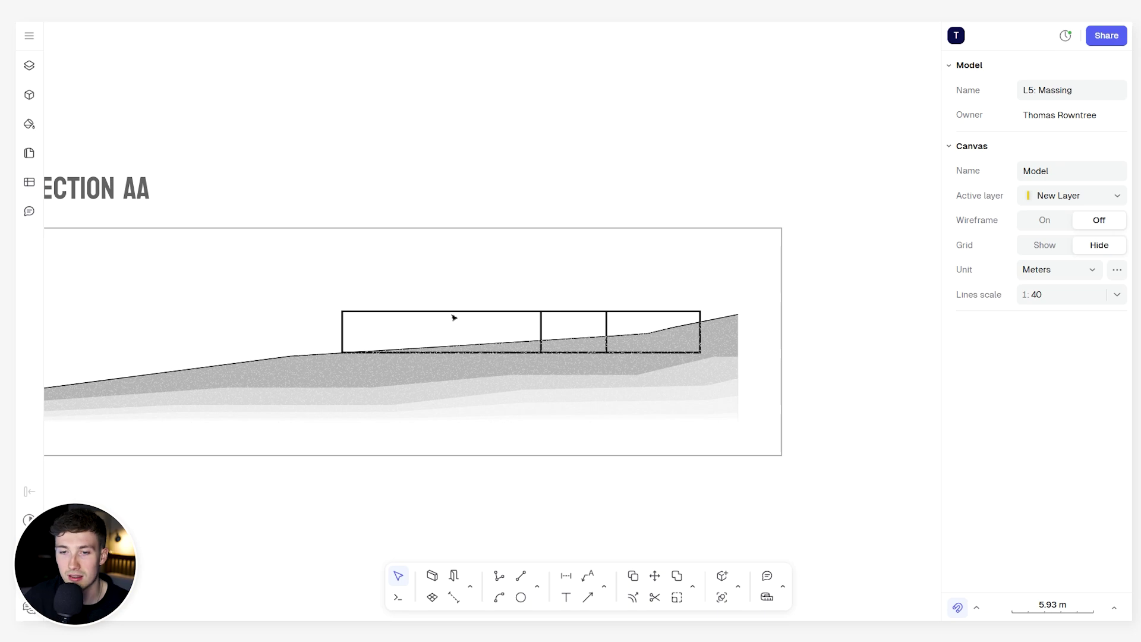
{"action": "left_click", "coordinate": [537, 587]}
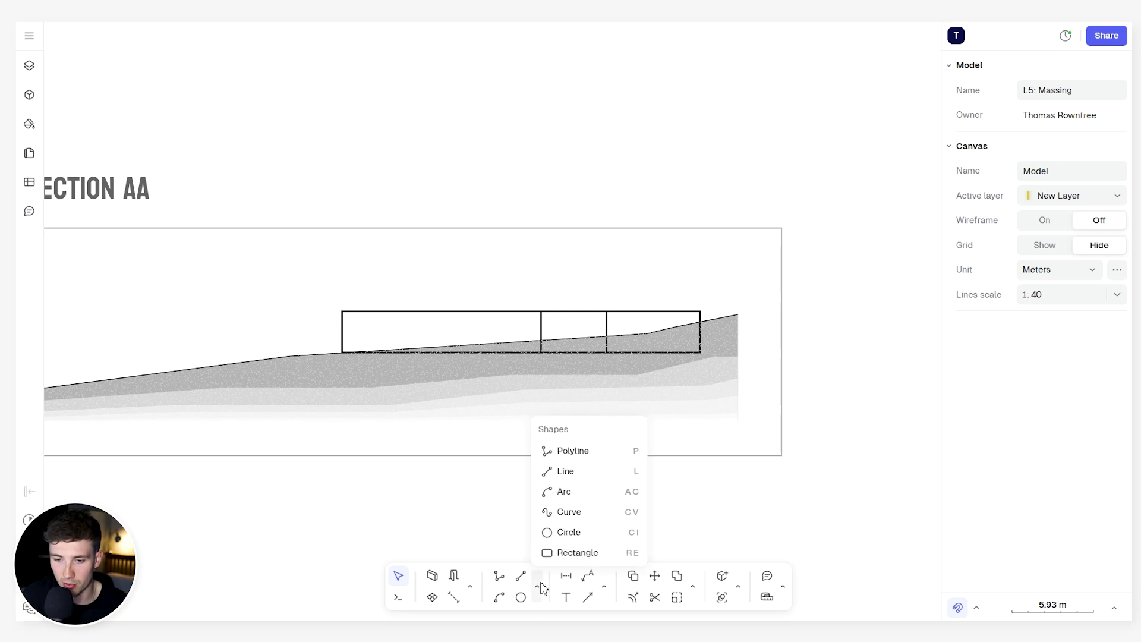
{"action": "left_click", "coordinate": [565, 551]}
{"action": "scroll", "coordinate": [518, 287], "scroll_direction": "up", "scroll_amount": 5}
{"action": "left_click", "coordinate": [568, 343]}
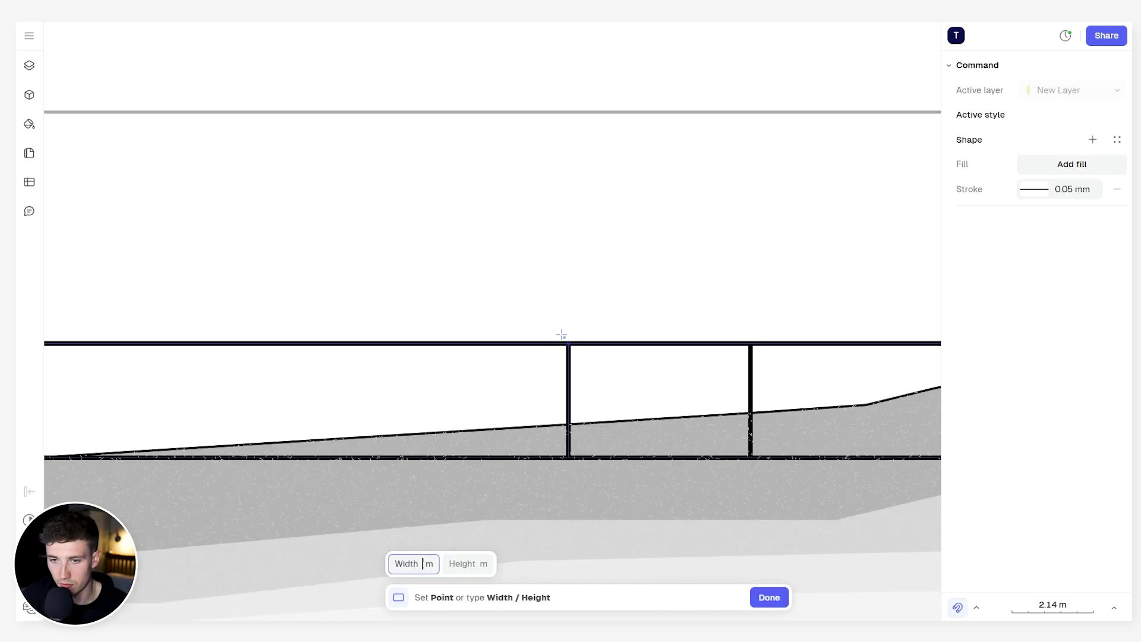
{"action": "left_click", "coordinate": [740, 217]}
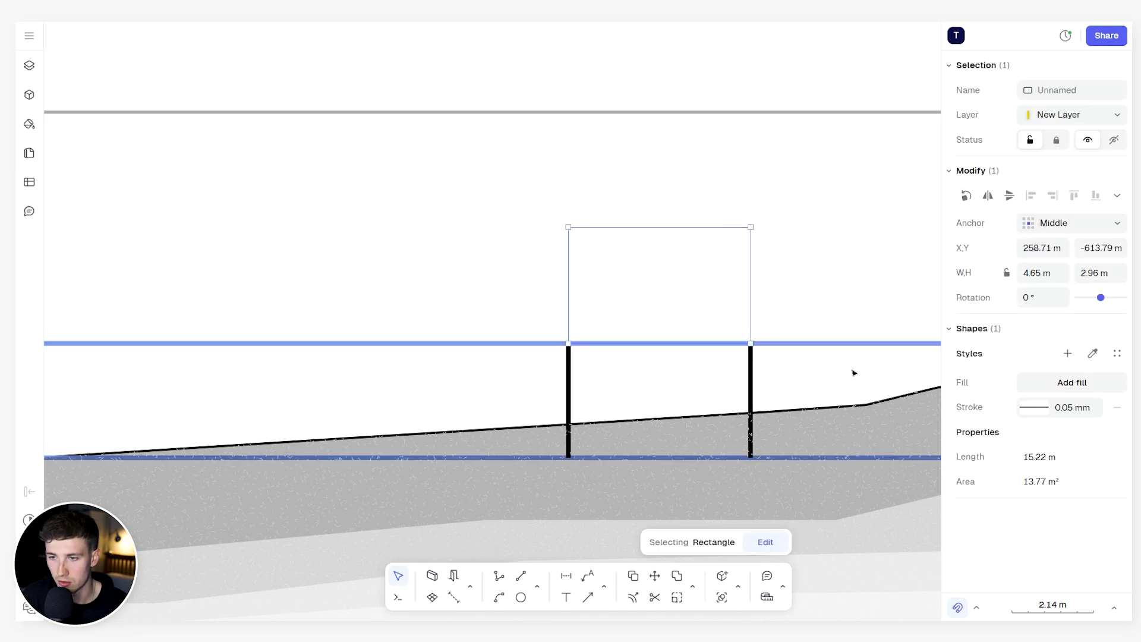
Set the stroke of the new upper rectangle to 3 mm.
{"action": "left_click", "coordinate": [1079, 406]}
{"action": "type", "text": "3"}
{"action": "key", "text": "Return"}
{"action": "left_click", "coordinate": [632, 327]}
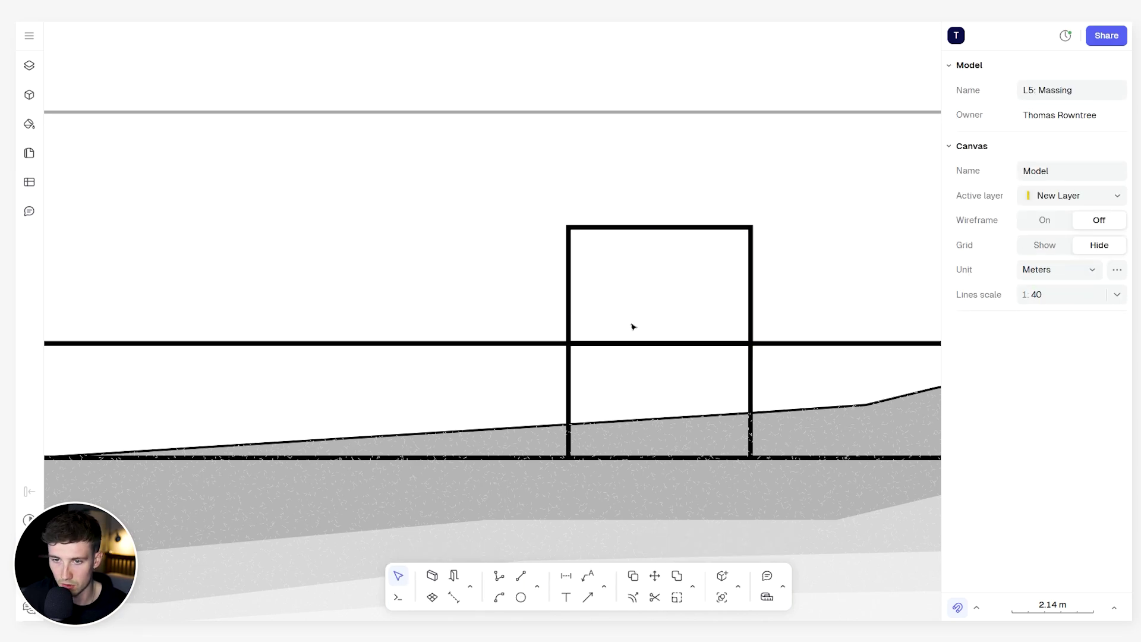
Stretch the upper rectangle's downhill edge past the divider below, widening it to about 6.5 m.
{"action": "scroll", "coordinate": [631, 326], "scroll_direction": "down", "scroll_amount": 3}
{"action": "middle_click_drag", "start_coordinate": [624, 318], "coordinate": [670, 305]}
{"action": "scroll", "coordinate": [757, 292], "scroll_direction": "up", "scroll_amount": 5}
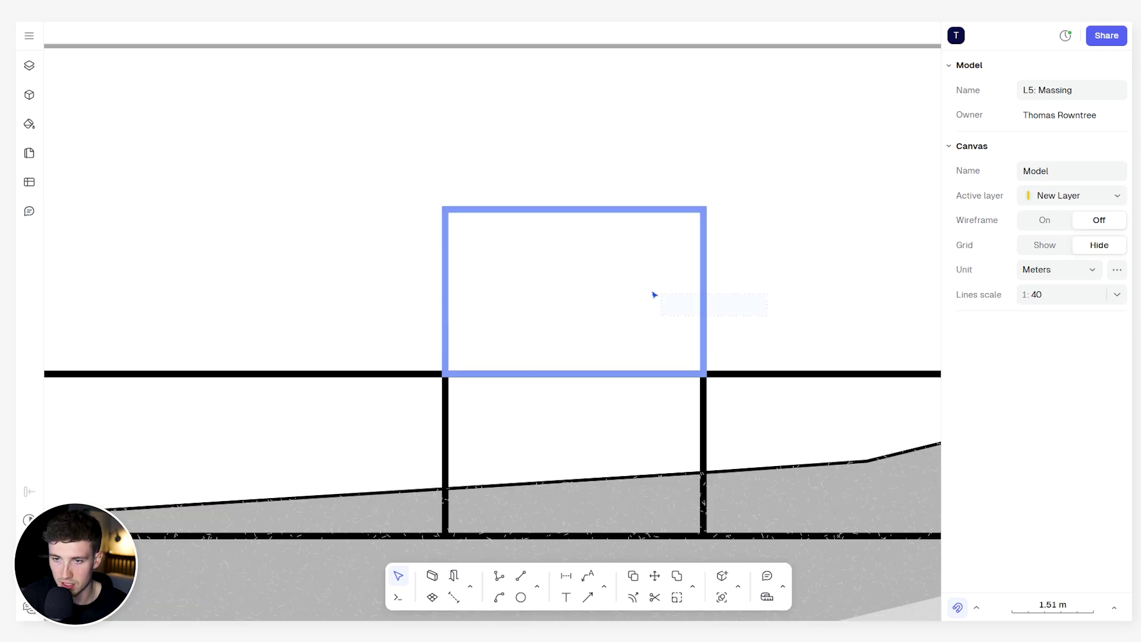
{"action": "left_click", "coordinate": [655, 295]}
{"action": "scroll", "coordinate": [660, 291], "scroll_direction": "down", "scroll_amount": 2}
{"action": "scroll", "coordinate": [678, 288], "scroll_direction": "left", "scroll_amount": 3}
{"action": "left_click_drag", "start_coordinate": [585, 281], "coordinate": [512, 285]}
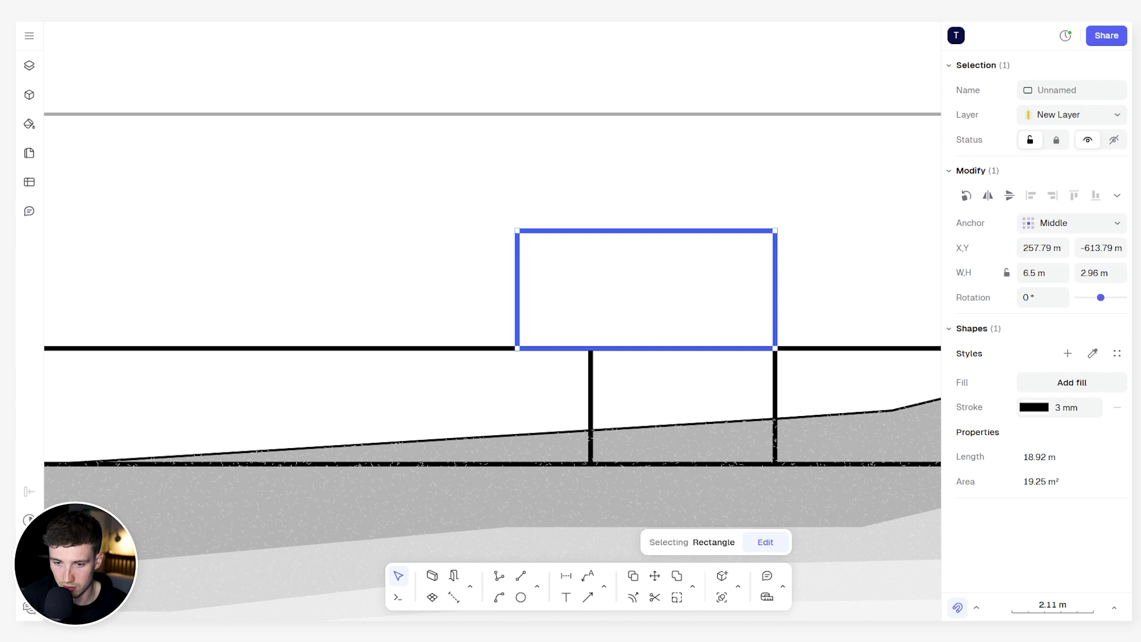
Draw a vertical line of about 2.92 m from the upper rectangle's overhanging lower corner to the massing base, with the same thick stroke as the massing.
{"action": "left_click", "coordinate": [499, 575]}
{"action": "left_click", "coordinate": [517, 349]}
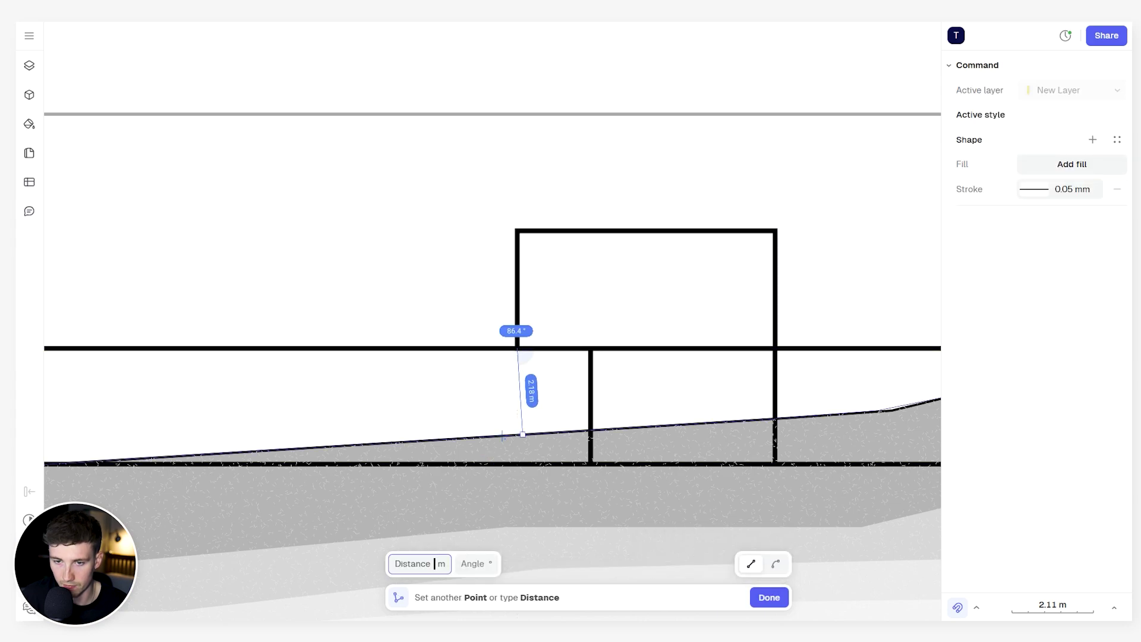
{"action": "left_click", "coordinate": [517, 462]}
{"action": "key", "text": "Return"}
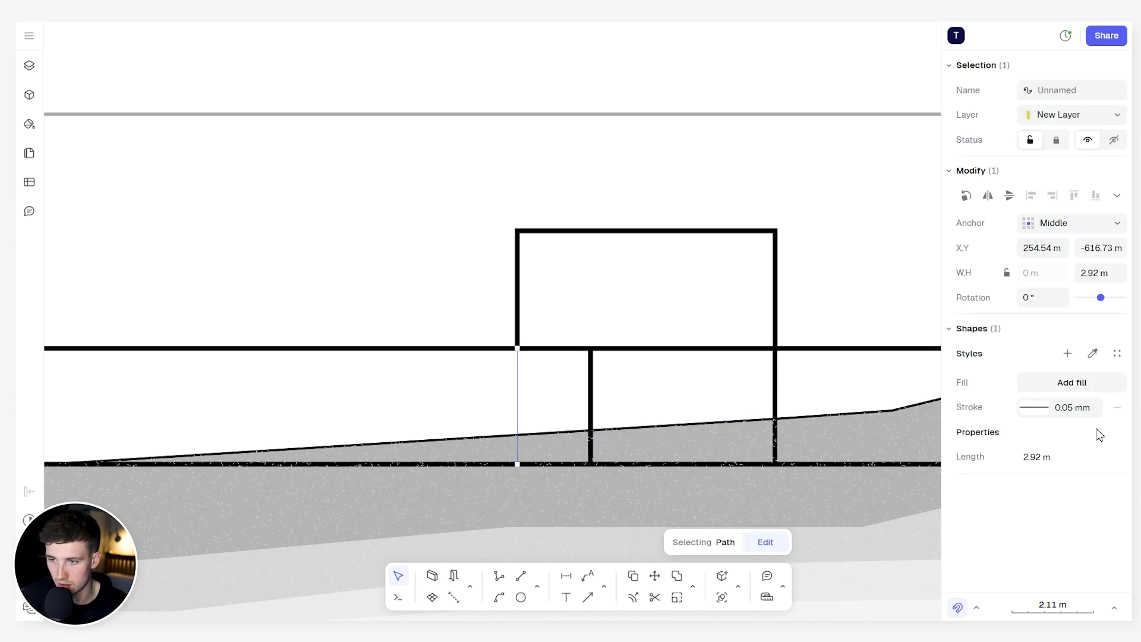
{"action": "left_click", "coordinate": [1076, 407]}
{"action": "scroll", "coordinate": [795, 359], "scroll_direction": "down", "scroll_amount": 2}
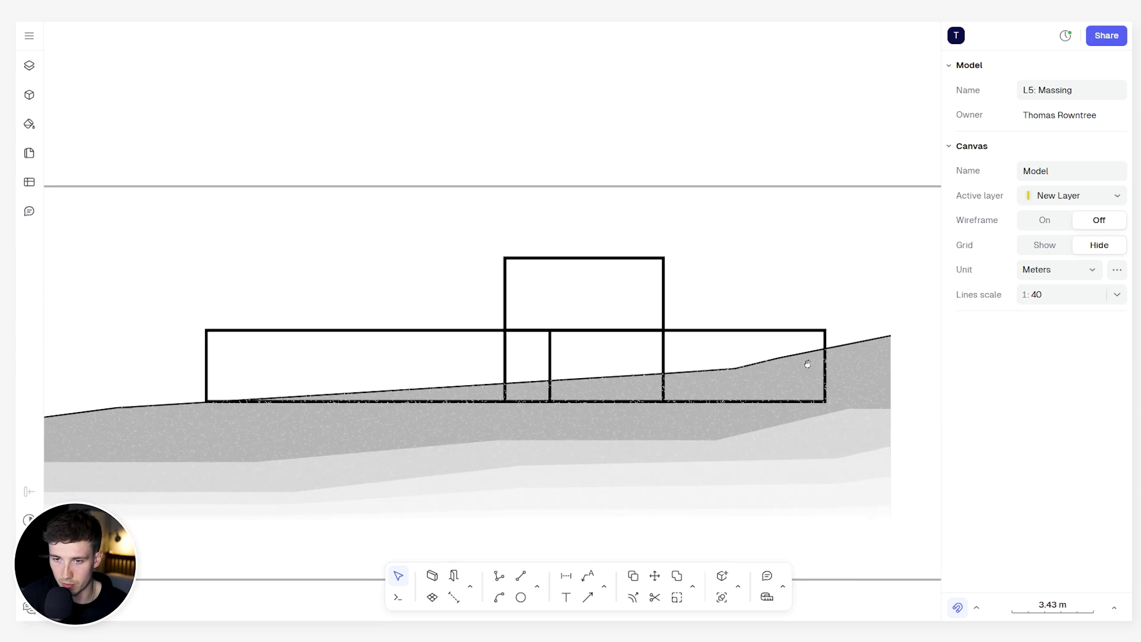
Examine how the upper volume sits on the lower massing and the sloping ground in Site Section AA.
{"action": "left_click_drag", "start_coordinate": [731, 284], "coordinate": [484, 350]}
{"action": "left_click_drag", "start_coordinate": [706, 330], "coordinate": [677, 336]}
{"action": "left_click", "coordinate": [679, 350]}
{"action": "scroll", "coordinate": [681, 354], "scroll_direction": "up", "scroll_amount": 2}
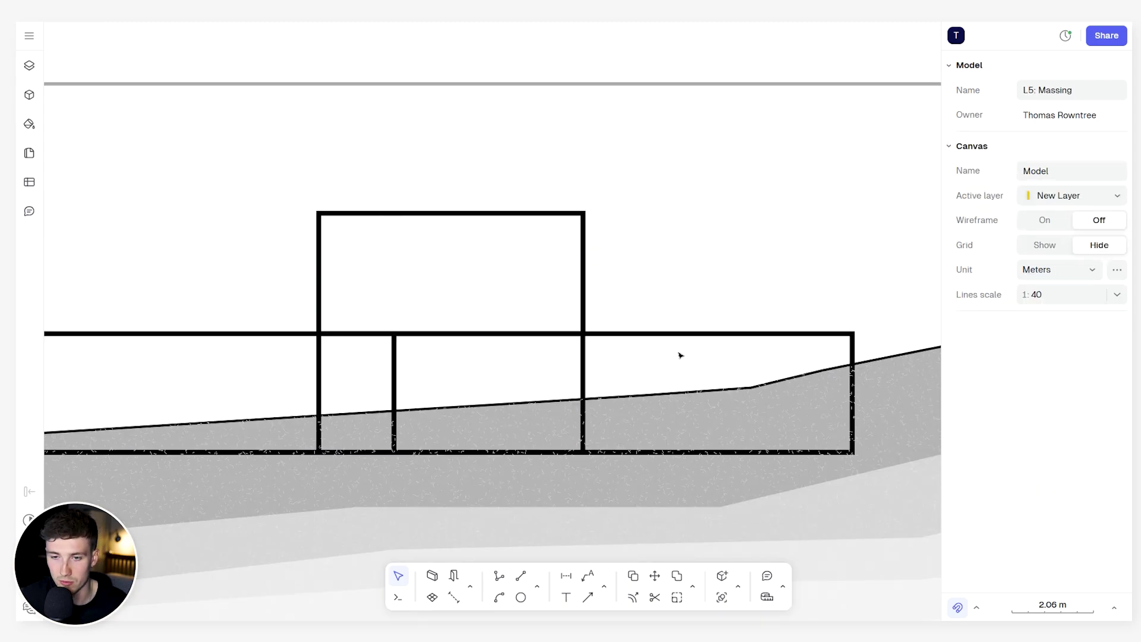
{"action": "scroll", "coordinate": [680, 355], "scroll_direction": "down", "scroll_amount": 2}
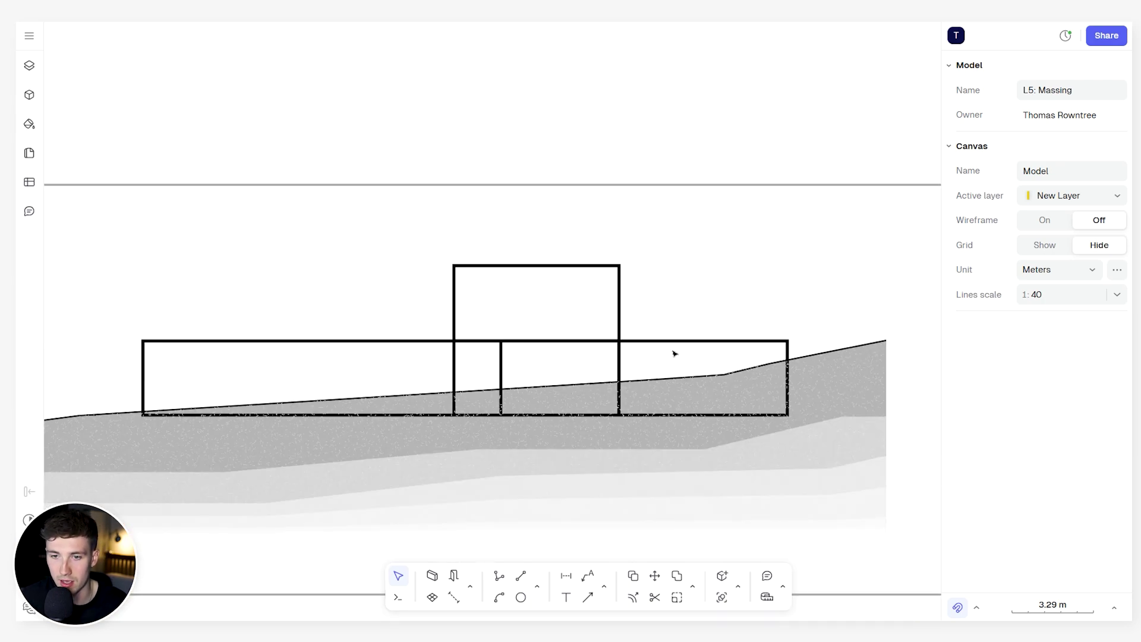
{"action": "scroll", "coordinate": [171, 326], "scroll_direction": "down", "scroll_amount": 3}
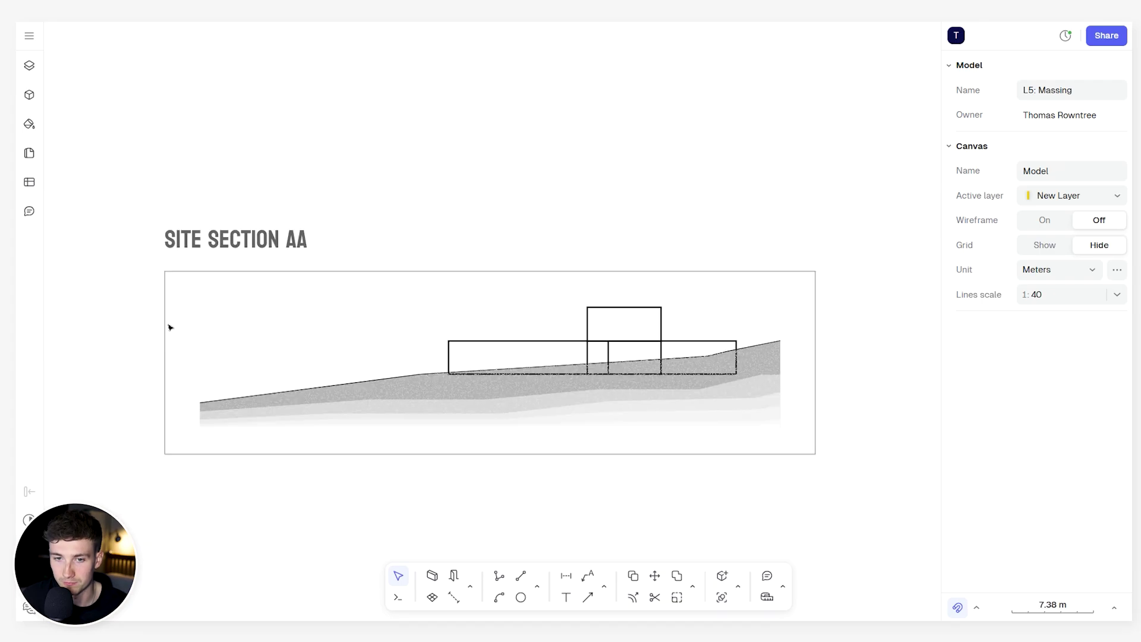
Examine the approach from the site entrance arrow towards the grey and orange volumes on the site plan.
{"action": "middle_click_drag", "start_coordinate": [171, 326], "coordinate": [882, 362]}
{"action": "scroll", "coordinate": [281, 344], "scroll_direction": "down", "scroll_amount": 3}
{"action": "mouse_move", "coordinate": [280, 344]}
{"action": "middle_mouse_down"}
{"action": "mouse_move", "coordinate": [651, 378]}
{"action": "mouse_move", "coordinate": [784, 309]}
{"action": "middle_mouse_up"}
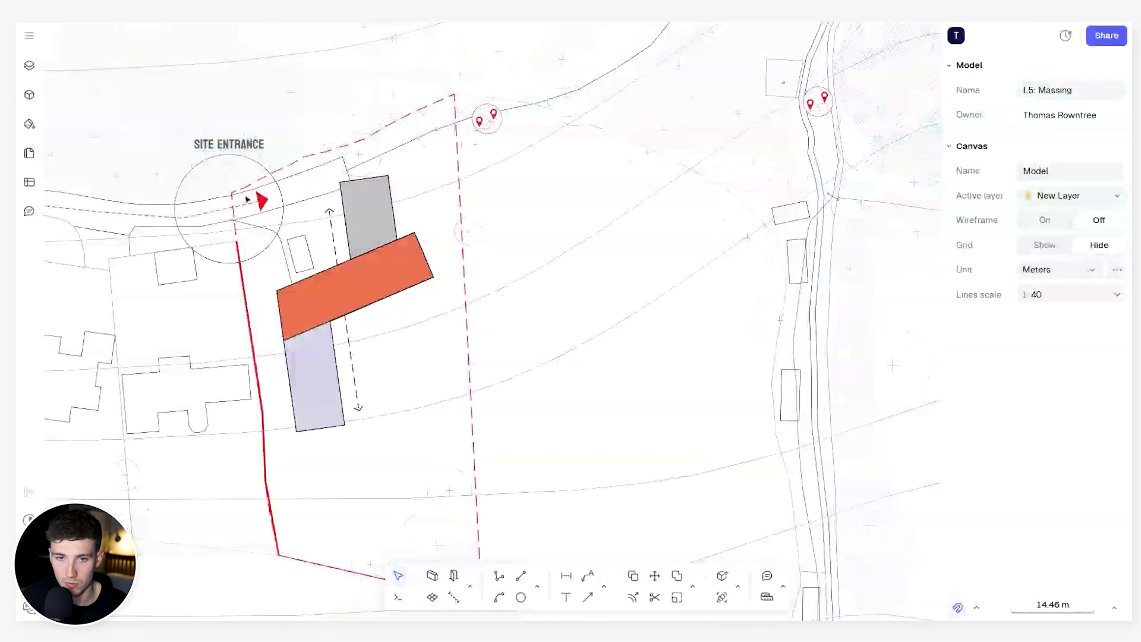
{"action": "scroll", "coordinate": [148, 175], "scroll_direction": "up", "scroll_amount": 2}
{"action": "scroll", "coordinate": [295, 214], "scroll_direction": "up", "scroll_amount": 2}
{"action": "scroll", "coordinate": [296, 214], "scroll_direction": "up", "scroll_amount": 2}
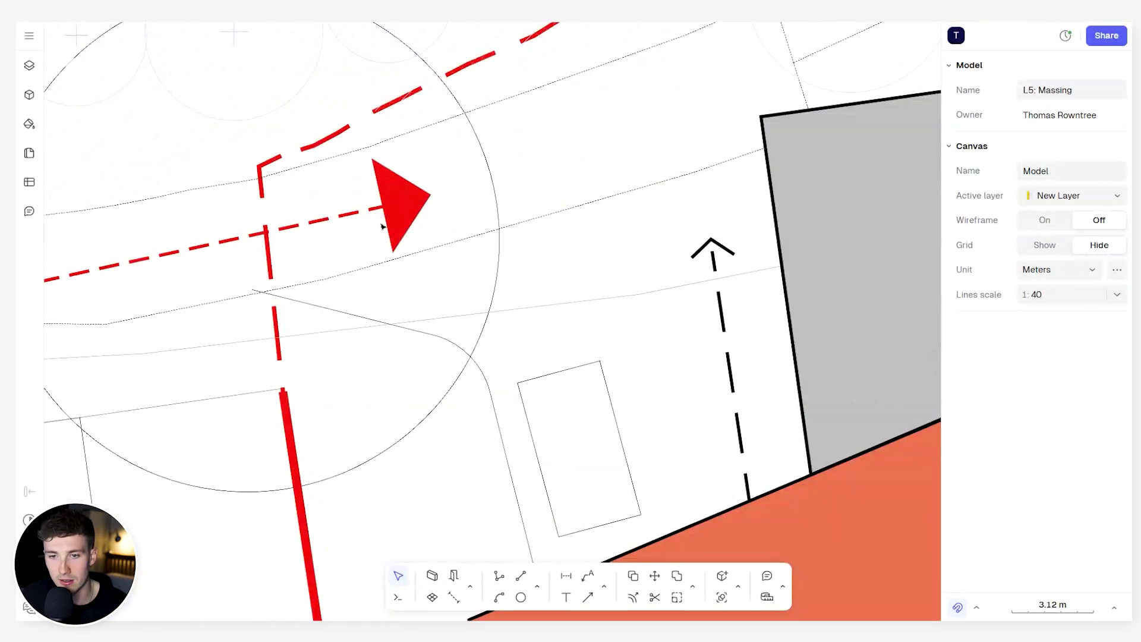
{"action": "scroll", "coordinate": [663, 400], "scroll_direction": "down", "scroll_amount": 3}
{"action": "middle_click_drag", "start_coordinate": [663, 400], "coordinate": [550, 383]}
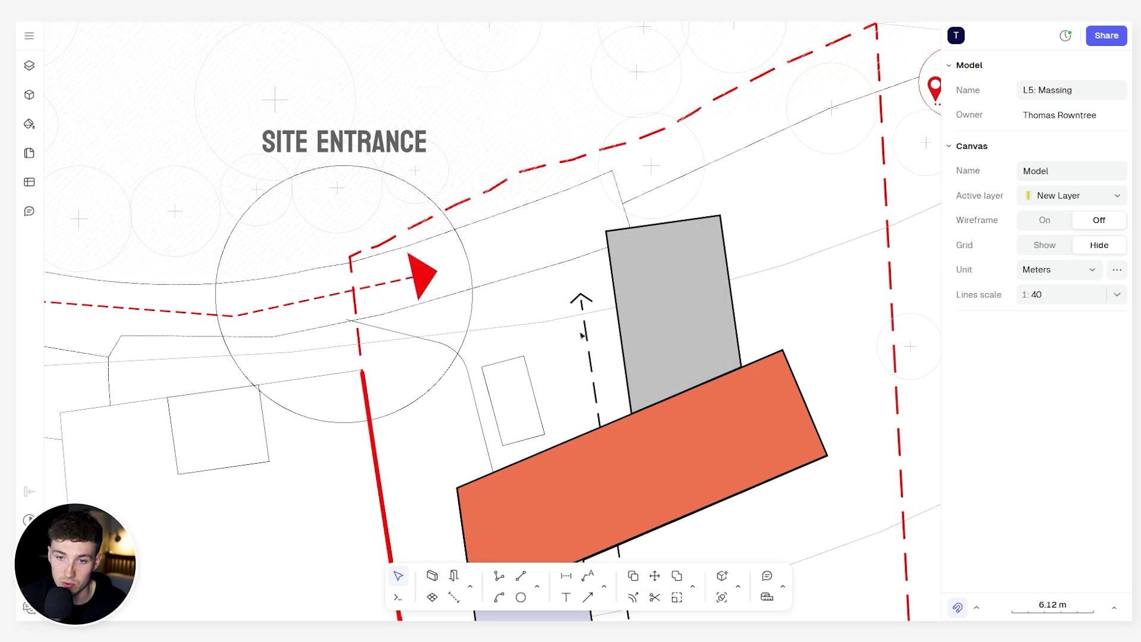
Examine the orange sleeping volume against the circulation arrow and the lavender volume on the site plan.
{"action": "scroll", "coordinate": [657, 351], "scroll_direction": "down", "scroll_amount": 1}
{"action": "middle_click_drag", "start_coordinate": [657, 351], "coordinate": [565, 176]}
{"action": "scroll", "coordinate": [561, 338], "scroll_direction": "up", "scroll_amount": 2}
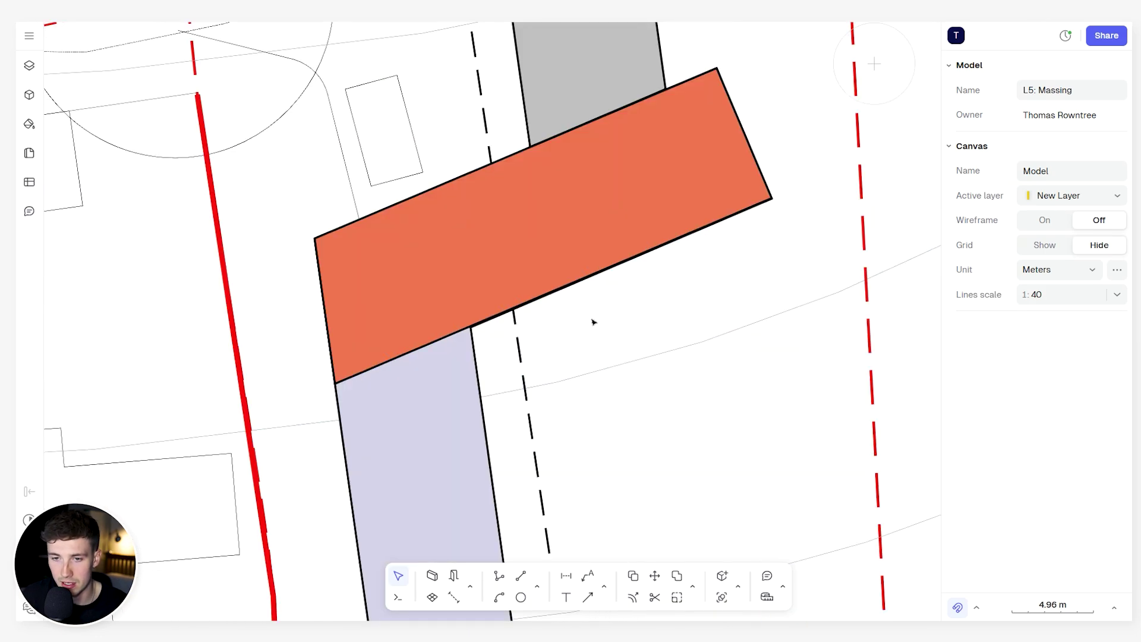
{"action": "scroll", "coordinate": [575, 405], "scroll_direction": "down", "scroll_amount": 1}
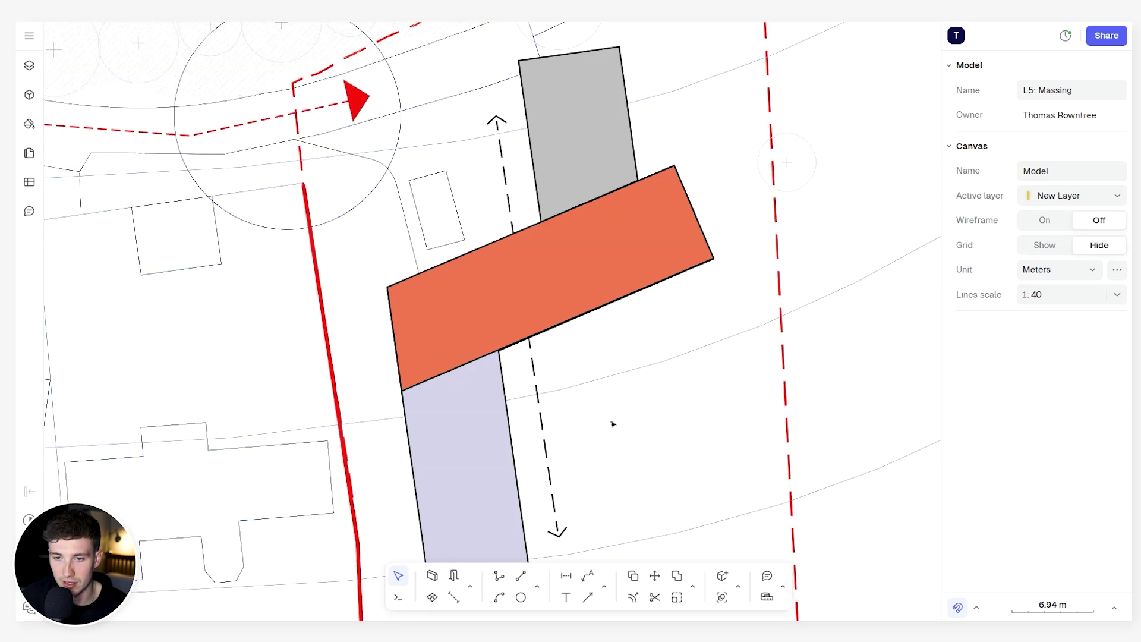
{"action": "middle_click_drag", "start_coordinate": [611, 423], "coordinate": [570, 300]}
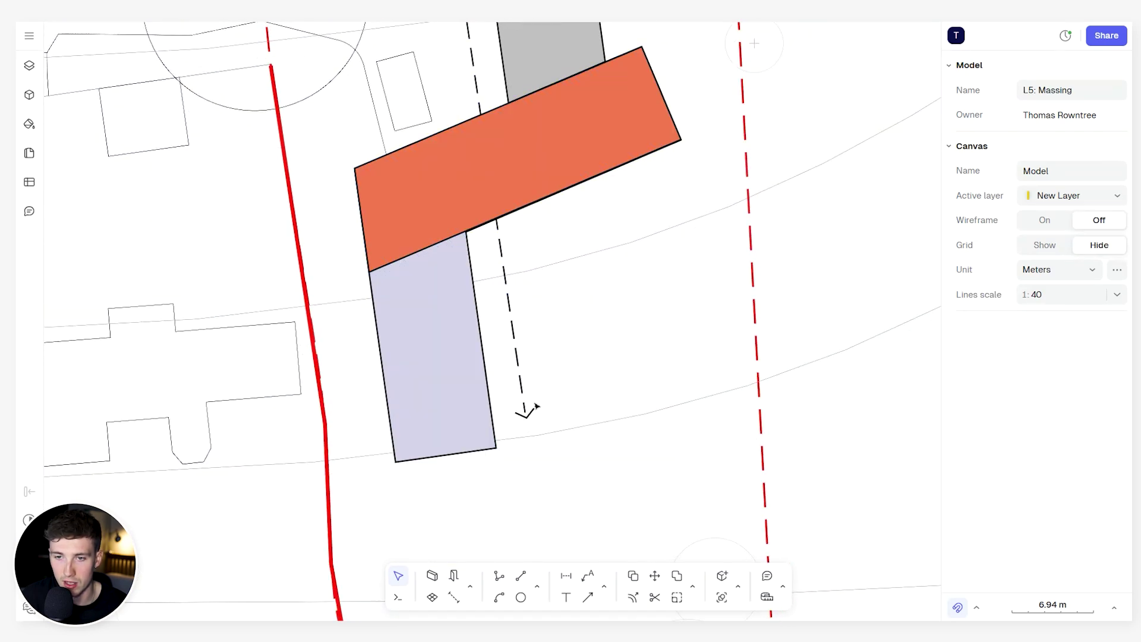
{"action": "scroll", "coordinate": [622, 377], "scroll_direction": "down", "scroll_amount": 1}
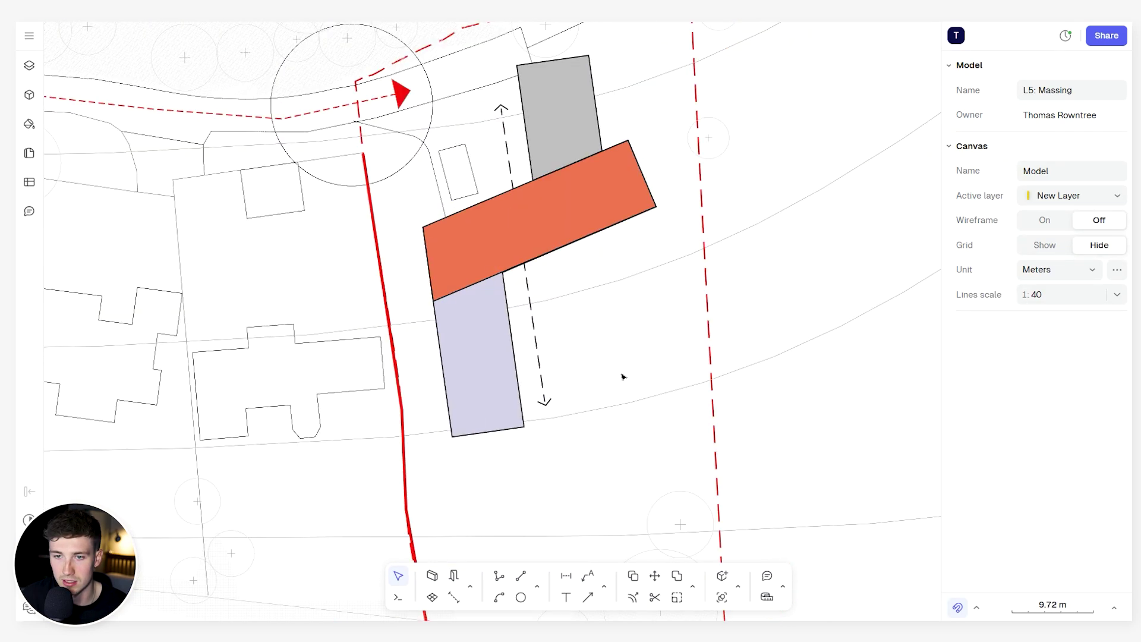
{"action": "scroll", "coordinate": [640, 285], "scroll_direction": "down", "scroll_amount": 3}
{"action": "scroll", "coordinate": [640, 285], "scroll_direction": "down", "scroll_amount": 1}
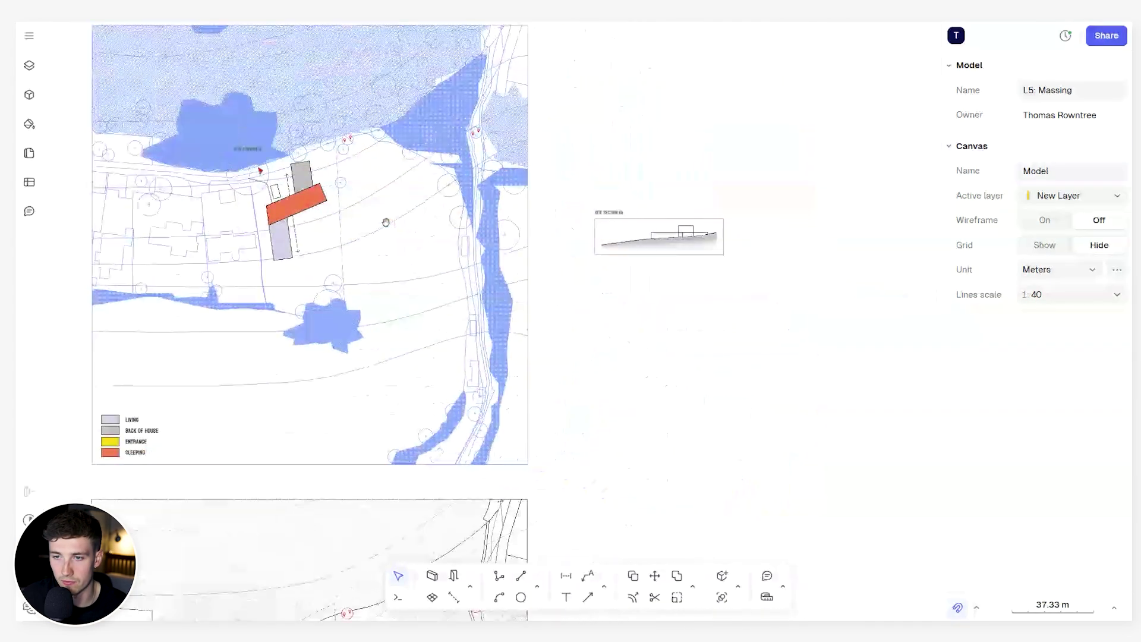
Add a vertical divider about 2.96 m high in the section's upper rectangle, directly above the lower divider, with a 3 mm stroke.
{"action": "left_click", "coordinate": [621, 206]}
{"action": "key", "text": "shift+2"}
{"action": "double_click", "coordinate": [1065, 409]}
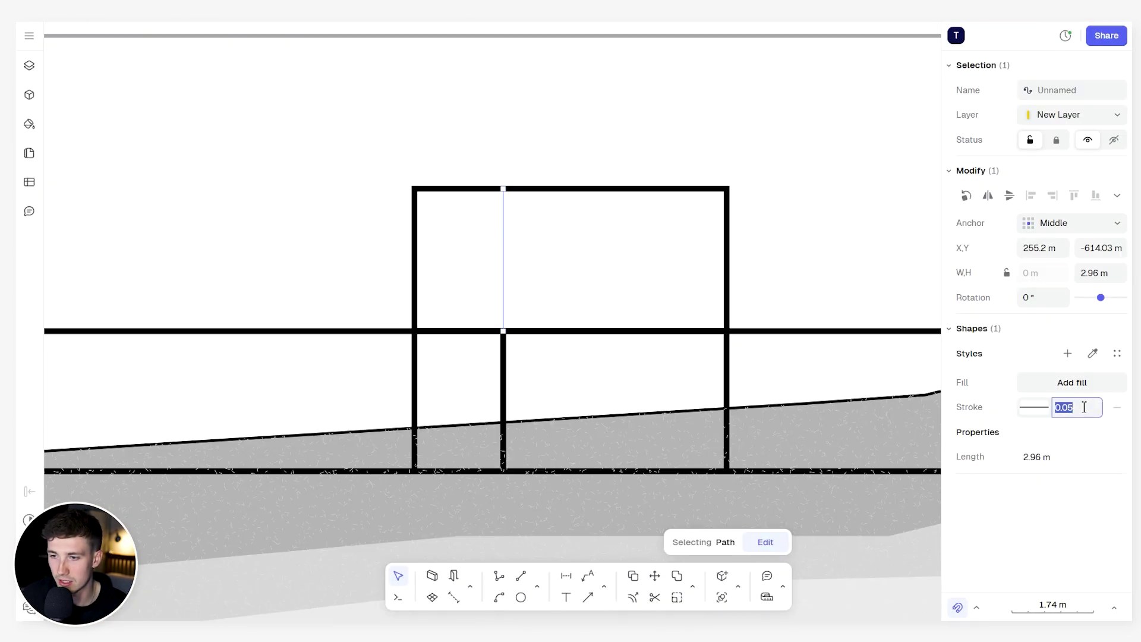
{"action": "type", "text": "3"}
{"action": "key", "text": "Return"}
{"action": "key", "text": "Escape"}
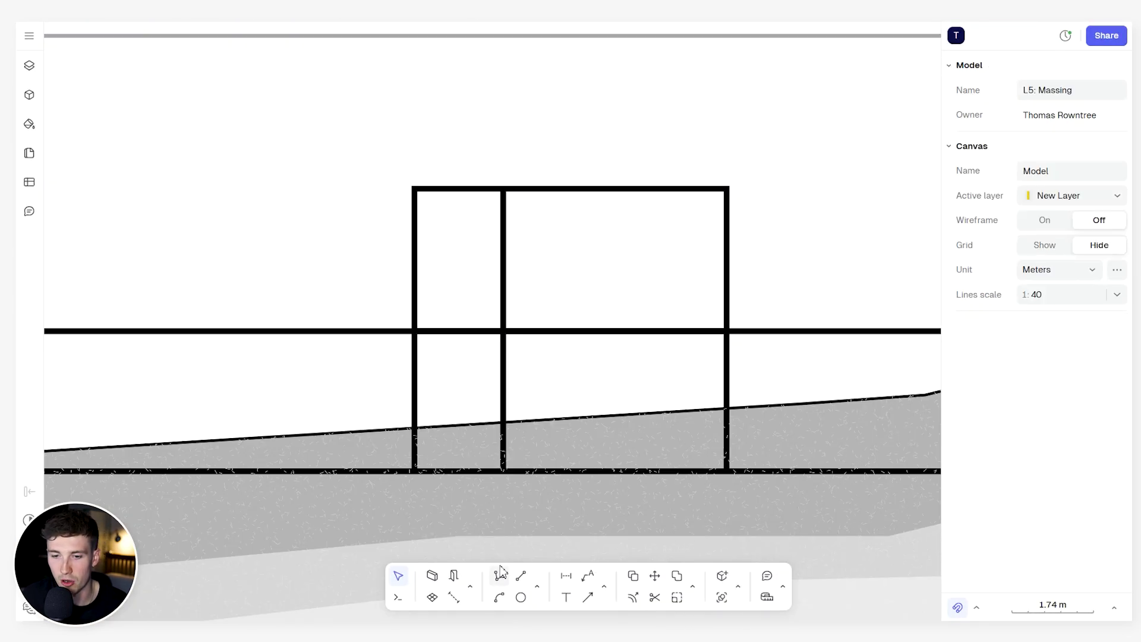
Draw a gable roof line about 4.65 m wide and 1.71 m high from the upper divider to the uphill wall, with a 3 mm stroke.
{"action": "left_click", "coordinate": [499, 575]}
{"action": "left_click", "coordinate": [494, 228]}
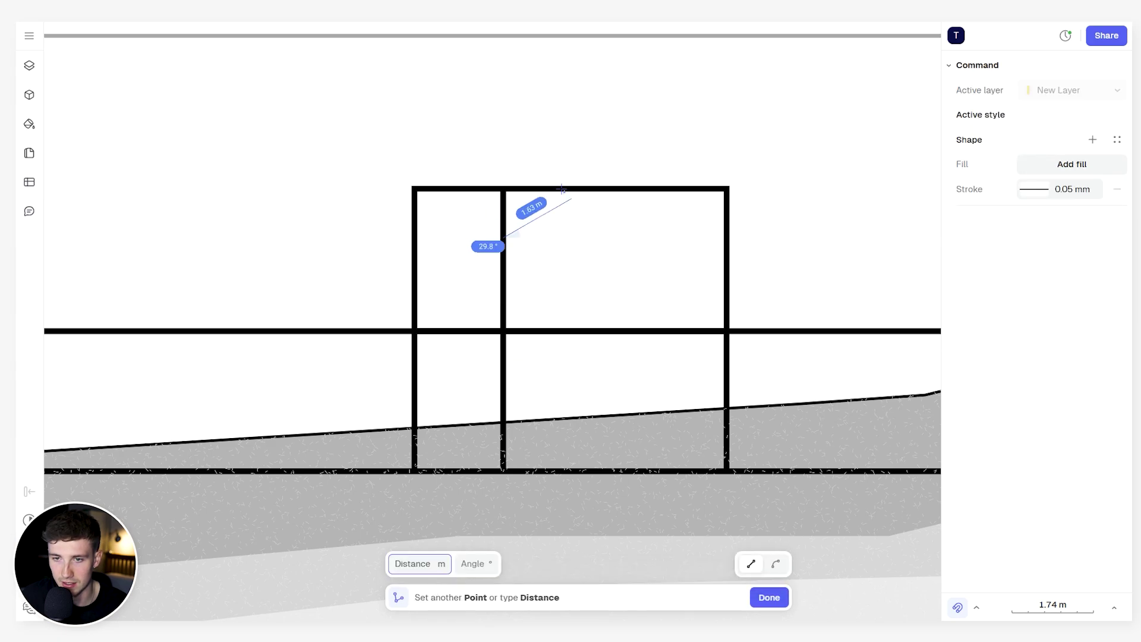
{"action": "left_click", "coordinate": [612, 156]}
{"action": "double_click", "coordinate": [718, 229]}
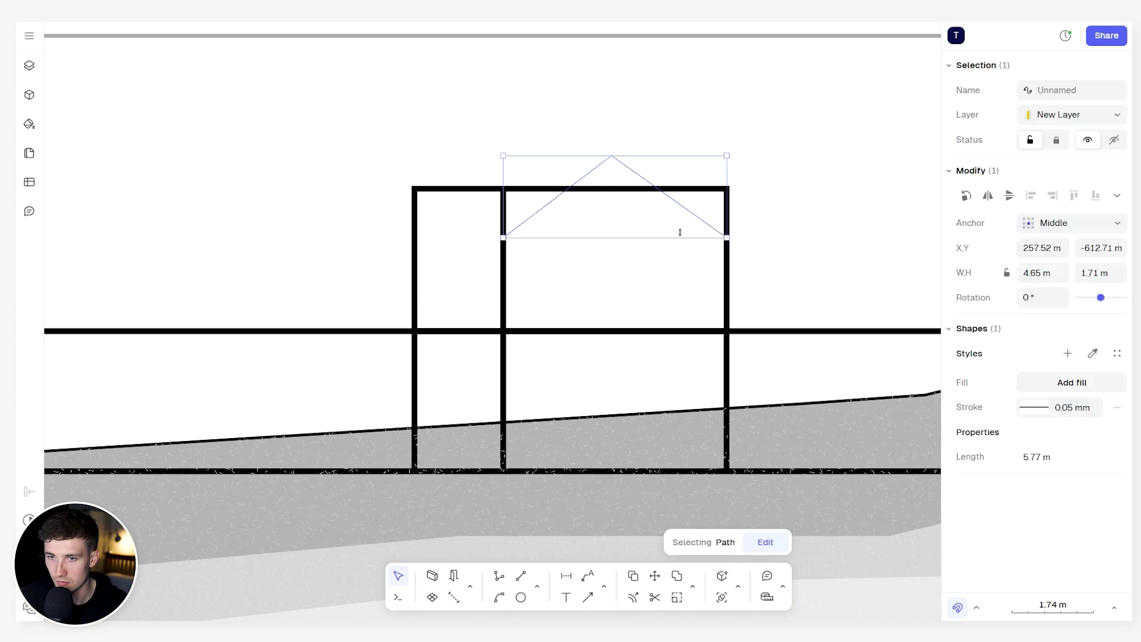
{"action": "left_click", "coordinate": [1064, 407]}
{"action": "type", "text": "3"}
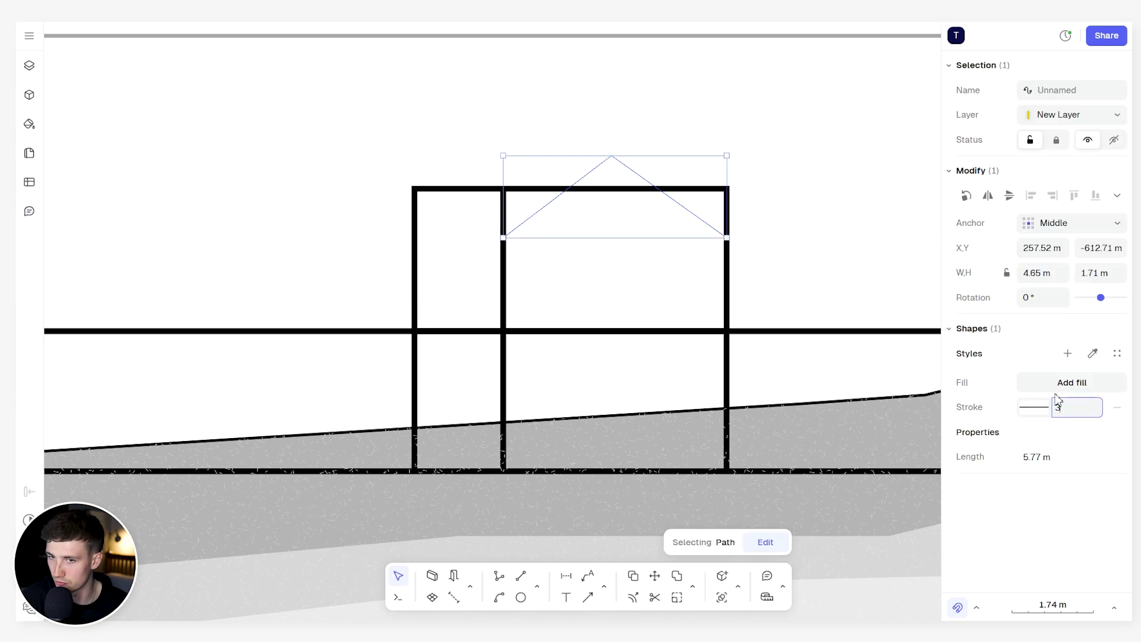
{"action": "key", "text": "Return"}
Trim the upper rectangle back to the gabled outline, removing its flat top and the bay beyond the upper divider.
{"action": "key", "text": "x"}
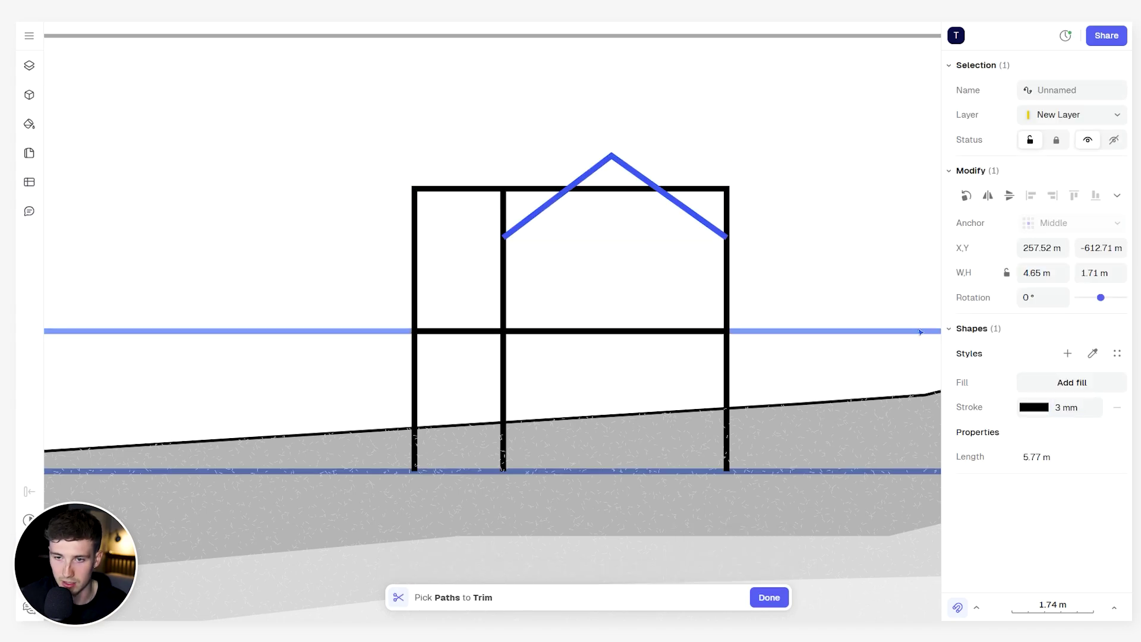
{"action": "left_click", "coordinate": [701, 191]}
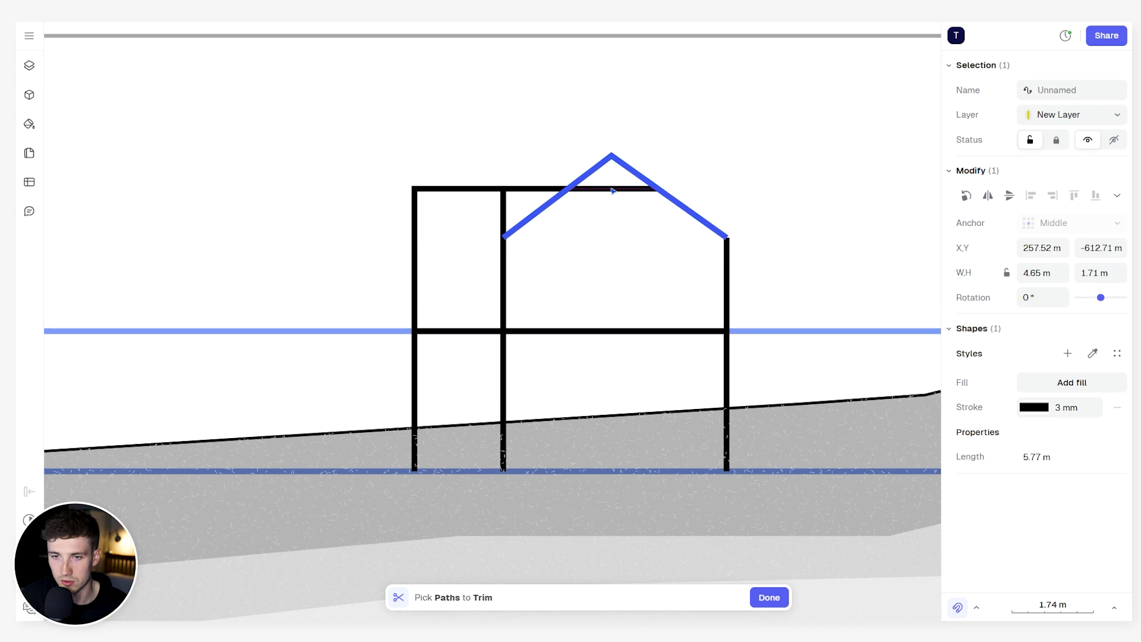
{"action": "left_click", "coordinate": [593, 191]}
{"action": "key", "text": "Escape"}
Compare the gabled upper volume in Site Section AA with the orange sleeping volume on the site plan.
{"action": "scroll", "coordinate": [592, 323], "scroll_direction": "down", "scroll_amount": 6}
{"action": "scroll", "coordinate": [558, 327], "scroll_direction": "down", "scroll_amount": 3}
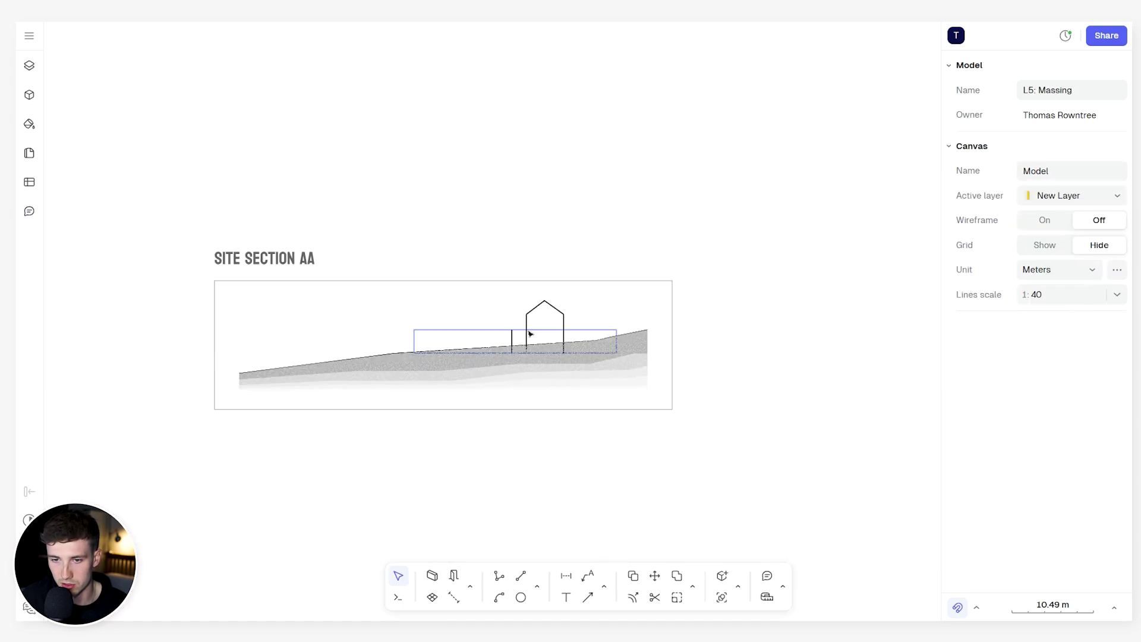
{"action": "scroll", "coordinate": [565, 331], "scroll_direction": "up", "scroll_amount": 6}
{"action": "scroll", "coordinate": [595, 329], "scroll_direction": "left", "scroll_amount": 2}
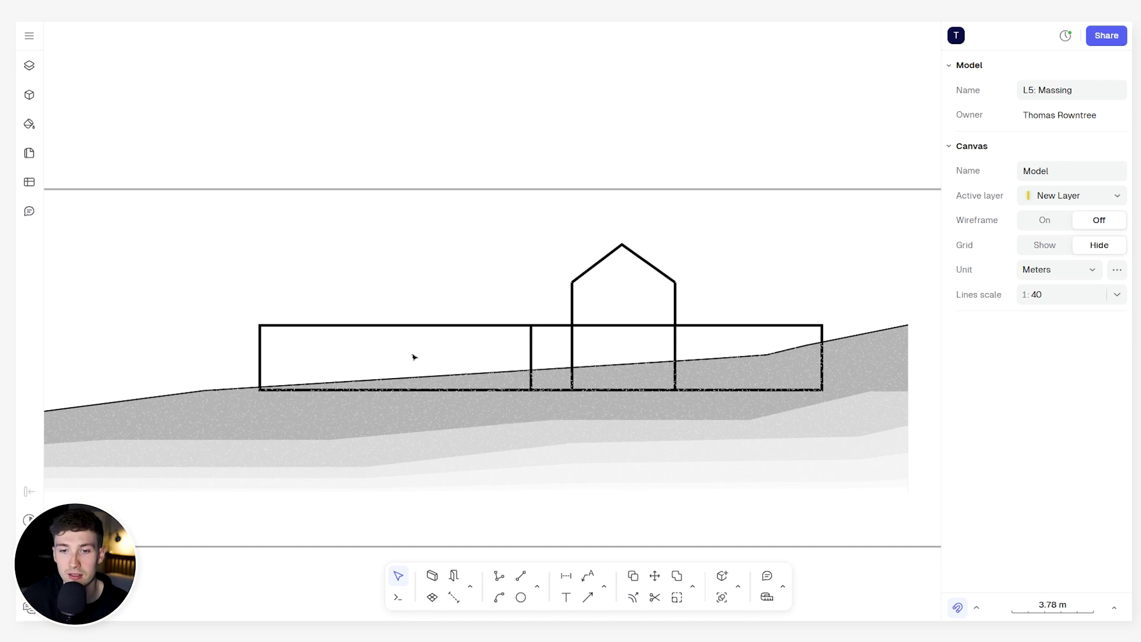
{"action": "scroll", "coordinate": [414, 357], "scroll_direction": "down", "scroll_amount": 5}
{"action": "scroll", "coordinate": [357, 257], "scroll_direction": "left", "scroll_amount": 10}
{"action": "scroll", "coordinate": [507, 285], "scroll_direction": "up", "scroll_amount": 5}
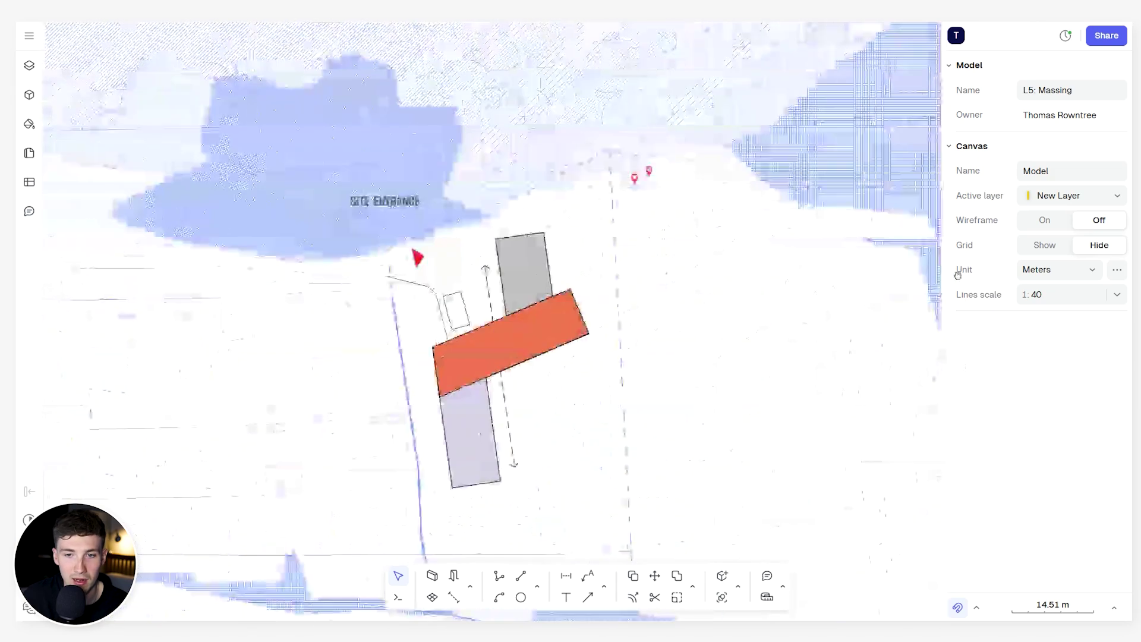
{"action": "scroll", "coordinate": [542, 404], "scroll_direction": "up", "scroll_amount": 3}
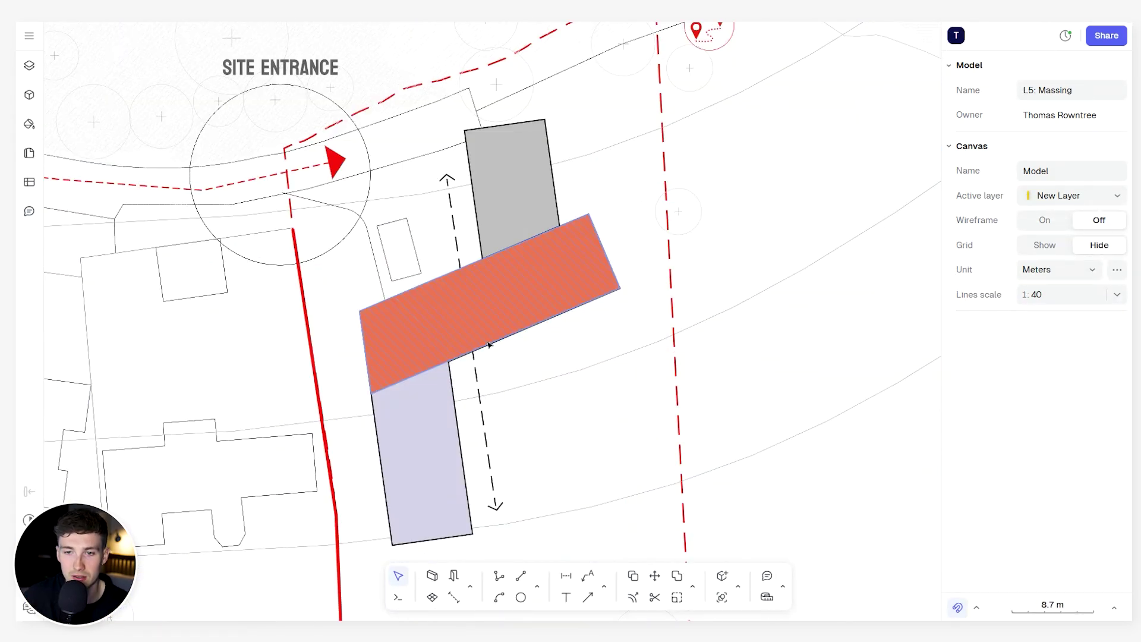
Examine the yellow entrance between the lavender and white volumes on the site plan without the orange sleeping volume covering it.
{"action": "scroll", "coordinate": [488, 344], "scroll_direction": "down", "scroll_amount": 3}
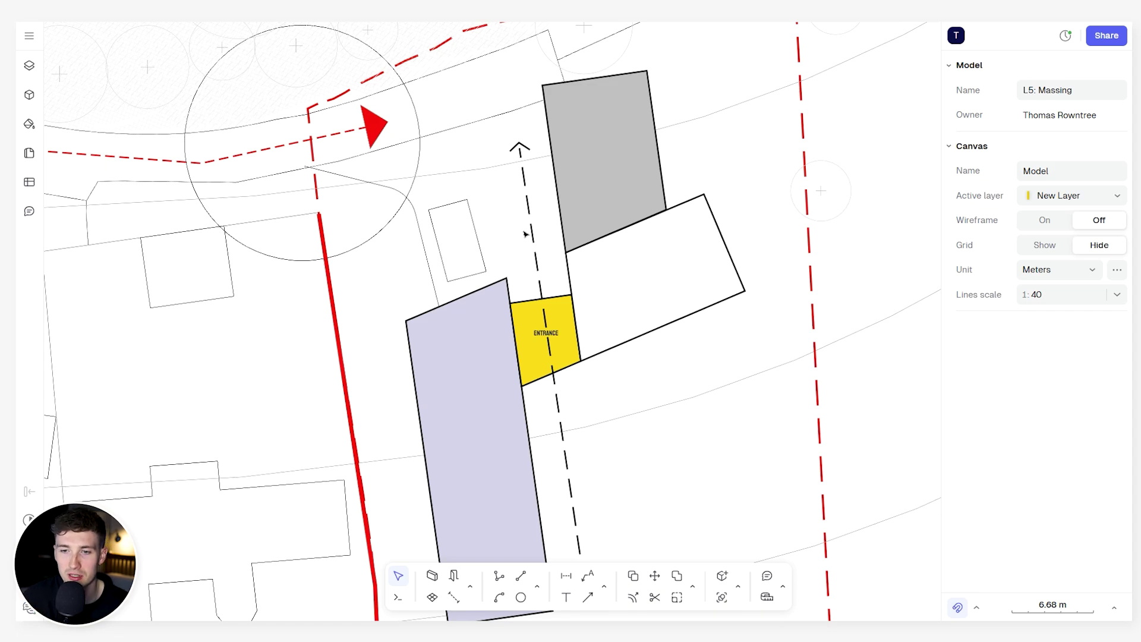
{"action": "scroll", "coordinate": [525, 234], "scroll_direction": "down", "scroll_amount": 3}
{"action": "scroll", "coordinate": [526, 234], "scroll_direction": "up", "scroll_amount": 3}
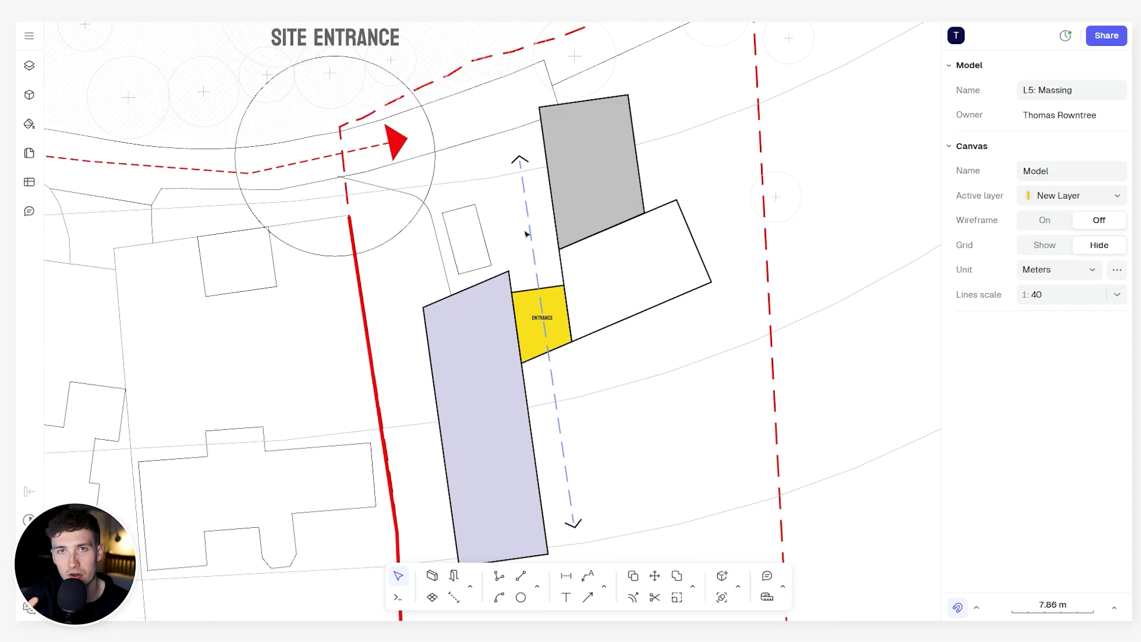
{"action": "scroll", "coordinate": [618, 400], "scroll_direction": "up", "scroll_amount": 2}
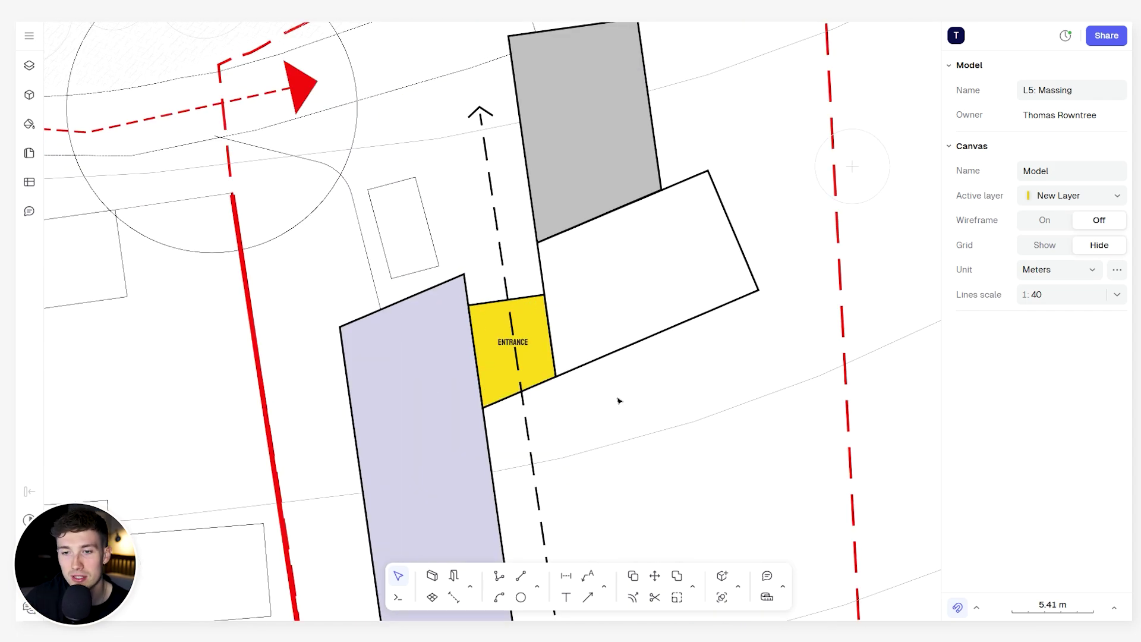